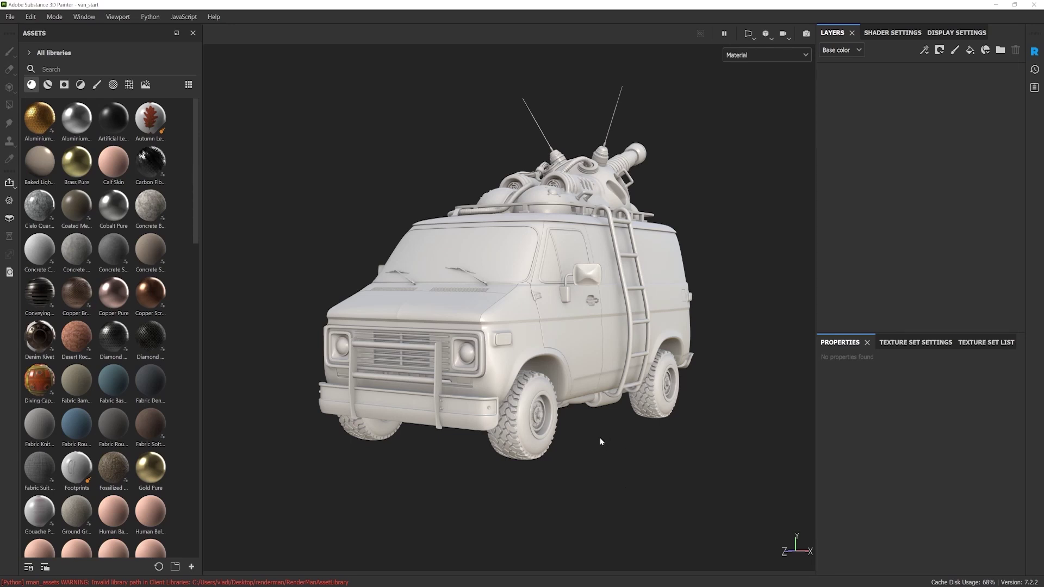
middle_click_drag(583, 390, 583, 395, "alt")
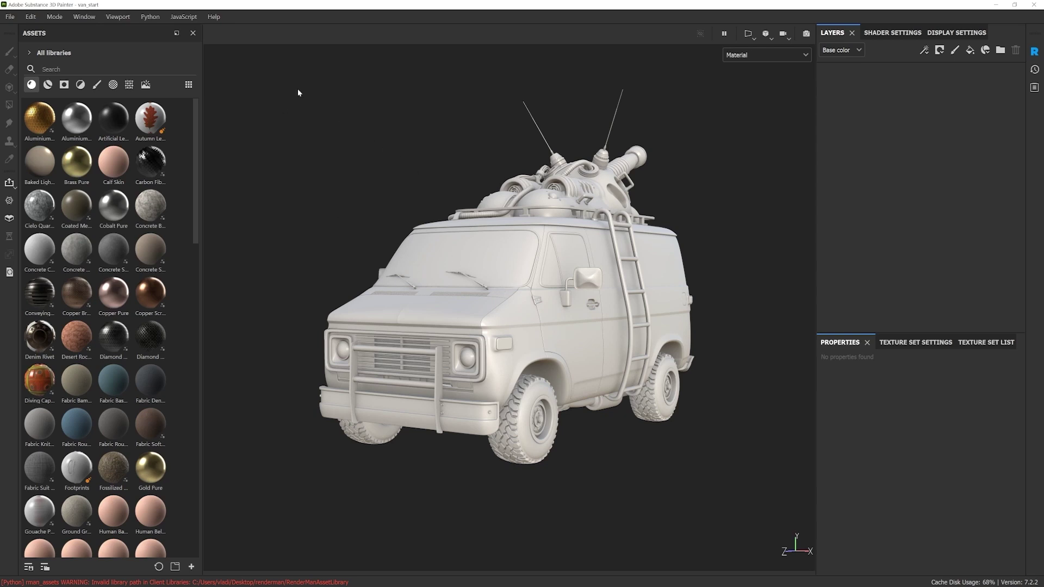
left_click_drag(657, 317, 571, 336, "alt")
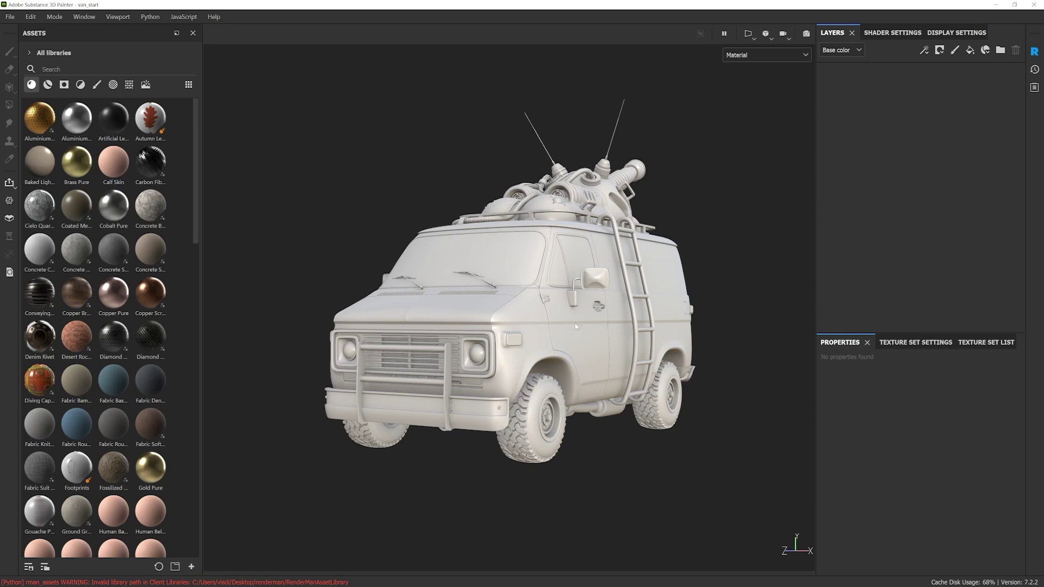
middle_click_drag(571, 331, 568, 337, "alt")
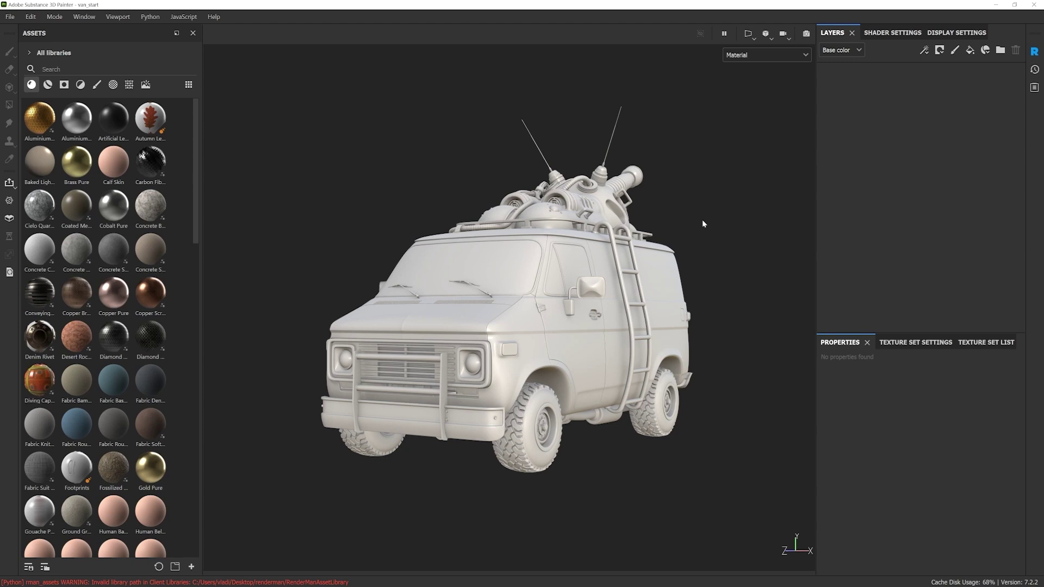
middle_click_drag(429, 272, 443, 268, "alt")
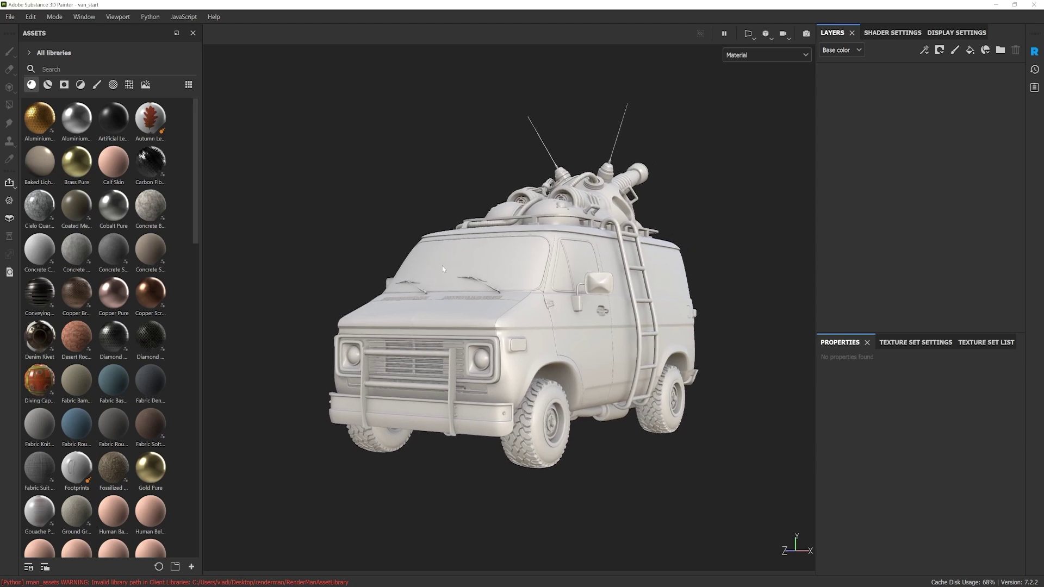
middle_click_drag(471, 166, 460, 171, "alt")
left_click_drag(481, 260, 485, 264, "alt")
middle_click_drag(533, 295, 539, 294, "alt")
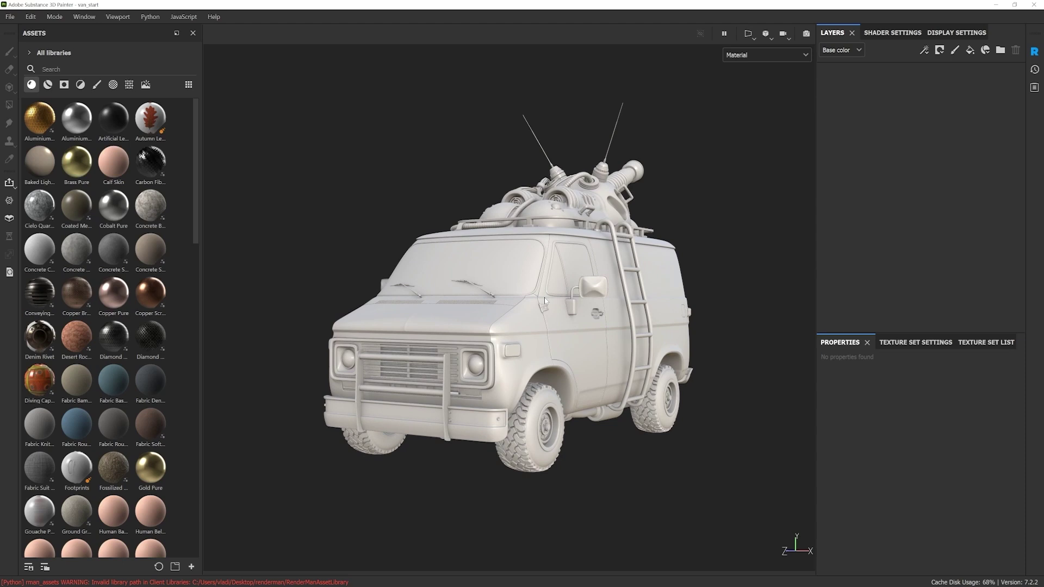
middle_click_drag(544, 298, 579, 341, "alt")
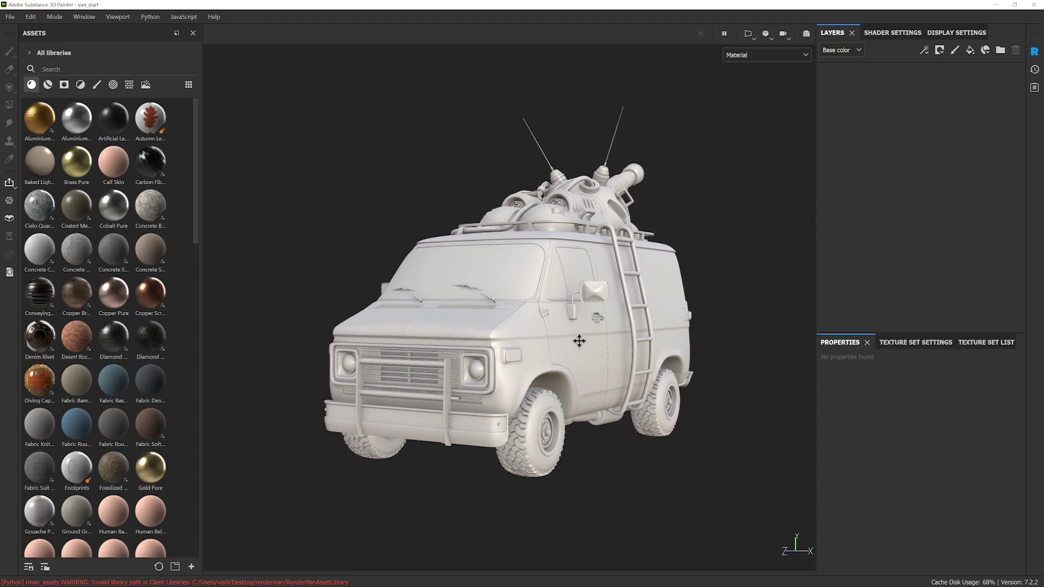
mouse_move(591, 341)
left_mouse_down("alt")
mouse_move(515, 334)
mouse_move(585, 338)
left_mouse_up("alt")
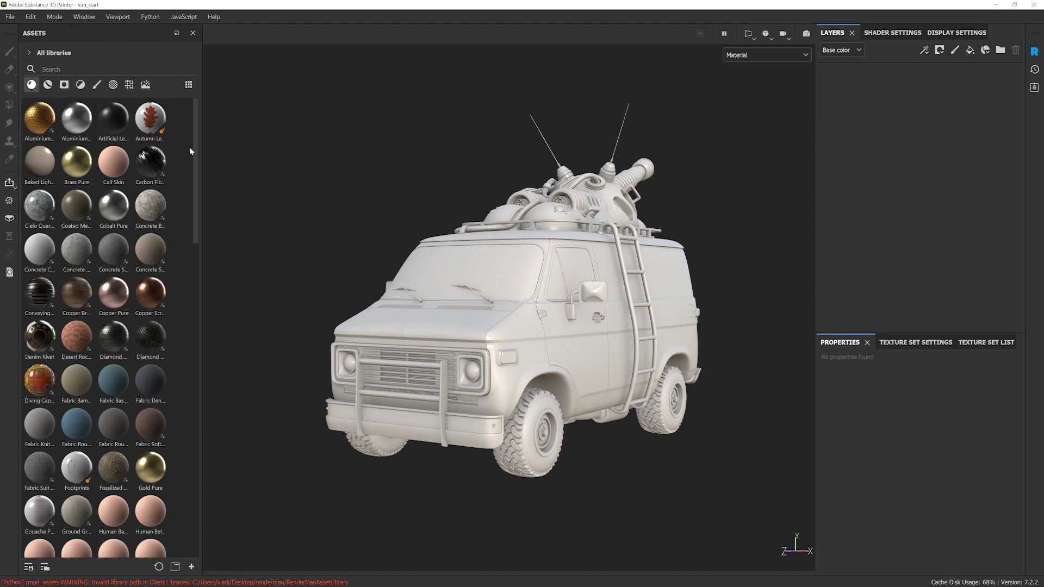
Browse the asset library's smart materials, smart masks, filters, brushes, alphas, textures and environment maps
left_click_drag(193, 122, 210, 103)
left_click(48, 85)
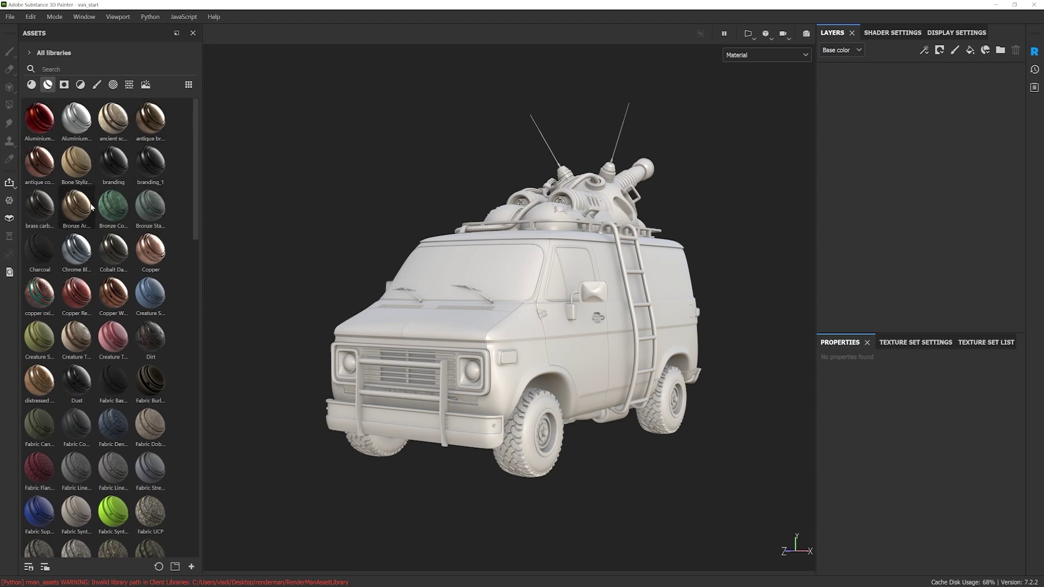
mouse_move(91, 207)
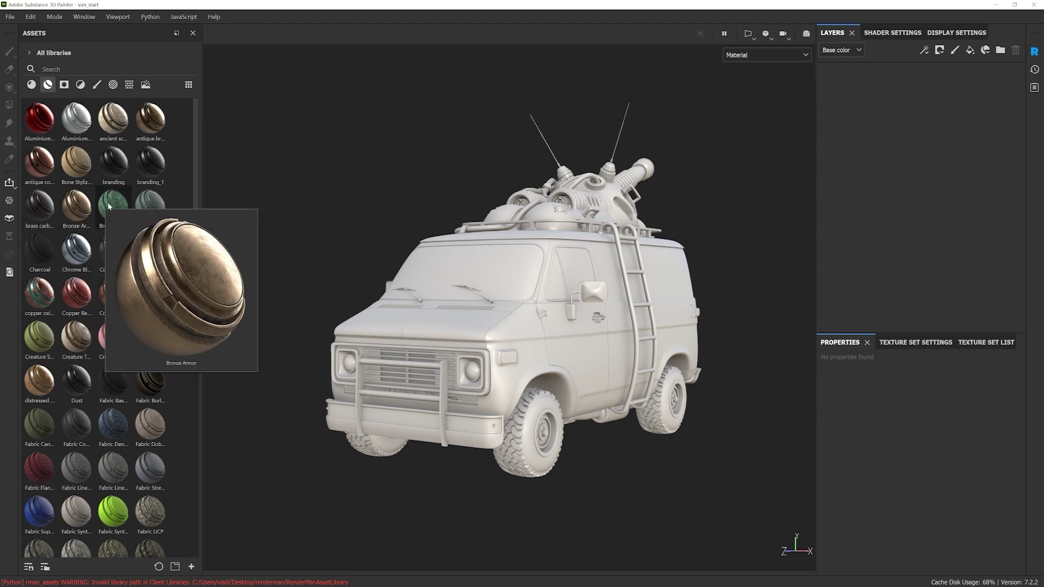
mouse_move(109, 158)
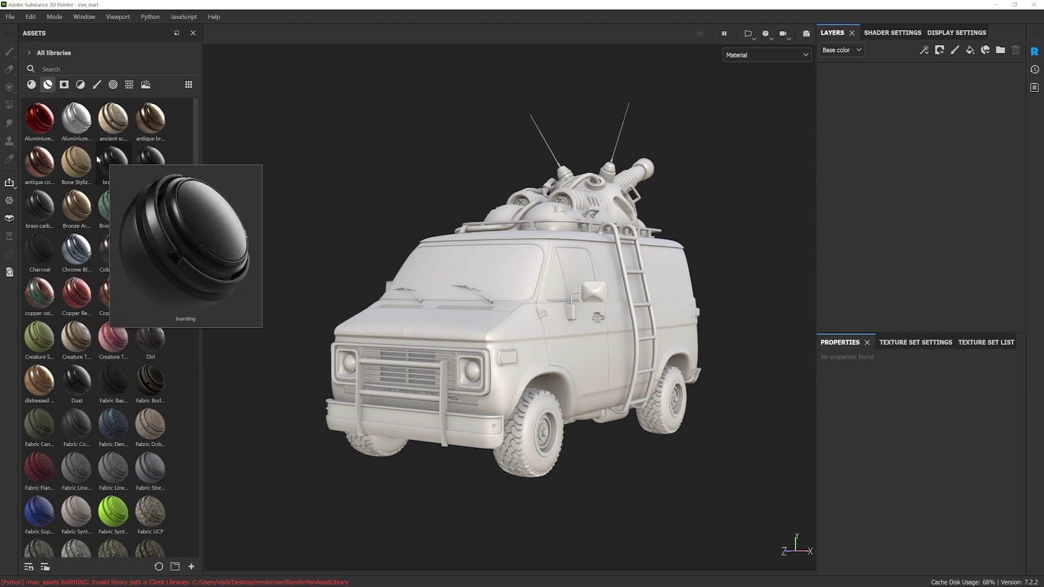
mouse_move(77, 166)
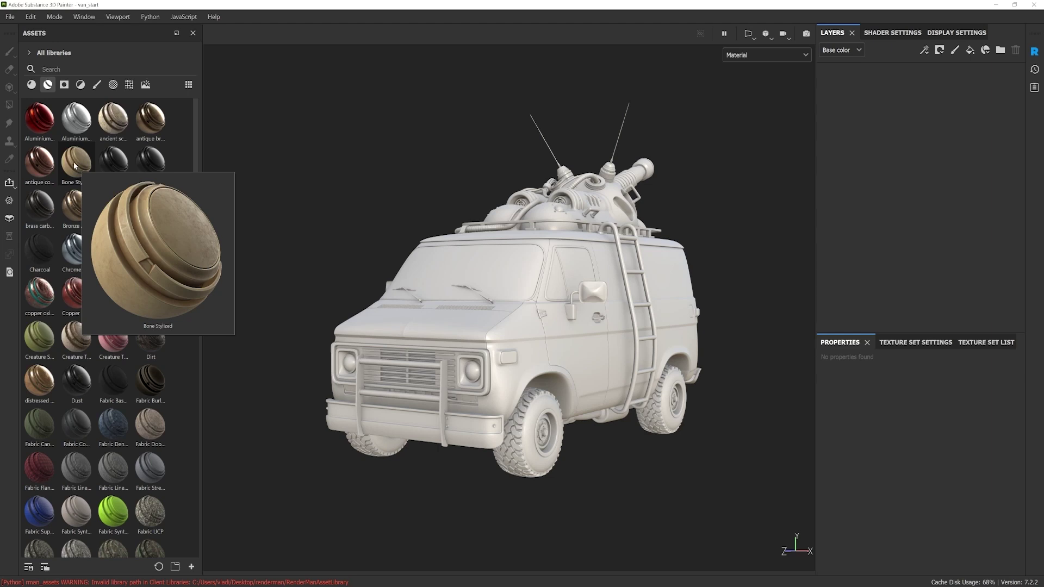
left_click(64, 84)
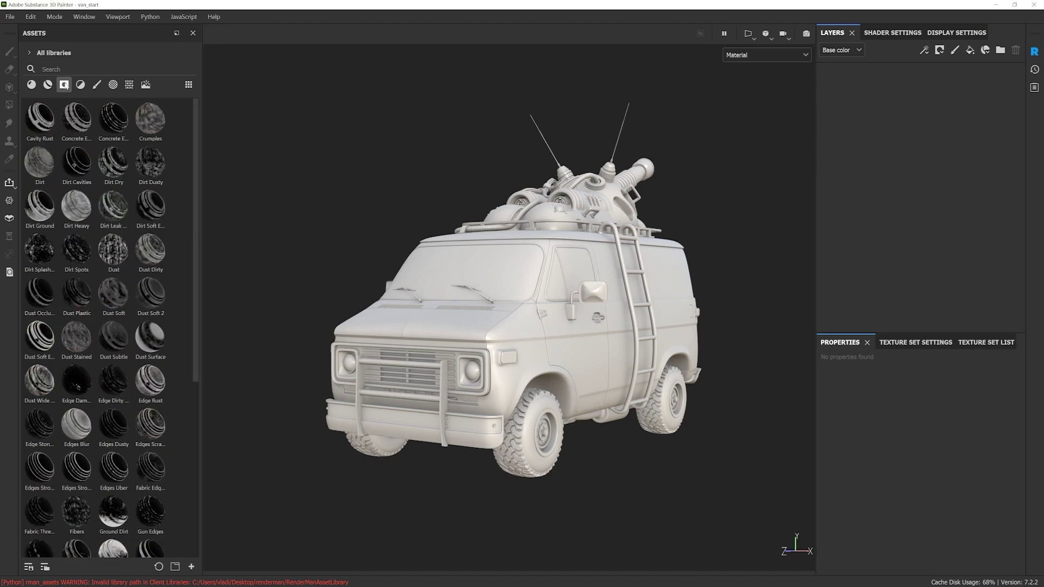
left_click(81, 84)
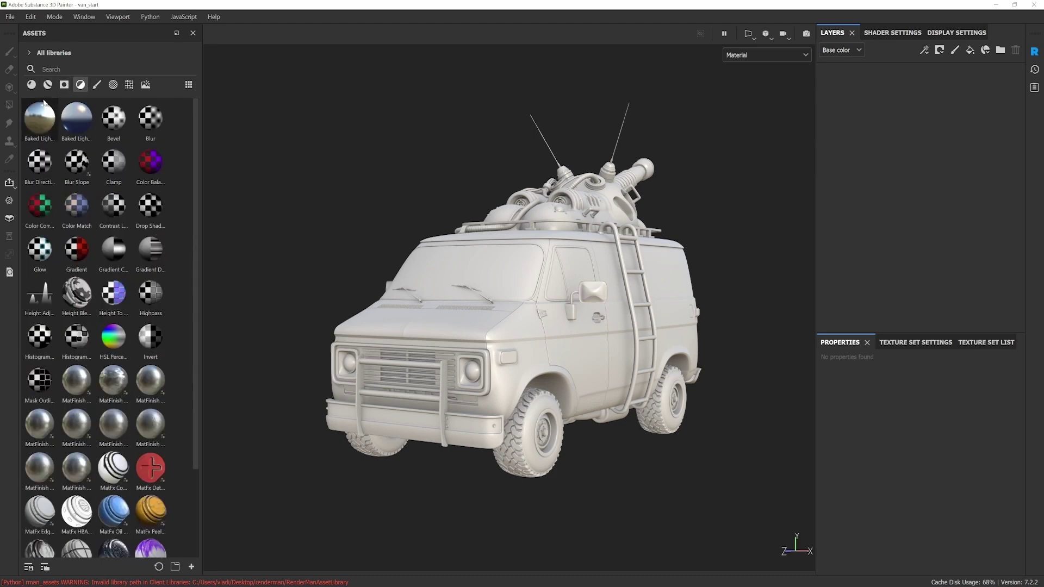
left_click(100, 86)
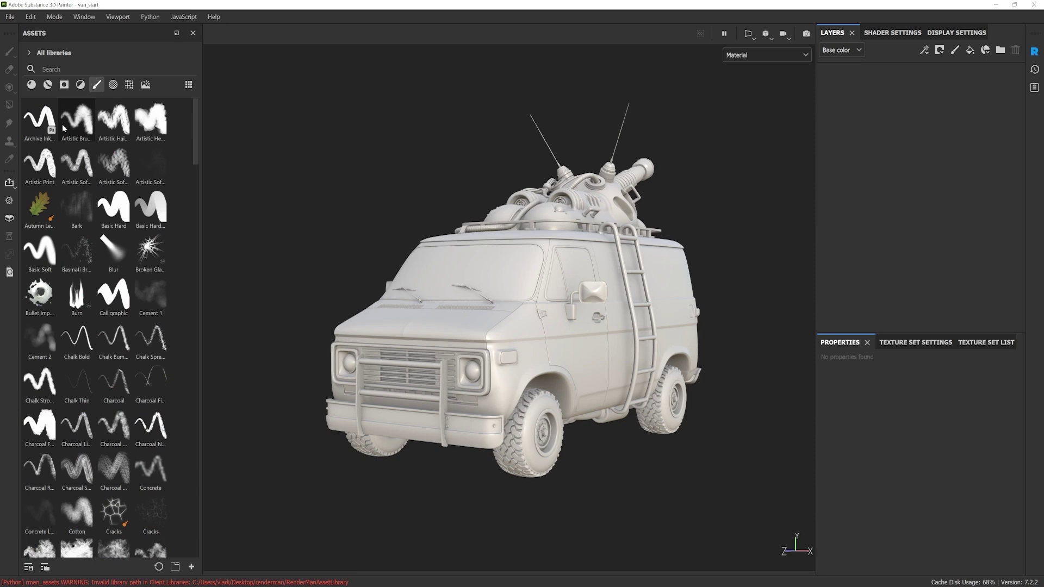
left_click(114, 85)
left_click(129, 84)
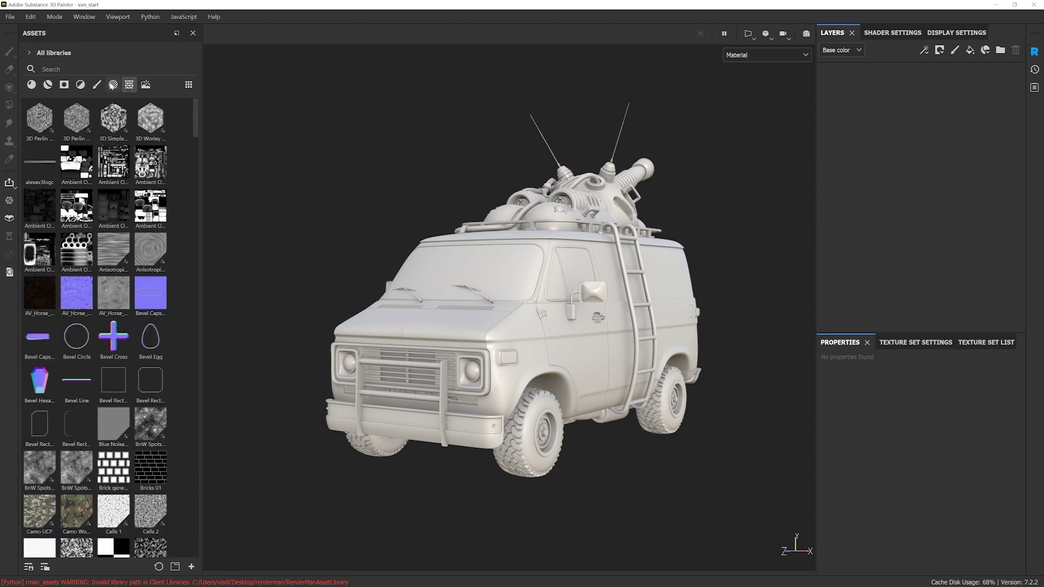
left_click(146, 85)
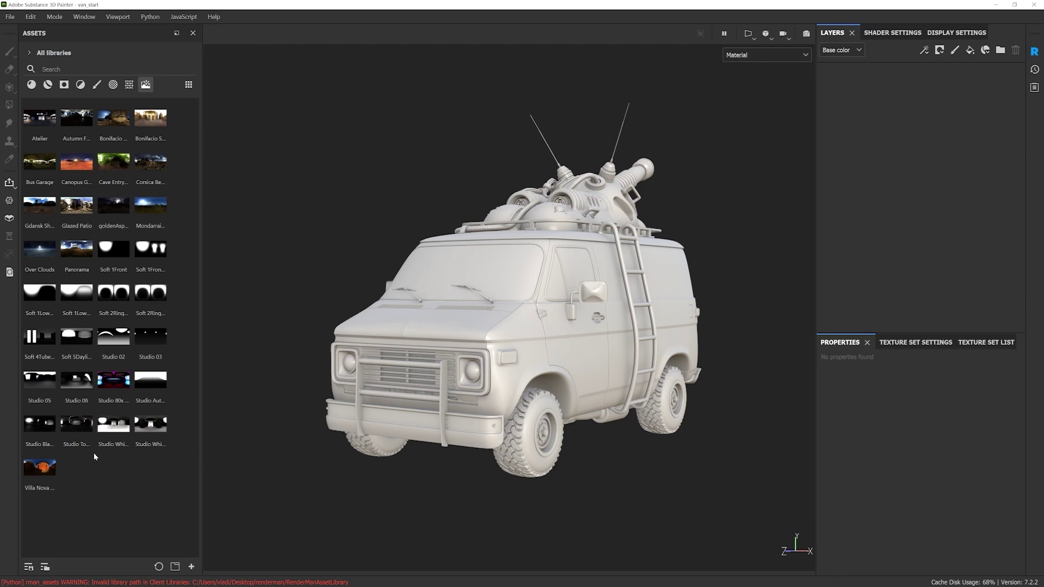
Rotate the environment lighting and inspect the van's shading from several angles
left_click_drag(546, 226, 603, 316, "alt")
right_click_drag(603, 316, 535, 326, "shift")
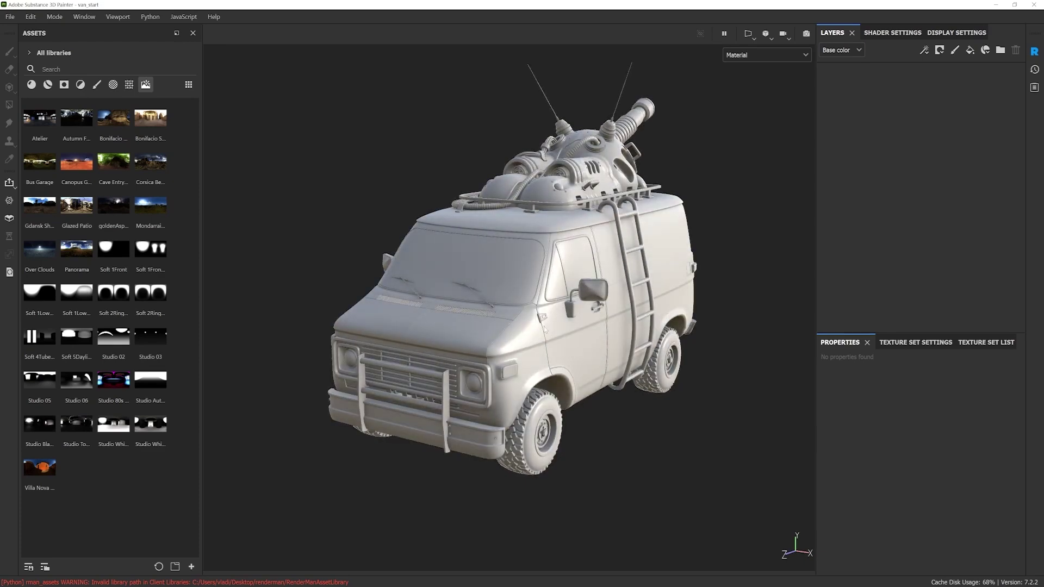
left_click_drag(604, 341, 608, 319, "alt")
middle_click_drag(608, 319, 587, 332, "alt")
left_click_drag(587, 332, 637, 285, "alt")
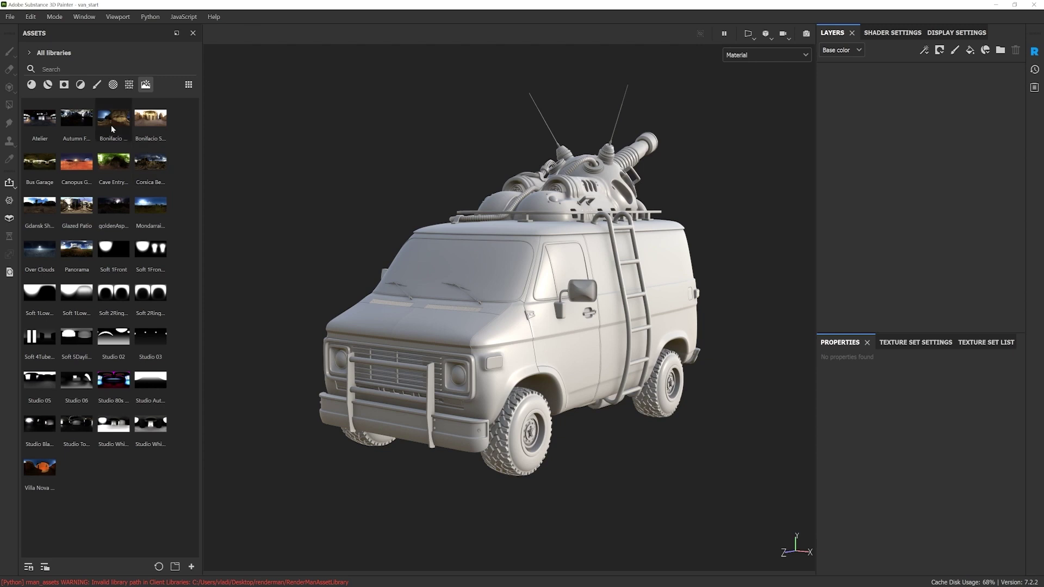
left_click_drag(554, 372, 284, 289, "alt")
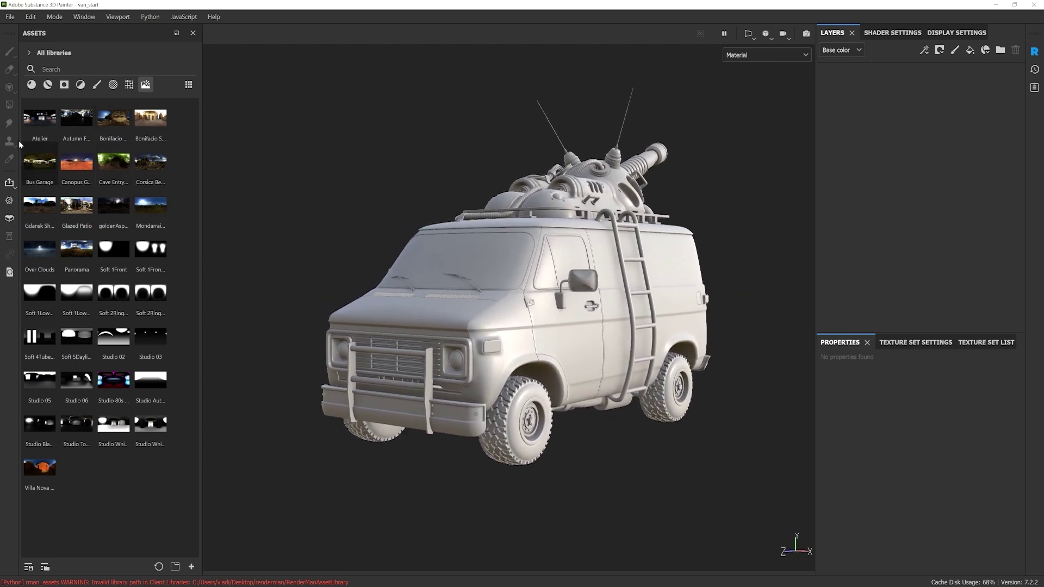
left_click_drag(503, 362, 508, 374, "alt")
middle_click_drag(569, 345, 557, 385, "alt")
left_click_drag(555, 385, 553, 391, "alt")
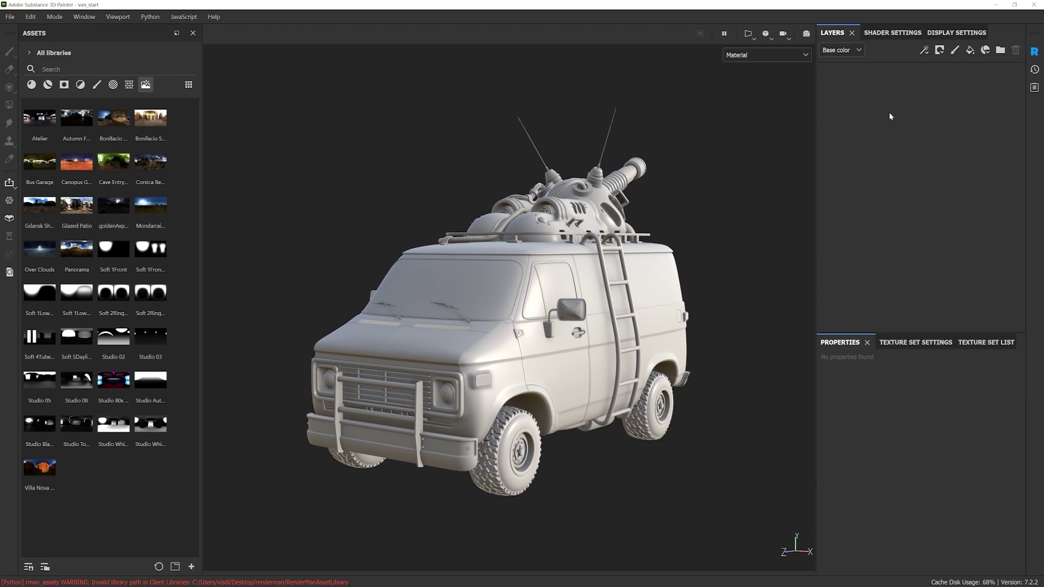
In the display settings, set the environment opacity to 100 and the environment blur to 0
left_click(952, 34)
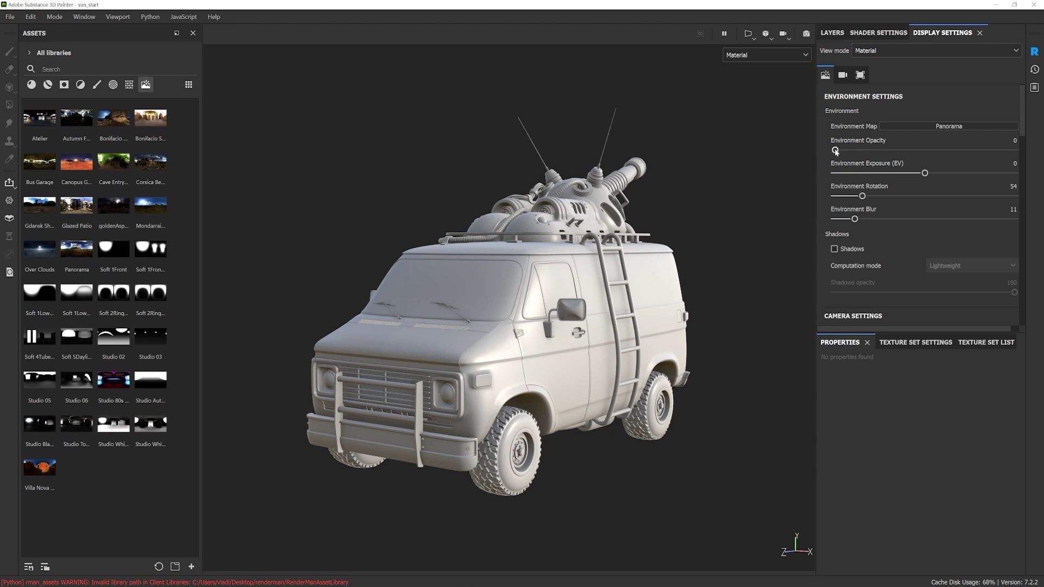
left_click_drag(835, 152, 1029, 151)
middle_click_drag(655, 262, 665, 252, "alt")
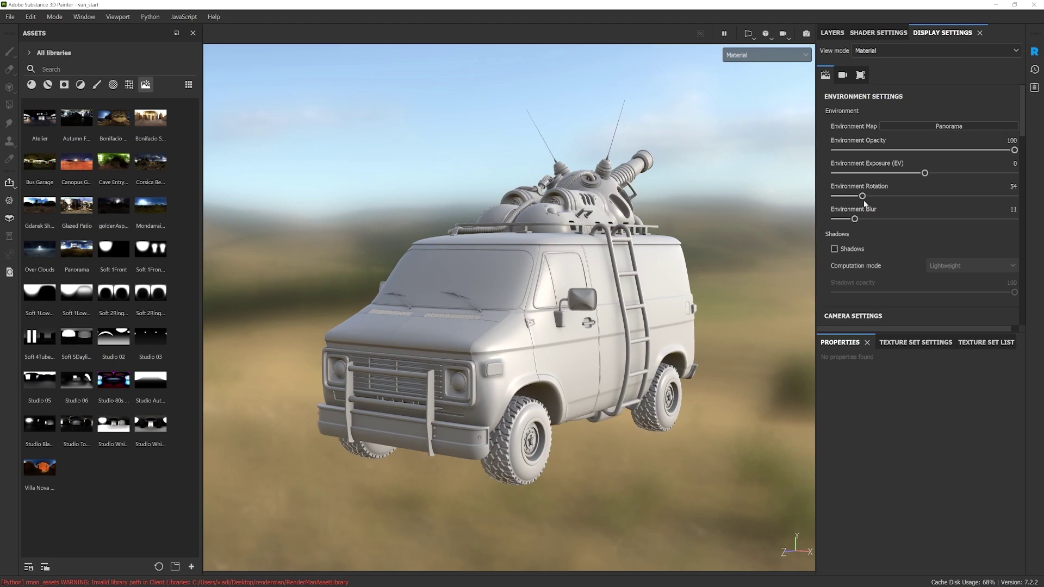
left_click_drag(856, 219, 833, 218)
scroll(516, 297, "down", 2)
Rotate the Panorama environment around the van to 74 and examine how the lighting falls on the body
left_click_drag(516, 302, 533, 328, "alt")
right_click_drag(533, 327, 540, 325, "shift")
right_click_drag(382, 216, 456, 235, "alt")
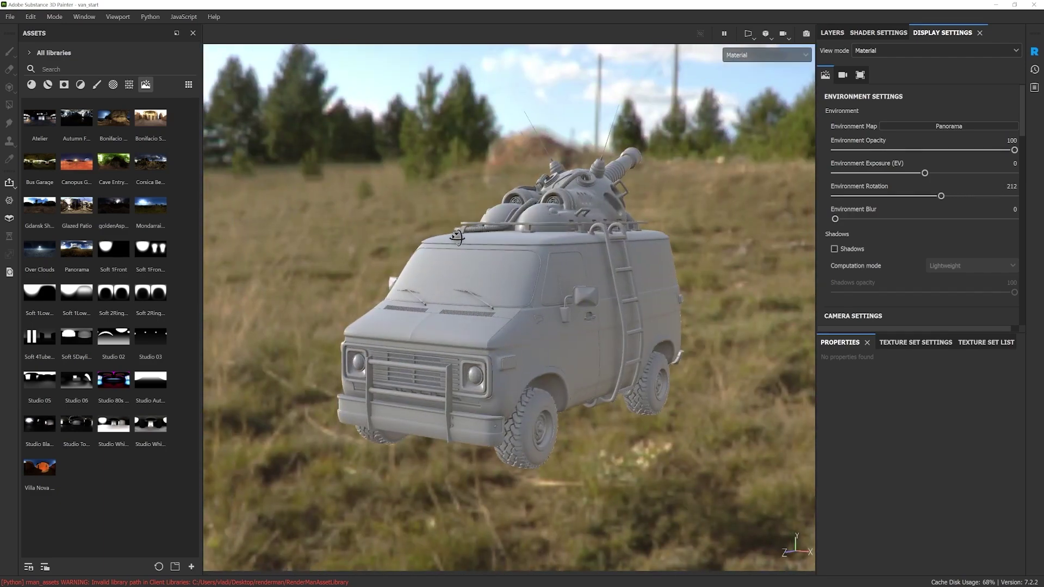
left_click_drag(539, 283, 570, 288, "alt")
right_click_drag(570, 289, 498, 305, "shift")
right_click_drag(499, 305, 532, 343, "alt")
left_click_drag(532, 343, 543, 317, "alt")
right_click_drag(561, 304, 501, 318, "shift")
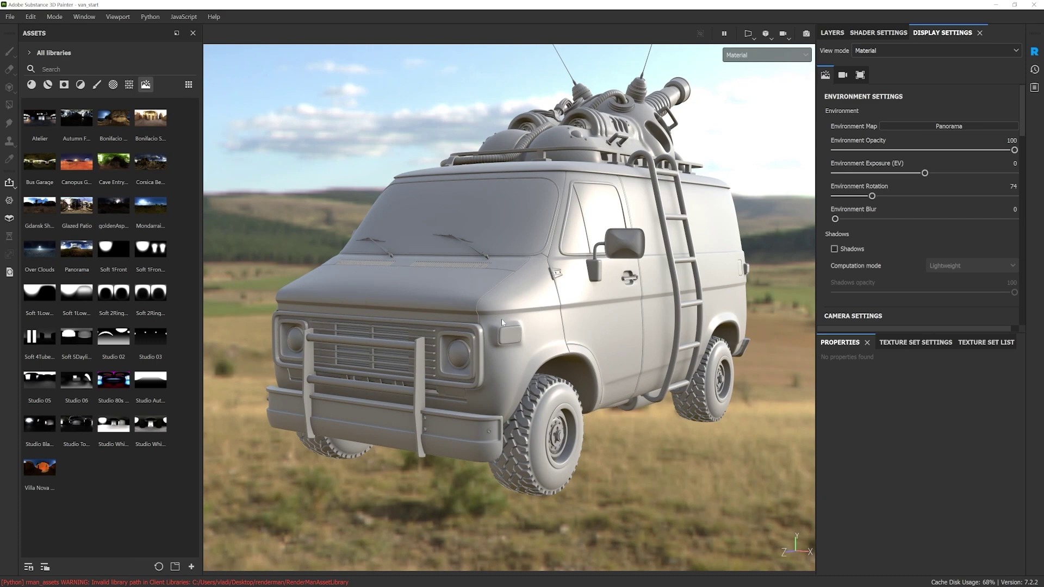
left_click_drag(501, 322, 577, 282, "alt")
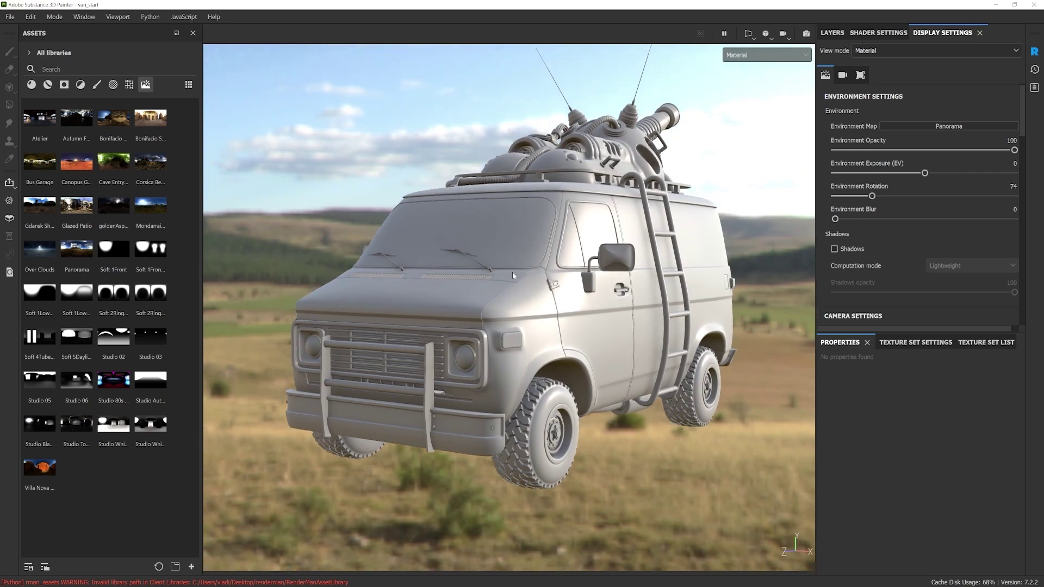
Change the environment map to Canopus Ground and view the van against it
left_click(945, 127)
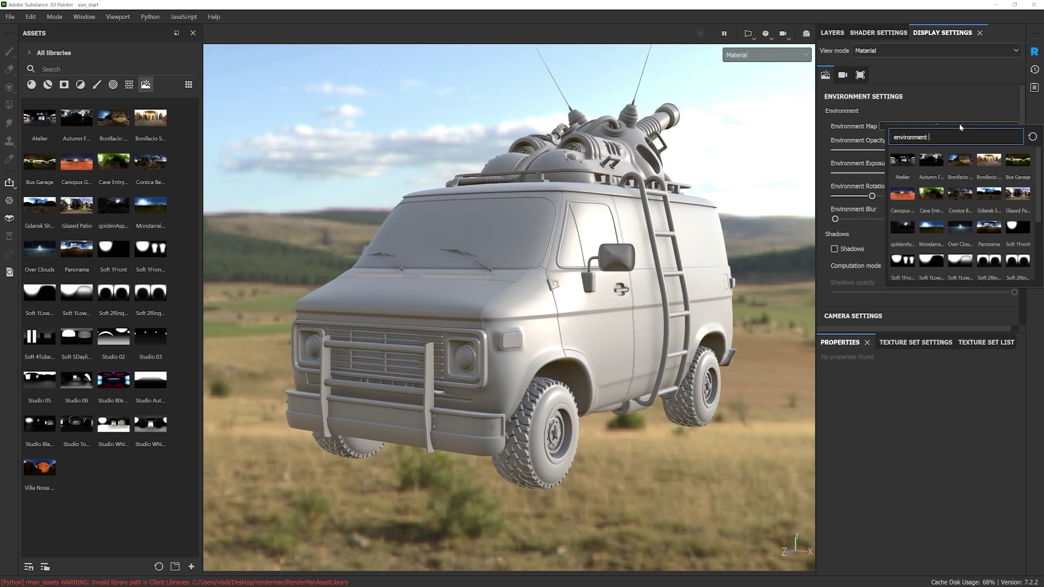
left_click(906, 198)
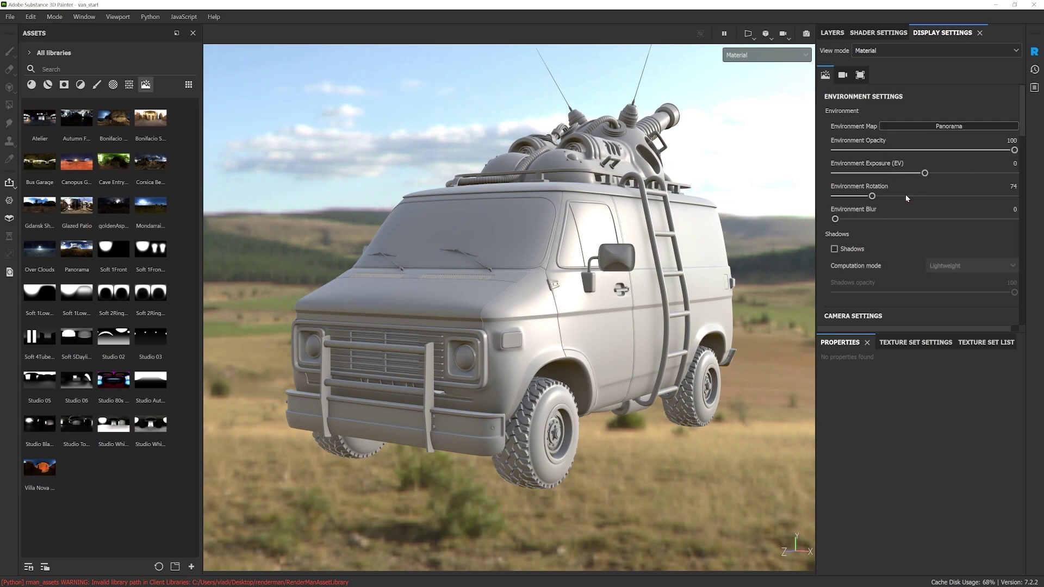
left_click_drag(677, 334, 637, 326, "alt")
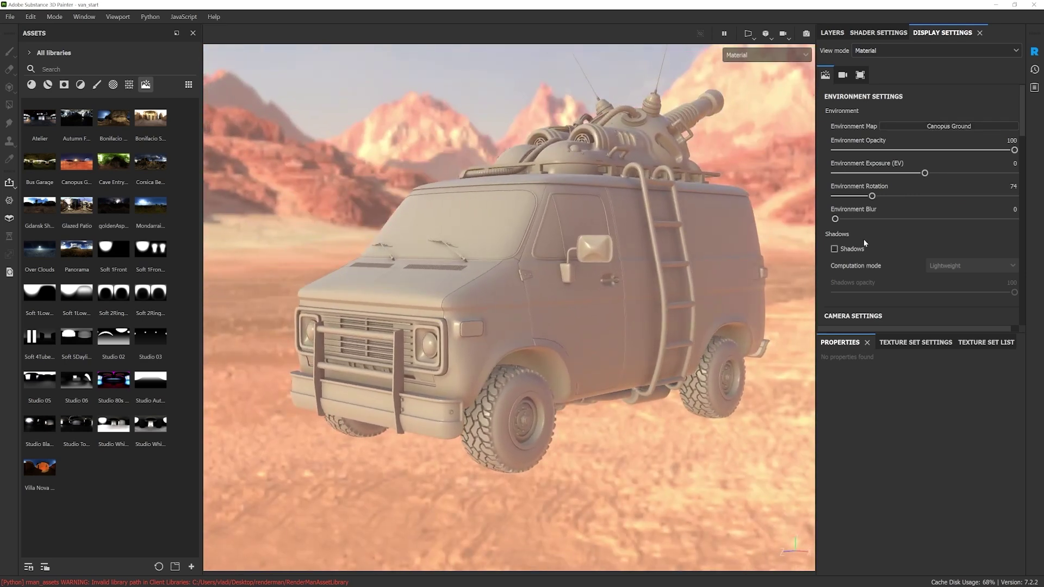
Enable environment shadows and rotate the environment to 151 so the light falls on the van's front and side
left_click(835, 249)
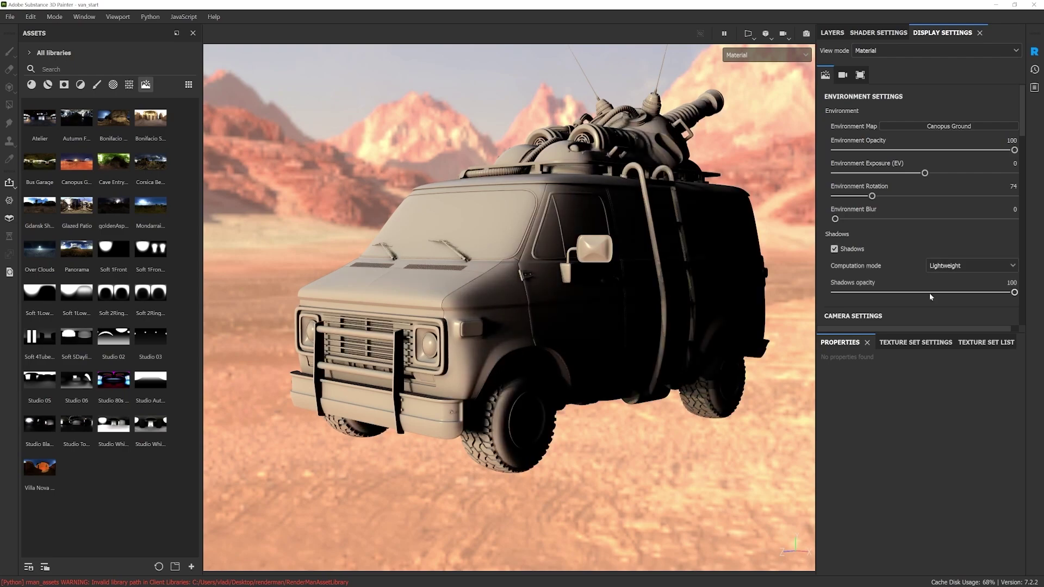
right_click_drag(680, 298, 571, 293, "shift")
left_click_drag(583, 273, 546, 250, "alt")
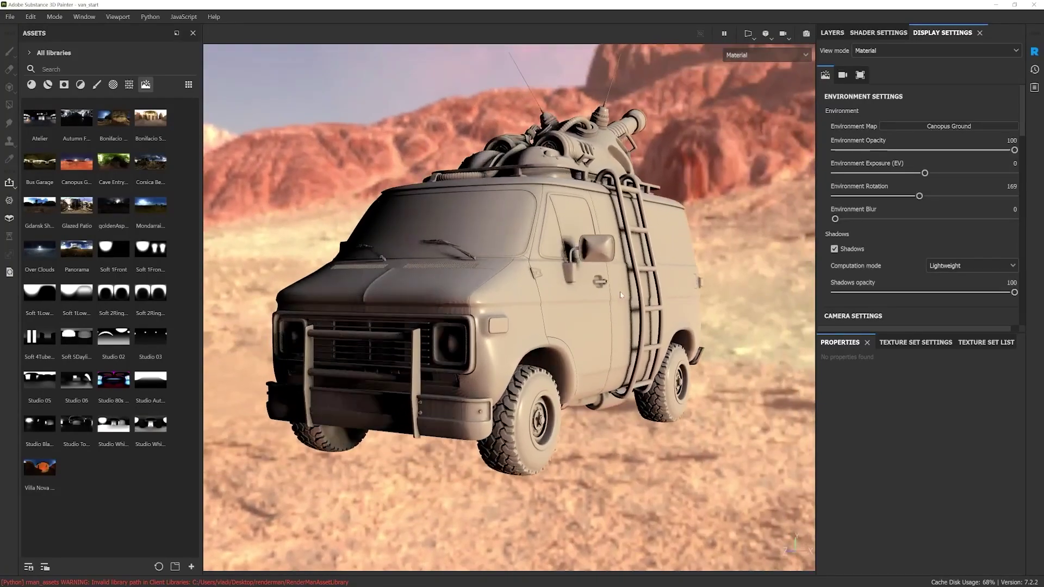
middle_click_drag(547, 250, 548, 251, "alt")
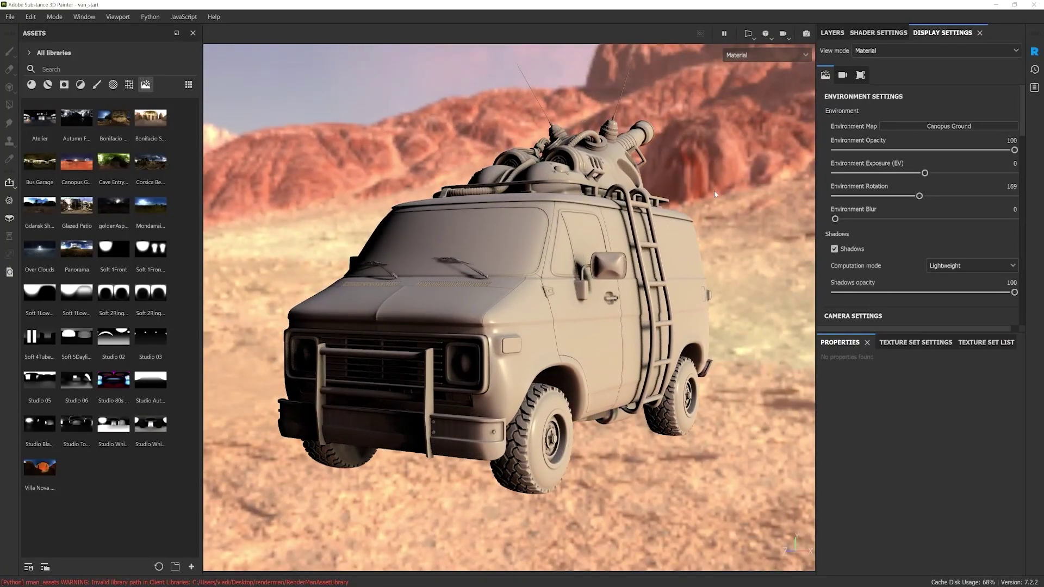
left_click_drag(719, 302, 703, 305, "alt")
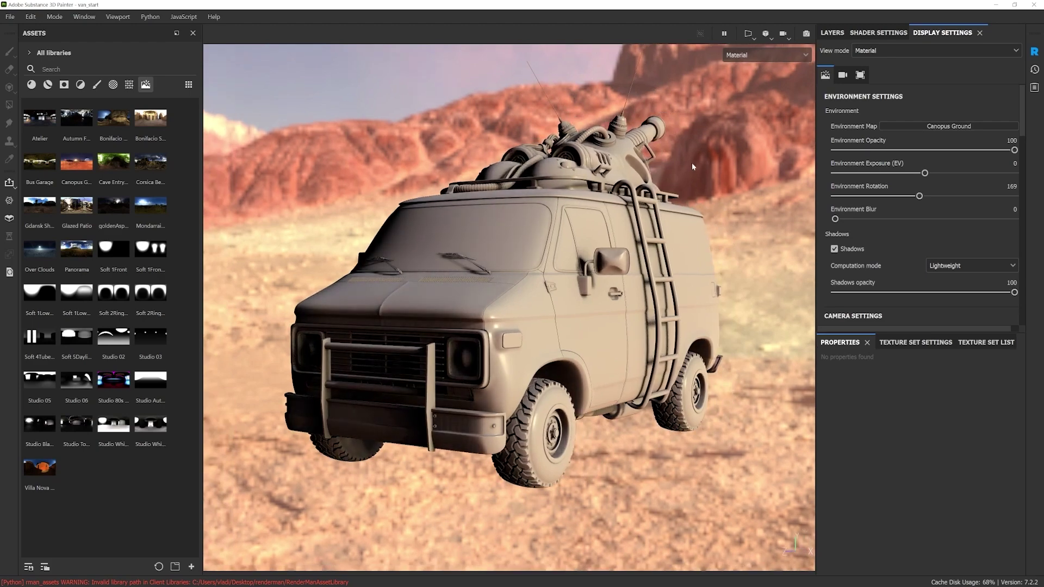
right_click_drag(710, 405, 664, 253, "shift")
middle_click_drag(664, 253, 666, 261, "alt")
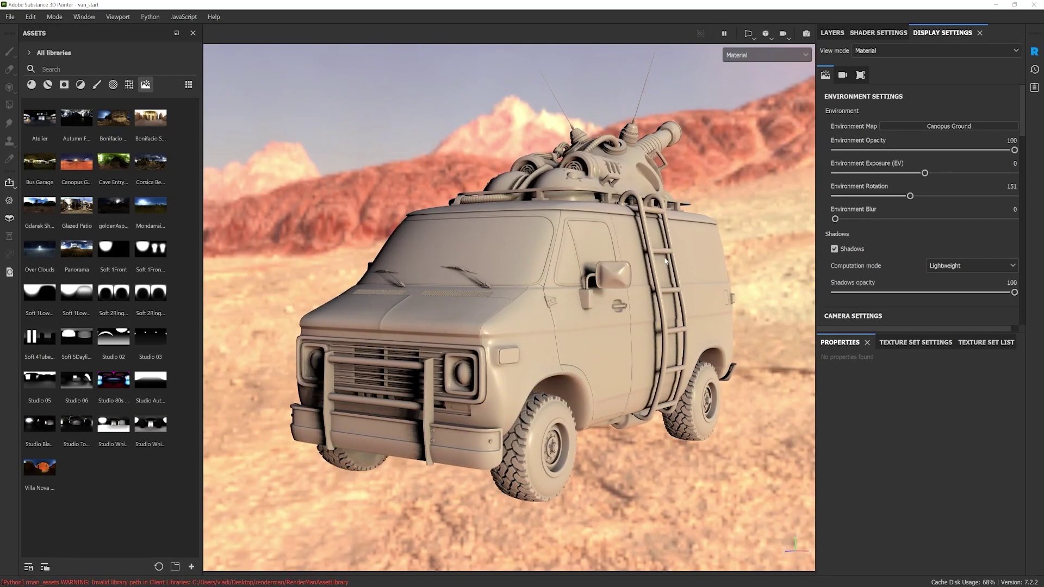
middle_click_drag(664, 261, 656, 262, "alt")
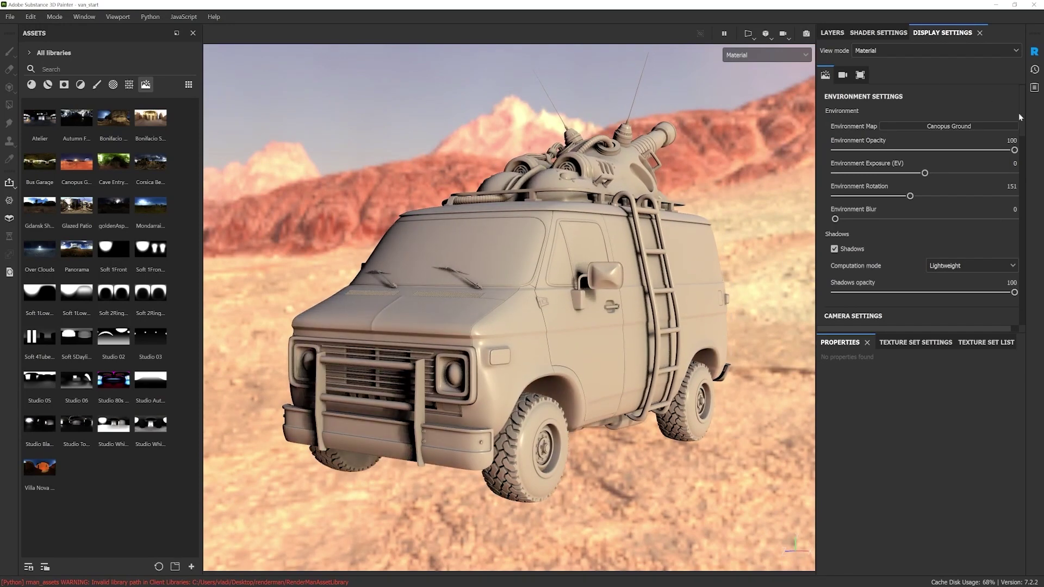
Change the environment map to Panorama, rotate it to 31, and turn off environment shadows
left_click(974, 126)
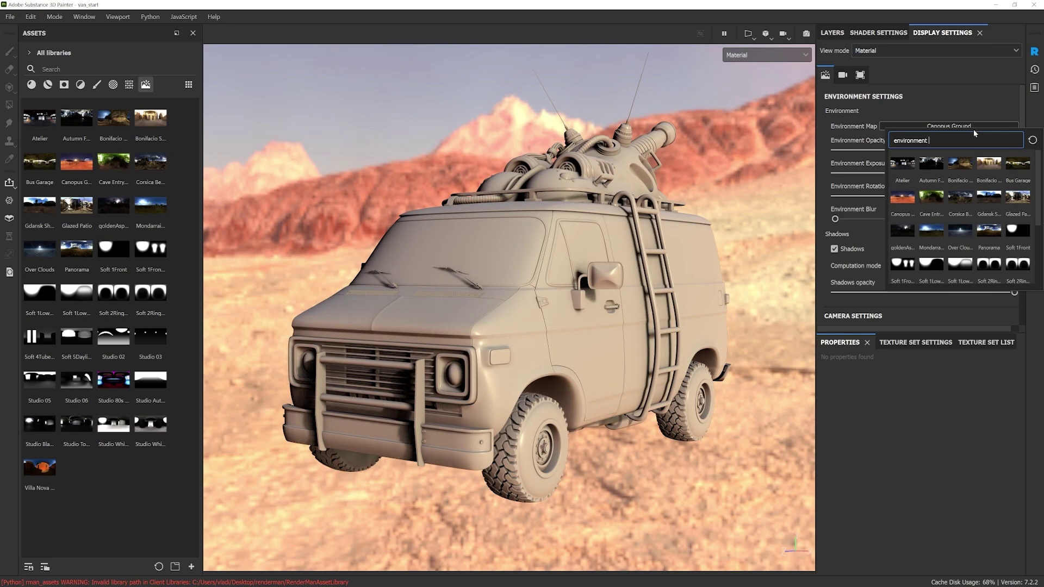
left_click(988, 230)
right_click_drag(582, 330, 686, 328, "shift")
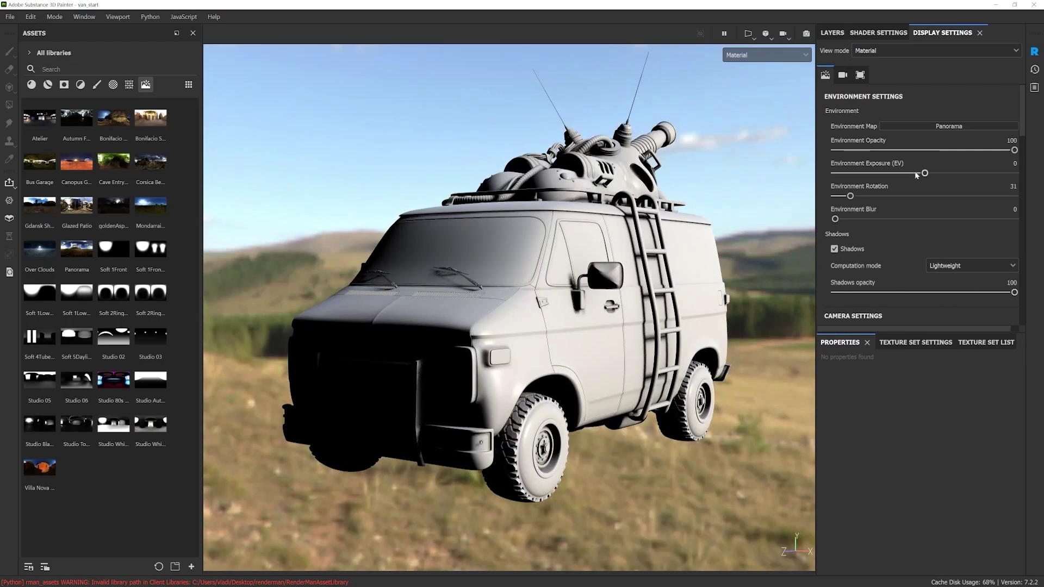
left_click(835, 249)
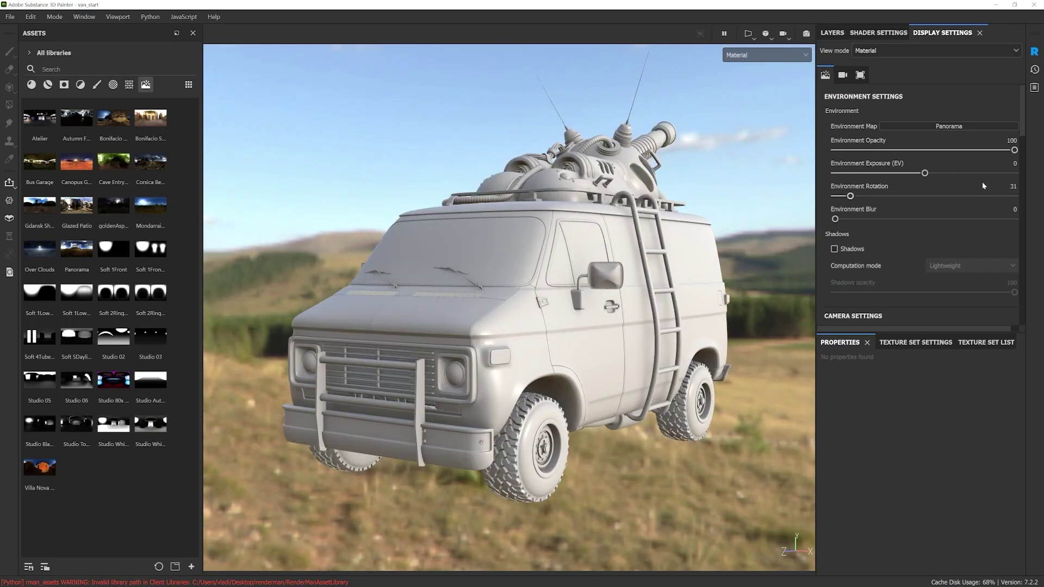
Set the environment opacity to 0 and the environment blur to 13
left_click_drag(1015, 151, 781, 157)
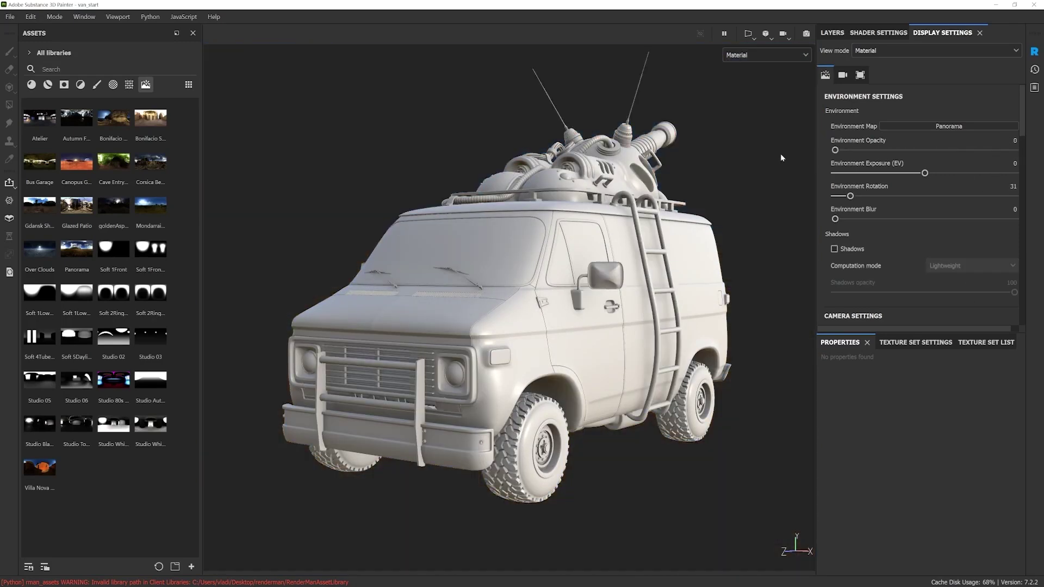
left_click_drag(835, 219, 858, 220)
scroll(581, 337, "down", 2)
middle_click_drag(579, 344, 580, 350, "alt")
right_click_drag(580, 350, 591, 338, "alt")
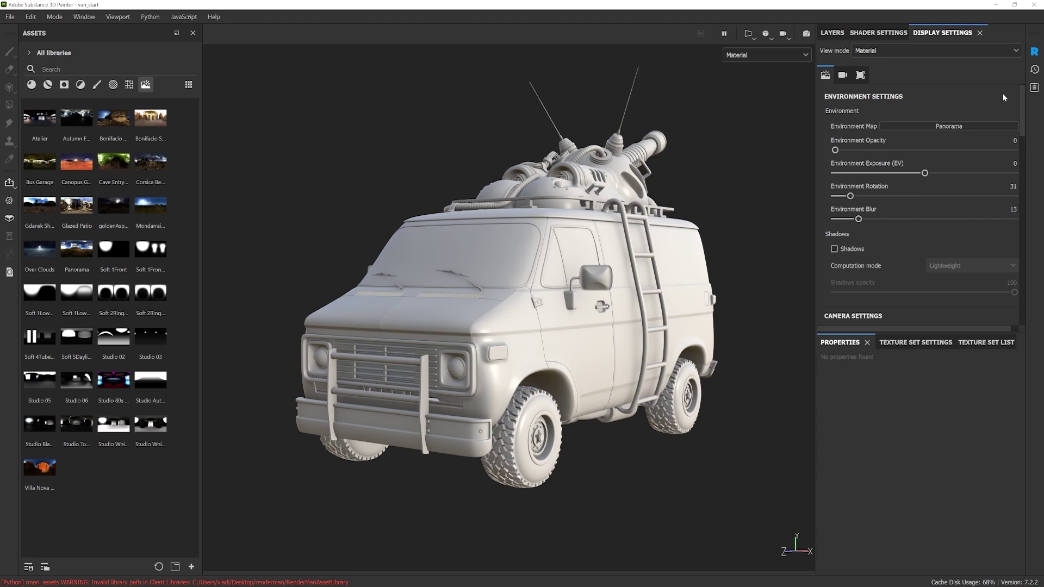
Turn environment shadows on and back off to compare the lighting on the van
scroll(1020, 120, "down", 4)
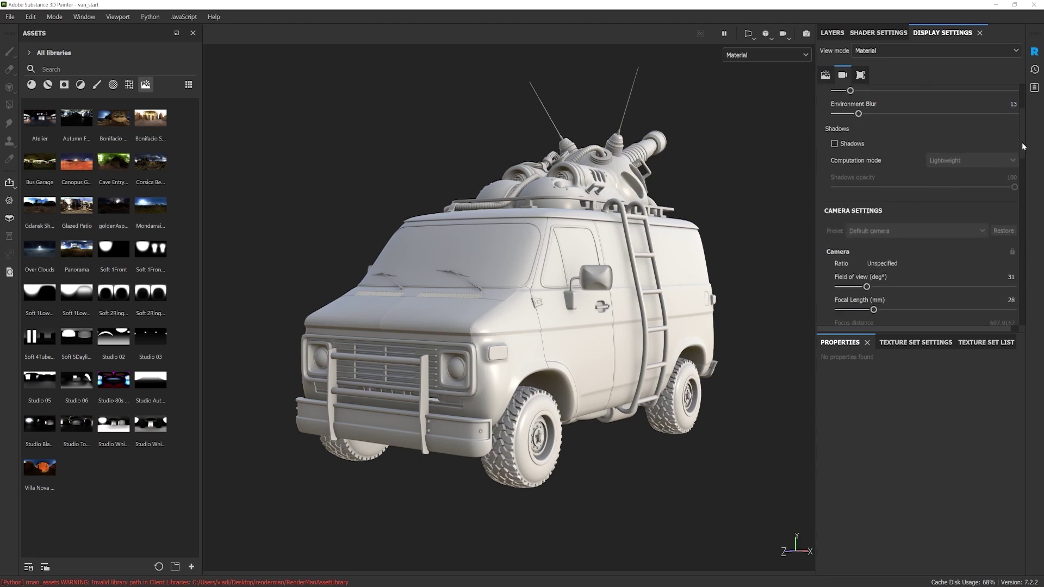
left_click(835, 144)
left_click(835, 145)
Try a longer camera focal length, set it to 27 mm, and frame the van in the view
left_click_drag(1024, 160, 1025, 181)
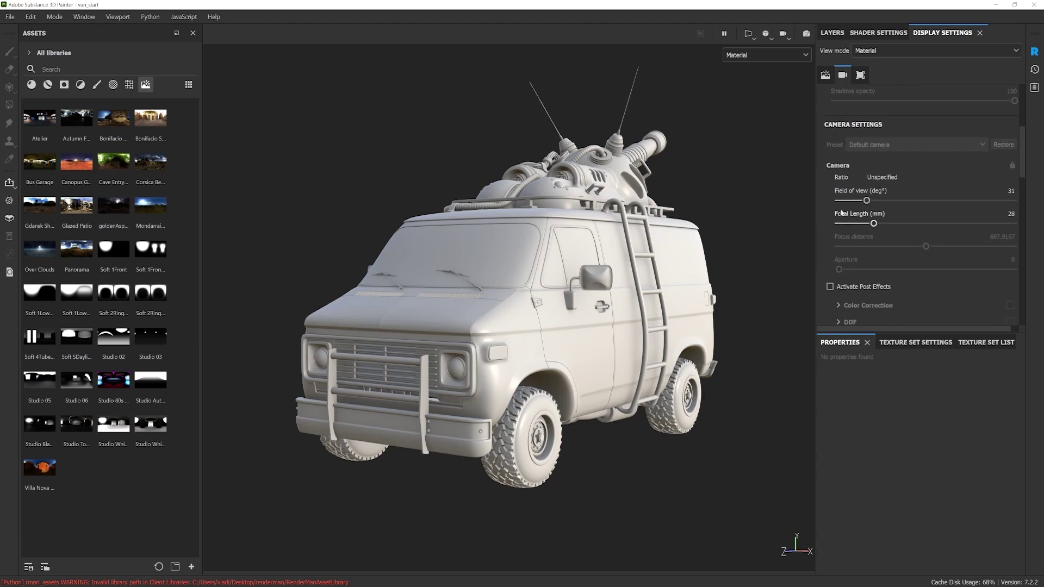
left_click_drag(873, 225, 901, 224)
scroll(574, 308, "down", 5)
mouse_move(574, 308)
left_mouse_down("alt")
mouse_move(596, 311)
mouse_move(577, 306)
left_mouse_up("alt")
left_click_drag(905, 220, 873, 223)
key("f")
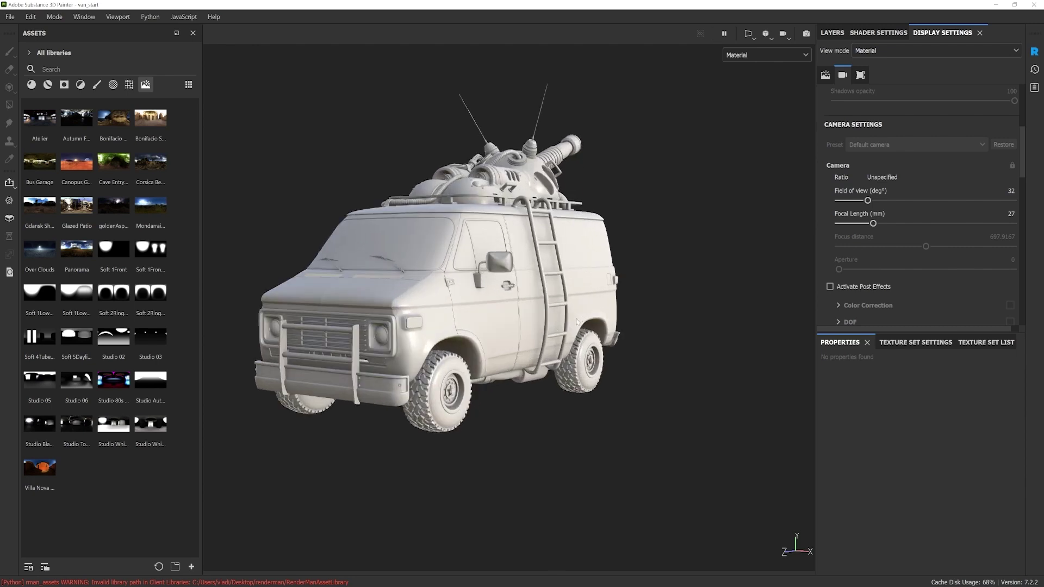
Review the camera post effects, anti-aliasing, subsurface scattering and color profile options, and the viewport settings
scroll(866, 254, "down", 3)
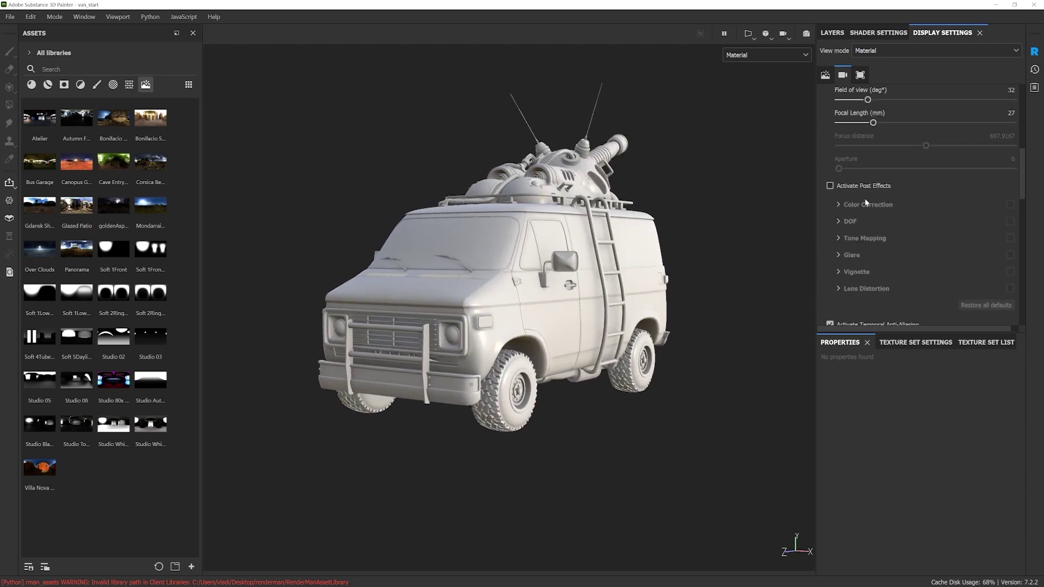
scroll(897, 247, "down", 1)
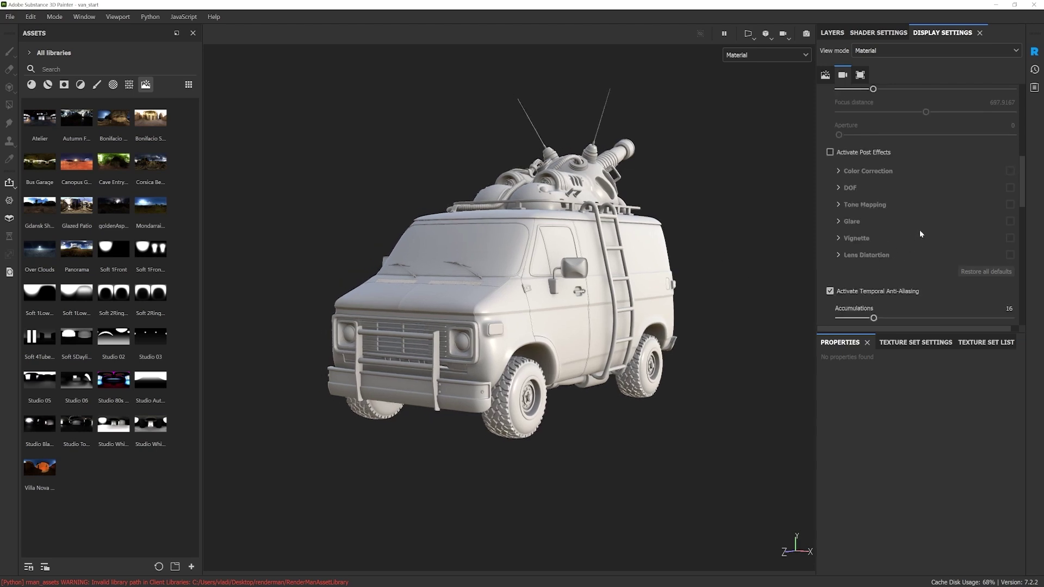
scroll(917, 196, "down", 2)
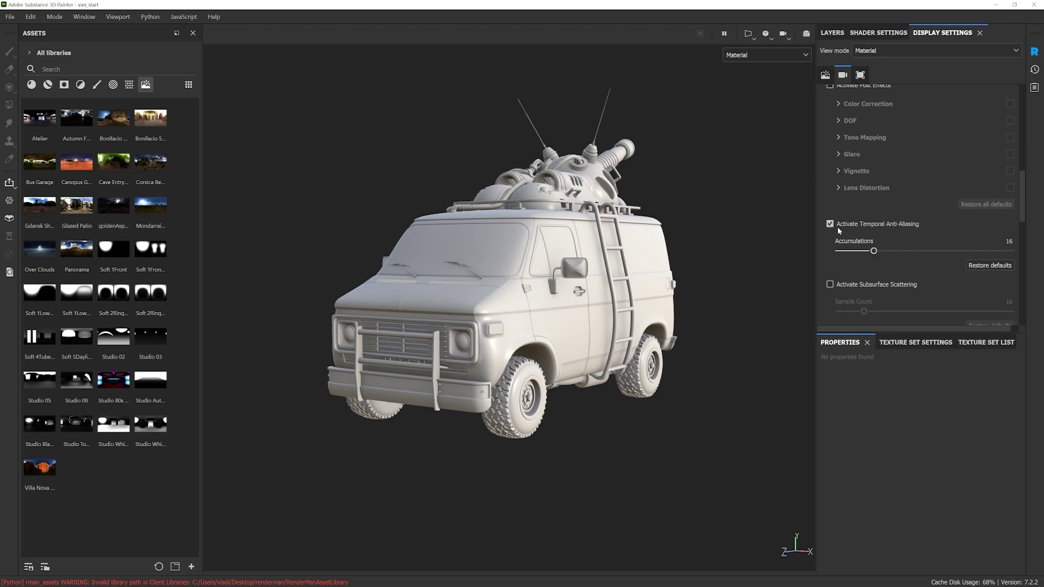
scroll(887, 201, "down", 2)
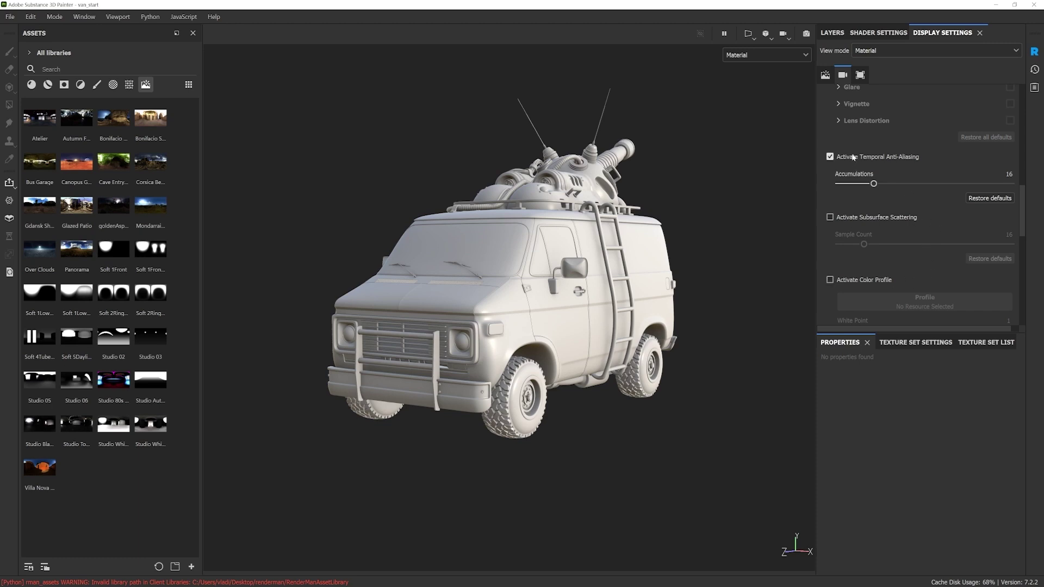
scroll(913, 228, "down", 4)
scroll(917, 234, "down", 3)
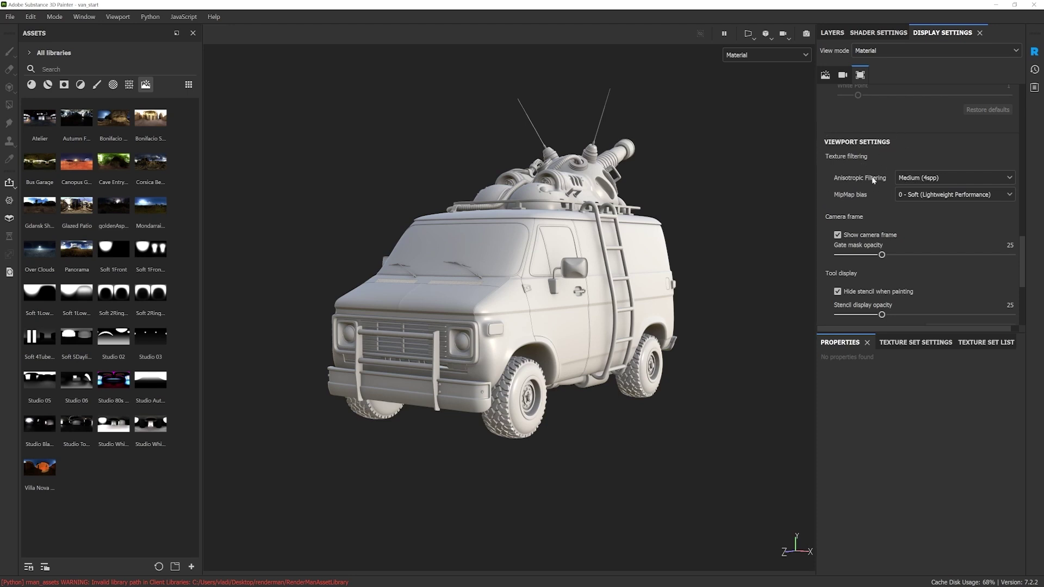
scroll(851, 180, "down", 5)
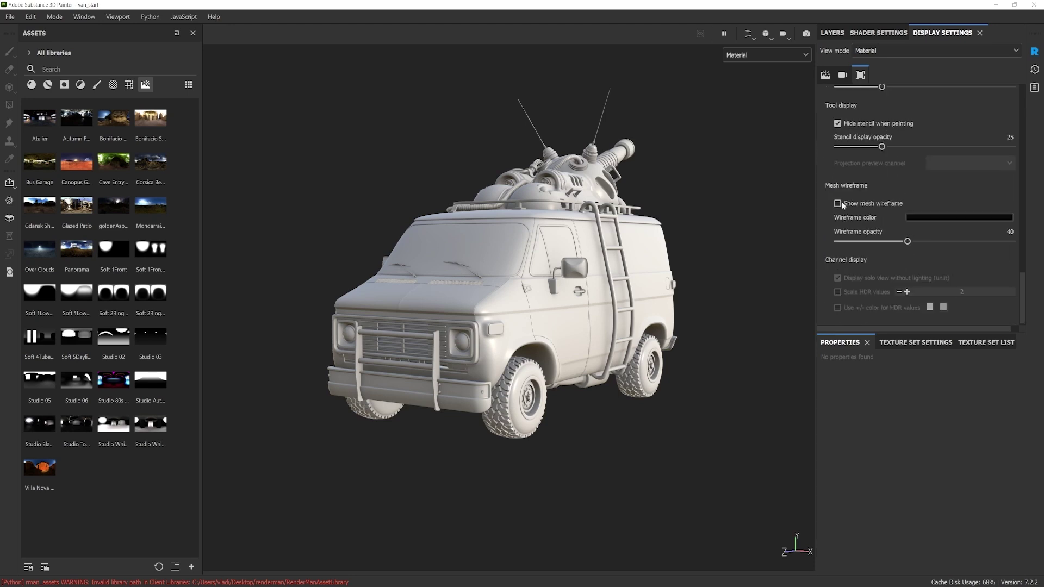
Show the mesh wireframe to inspect the van's topology, and hide it again
left_click(838, 203)
left_click_drag(552, 291, 580, 314, "alt")
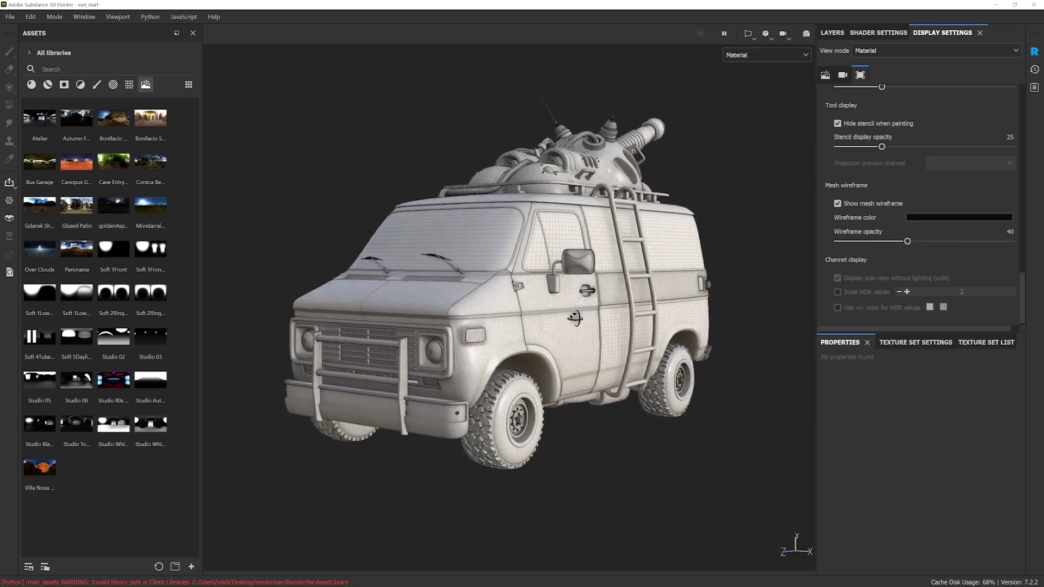
middle_click_drag(580, 315, 592, 327, "alt")
left_click(838, 203)
scroll(823, 227, "down", 1)
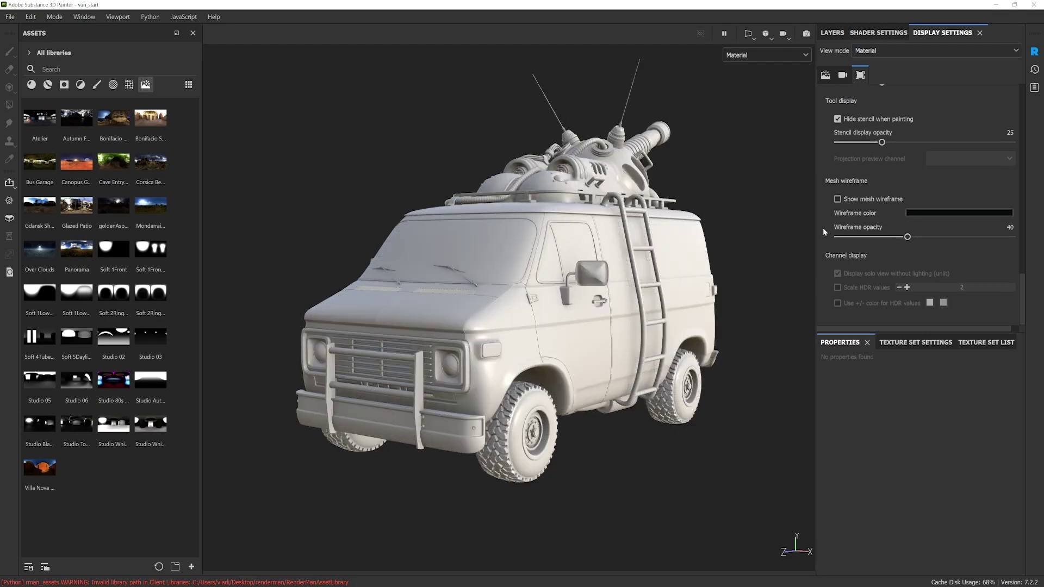
Review the shader settings, including the common parameters and the displacement and tessellation options
scroll(823, 227, "up", 10)
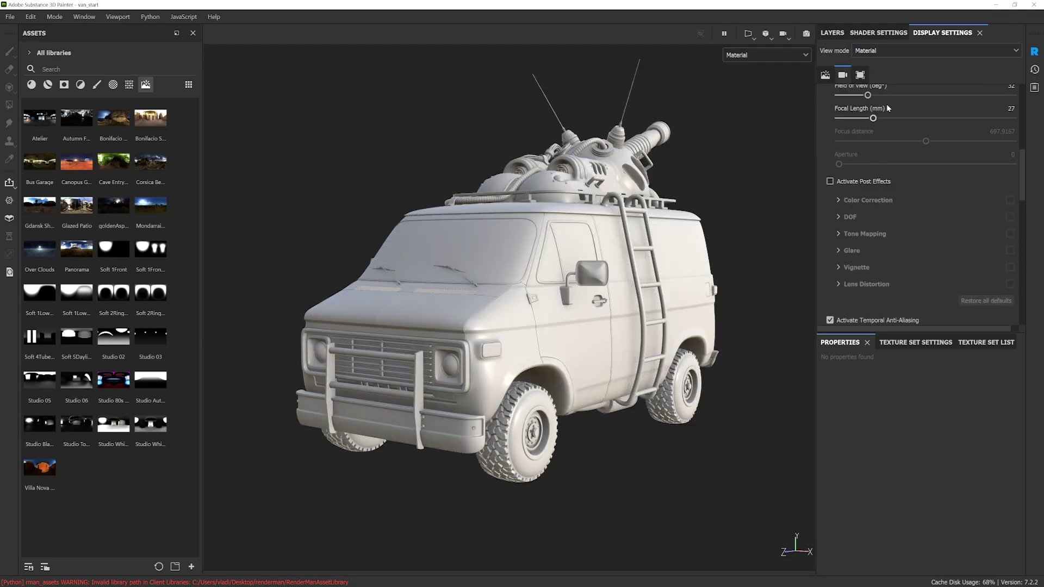
left_click(880, 33)
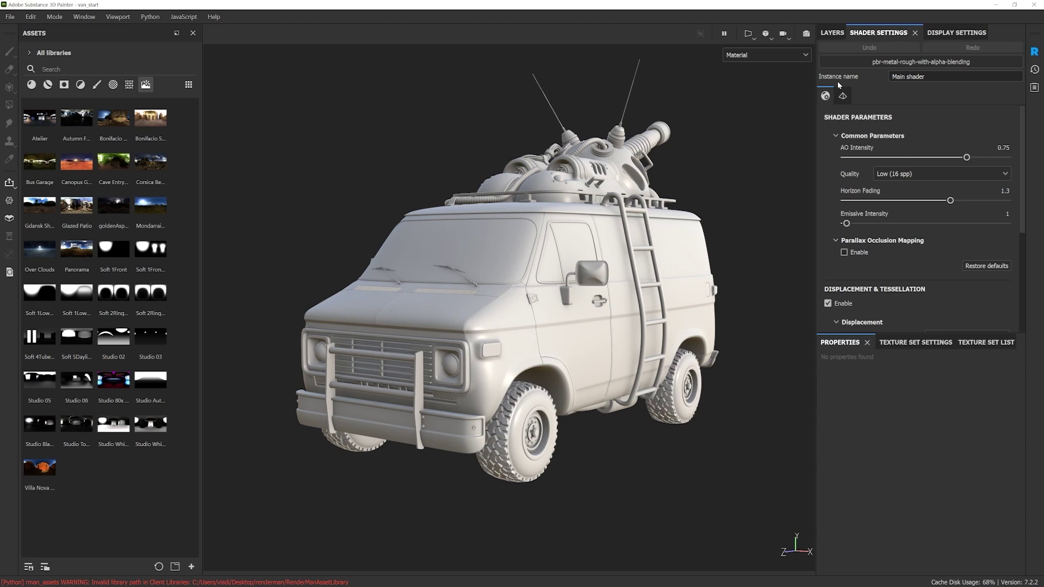
scroll(828, 250, "down", 5)
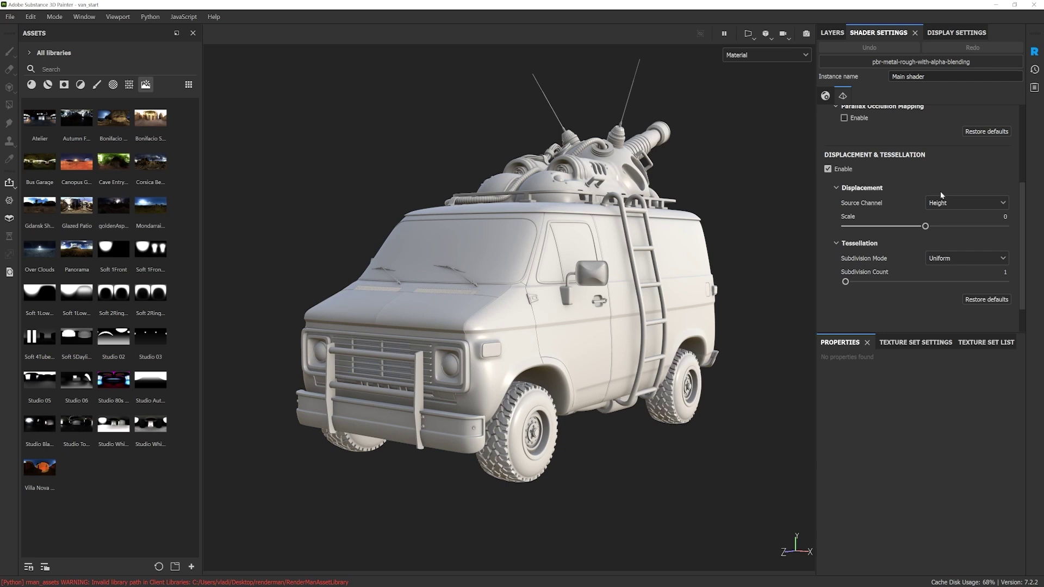
Bring up the layer stack and filter the asset library to show only materials
left_click(832, 33)
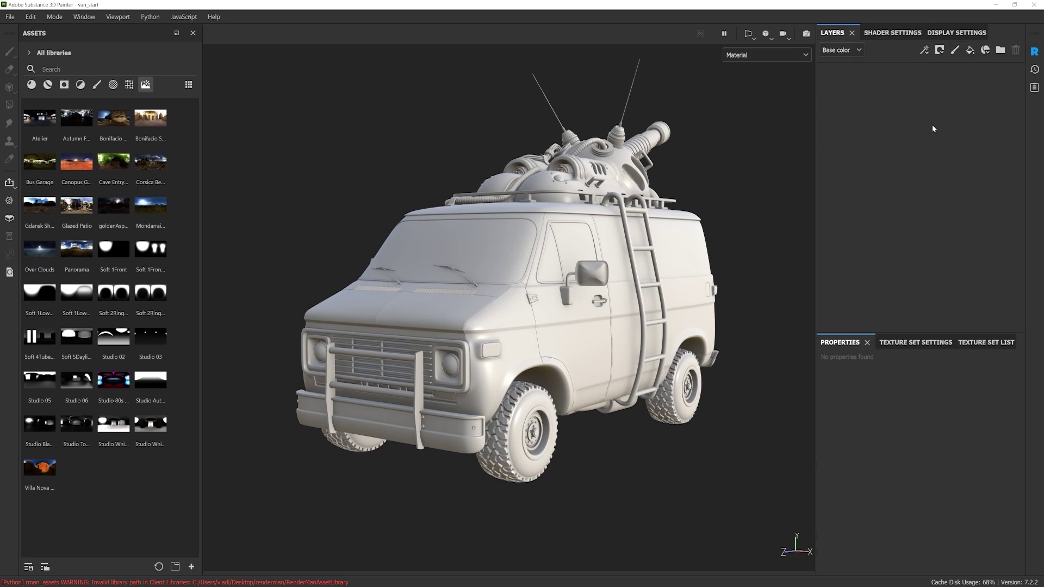
middle_click_drag(604, 269, 614, 274, "alt")
left_click_drag(614, 275, 618, 279, "alt")
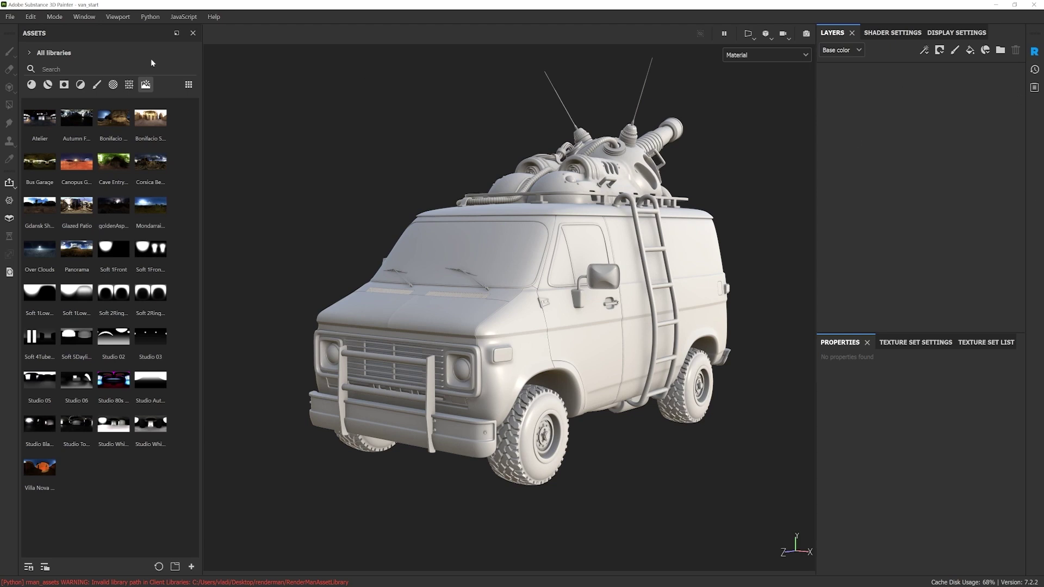
left_click(32, 84)
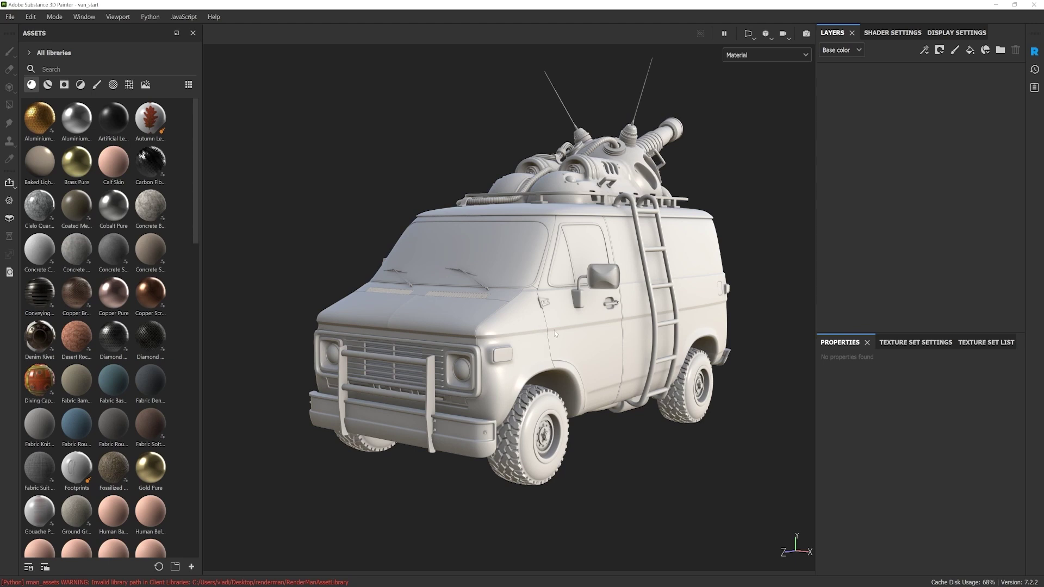
Add the Aluminium Pure material as a layer to the tires texture set
mouse_move(580, 315)
left_mouse_down("alt")
mouse_move(559, 335)
mouse_move(583, 305)
left_mouse_up("alt")
middle_click_drag(607, 305, 583, 311, "alt")
left_click_drag(583, 311, 569, 314, "alt")
middle_click_drag(526, 303, 533, 296, "alt")
right_click_drag(533, 296, 556, 292, "alt")
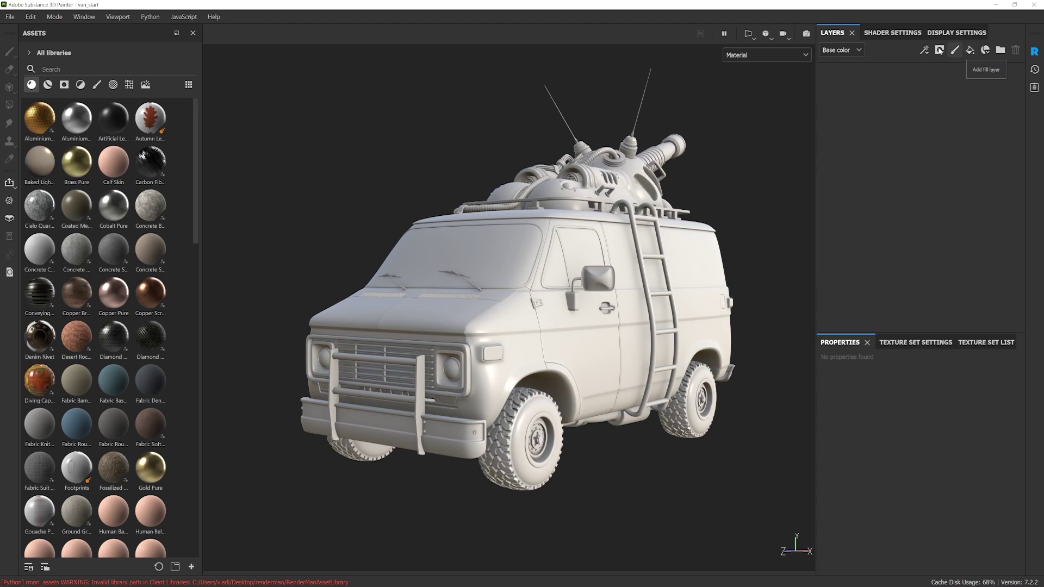
left_click_drag(76, 117, 955, 181)
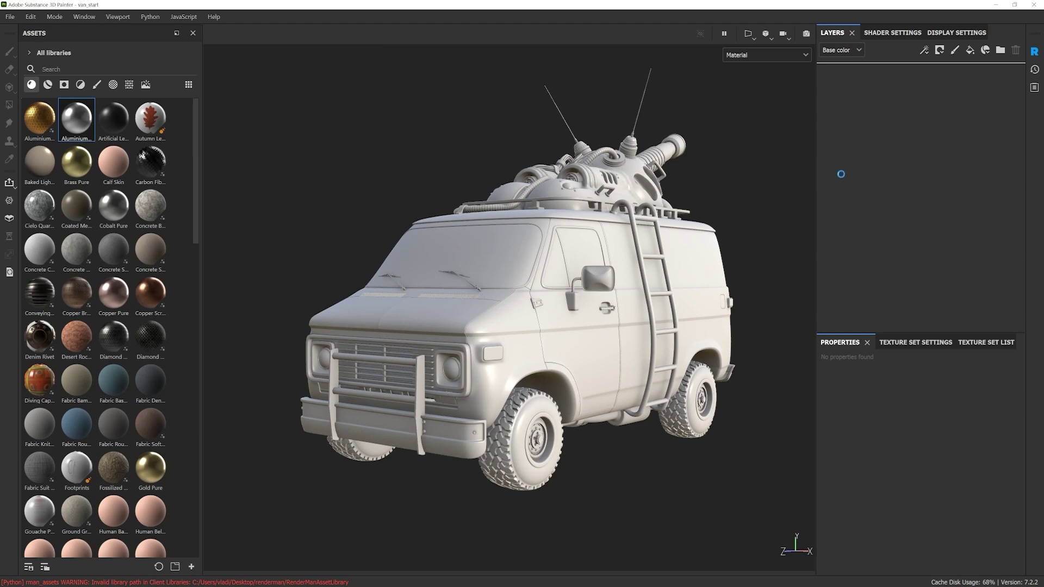
middle_click_drag(613, 358, 623, 327, "alt")
left_click_drag(624, 326, 625, 342, "alt")
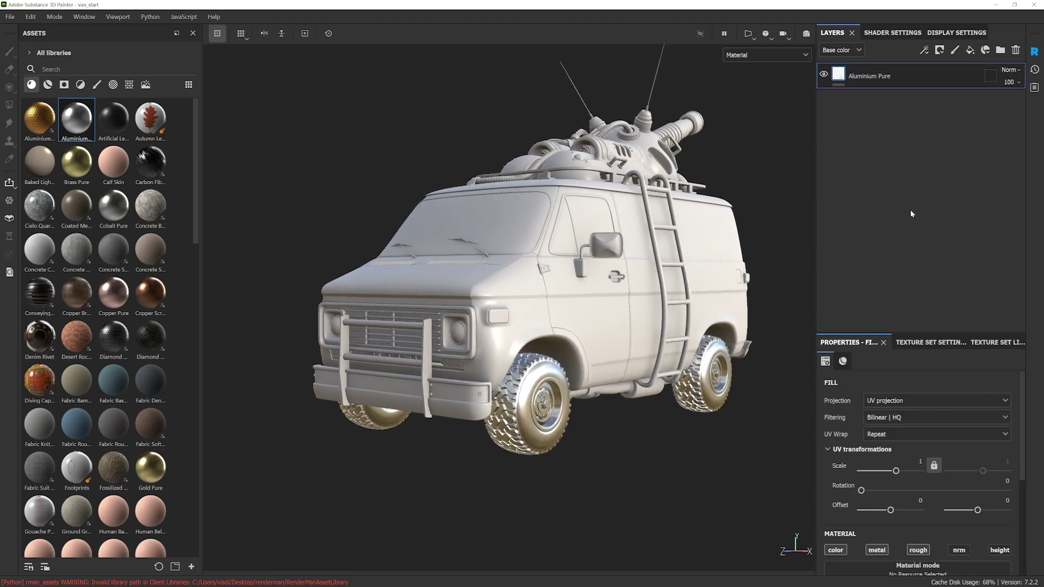
Examine the Aluminium Pure layer's fill properties, from the UV transformations to the material channels
left_click_drag(1023, 368, 1028, 467)
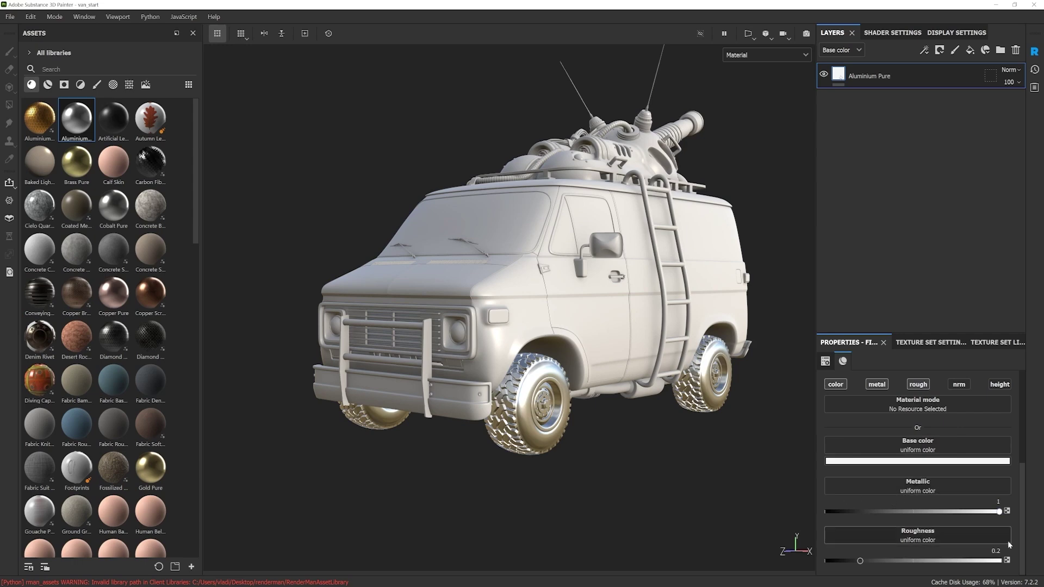
left_click_drag(1023, 505, 1020, 501)
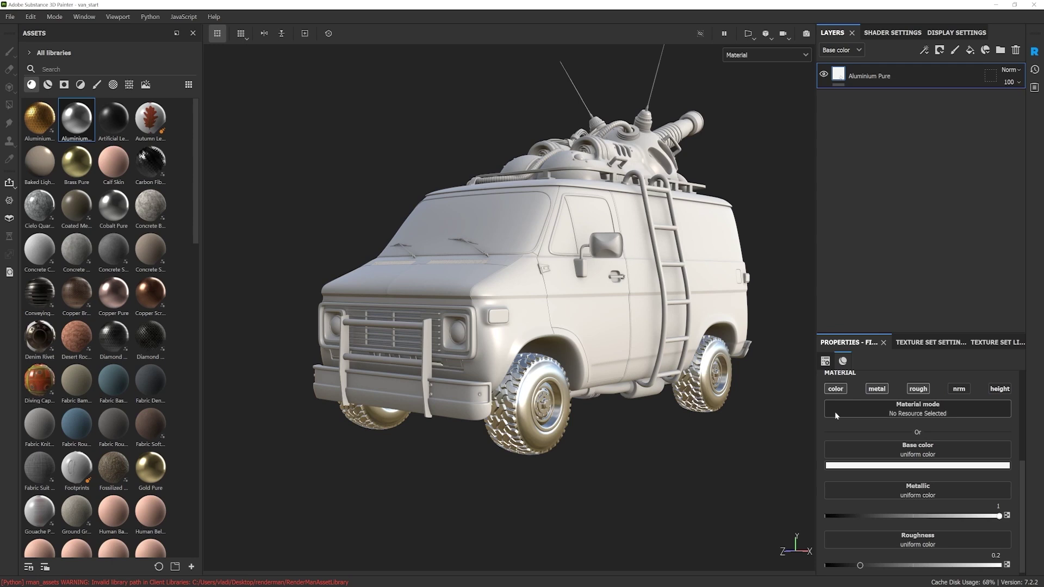
scroll(821, 435, "up", 2)
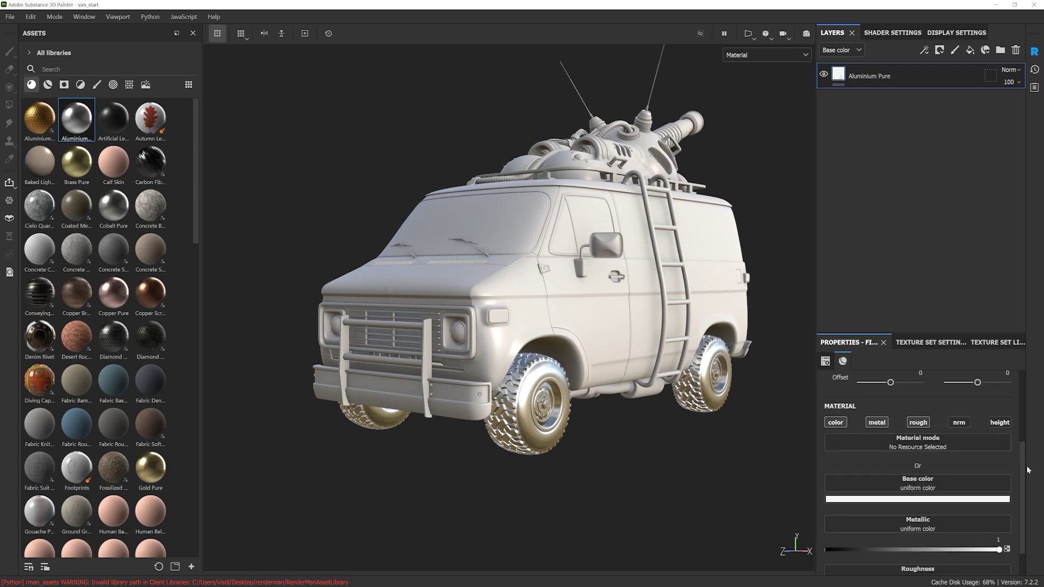
scroll(1029, 468, "up", 5)
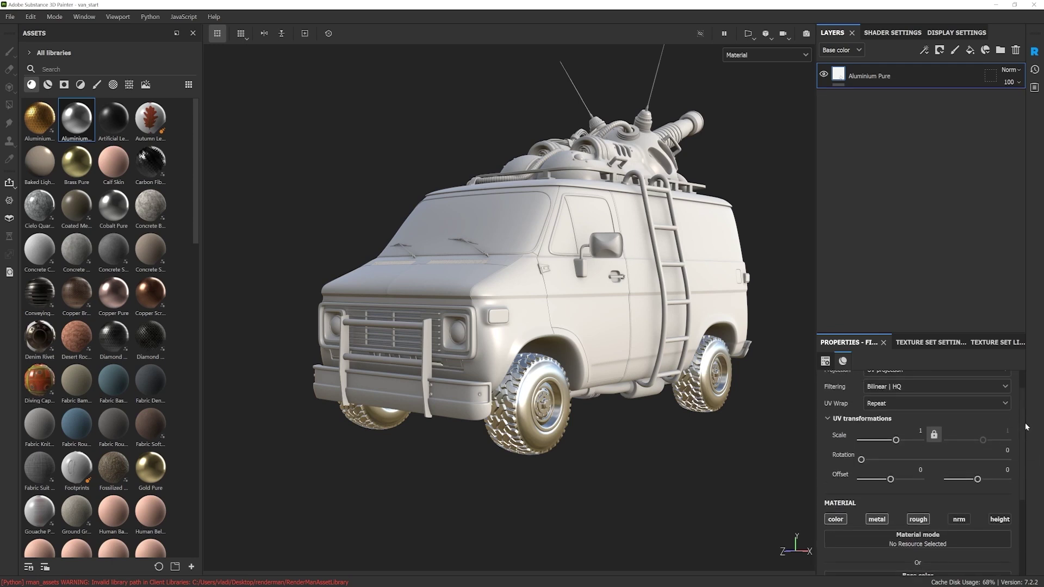
scroll(1027, 430, "up", 2)
Open the texture set list and view the van side by side with the tires' UV layout
left_click(955, 345)
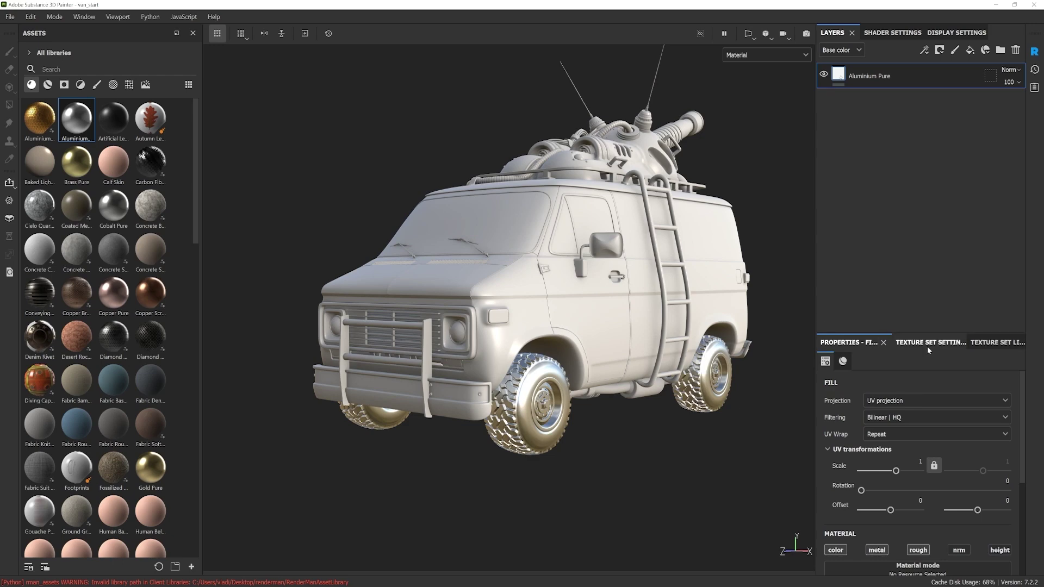
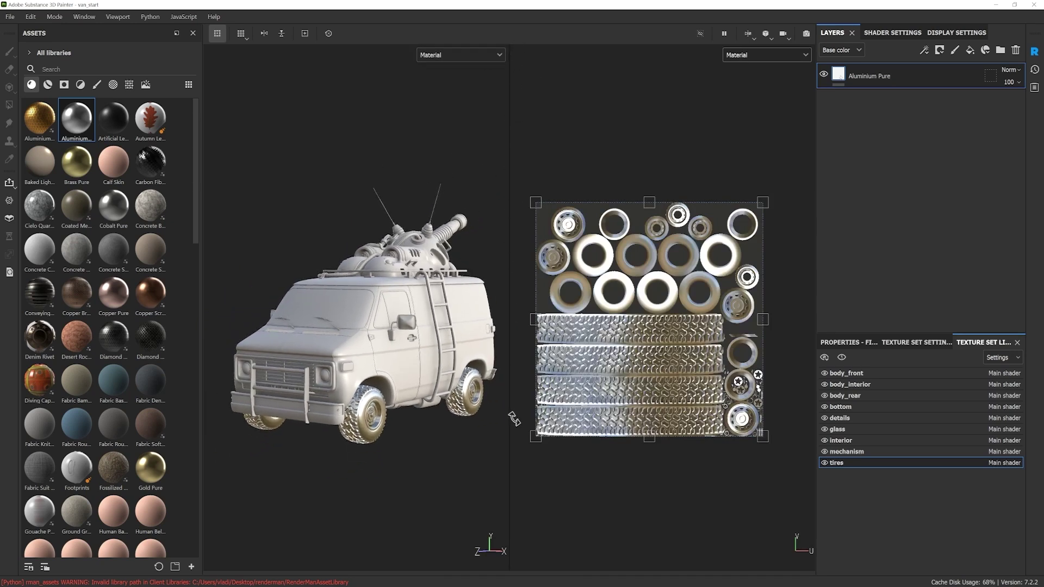
left_click_drag(418, 348, 397, 351, "alt")
mouse_move(413, 329)
middle_mouse_down("alt")
mouse_move(403, 313)
mouse_move(414, 317)
middle_mouse_up("alt")
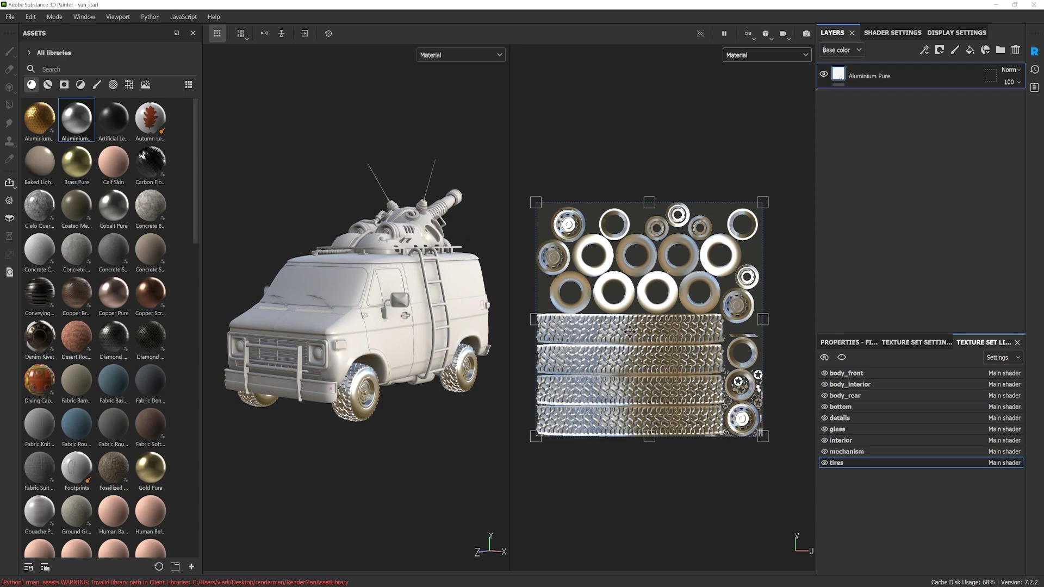
middle_click_drag(611, 295, 617, 289, "alt")
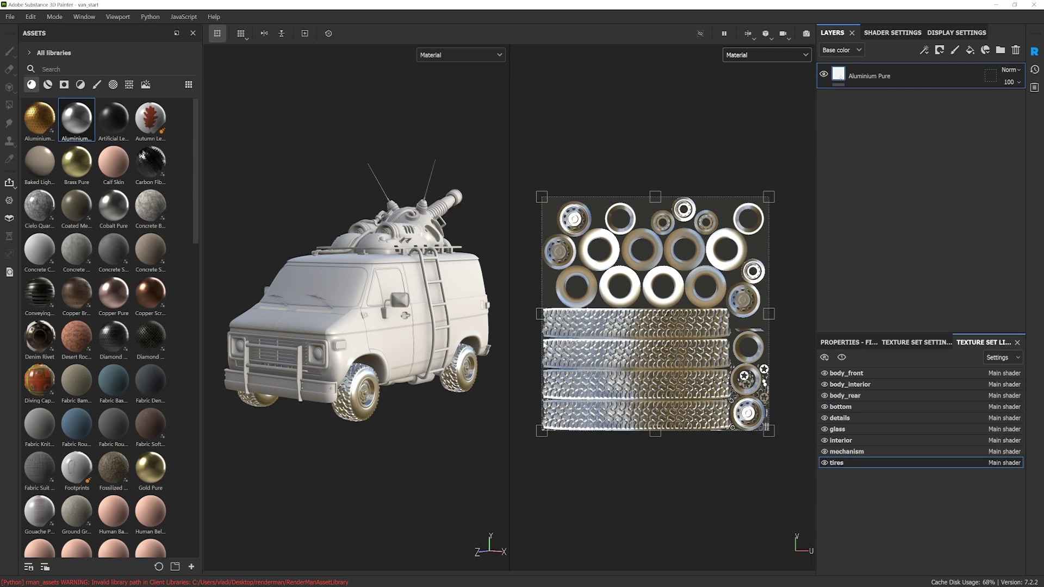
Toggle the visibility of the tires texture set to identify its parts on the van, leaving it shown
left_click(824, 463)
left_click(824, 464)
left_click(824, 464)
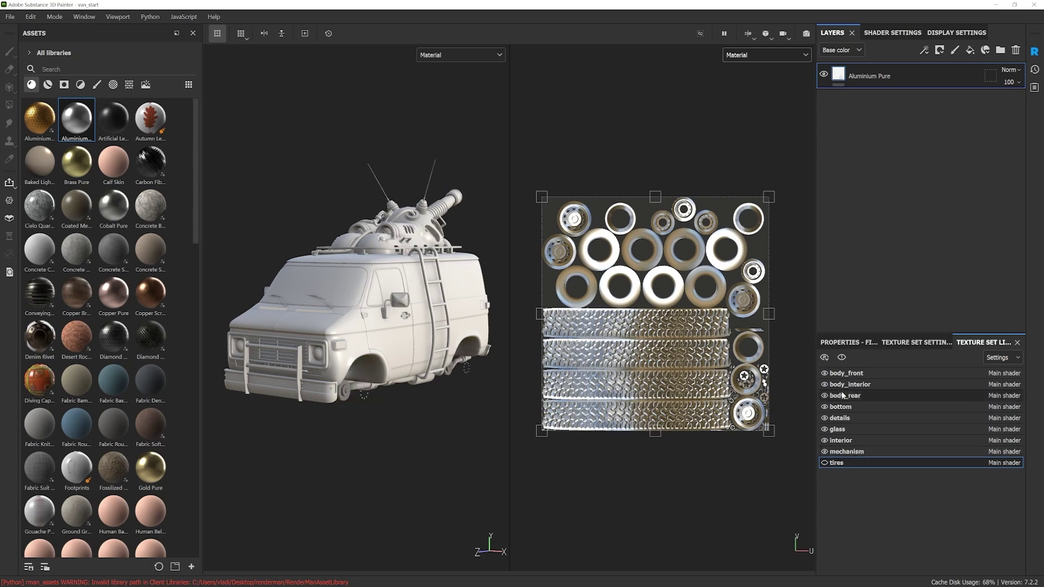
left_click(824, 463)
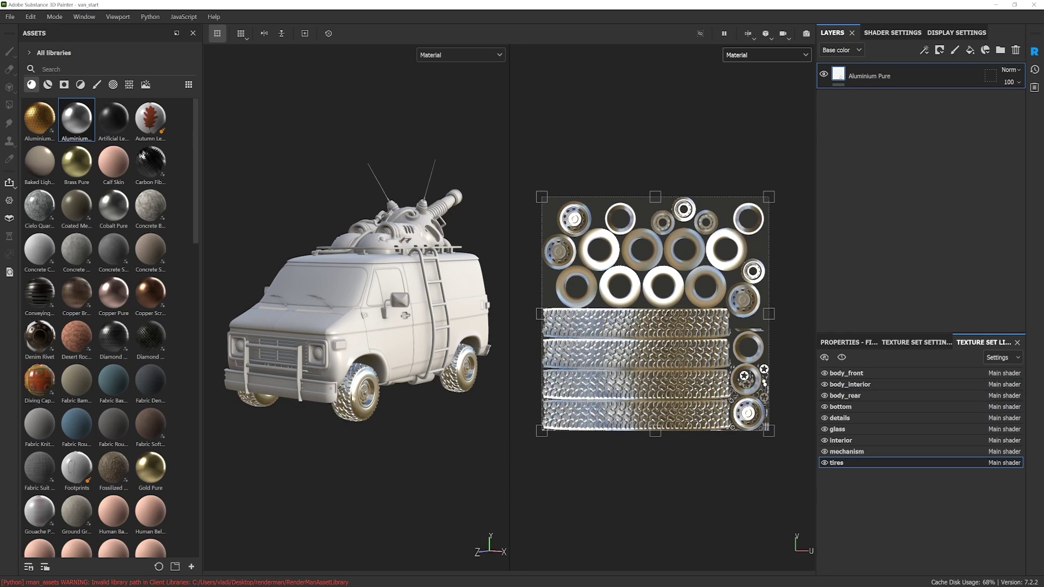
Select the body_front texture set and hide every texture set from body_front through interior, leaving mechanism and tires shown on the van
mouse_move(372, 396)
left_mouse_down("alt")
mouse_move(357, 393)
mouse_move(379, 390)
left_mouse_up("alt")
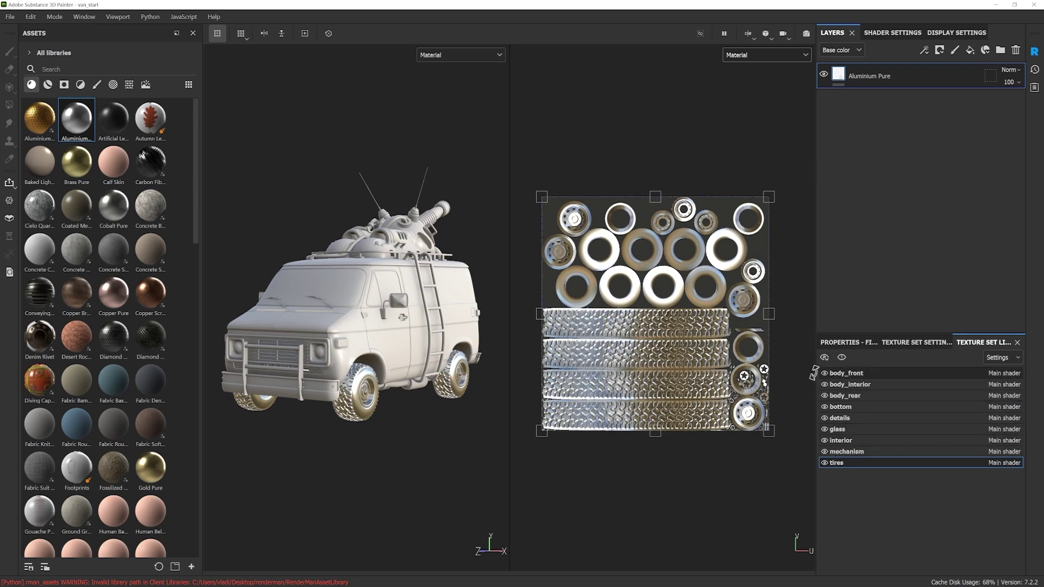
middle_click_drag(401, 324, 405, 329, "alt")
left_click_drag(404, 329, 396, 324, "alt")
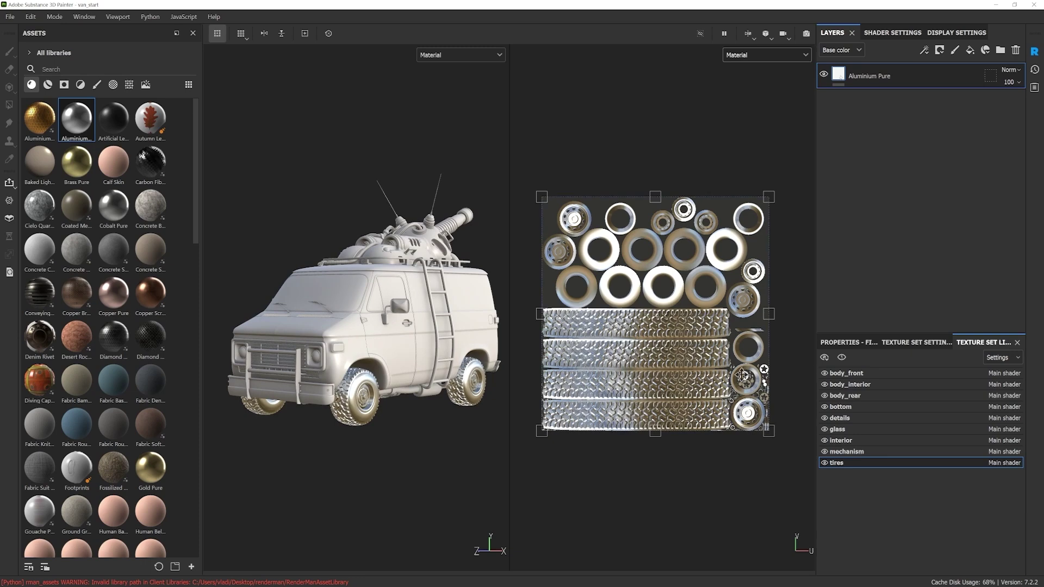
left_click(827, 373)
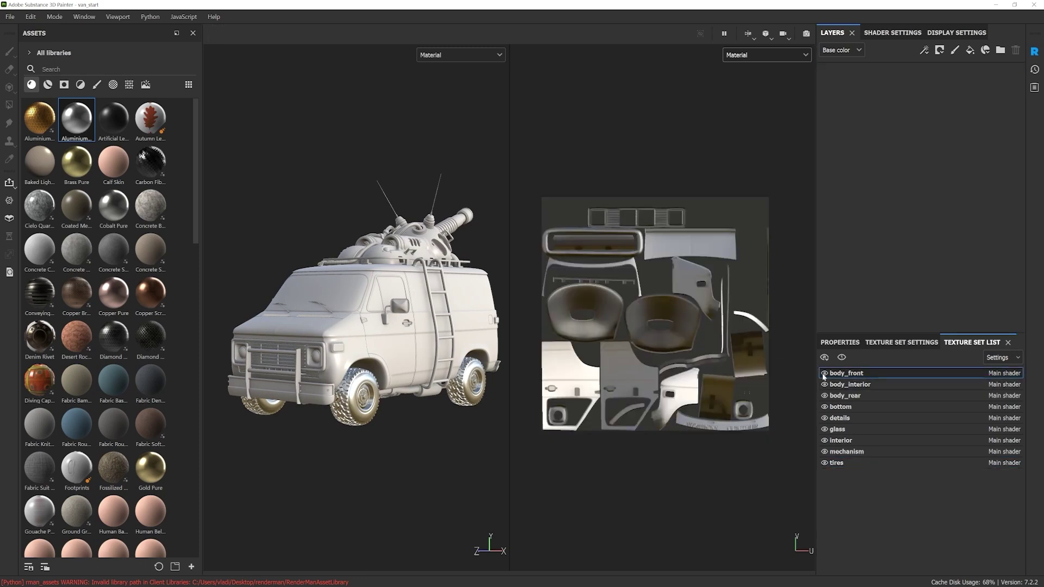
left_click(824, 373)
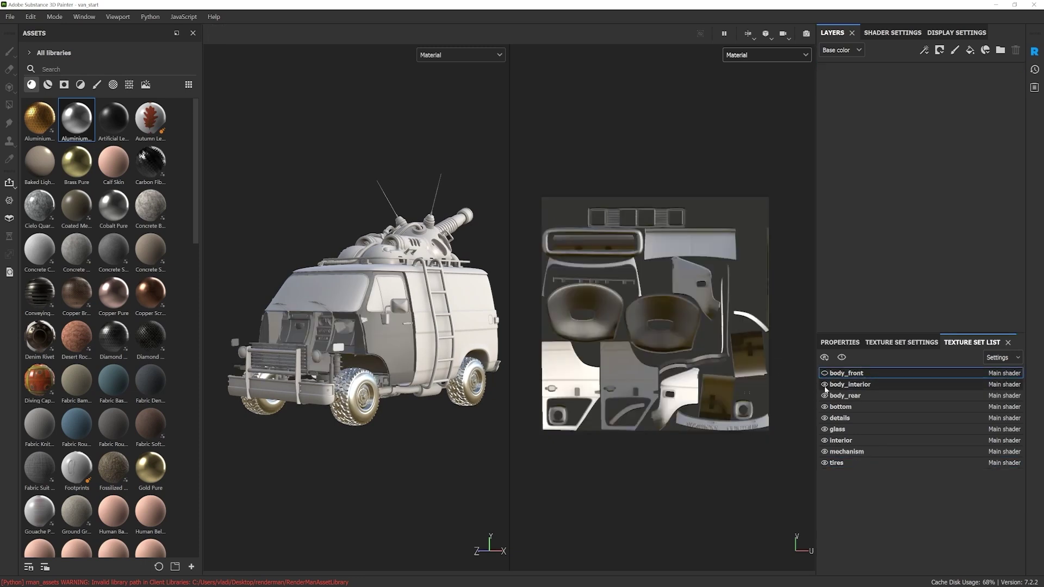
left_click(824, 384)
left_click(825, 396)
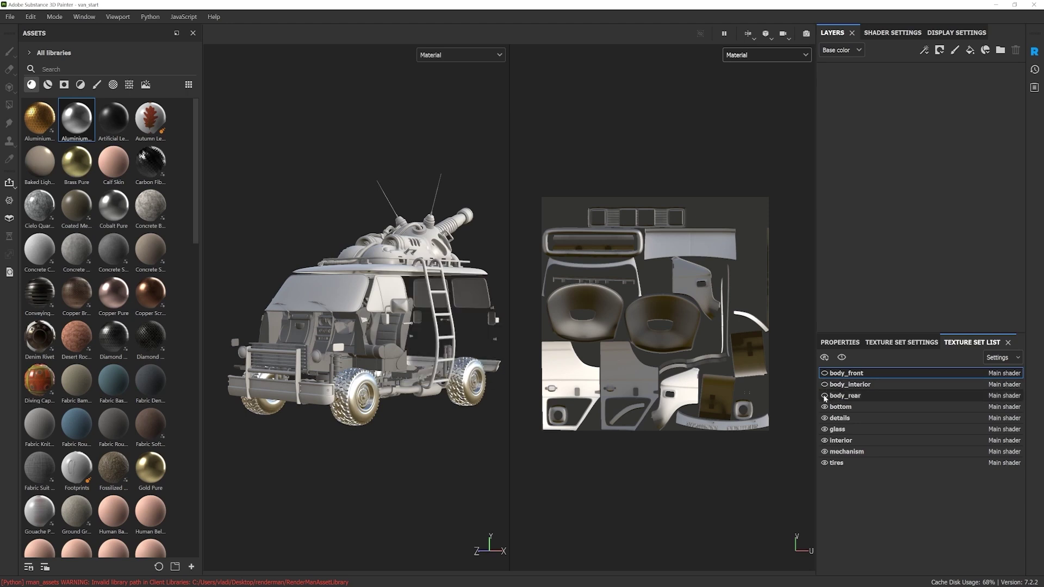
left_click(824, 407)
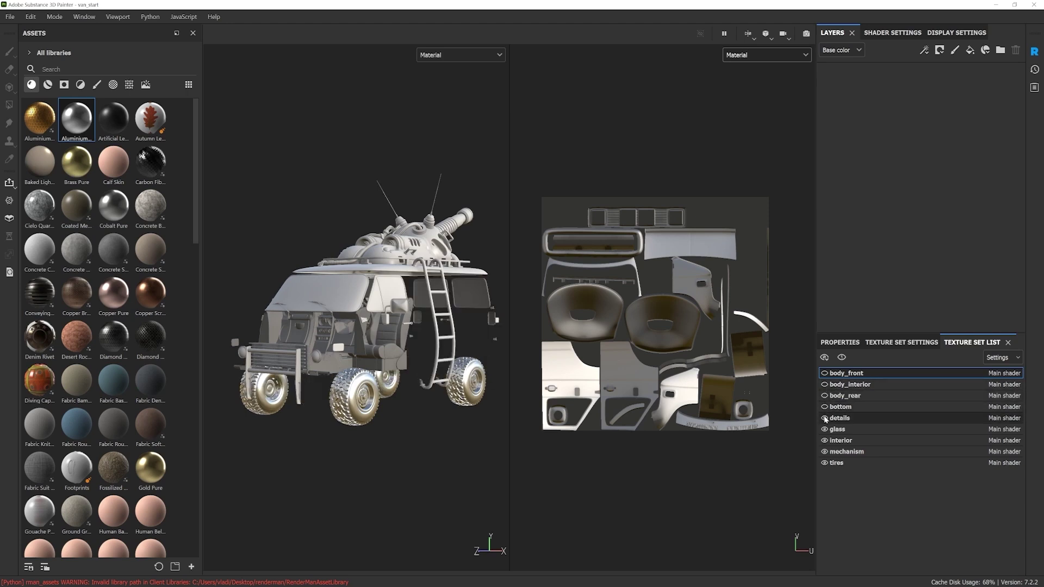
left_click(824, 418)
left_click(825, 429)
left_click(824, 441)
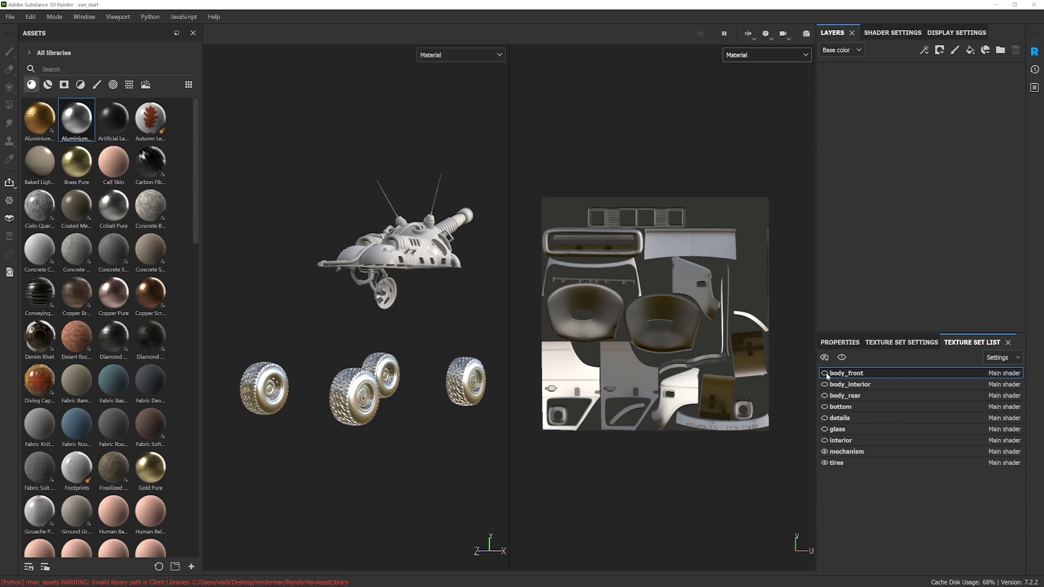
Show the hidden texture sets again one by one, from interior back up to body_front
left_click(825, 441)
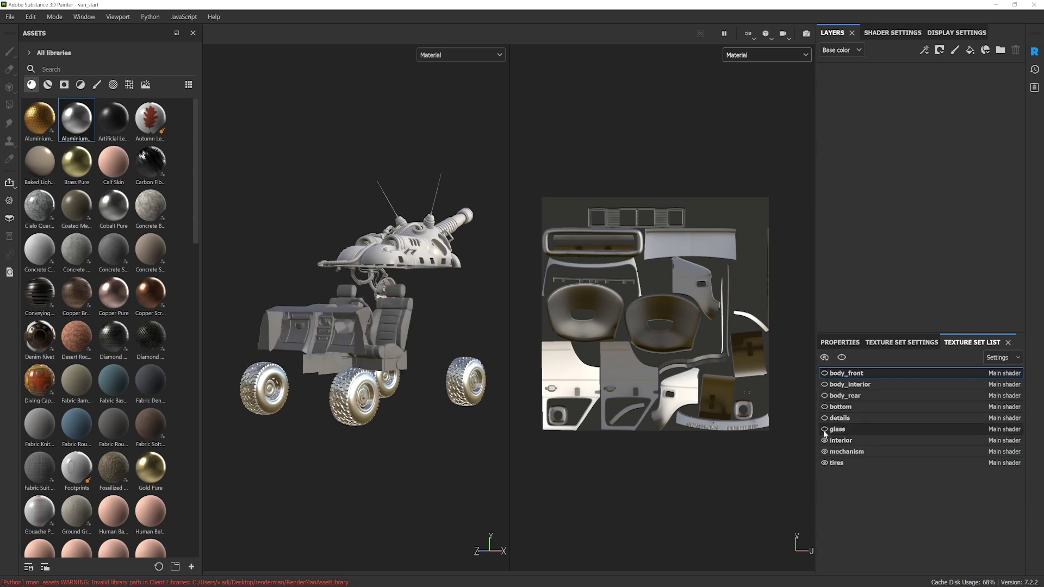
left_click(824, 430)
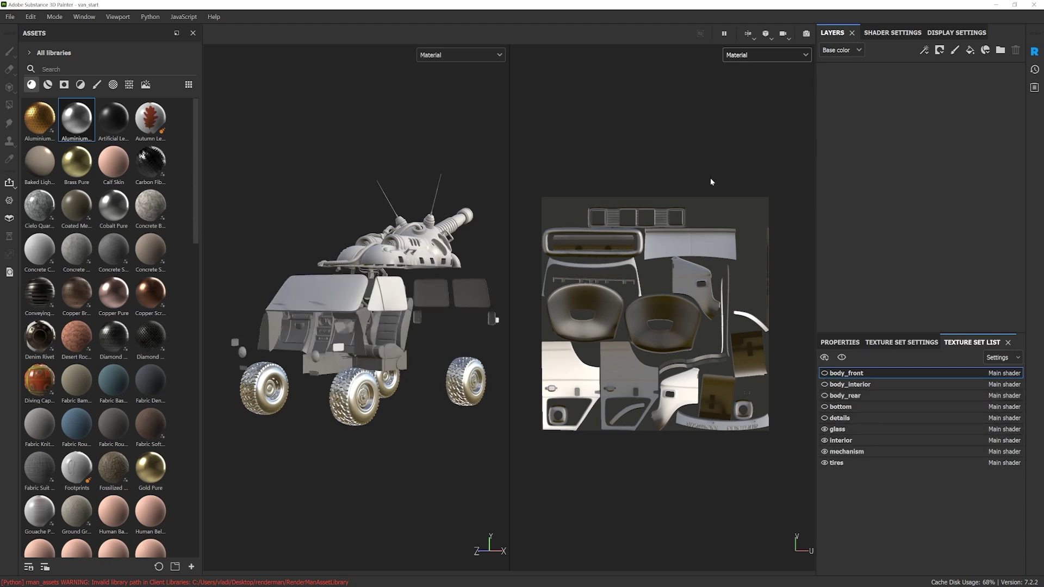
left_click(825, 418)
left_click(824, 407)
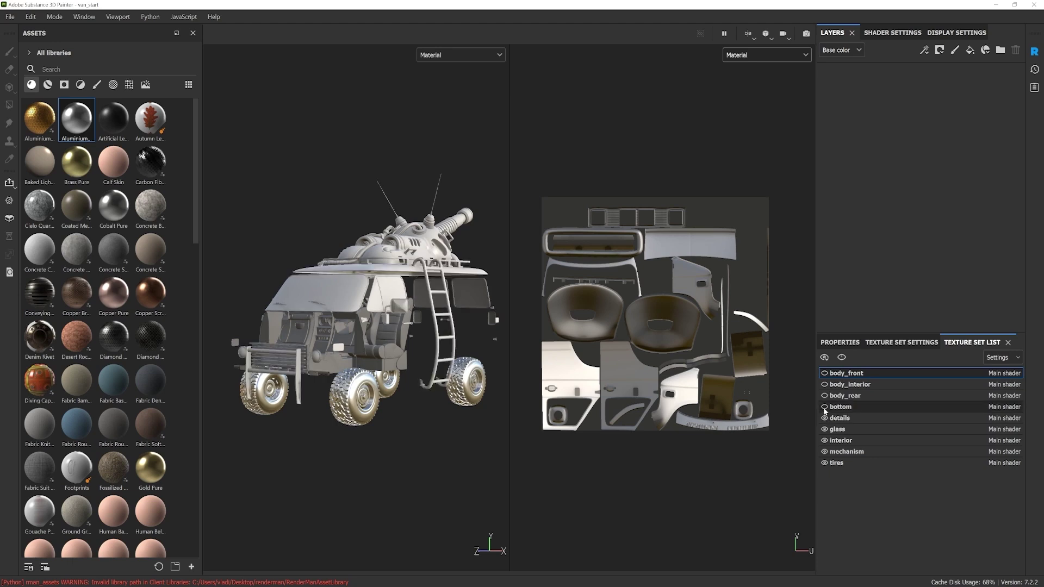
left_click(824, 396)
left_click(824, 384)
left_click(824, 373)
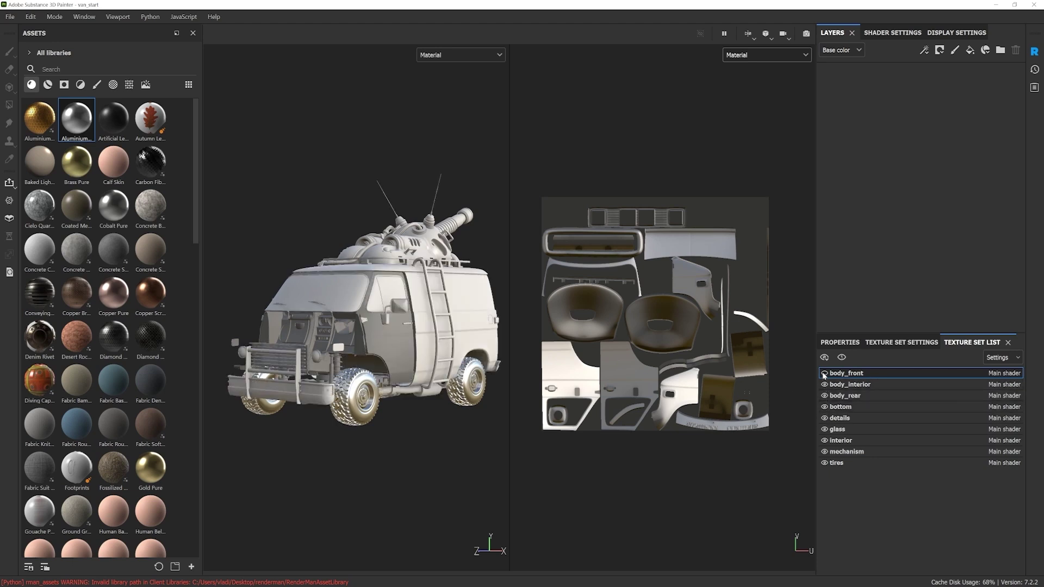
Open the texture set settings for body_front and view its general properties, with a close look at the van's front
left_click(900, 343)
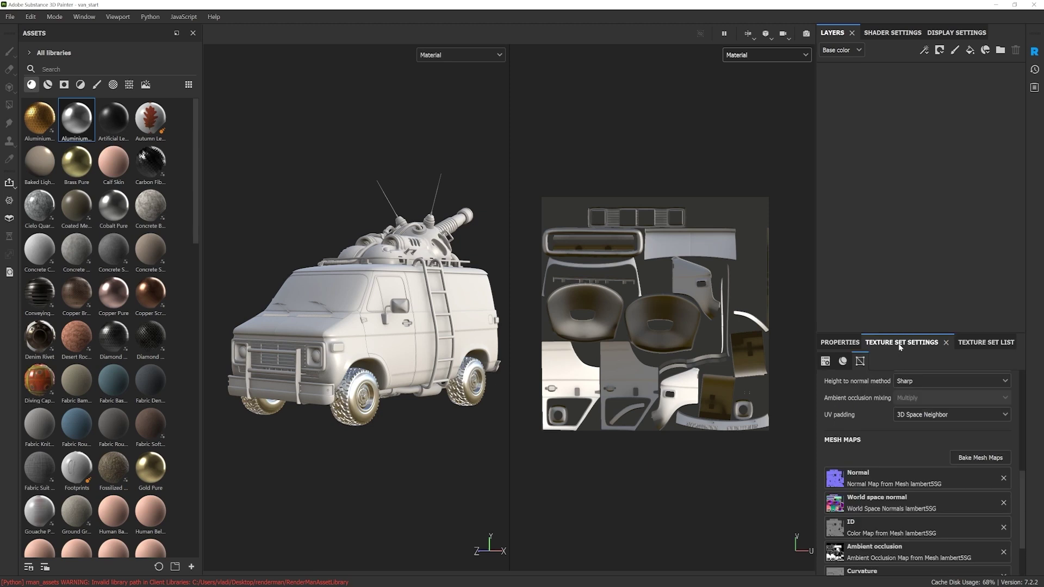
scroll(888, 426, "up", 5)
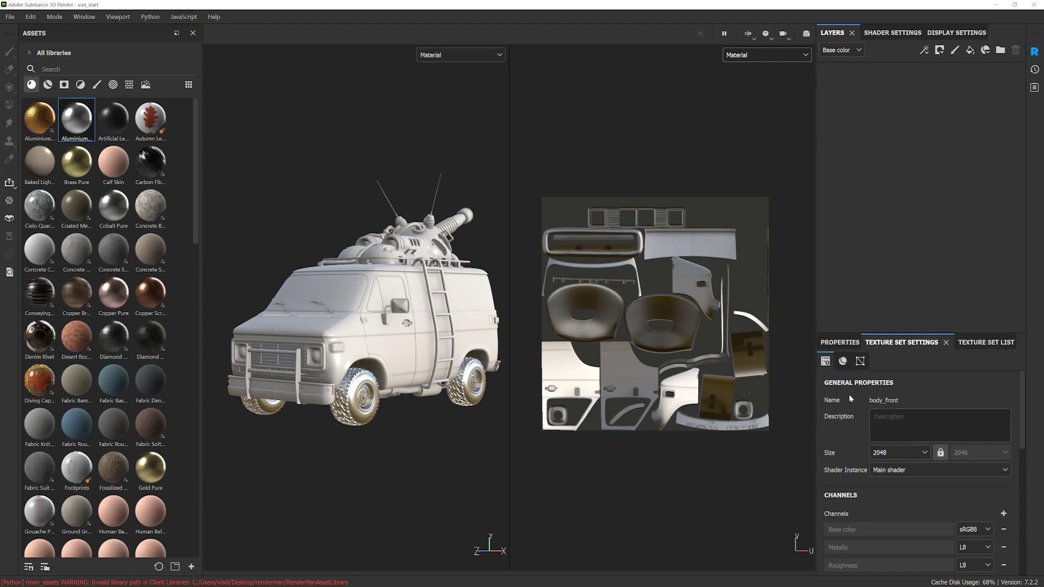
left_click_drag(392, 333, 409, 334, "alt")
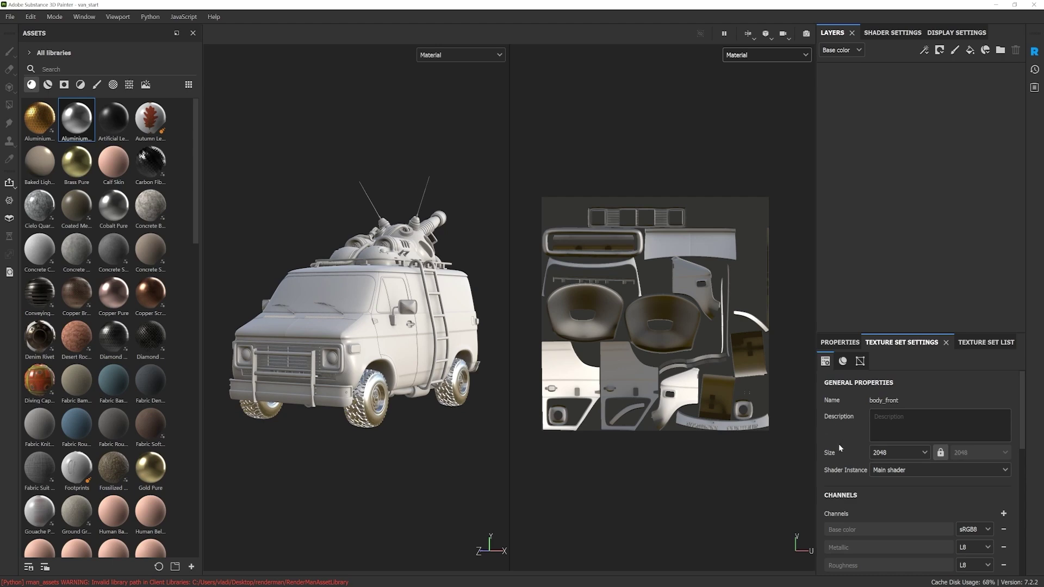
scroll(395, 405, "up", 5)
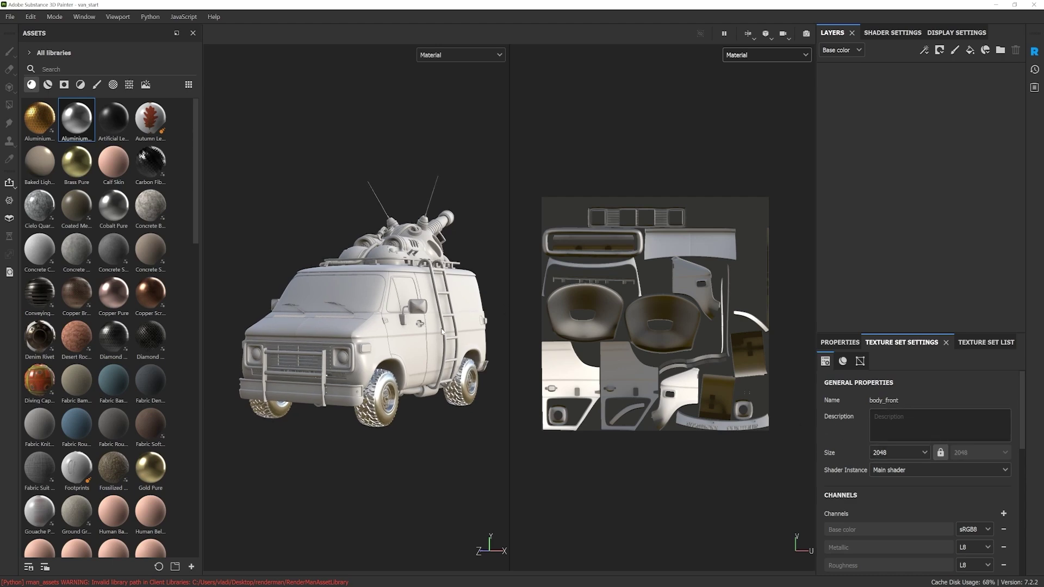
left_click_drag(395, 407, 440, 381, "alt")
left_click_drag(364, 342, 374, 345, "alt")
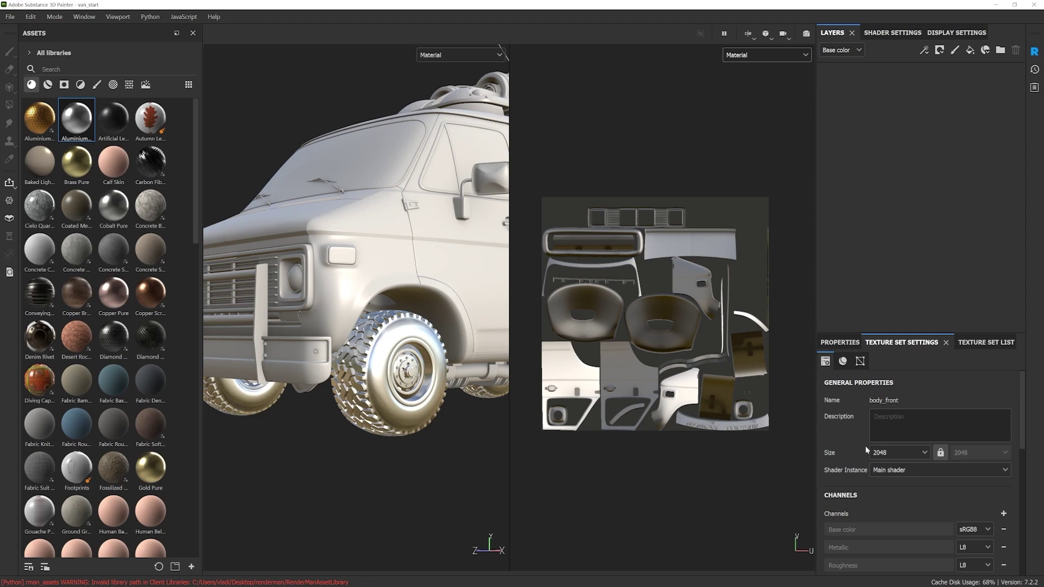
View the available texture sizes for body_front and inspect the van's front wheel up close
left_click(927, 452)
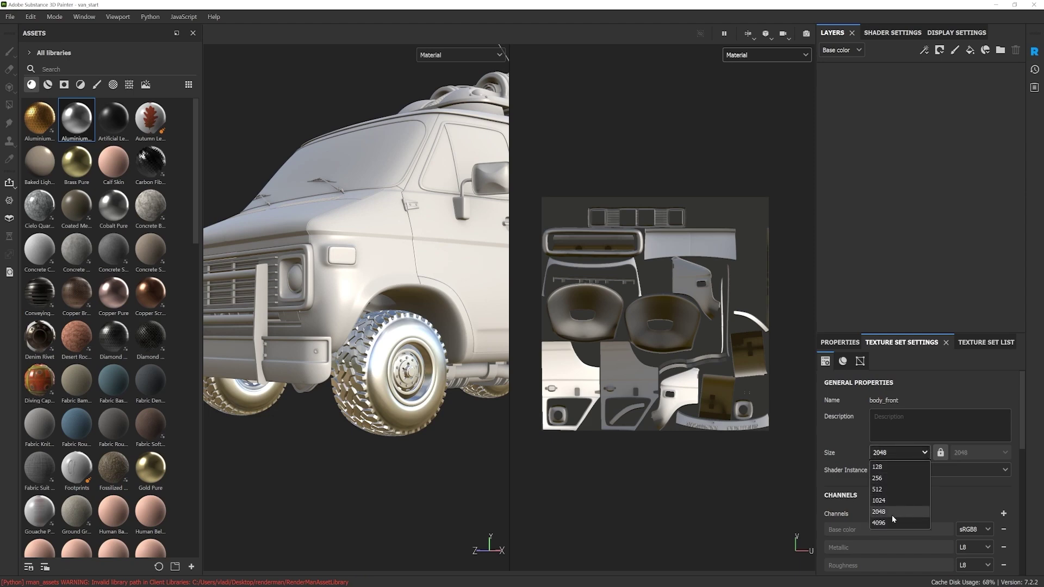
left_click(413, 380)
scroll(413, 380, "down", 1)
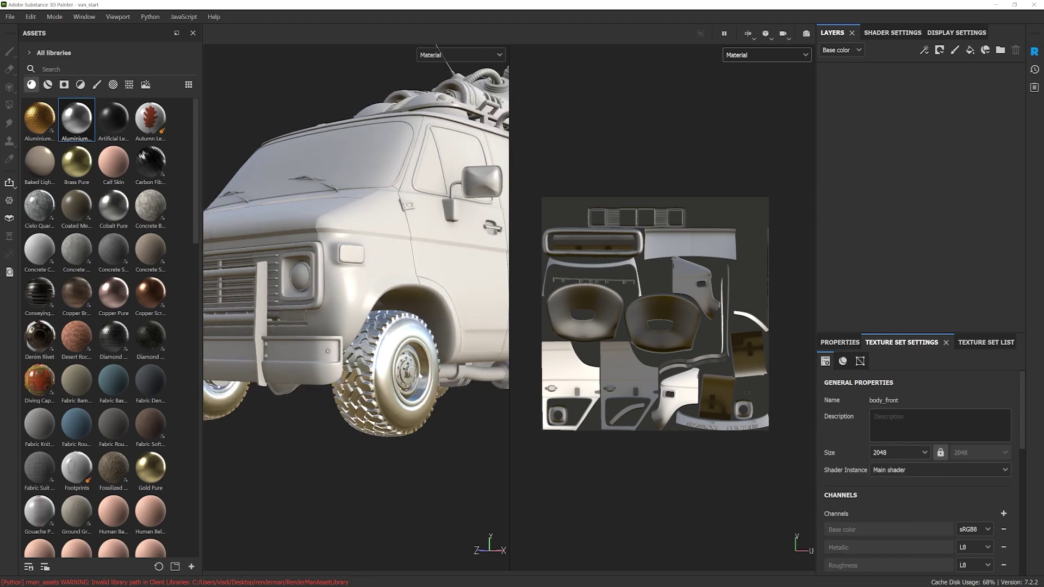
scroll(413, 377, "up", 2)
left_click_drag(412, 373, 386, 354, "alt")
right_click_drag(387, 354, 396, 369, "alt")
middle_click_drag(396, 367, 416, 379, "alt")
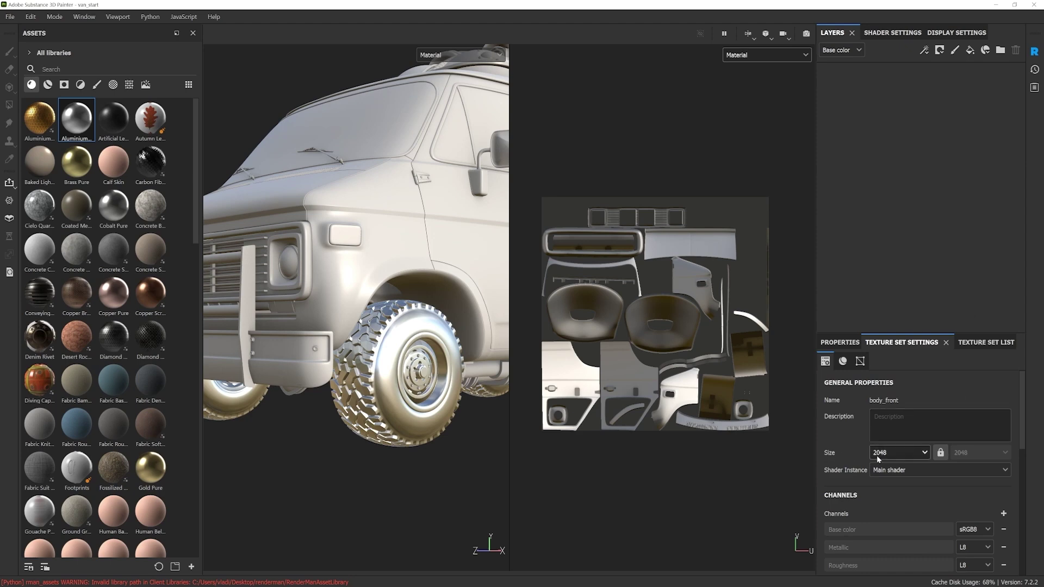
Review body_front's texture size options again while viewing more of the van from farther away
left_click(906, 452)
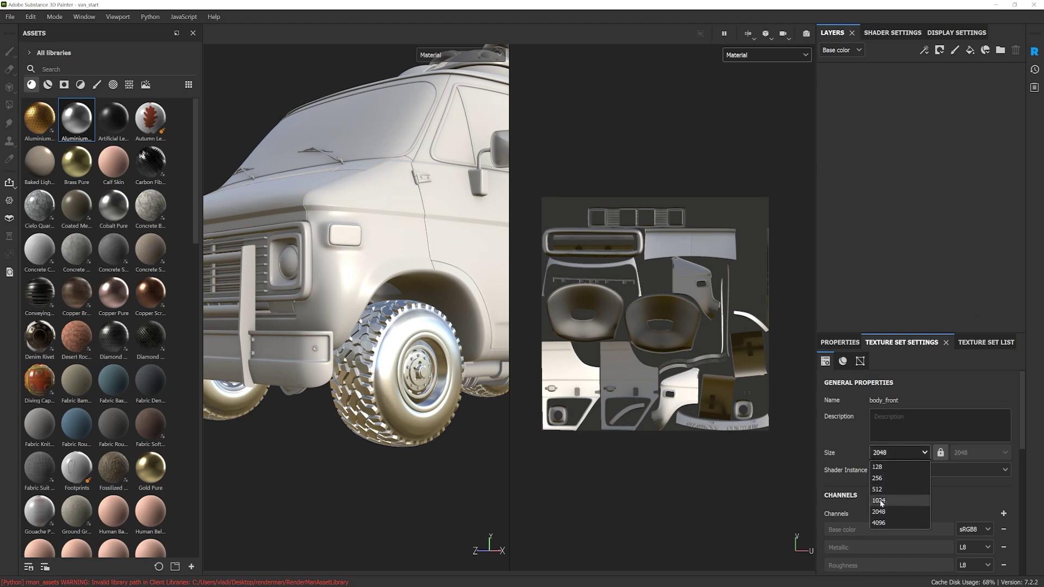
left_click_drag(395, 298, 415, 309, "alt")
scroll(416, 310, "down", 5)
middle_click_drag(405, 211, 404, 240, "alt")
left_click_drag(432, 288, 441, 266, "alt")
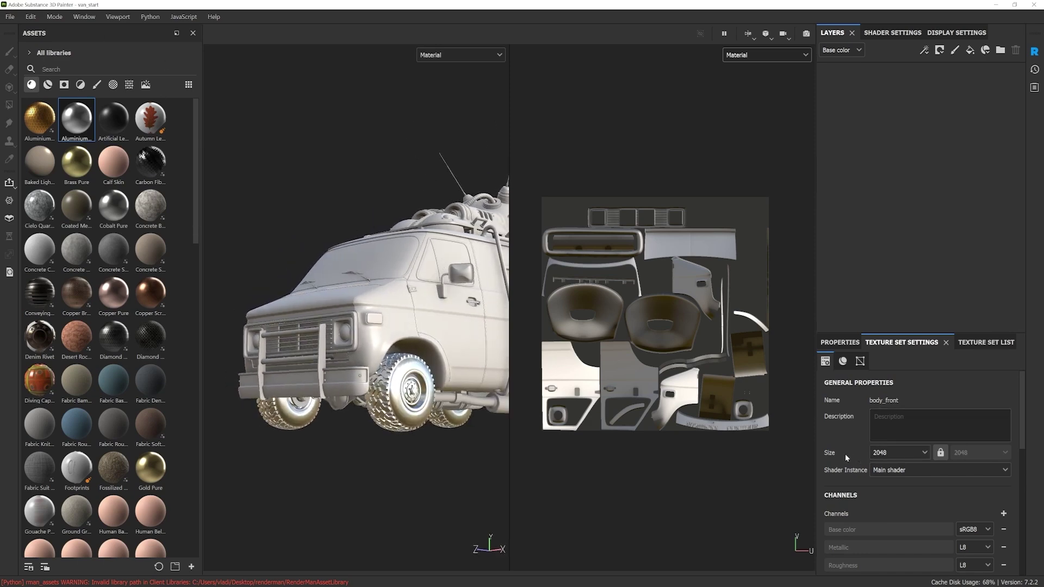
left_click(911, 457)
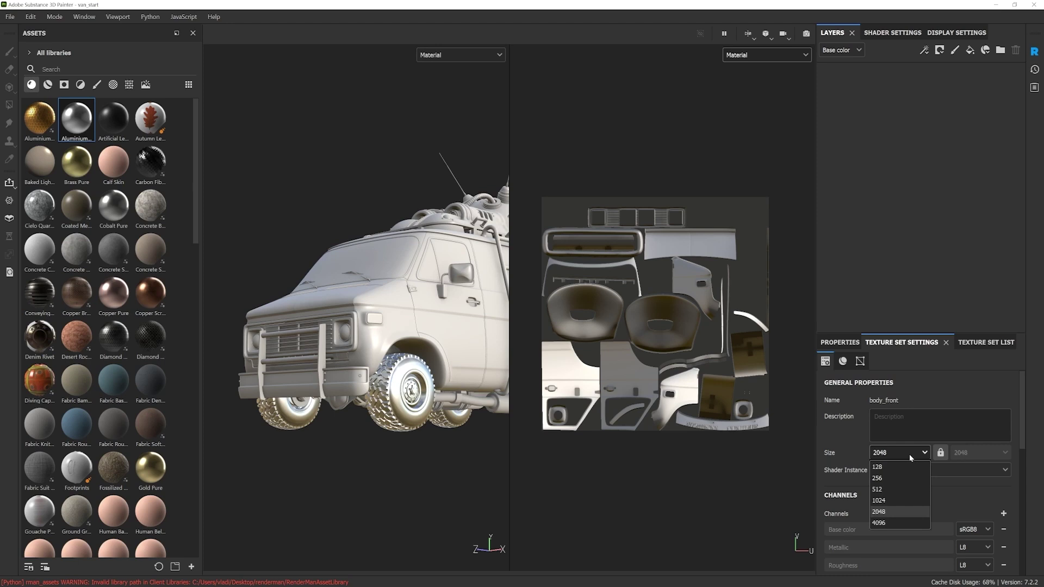
left_click(847, 440)
left_click_drag(409, 305, 434, 321, "alt")
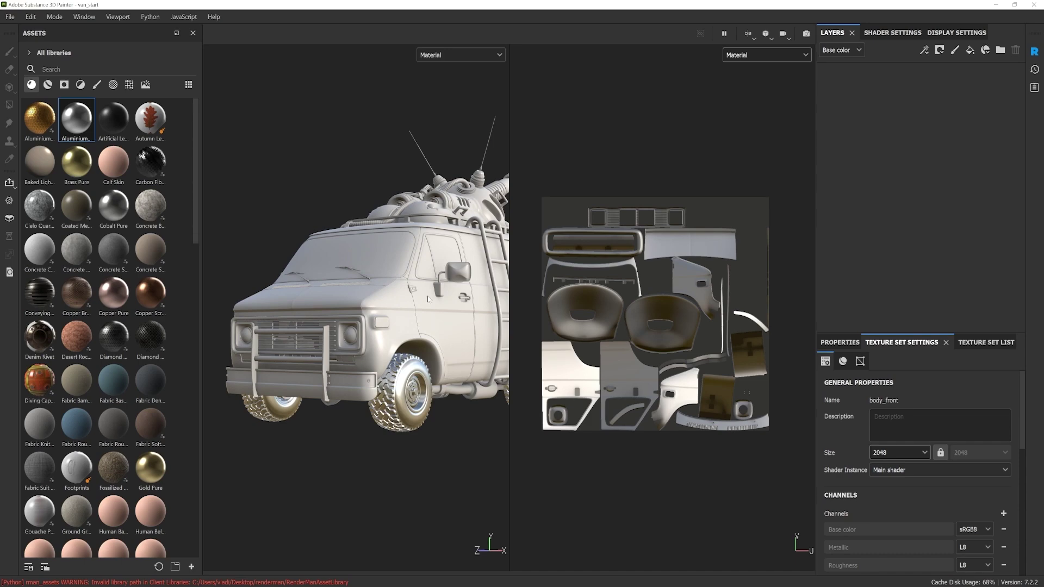
Examine the channels list of the body_front texture set and open the properties
scroll(835, 412, "down", 3)
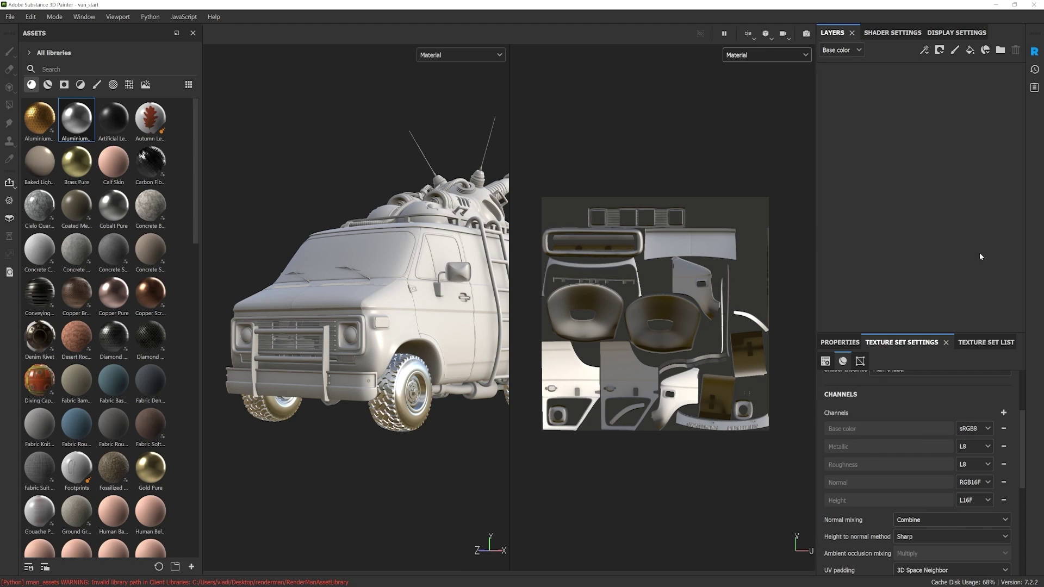
left_click(841, 342)
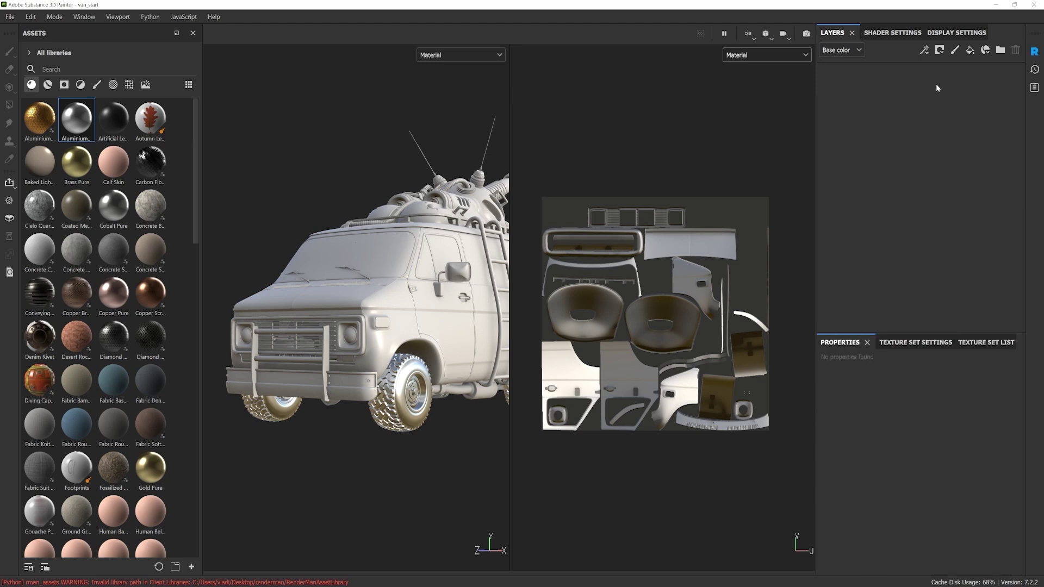
left_click_drag(425, 350, 435, 352, "alt")
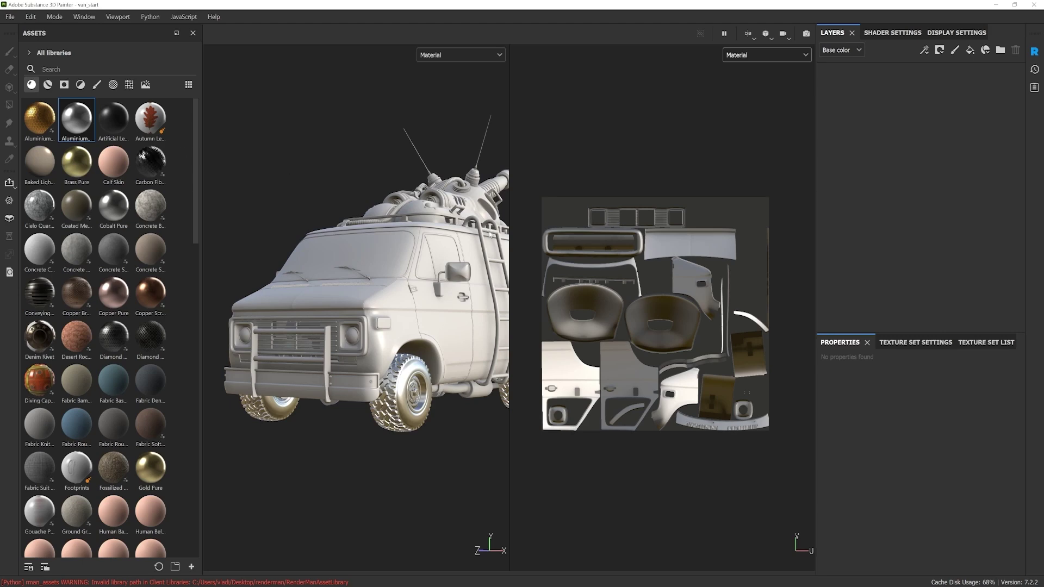
Select the tires texture set and examine the material channels in the Aluminium Pure layer's fill properties
left_click(986, 342)
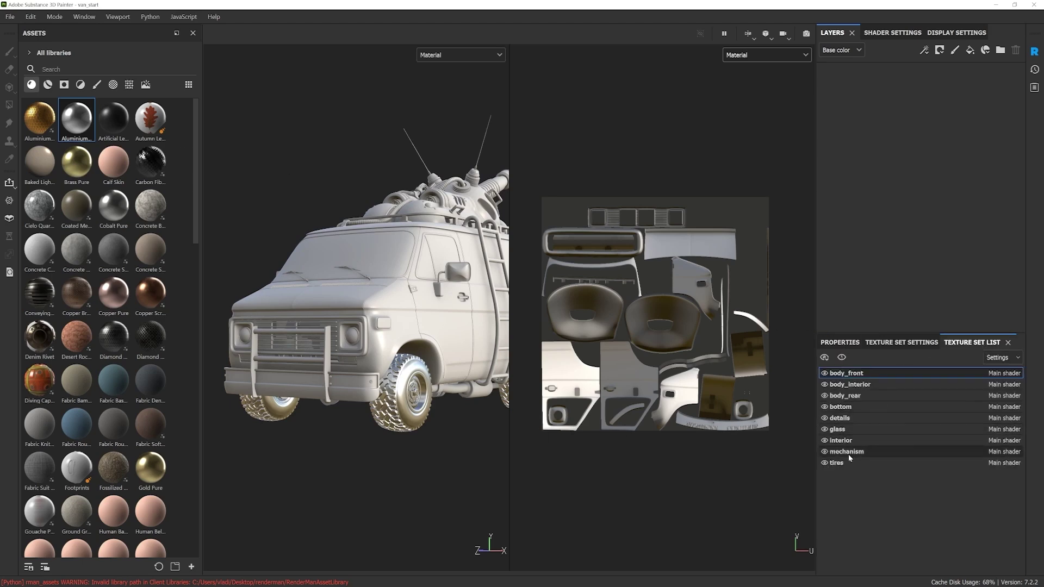
left_click(838, 463)
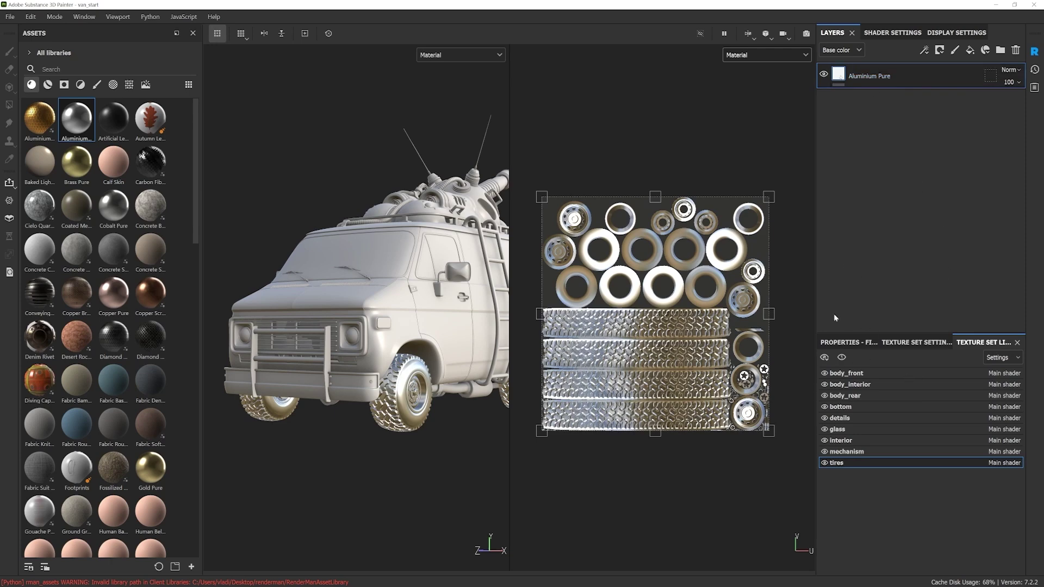
left_click(838, 344)
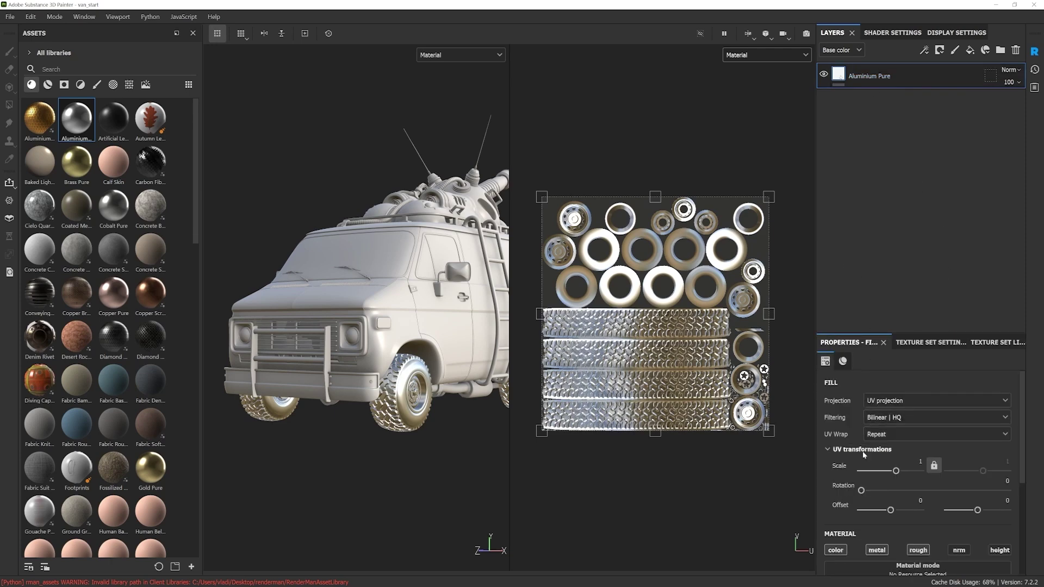
scroll(1021, 516, "down", 3)
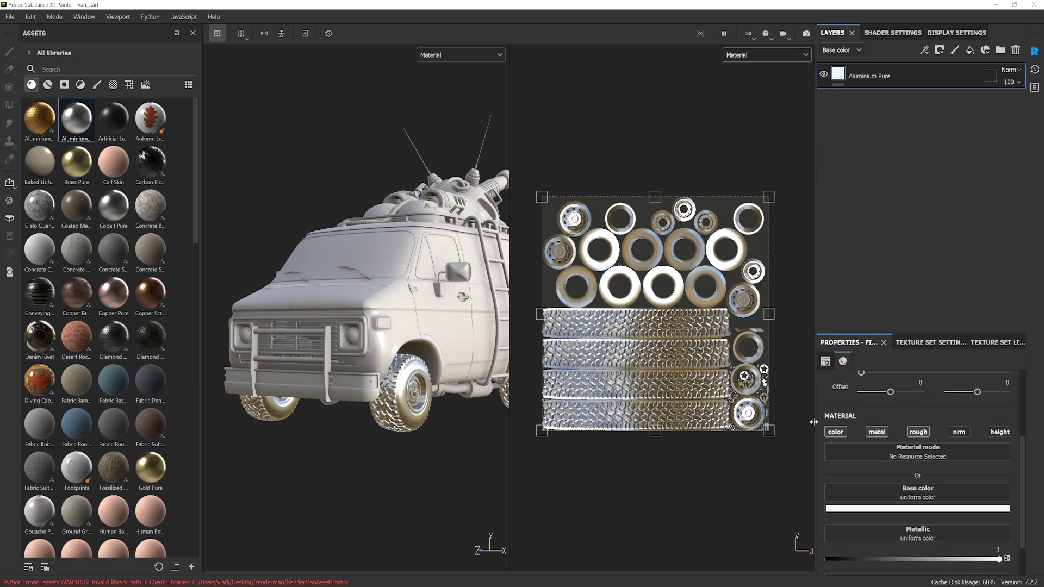
Add an Emissive channel to the tires texture set
left_click(928, 344)
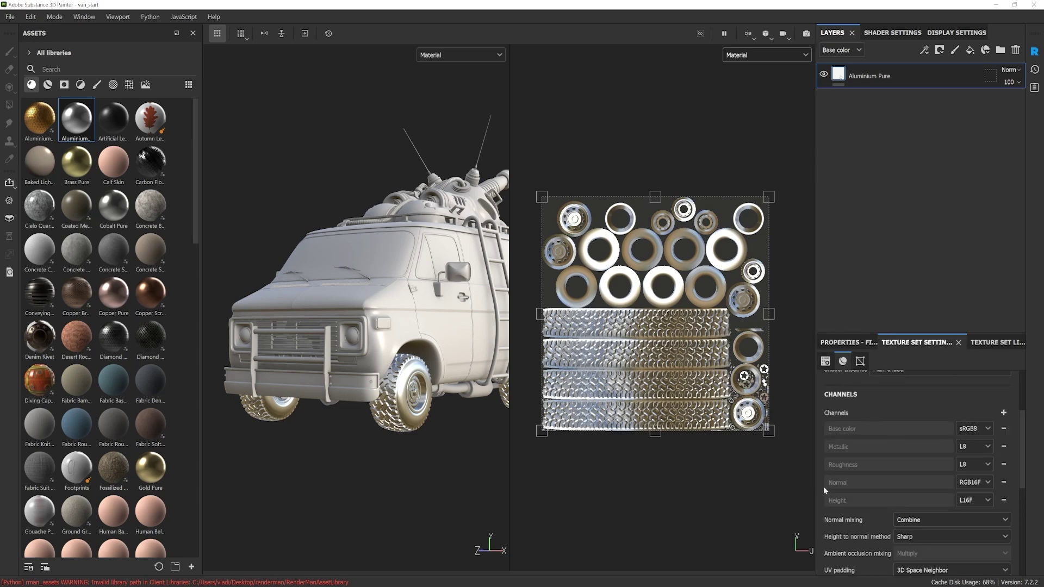
left_click(1003, 413)
left_click(998, 453)
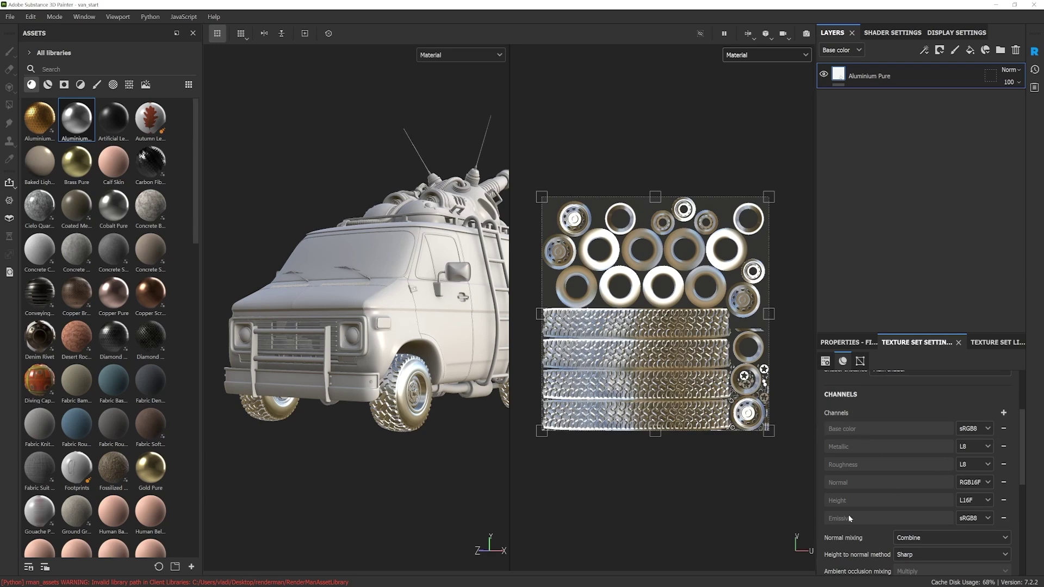
Check the emissive channel among the Aluminium Pure layer's material channels, then return to the tires' texture set settings
left_click(843, 342)
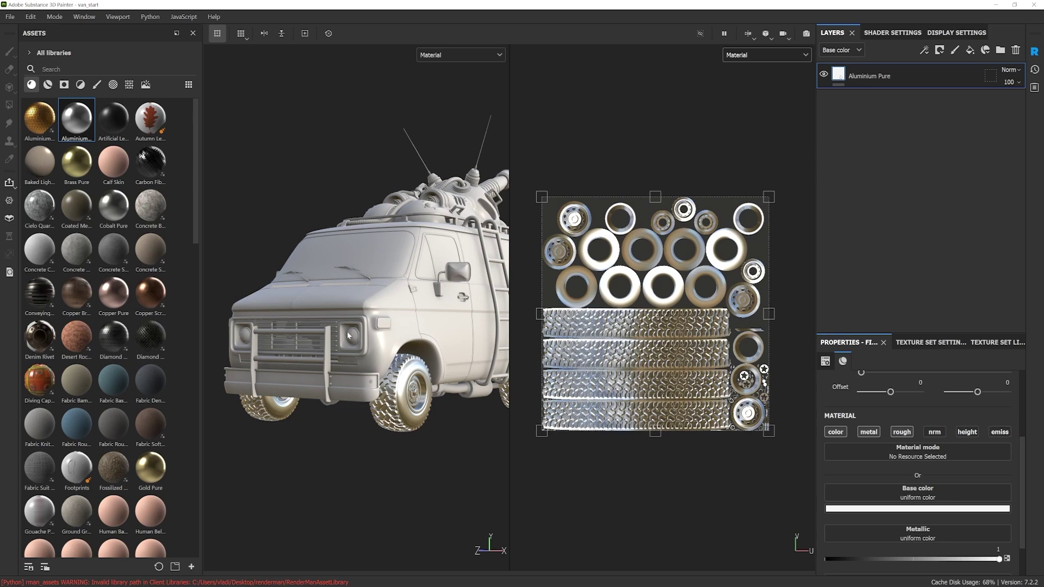
left_click_drag(349, 335, 364, 347, "alt")
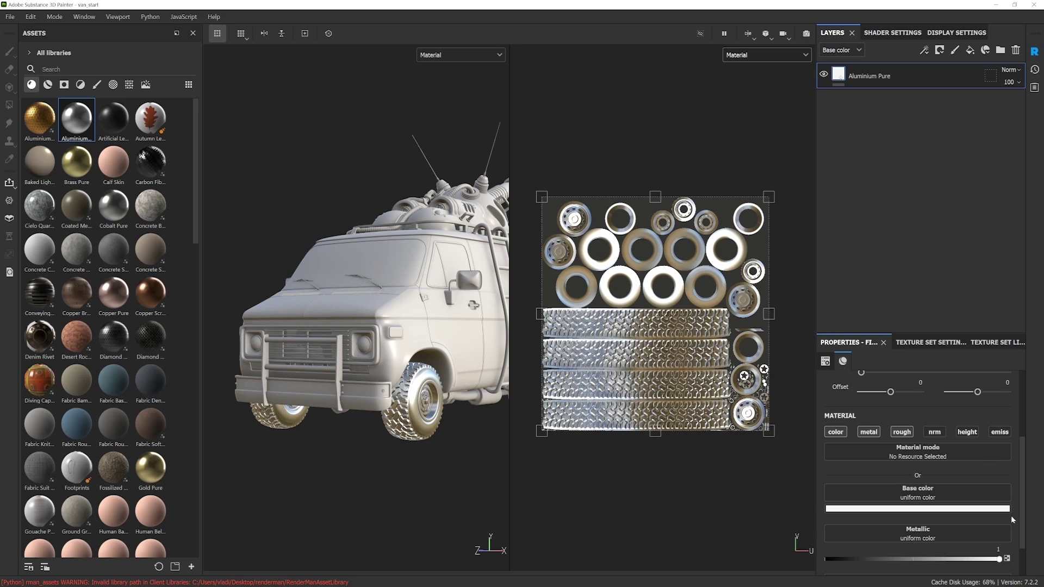
left_click(929, 343)
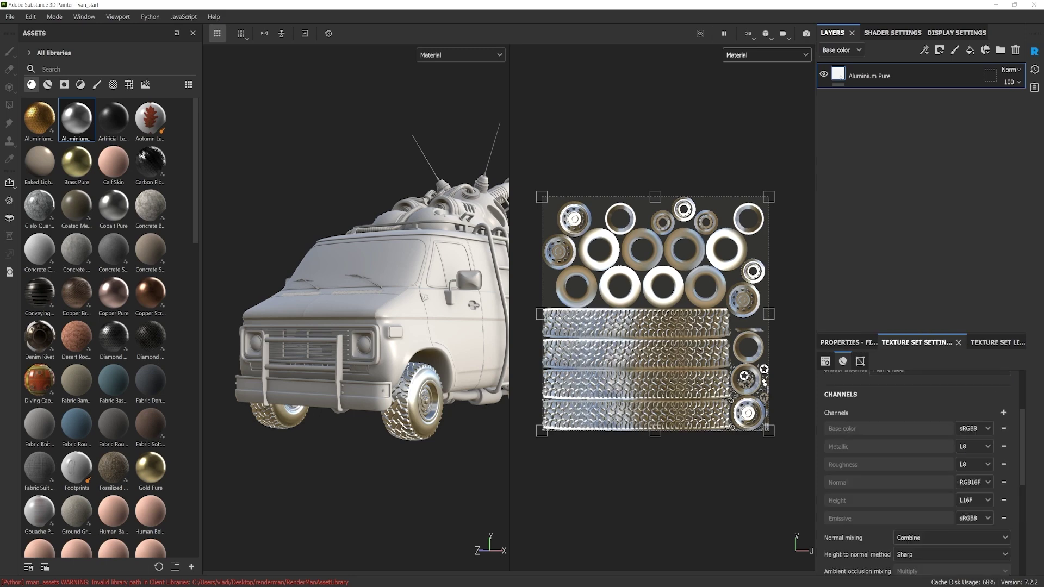
Examine the tires texture set's mesh maps and the mesh map baking settings, closing the settings without baking
left_click_drag(1023, 452, 1013, 528)
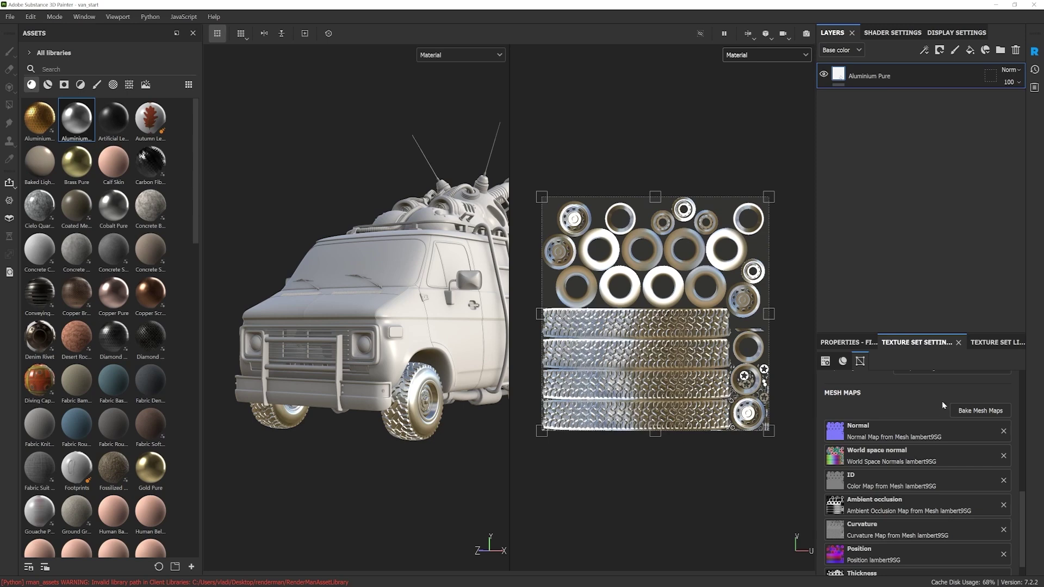
left_click(982, 412)
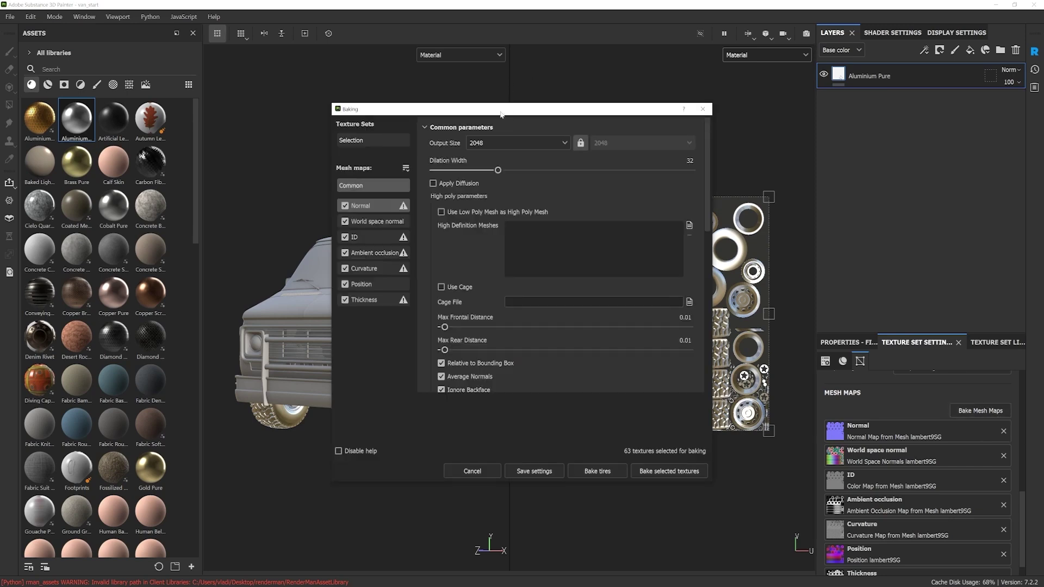
left_click_drag(470, 113, 658, 114)
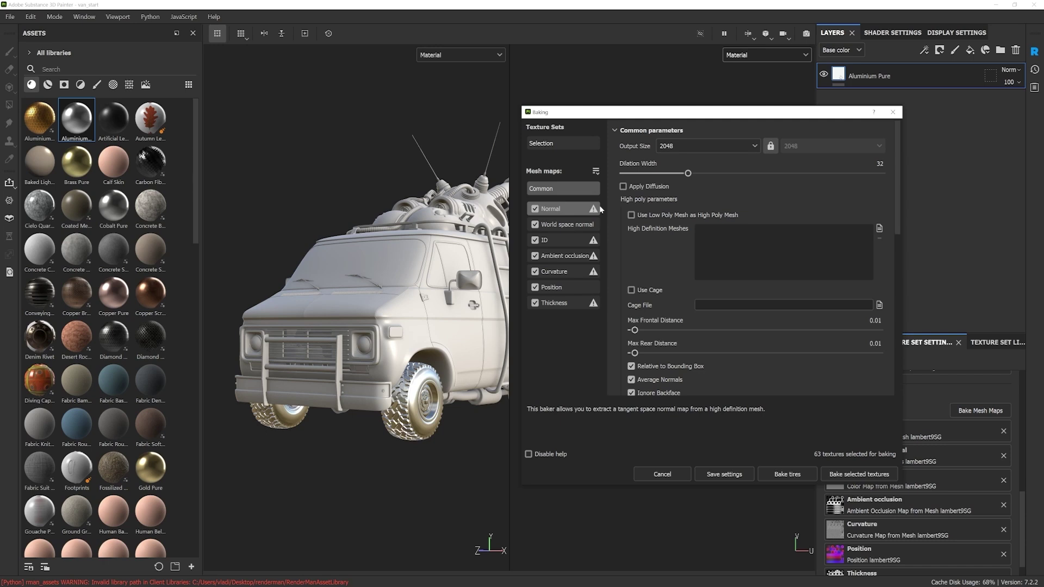
mouse_move(576, 117)
left_mouse_down()
mouse_move(607, 158)
mouse_move(573, 144)
mouse_move(575, 189)
mouse_move(576, 112)
left_mouse_up()
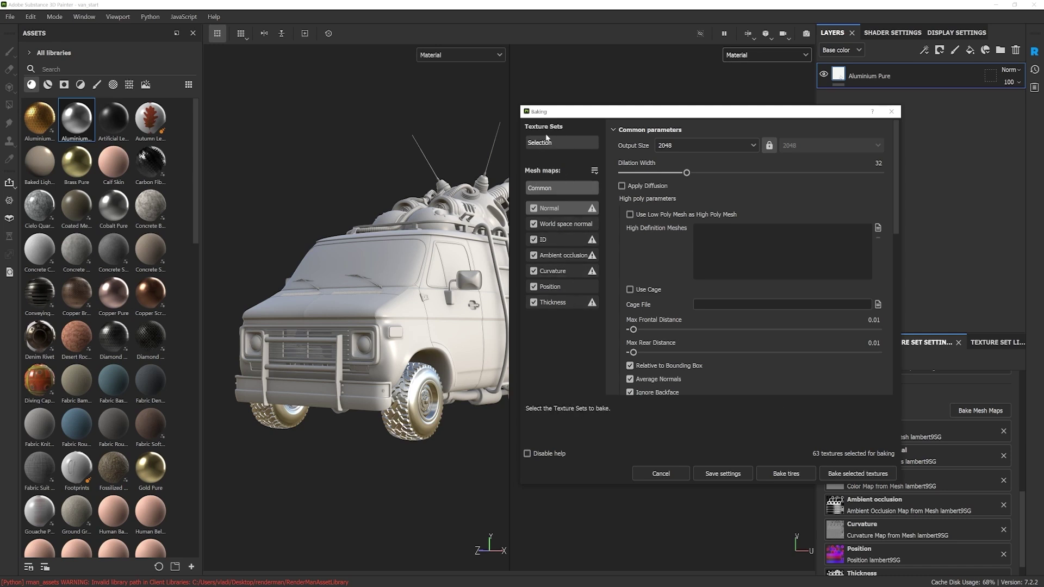
left_click_drag(568, 113, 560, 112)
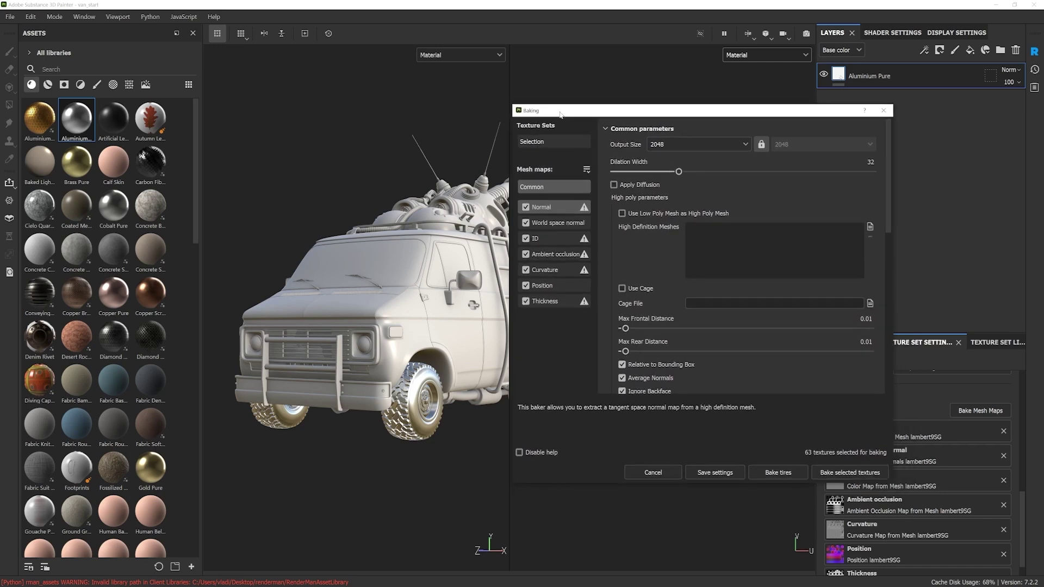
left_click(655, 472)
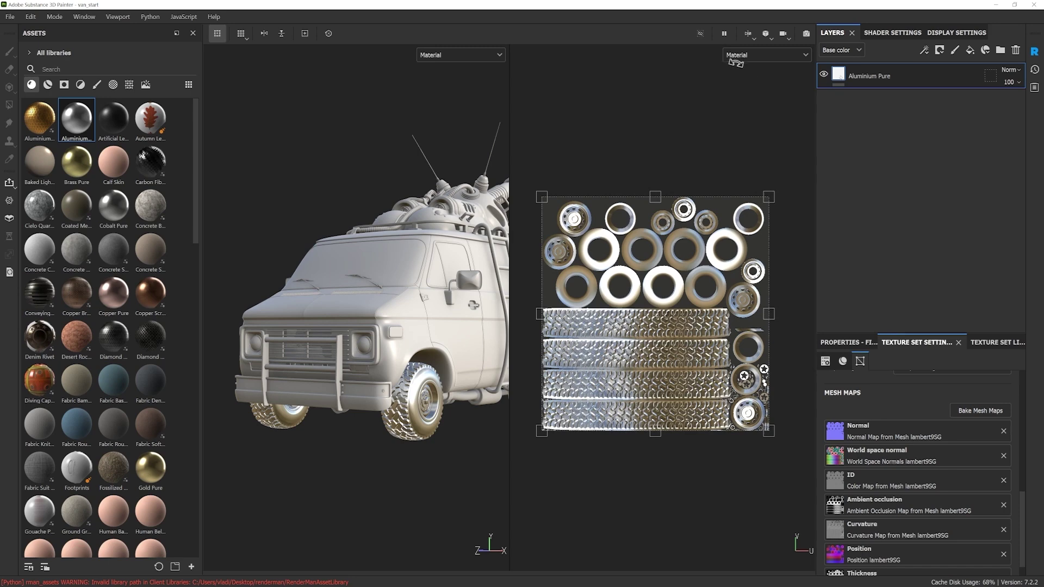
Display the ambient occlusion mesh map and switch the viewport to the 3D view only, framing the whole van
left_click(761, 54)
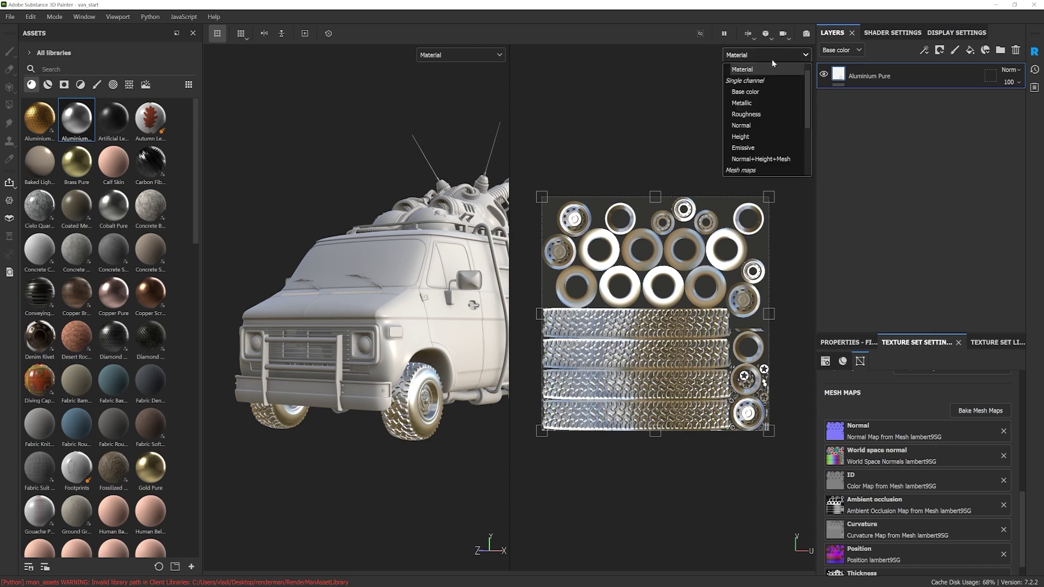
left_click_drag(808, 83, 810, 130)
left_click(764, 126)
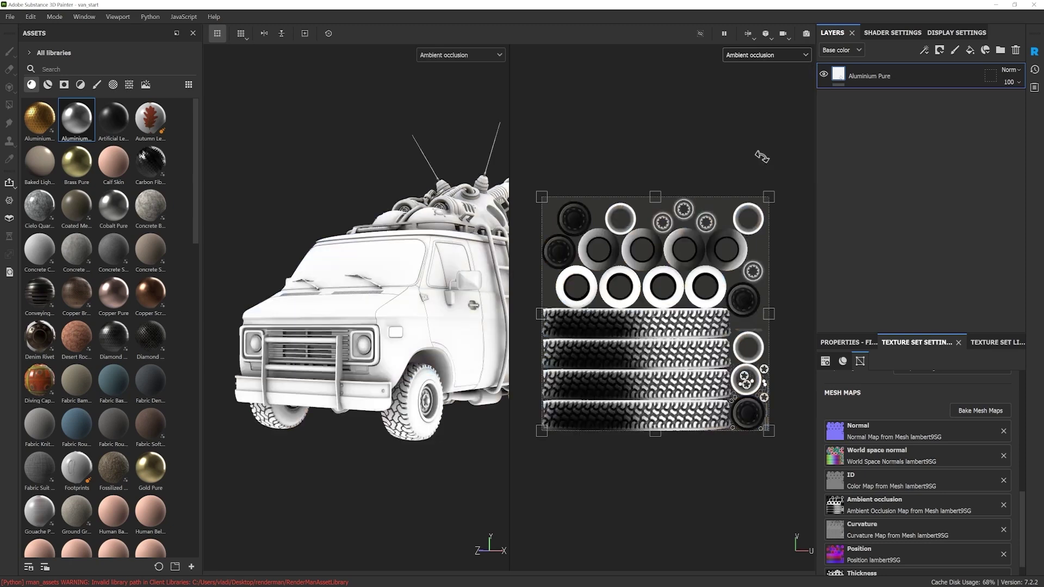
middle_click_drag(382, 412, 384, 415, "alt")
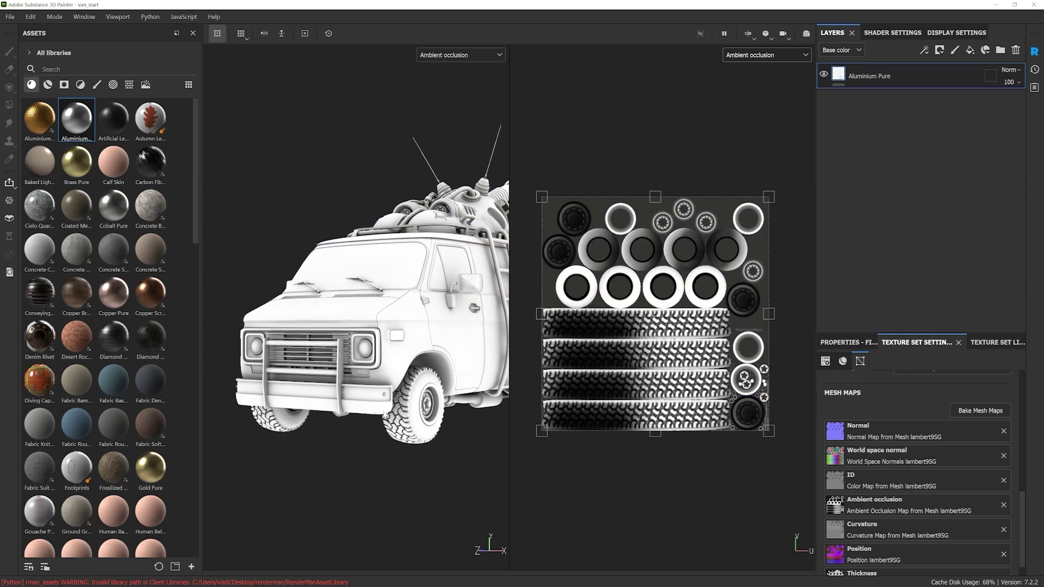
key("F2")
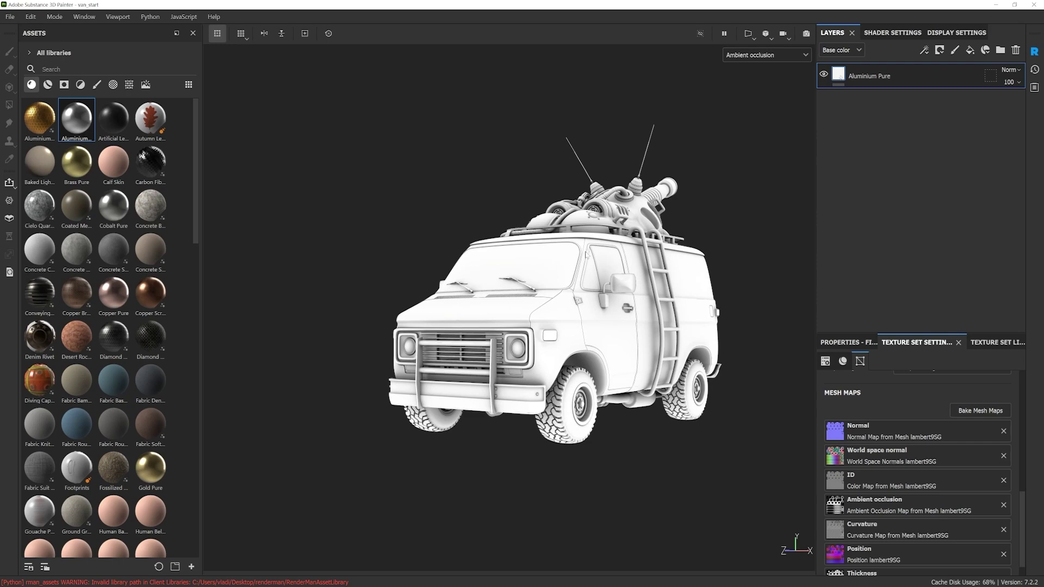
left_click_drag(587, 256, 607, 296, "alt")
left_click_drag(723, 130, 575, 339, "alt")
scroll(556, 341, "up", 3)
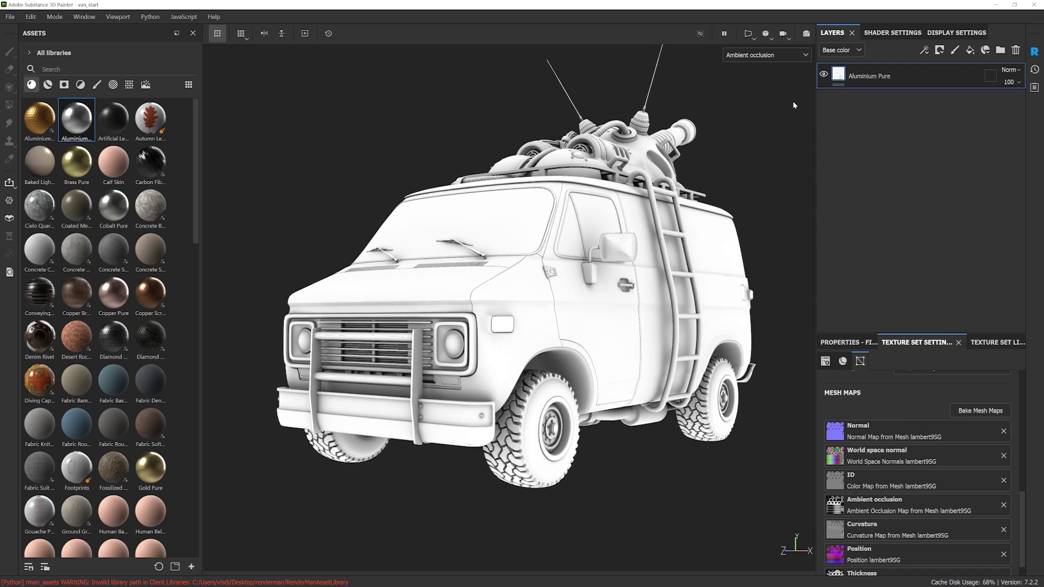
Examine the ambient occlusion shading up close on the van's front tire treads and inside the wheel arch
left_click_drag(646, 363, 619, 325, "alt")
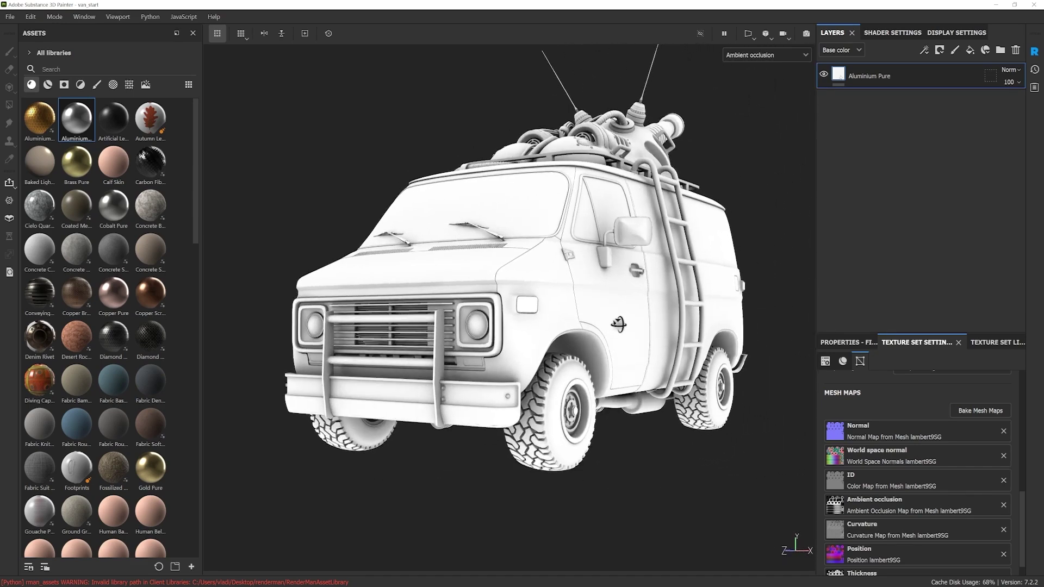
middle_click_drag(634, 275, 633, 288, "alt")
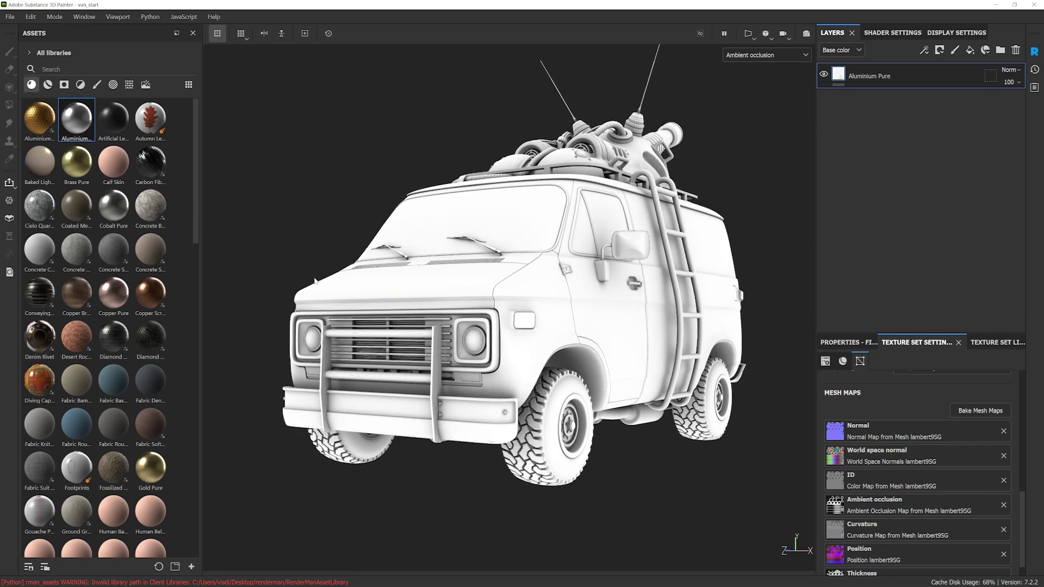
middle_click_drag(557, 385, 559, 336, "alt")
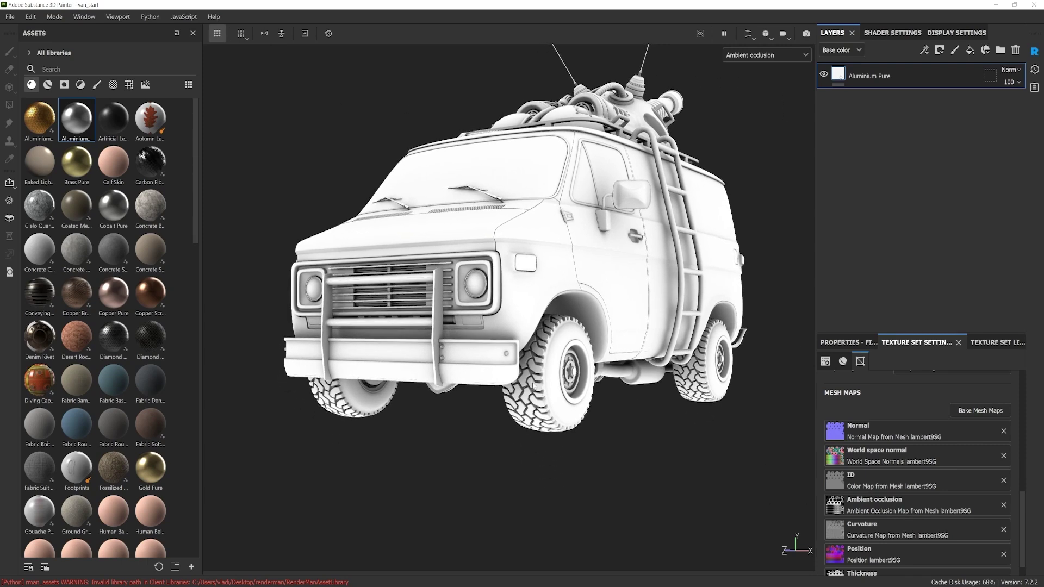
right_click_drag(538, 371, 570, 277, "alt")
left_click_drag(570, 276, 546, 309, "alt")
right_click_drag(546, 309, 533, 294, "alt")
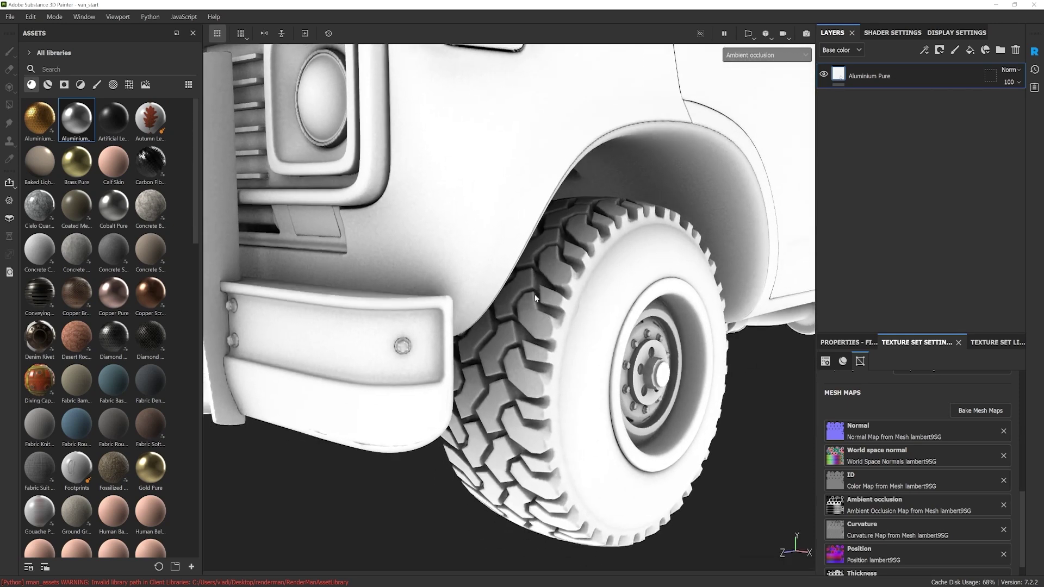
left_click_drag(540, 313, 556, 313, "alt")
mouse_move(555, 314)
right_mouse_down("alt")
mouse_move(557, 333)
mouse_move(561, 300)
right_mouse_up("alt")
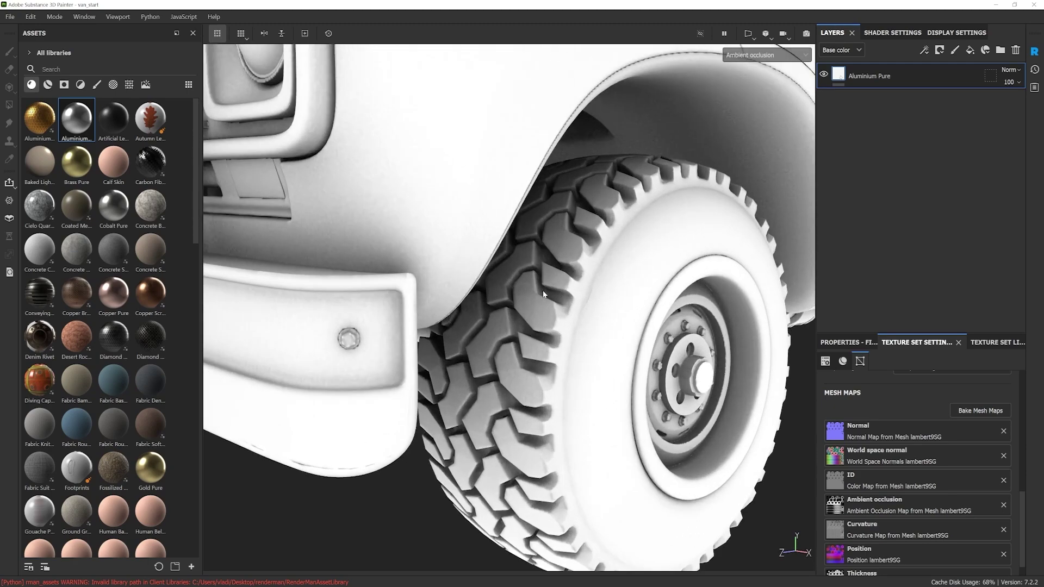
scroll(563, 291, "down", 6)
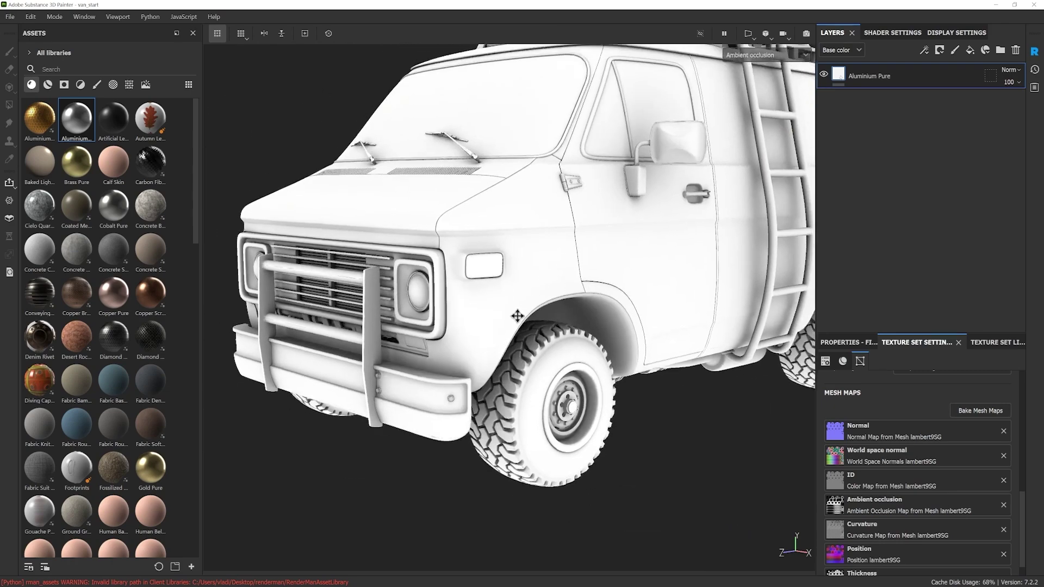
Examine the ambient occlusion around the front bumper and fender, in the tire grooves, and across the whole van
left_click_drag(448, 239, 469, 236, "alt")
scroll(528, 378, "down", 2)
left_click_drag(529, 384, 577, 328, "alt")
scroll(518, 382, "up", 3)
scroll(517, 382, "down", 1)
middle_click_drag(518, 374, 540, 309, "alt")
left_click_drag(540, 308, 521, 313, "alt")
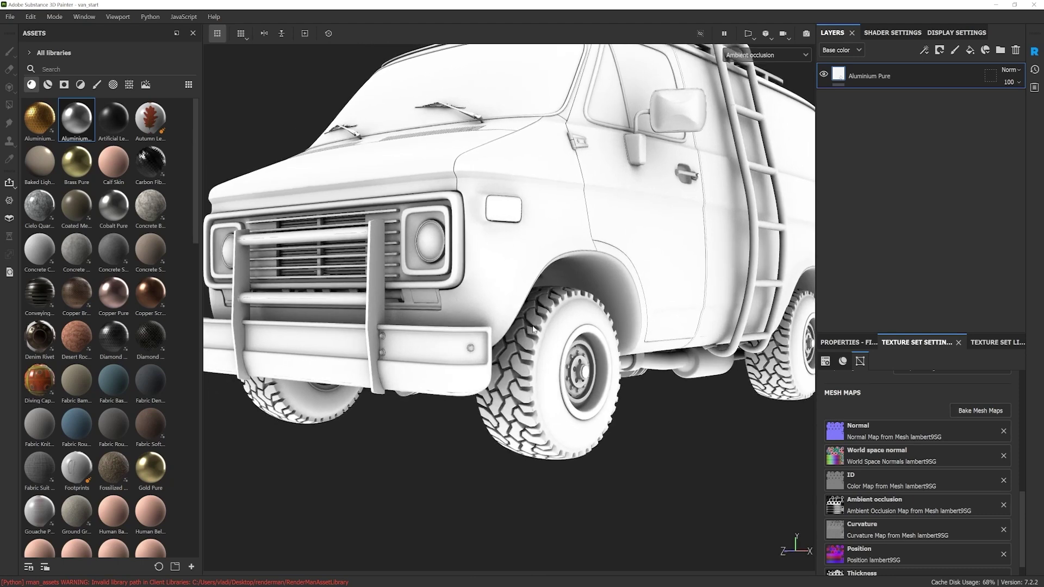
scroll(552, 312, "up", 6)
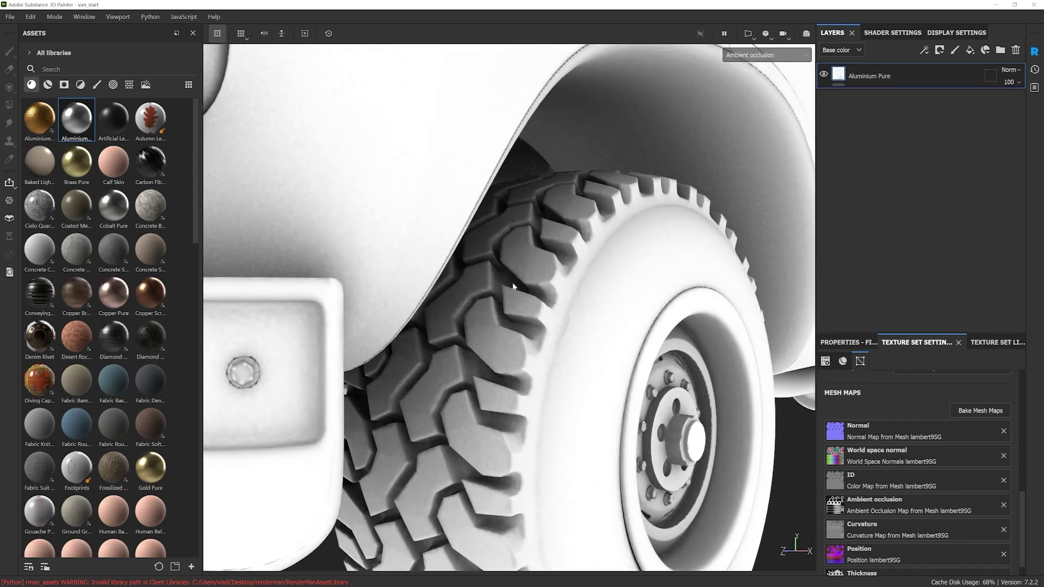
scroll(541, 299, "down", 10)
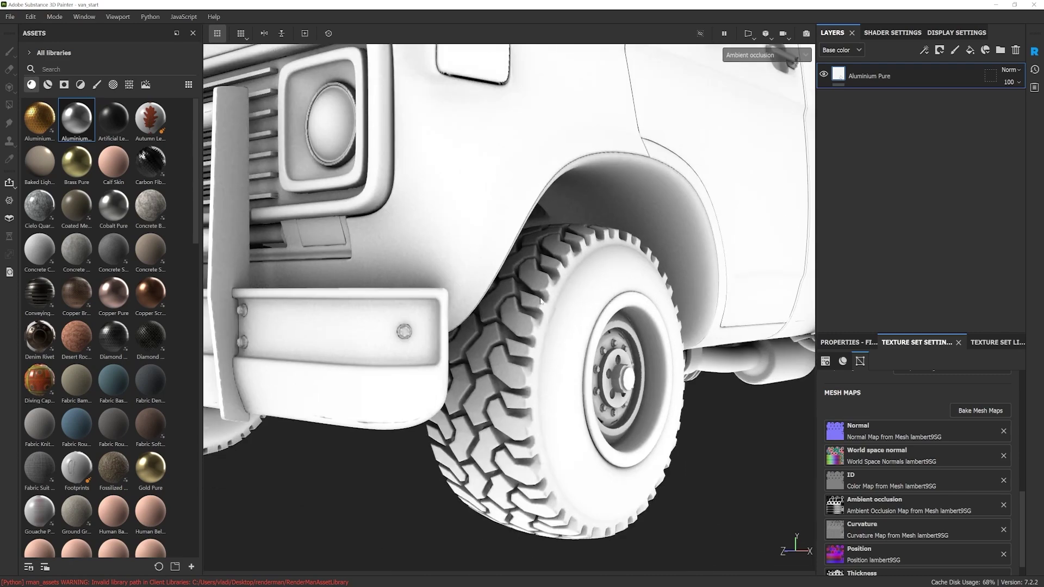
middle_click_drag(568, 335, 569, 340, "alt")
mouse_move(591, 337)
left_mouse_down("alt")
mouse_move(507, 326)
mouse_move(606, 334)
mouse_move(573, 341)
left_mouse_up("alt")
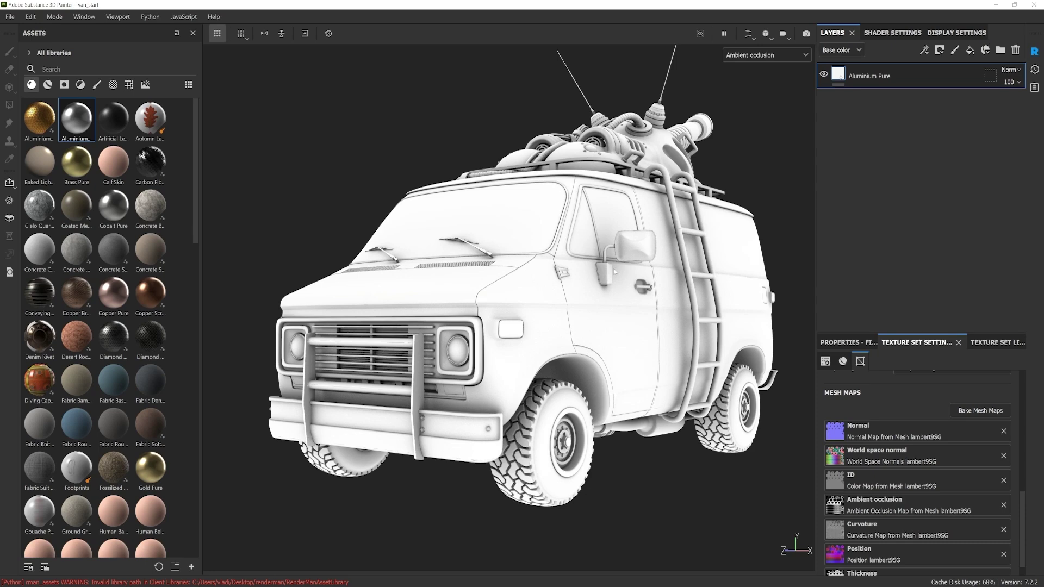
left_click_drag(603, 309, 612, 319, "alt")
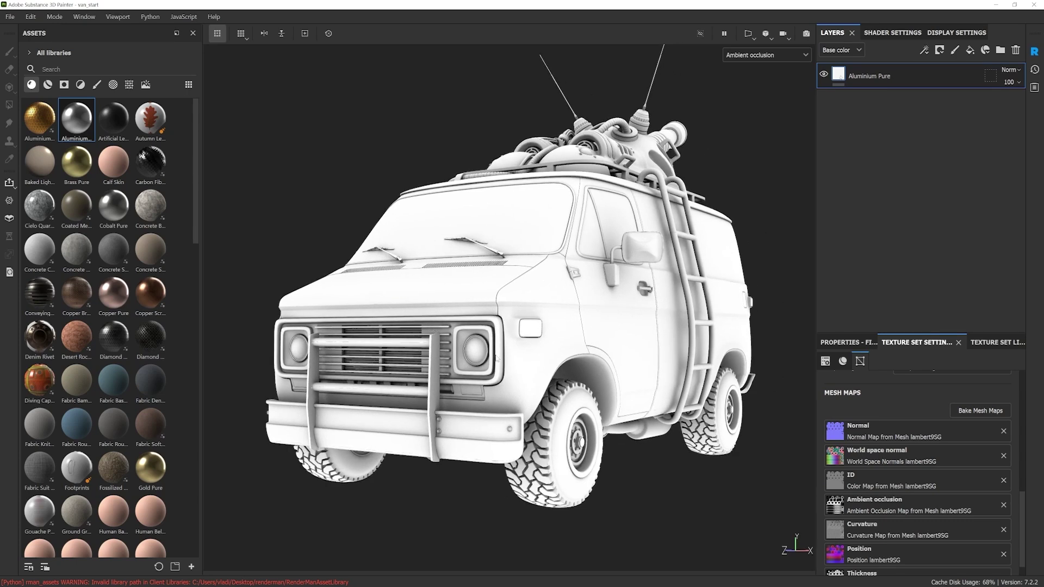
middle_click_drag(583, 324, 582, 321, "alt")
scroll(582, 328, "down", 2)
left_click_drag(586, 328, 611, 317, "alt")
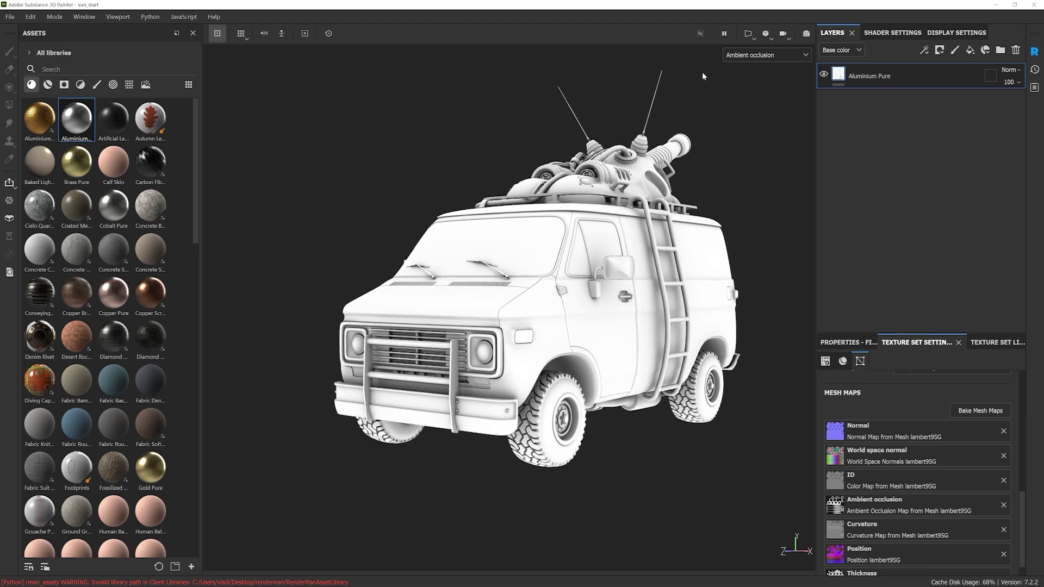
Display the curvature mesh map on the van in the 3D view
left_click(760, 56)
scroll(758, 119, "down", 1)
left_click(749, 148)
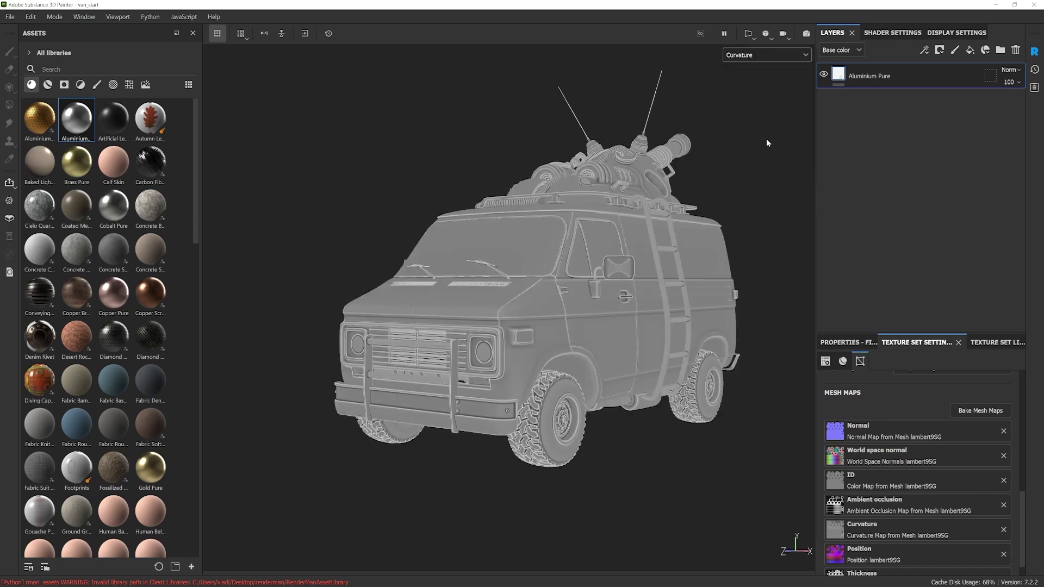
left_click_drag(613, 328, 591, 334, "alt")
left_click_drag(482, 330, 579, 339, "alt")
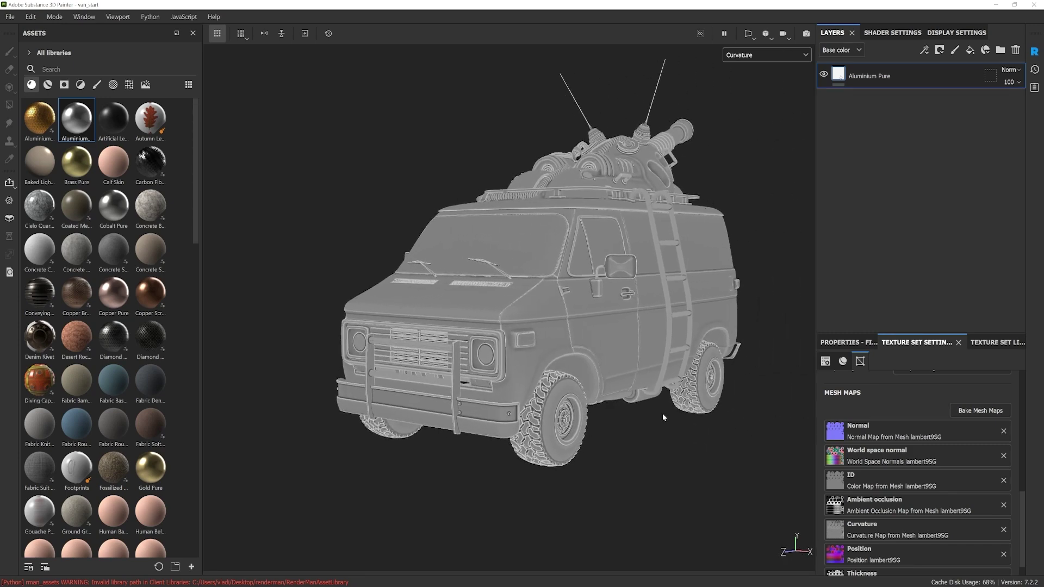
Examine the curvature edges on the front fender, headlight surround and front tire treads
scroll(498, 373, "up", 6)
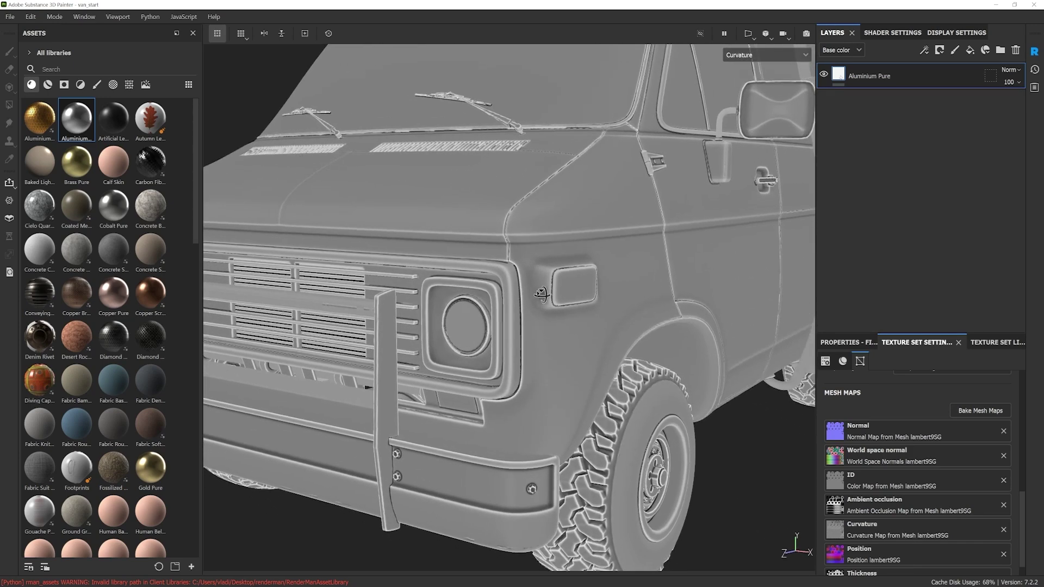
left_click_drag(536, 292, 510, 292, "alt")
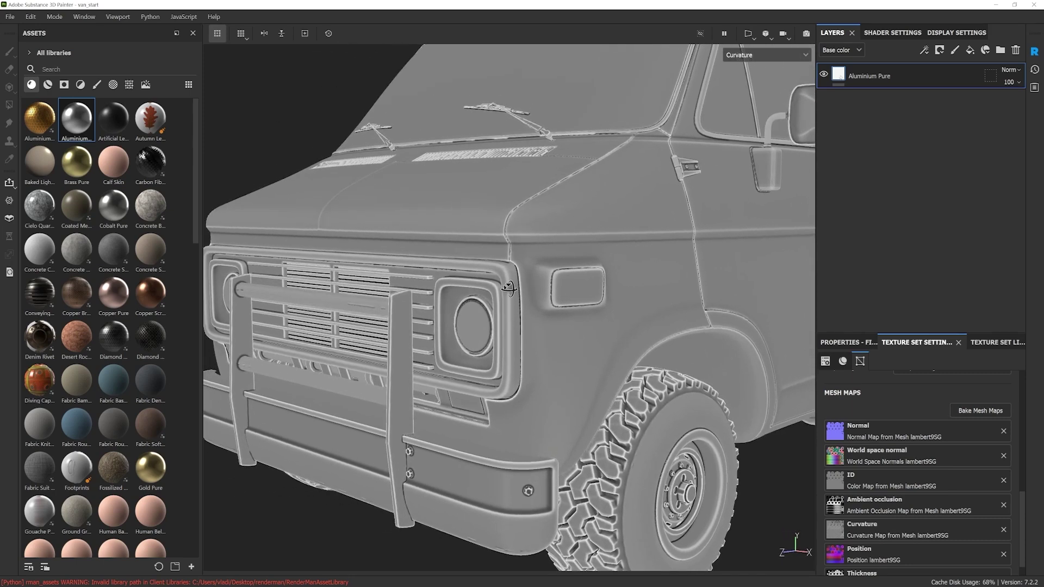
middle_click_drag(622, 423, 553, 360, "alt")
scroll(555, 361, "up", 5)
left_click_drag(492, 333, 454, 317, "alt")
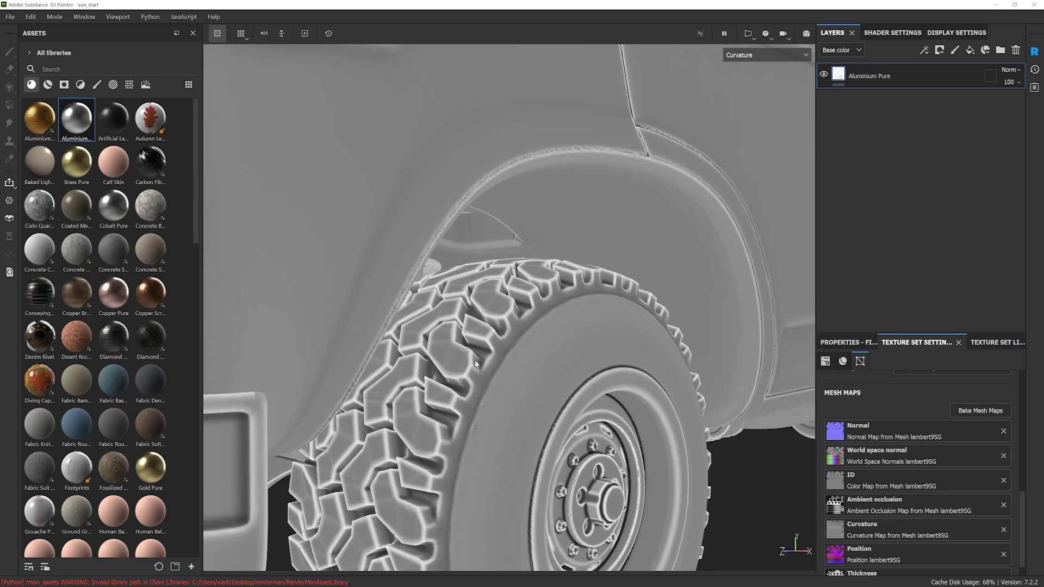
scroll(446, 381, "down", 5)
scroll(455, 303, "up", 5)
Examine the curvature along the grille, headlight frame and hood seams, and across the whole van
middle_click_drag(369, 245, 494, 309, "alt")
left_click_drag(494, 309, 466, 324, "alt")
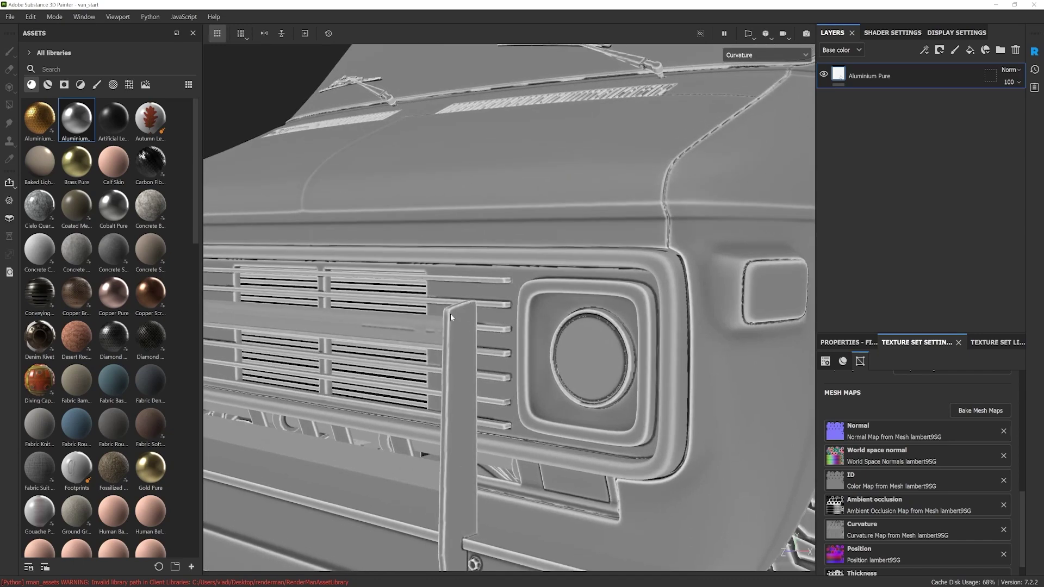
left_click_drag(620, 266, 550, 320, "alt")
scroll(650, 336, "down", 5)
left_click_drag(642, 214, 615, 241, "alt")
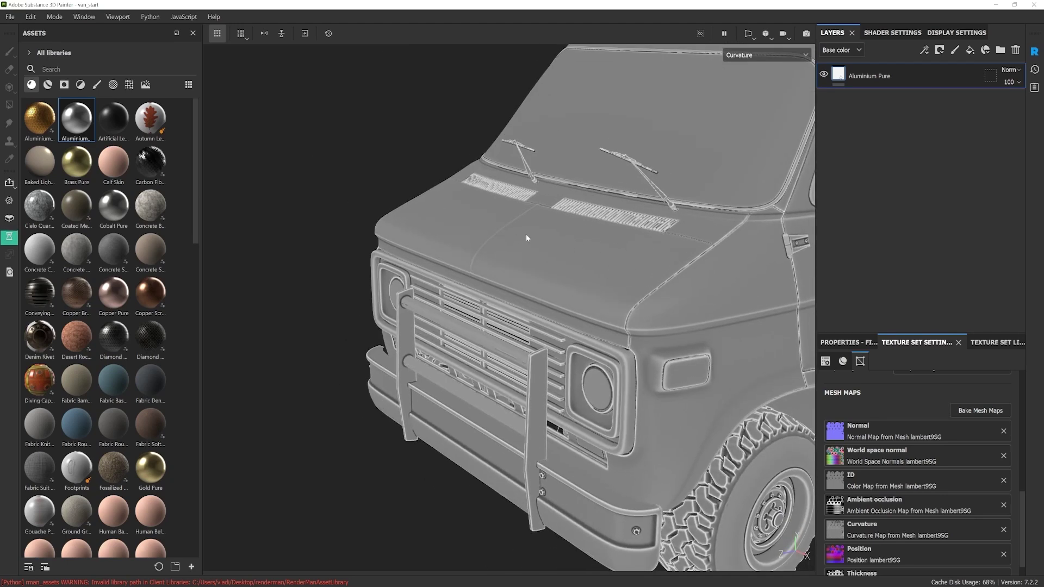
scroll(599, 255, "down", 3)
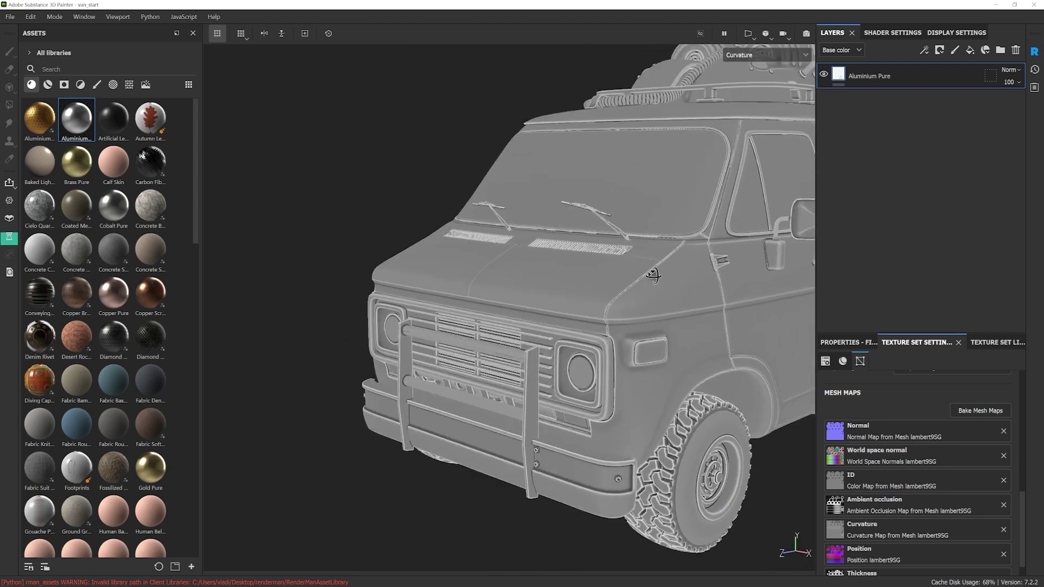
scroll(567, 334, "up", 4)
left_click_drag(569, 316, 602, 305, "alt")
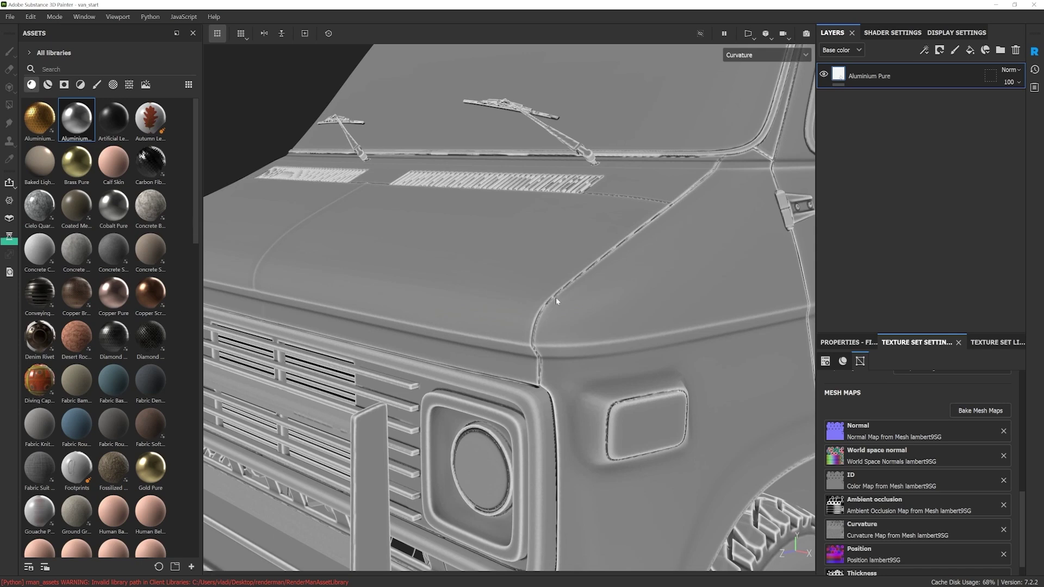
scroll(556, 298, "down", 6)
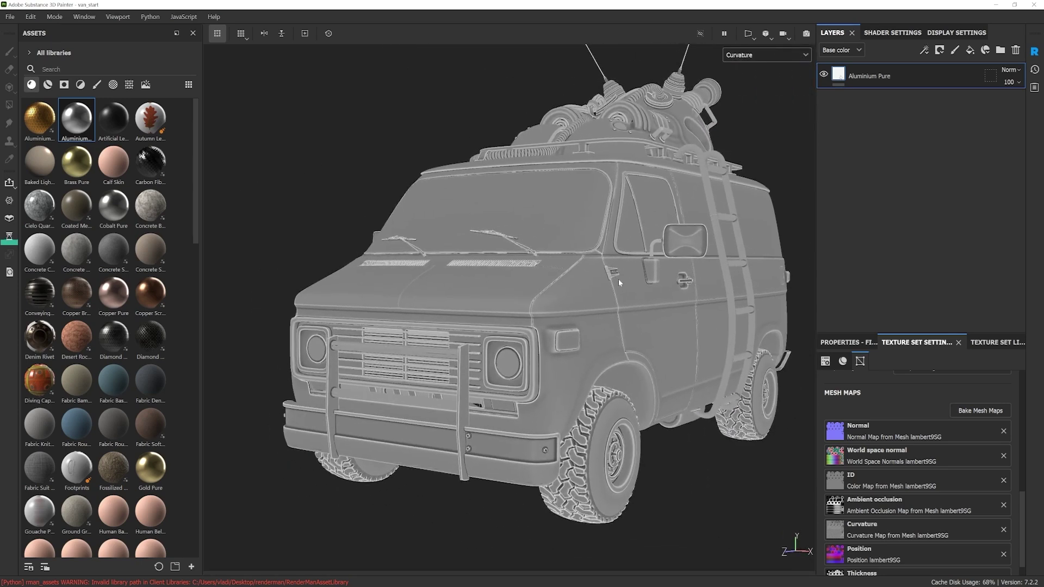
left_click_drag(517, 333, 551, 320, "alt")
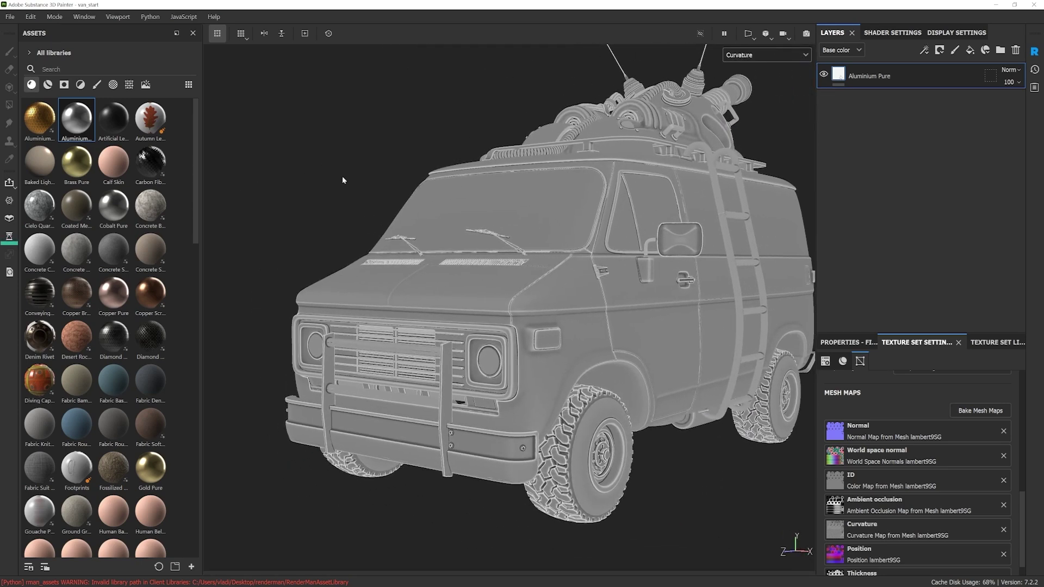
left_click_drag(733, 222, 699, 131, "alt")
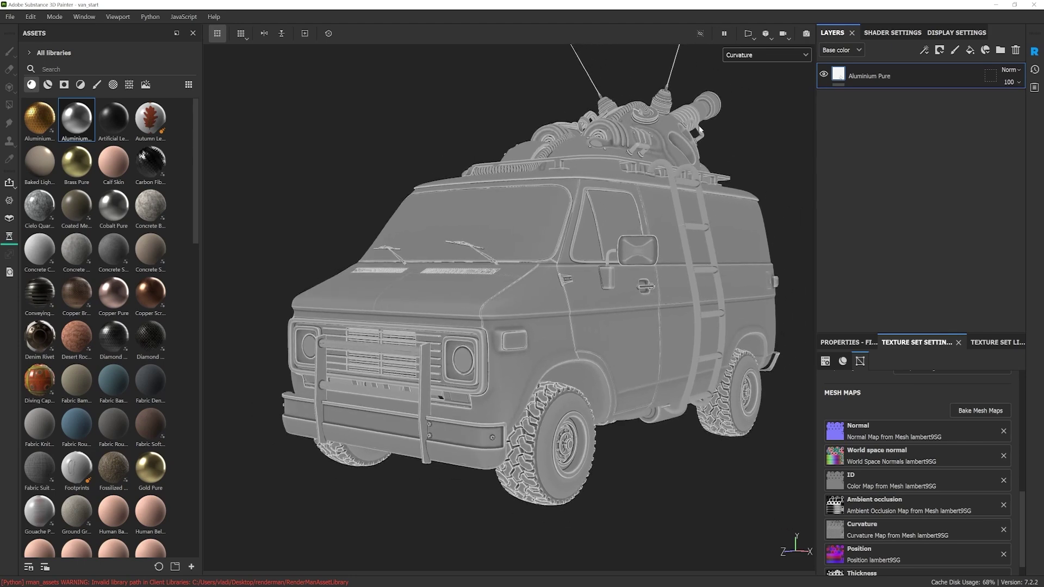
Display the thickness mesh map on the van in the 3D view, followed by the position map
left_click(759, 54)
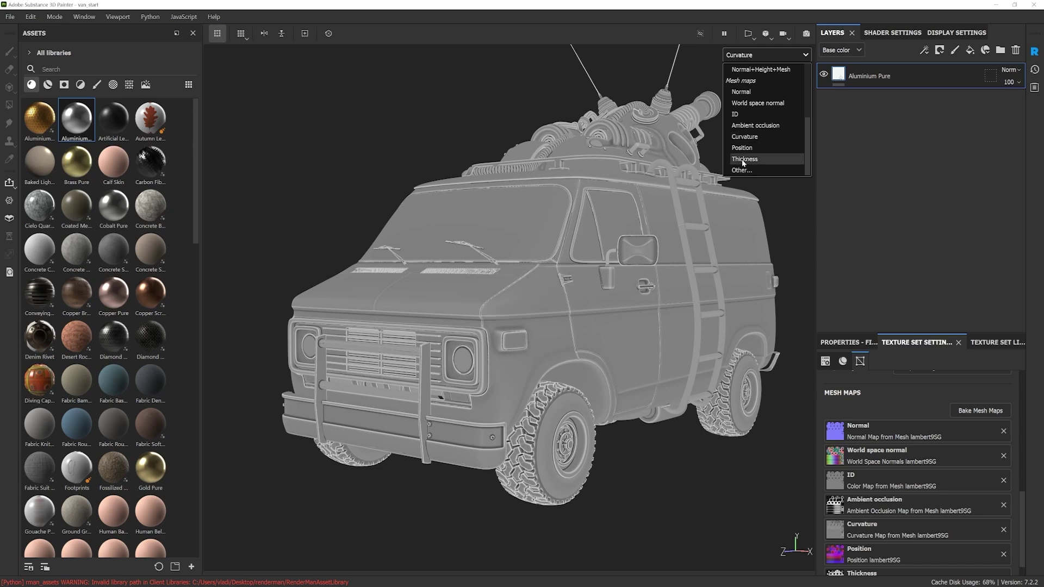
left_click(744, 159)
left_click_drag(593, 262, 560, 273, "alt")
left_click(765, 55)
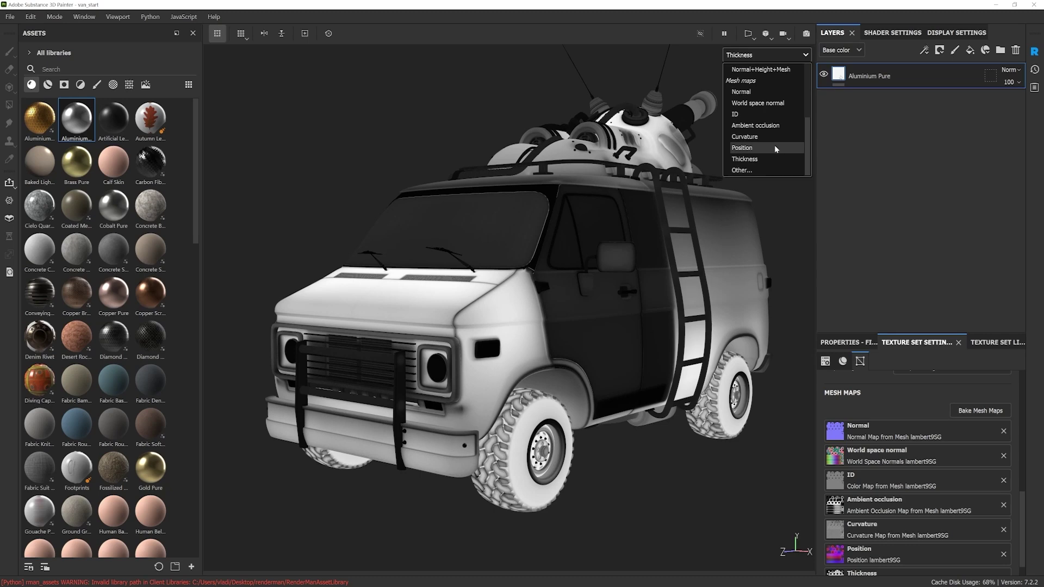
left_click(748, 149)
Display the world space normal map and examine its colors across the whole van
left_click(792, 55)
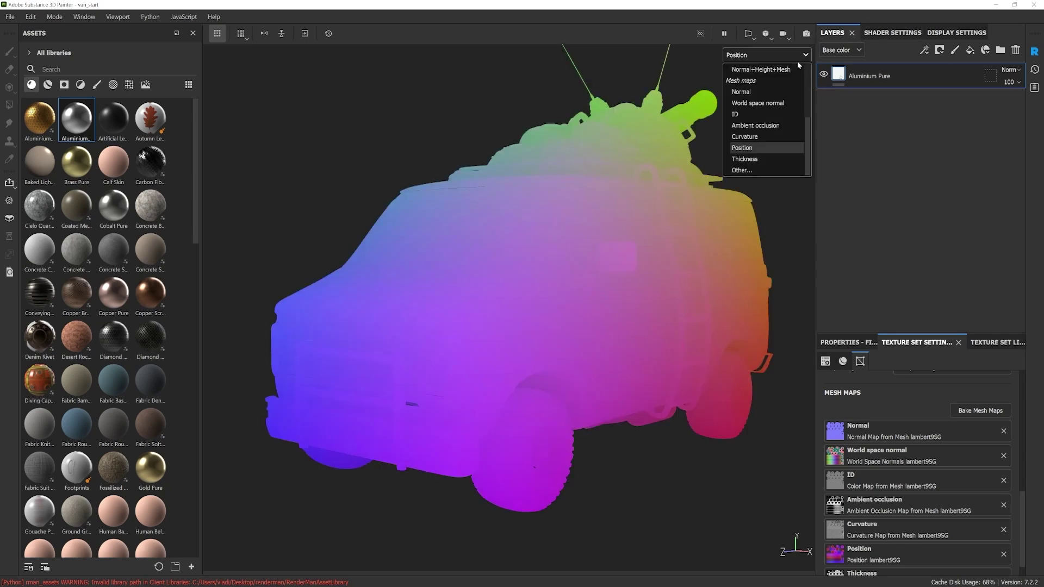
left_click(780, 103)
mouse_move(618, 316)
left_mouse_down("alt")
mouse_move(540, 299)
mouse_move(557, 324)
mouse_move(608, 305)
left_mouse_up("alt")
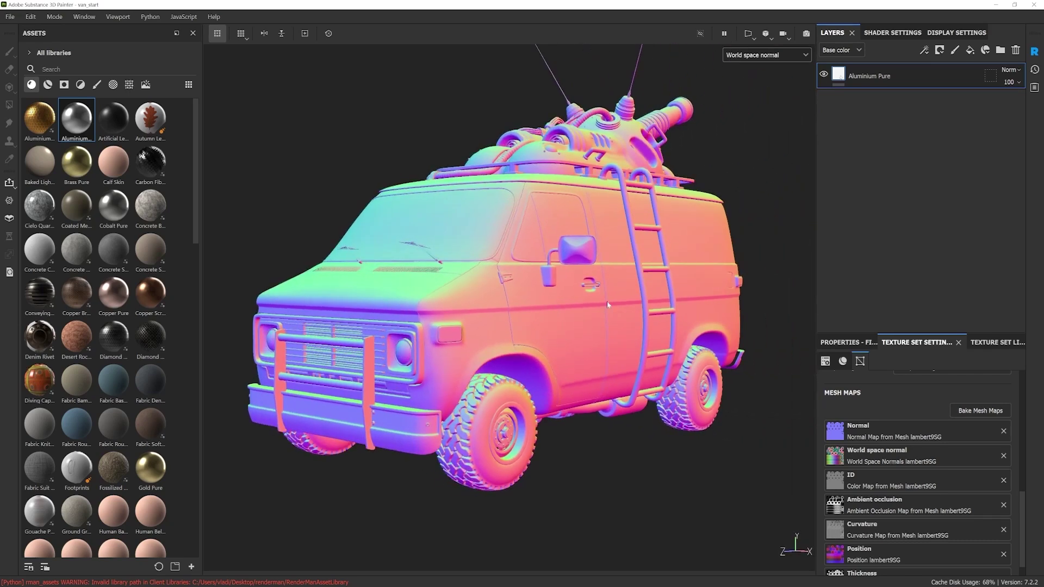
middle_click_drag(607, 301, 619, 321, "alt")
Return the 3D view to the Material display and examine the van from the front side
left_click(774, 55)
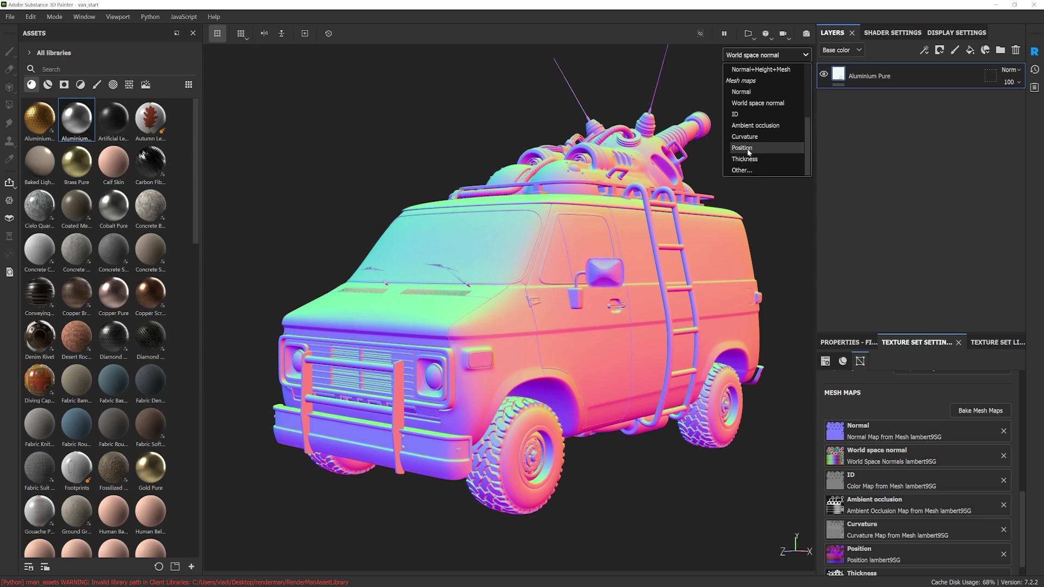
scroll(747, 112, "up", 3)
left_click_drag(529, 202, 608, 248, "alt")
key("m")
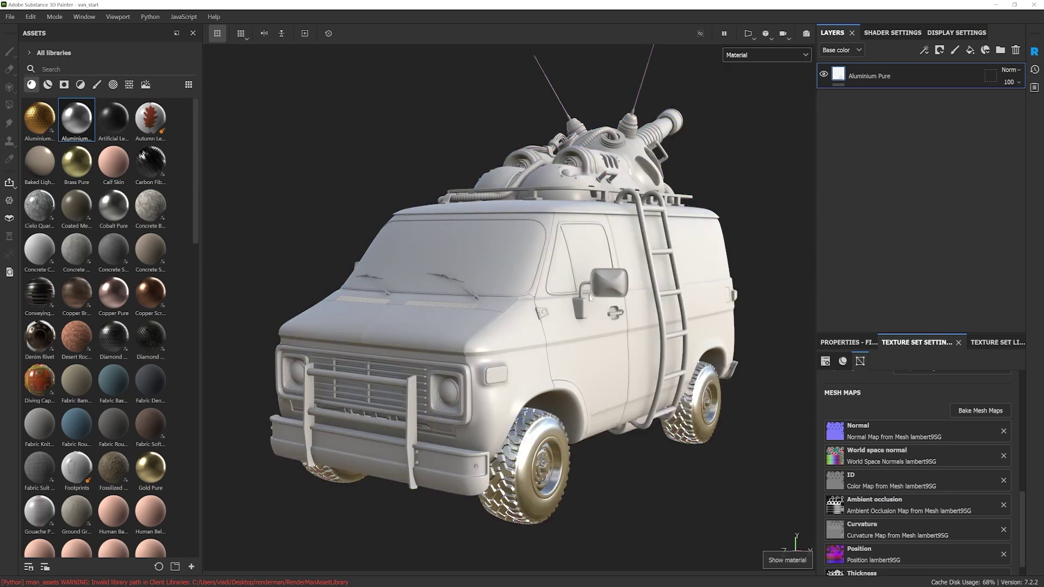
left_click_drag(587, 343, 544, 331, "alt")
scroll(573, 341, "down", 1)
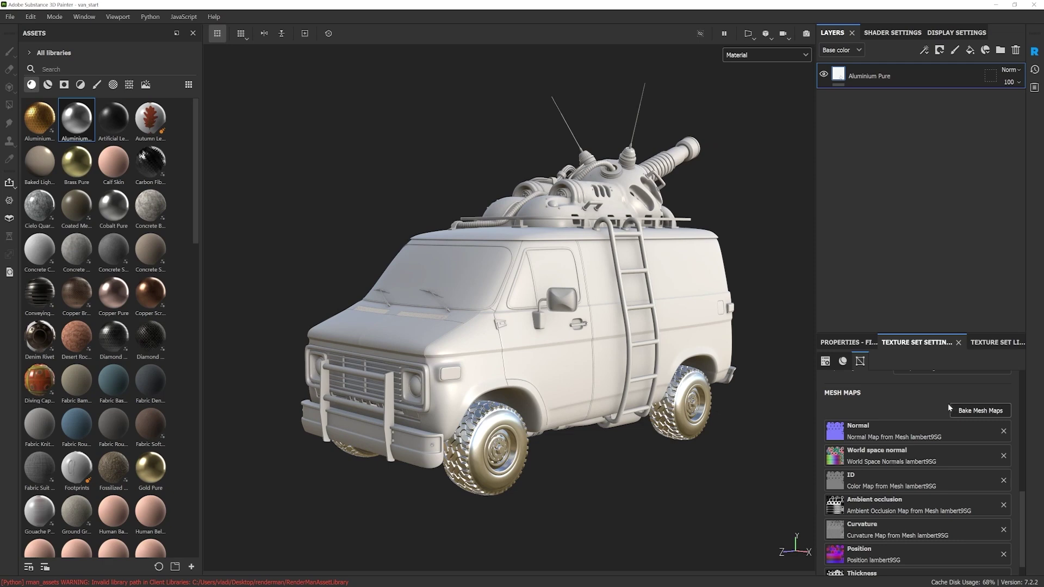
left_click_drag(616, 378, 572, 357, "alt")
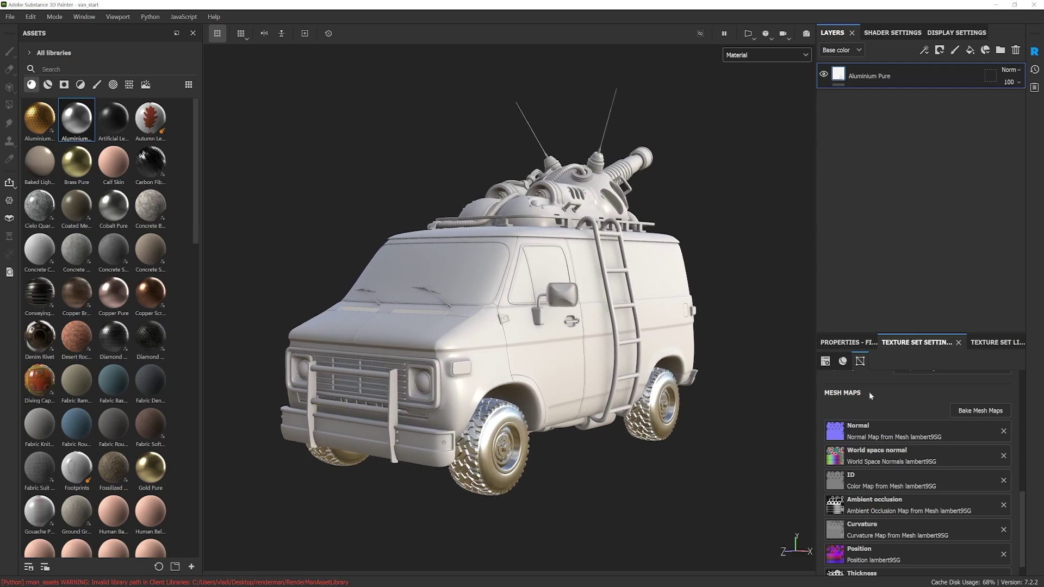
Open the mesh map baking settings, review the common parameters, and close them without baking
left_click(959, 412)
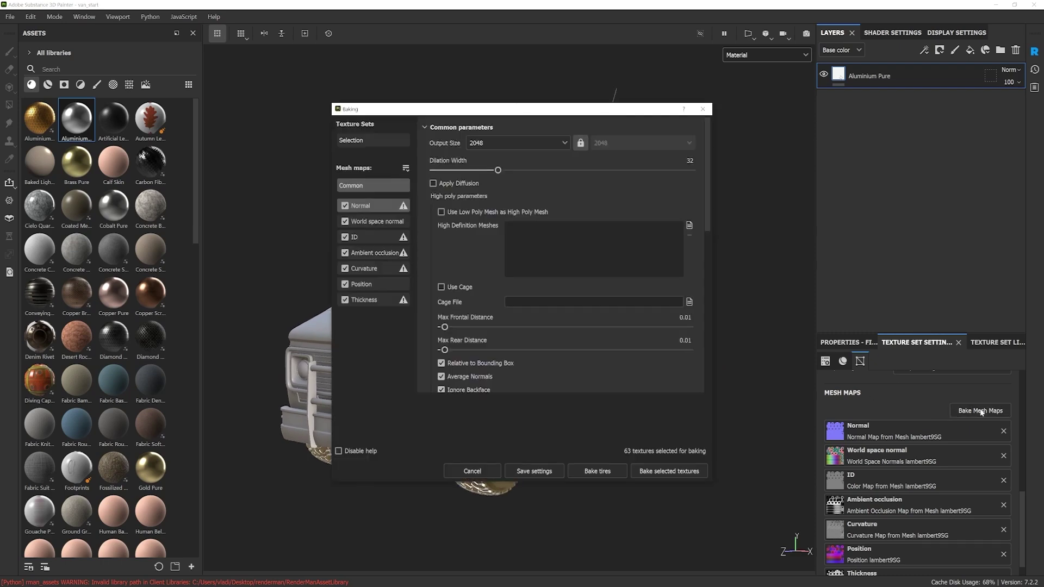
left_click_drag(488, 114, 559, 141)
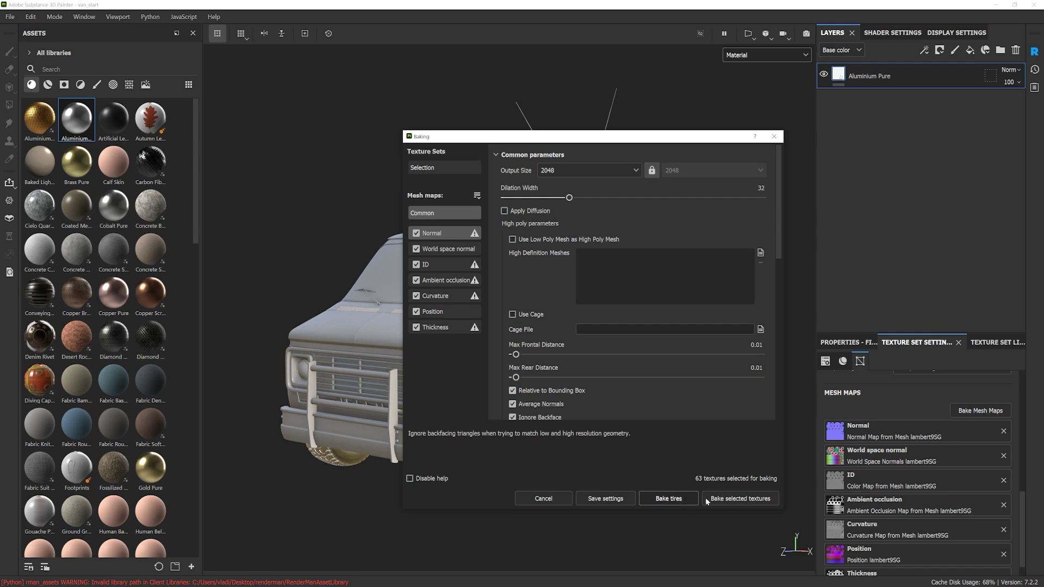
left_click(774, 137)
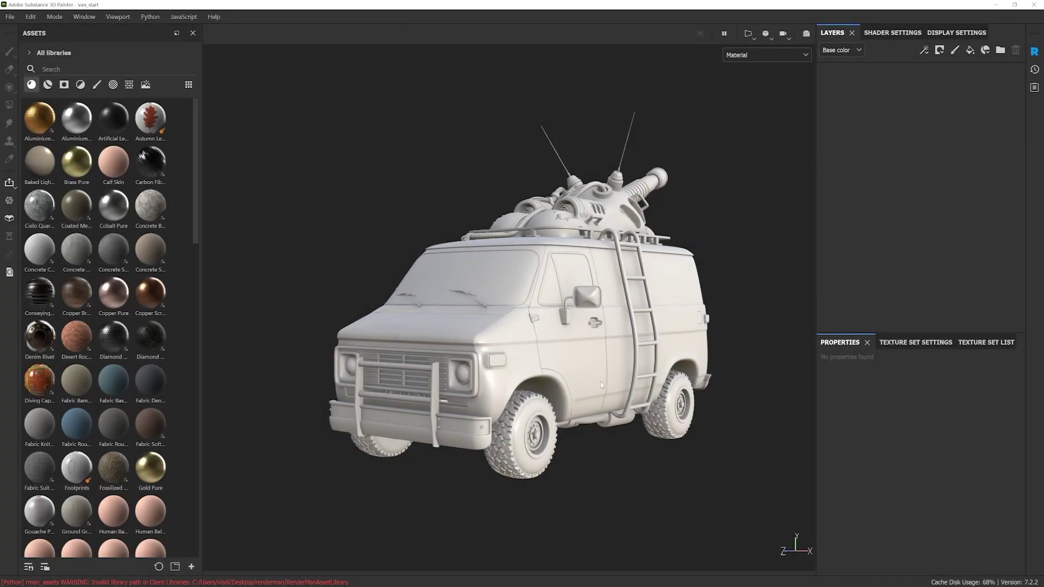
Switch to the Adobe Stock website in the browser and search the 3D category for "van"
left_click_drag(600, 381, 585, 334, "alt")
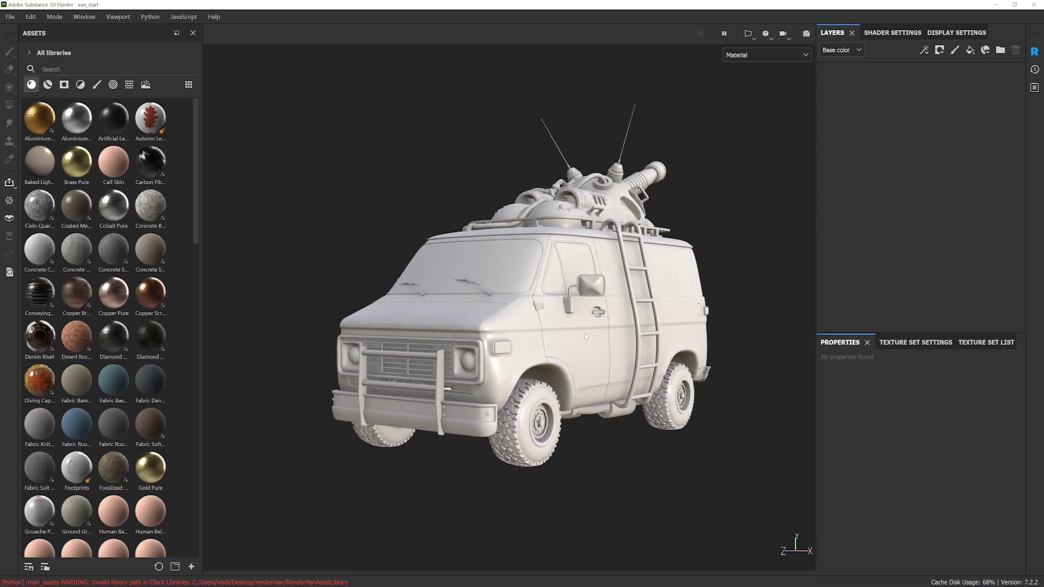
left_click_drag(1043, 88, 379, 73)
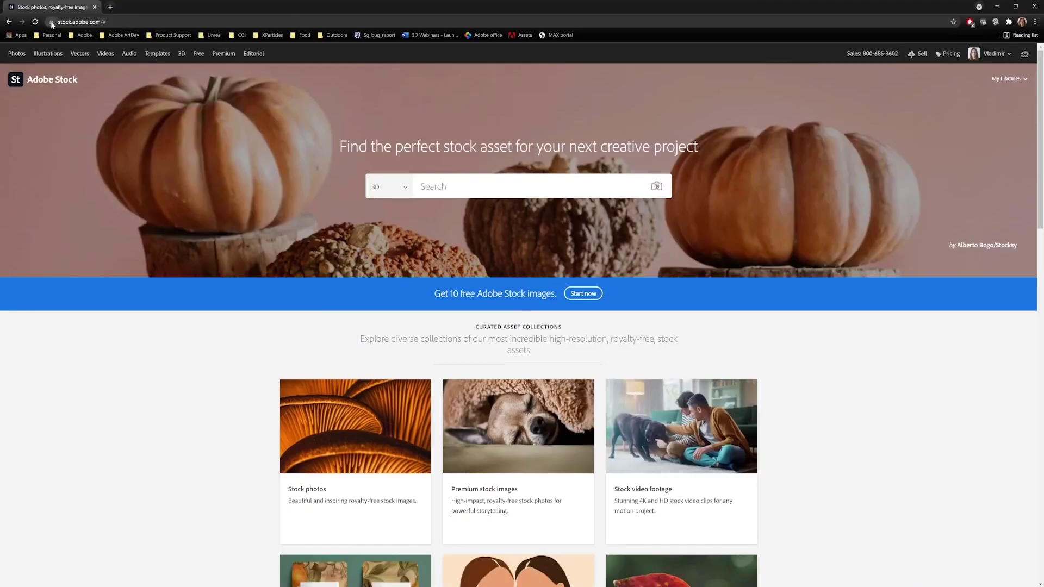
left_click(395, 195)
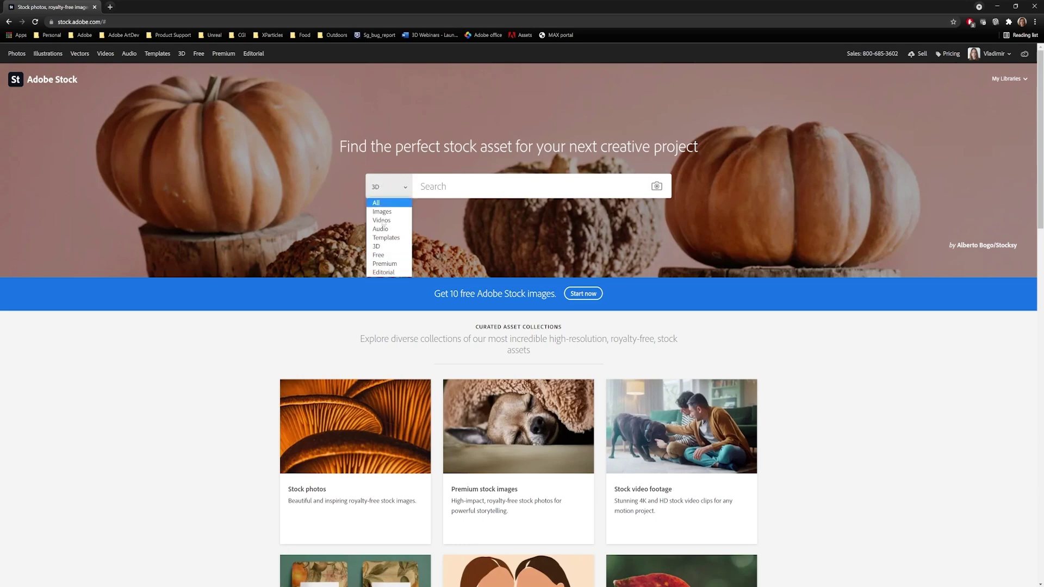
left_click(376, 247)
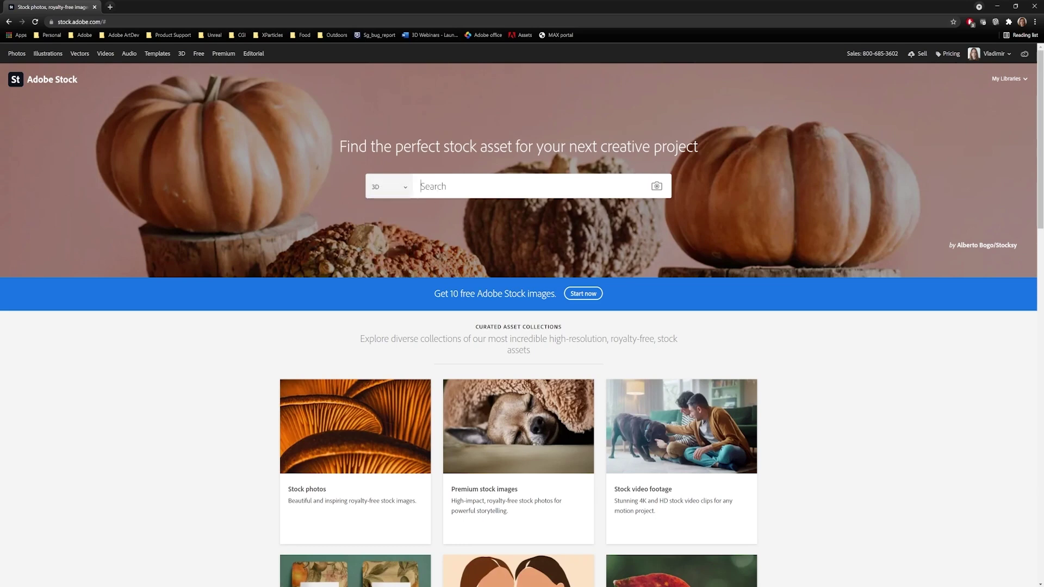
type("van")
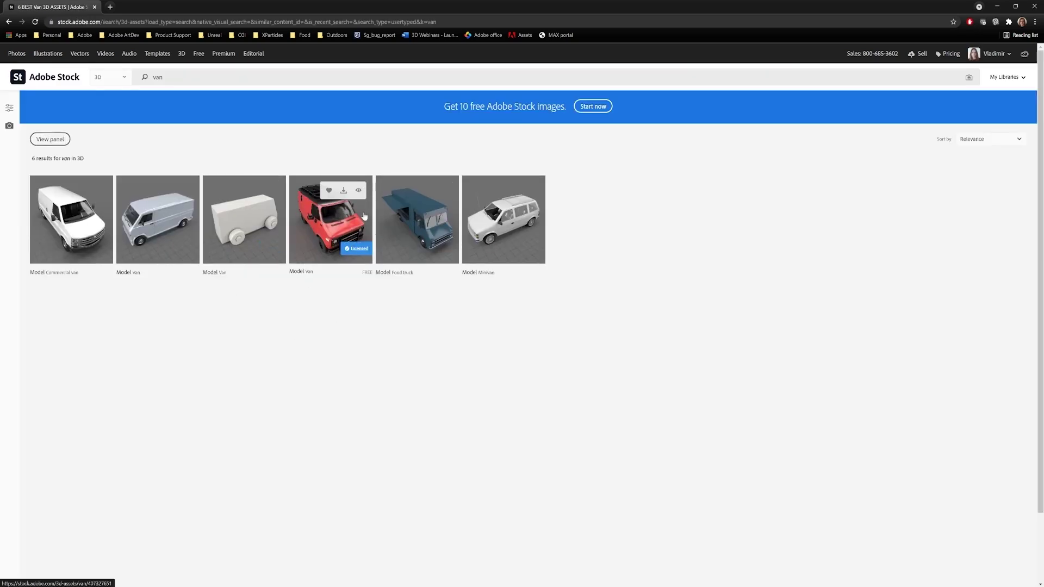
Open the free red Van model with the roof rack, examine its preview and file details, and minimize the browser
left_click(333, 226)
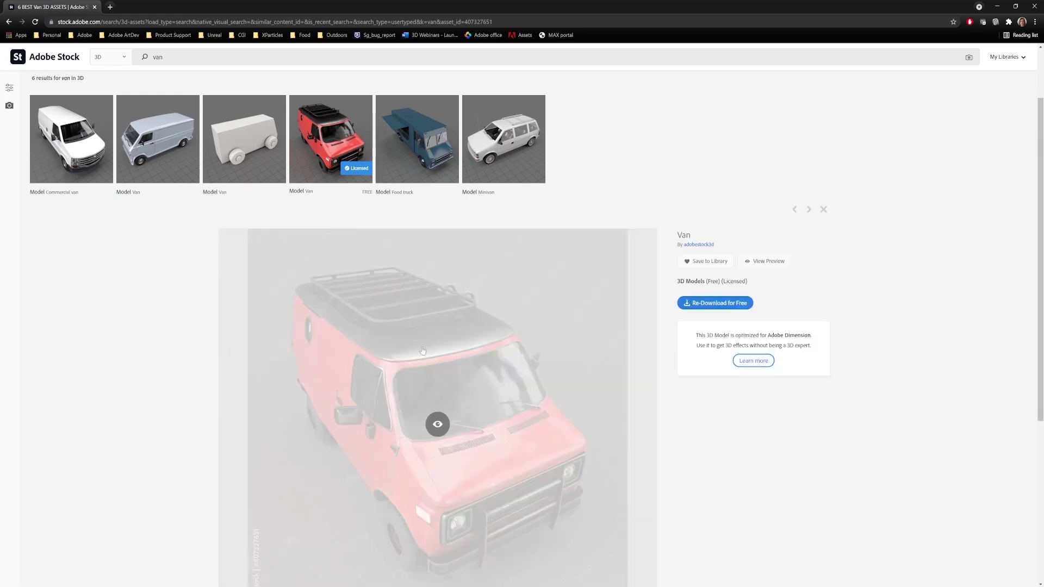
scroll(522, 376, "down", 1)
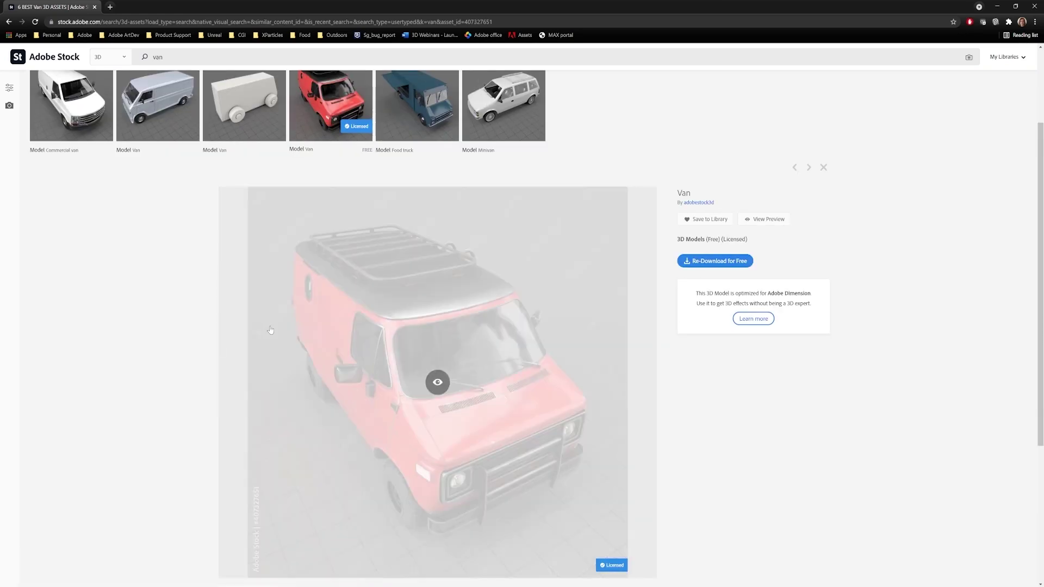
scroll(598, 389, "down", 1)
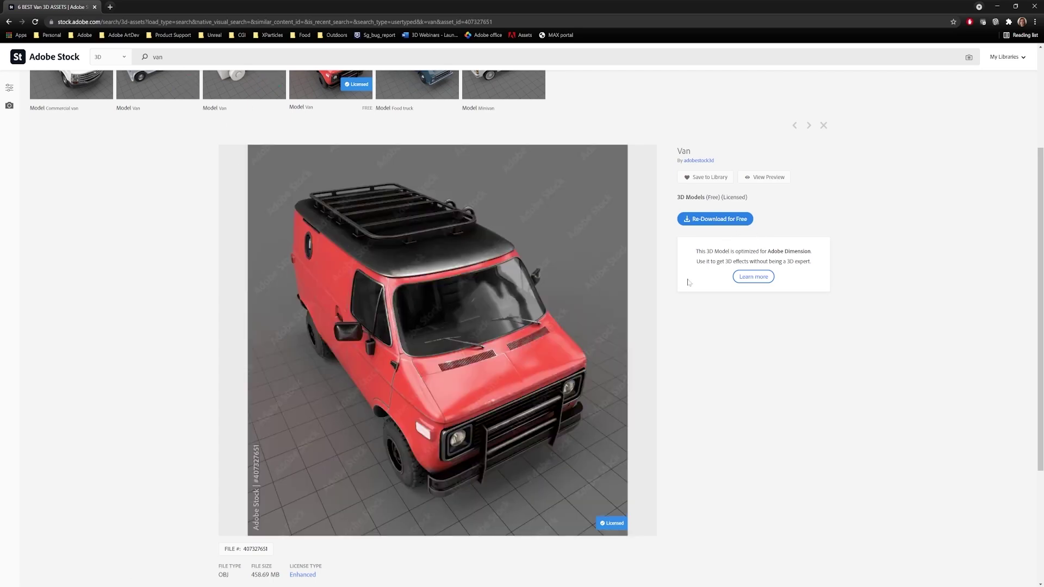
scroll(691, 346, "down", 1)
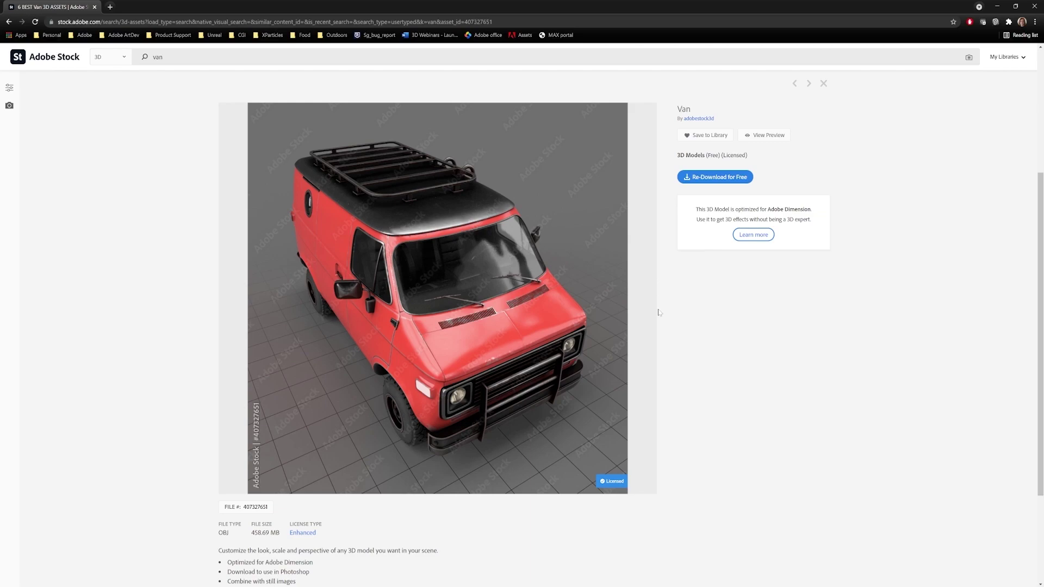
left_click(997, 5)
Bring up the Adobe XD reference board, maximize its window and center the van photos on the canvas
mouse_move(552, 310)
left_mouse_down("alt")
mouse_move(591, 334)
mouse_move(563, 322)
mouse_move(569, 337)
mouse_move(580, 315)
mouse_move(557, 324)
mouse_move(574, 328)
left_mouse_up("alt")
middle_click_drag(573, 345, 566, 340, "alt")
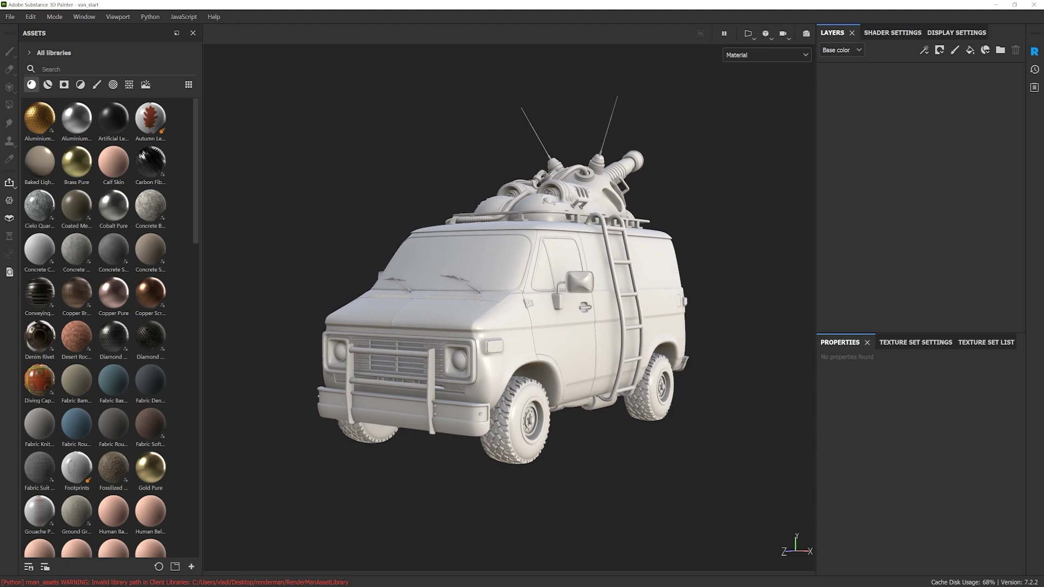
left_click_drag(1043, 114, 591, 94)
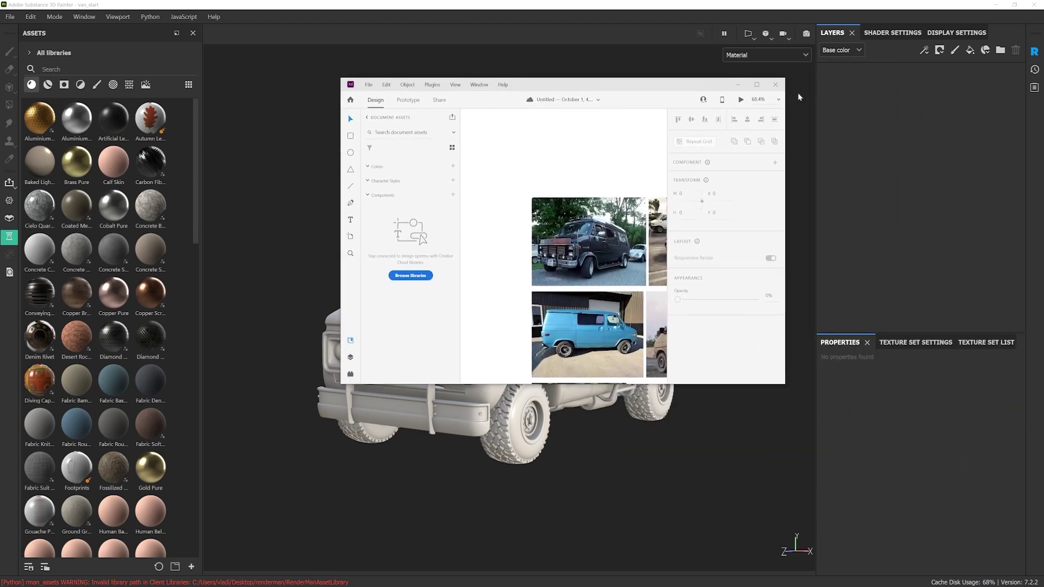
left_click(757, 85)
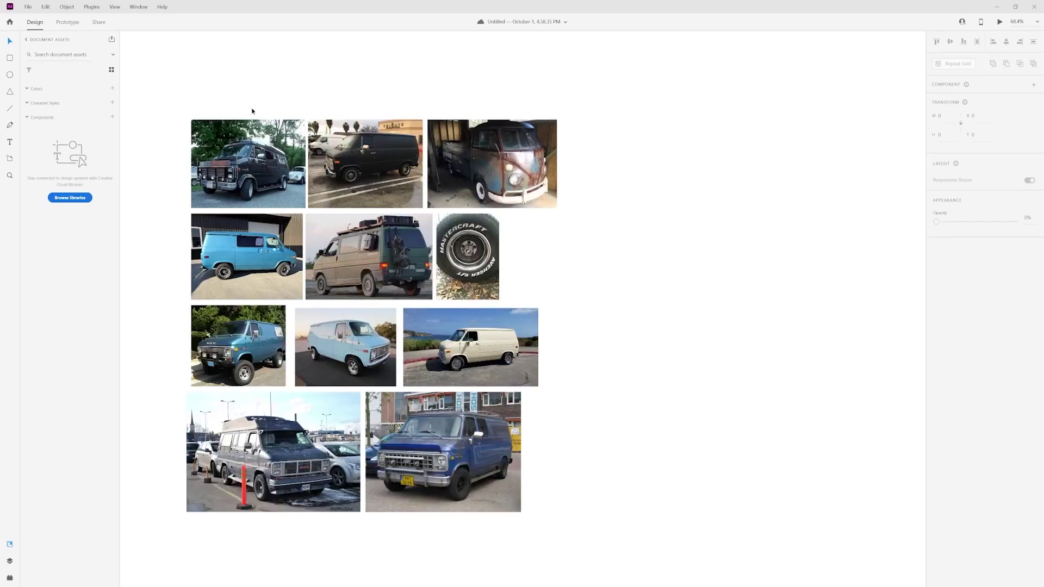
middle_click_drag(585, 350, 732, 334)
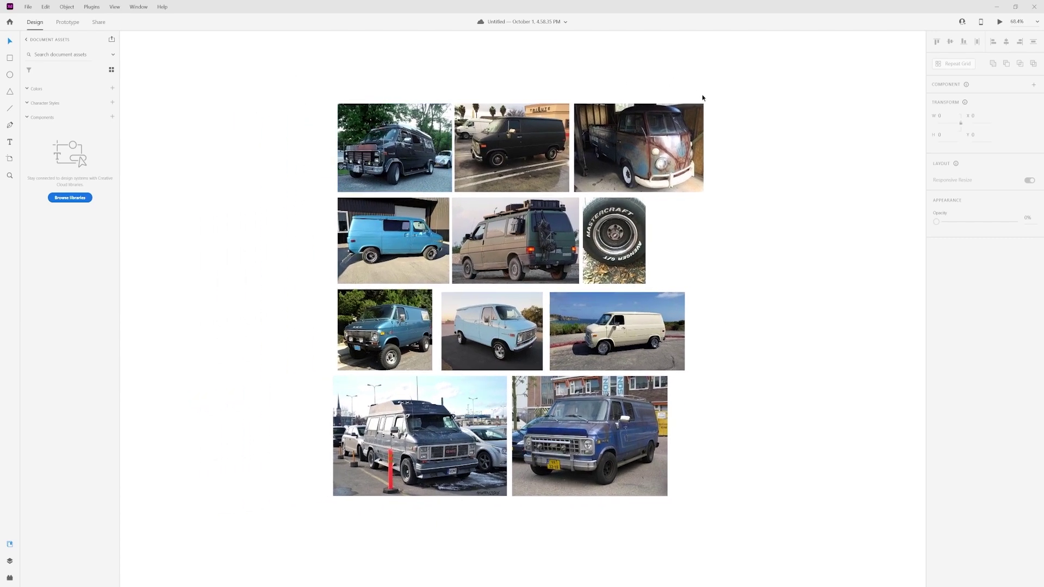
Examine the van and tire reference photos up close from the first row to the last, and put the board away
scroll(387, 245, "up", 3, "ctrl")
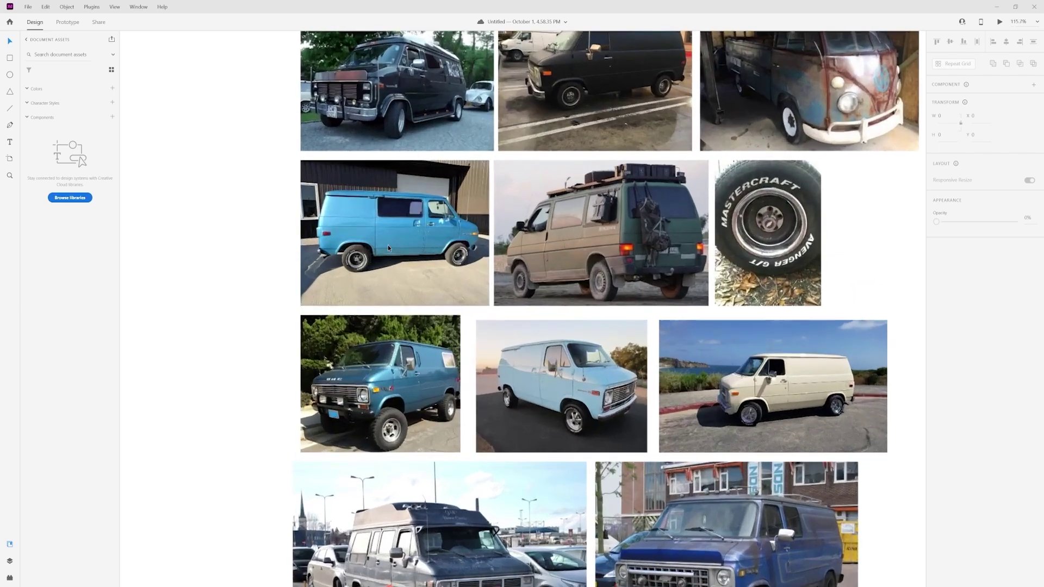
scroll(402, 237, "up", 2, "ctrl")
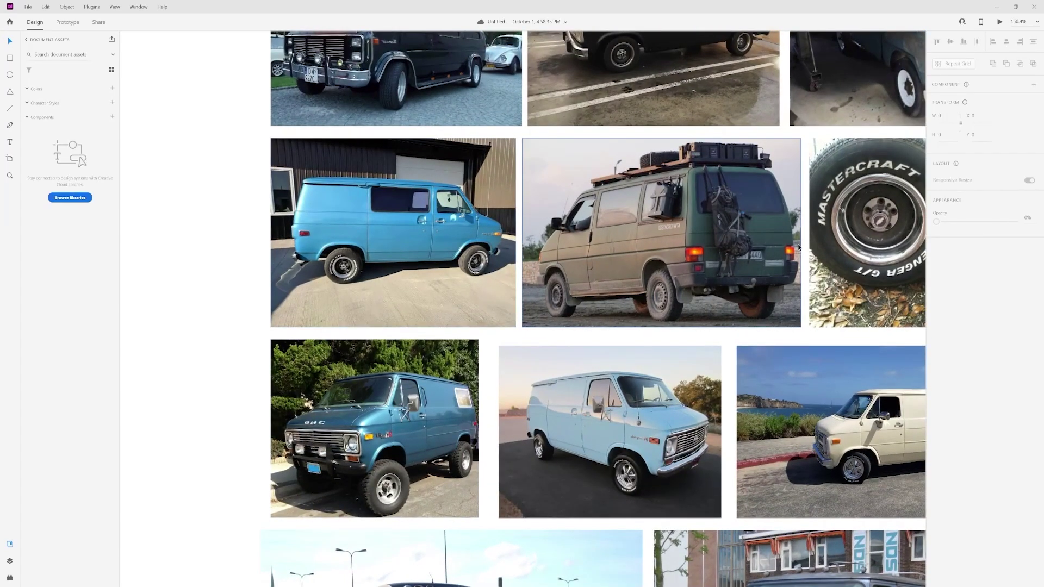
left_click_drag(772, 230, 680, 348)
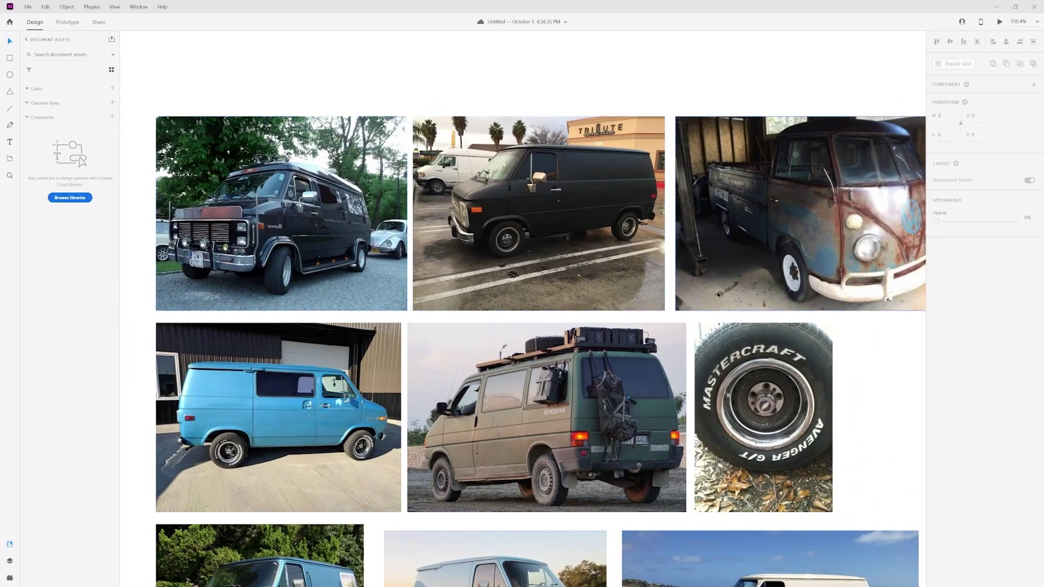
scroll(533, 247, "down", 3)
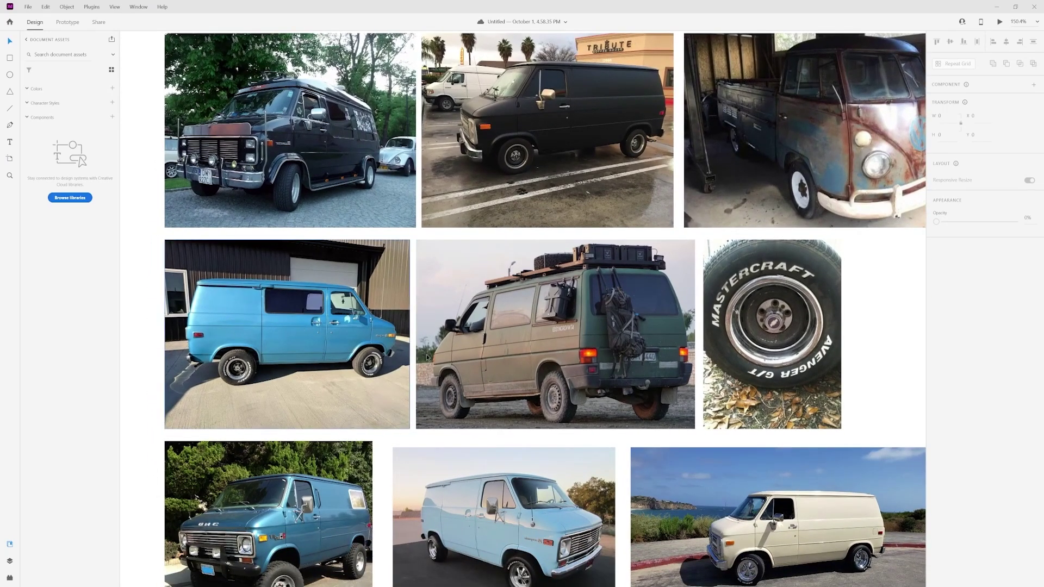
scroll(429, 383, "down", 1)
scroll(429, 384, "right", 2)
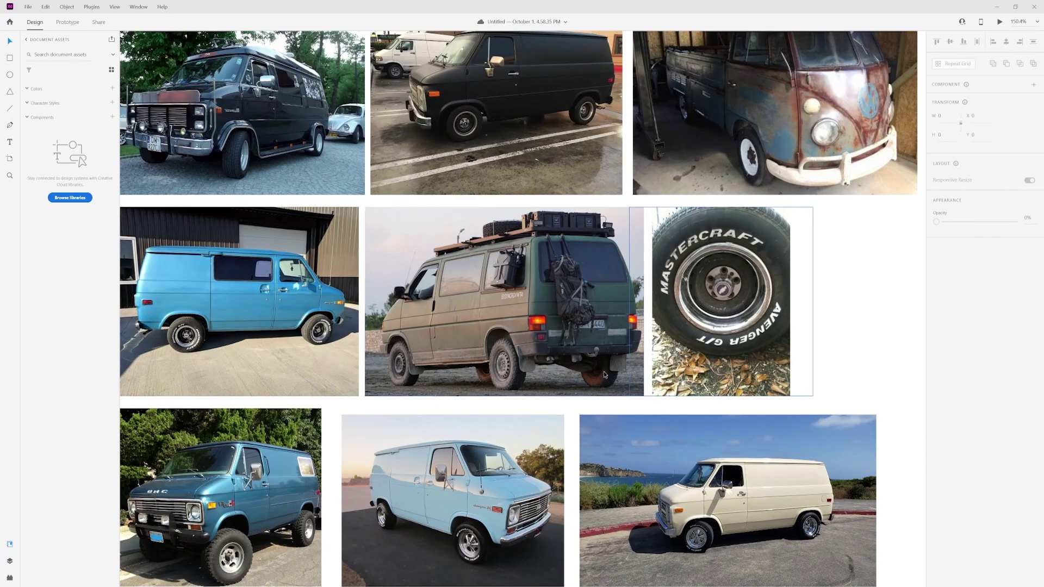
scroll(516, 238, "down", 5)
scroll(517, 238, "left", 2)
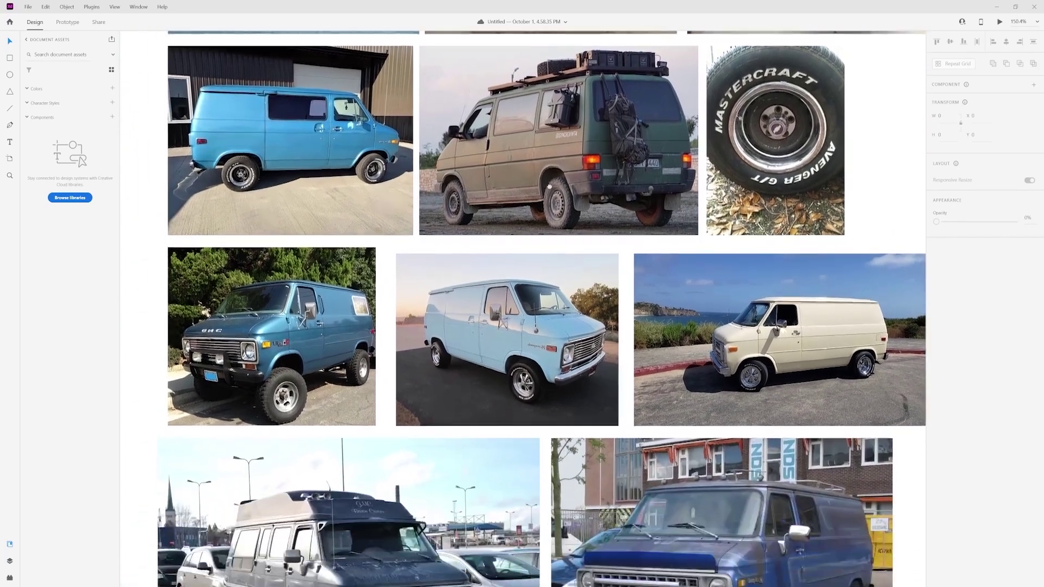
scroll(552, 142, "down", 3)
scroll(552, 142, "left", 1)
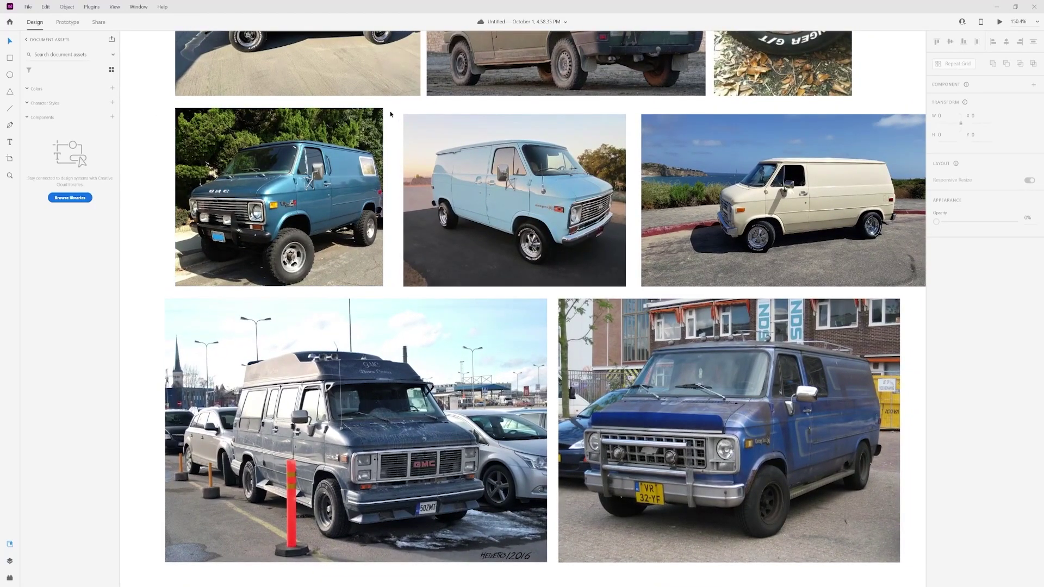
mouse_move(331, 5)
left_mouse_down()
mouse_move(388, 59)
mouse_move(1043, 147)
left_mouse_up()
Apply the Aluminium Pure material to the front body of the van in Substance 3D Painter
left_click_drag(518, 326, 568, 323, "alt")
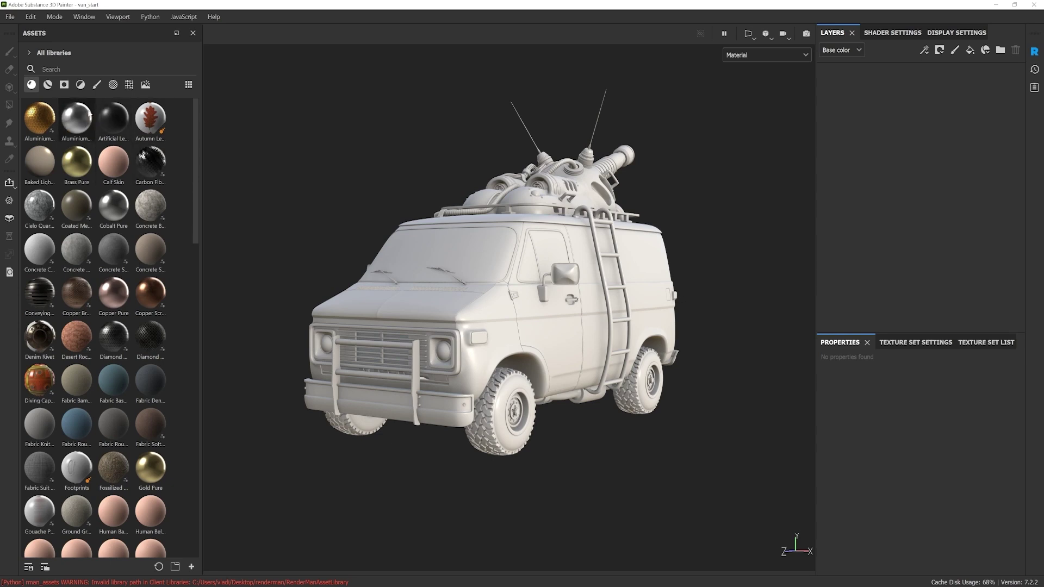
left_click_drag(77, 123, 442, 329)
mouse_move(446, 330)
left_mouse_down()
mouse_move(367, 313)
mouse_move(468, 300)
mouse_move(459, 341)
left_mouse_up()
left_click_drag(738, 395, 728, 393, "alt")
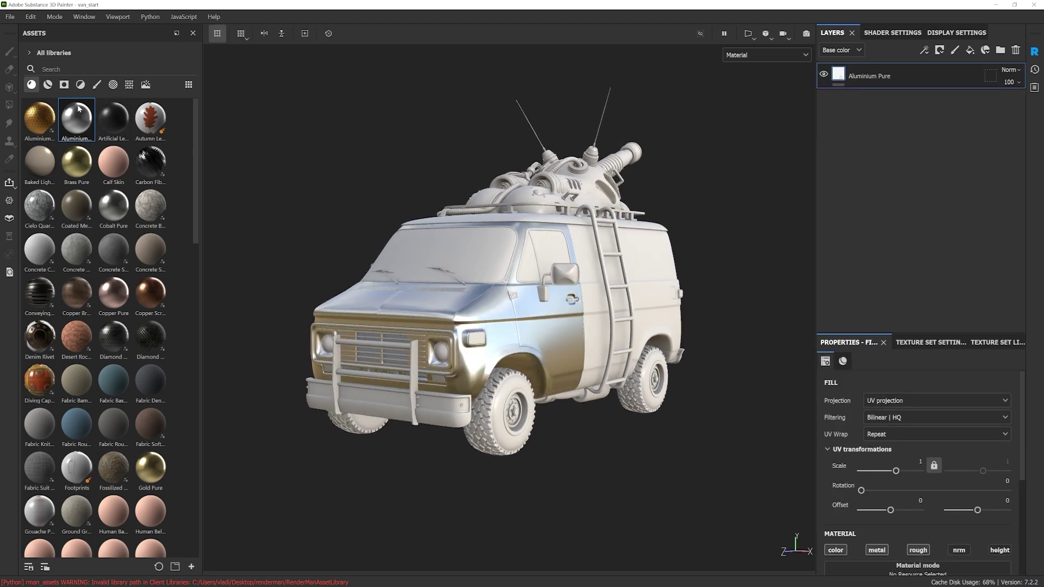
Show the texture set list with the van's parts, such as body_front, glass and tires
middle_click_drag(448, 321, 449, 325, "alt")
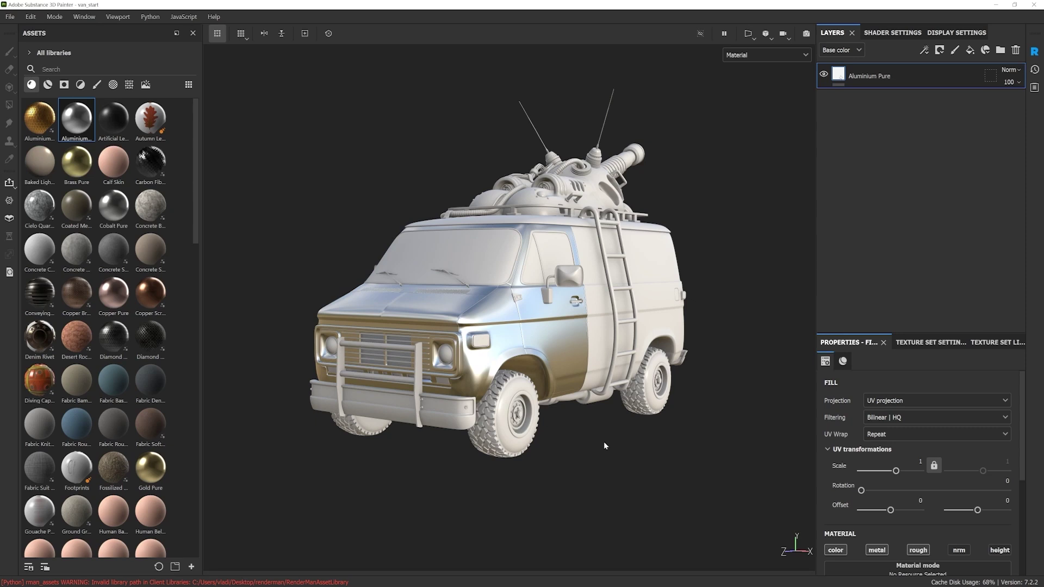
left_click(937, 344)
left_click(984, 343)
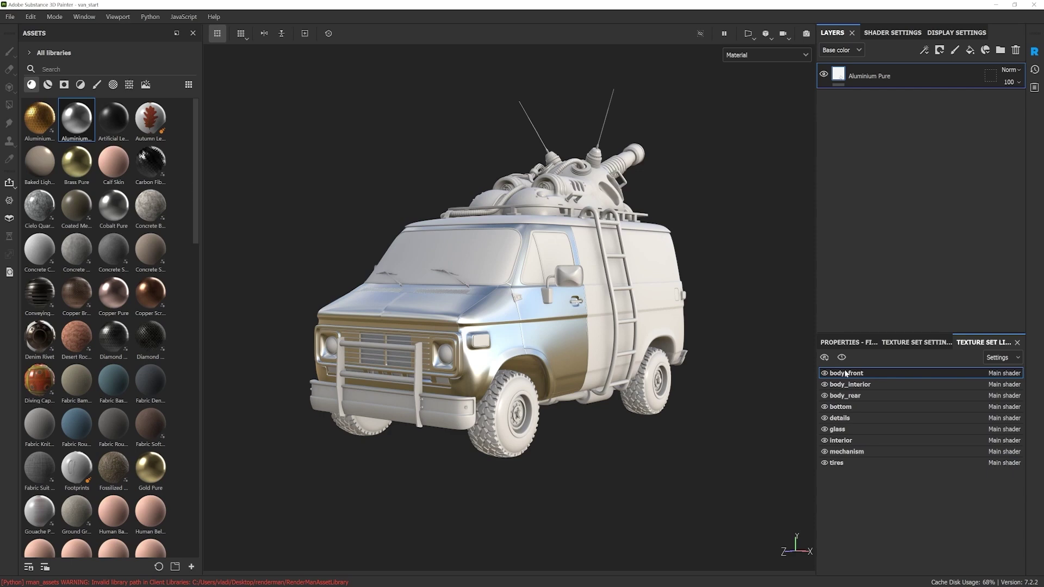
Add a black mask to the Aluminium Pure layer of the body_front texture set
left_click_drag(608, 363, 540, 328, "alt")
right_click_drag(517, 323, 610, 387, "alt")
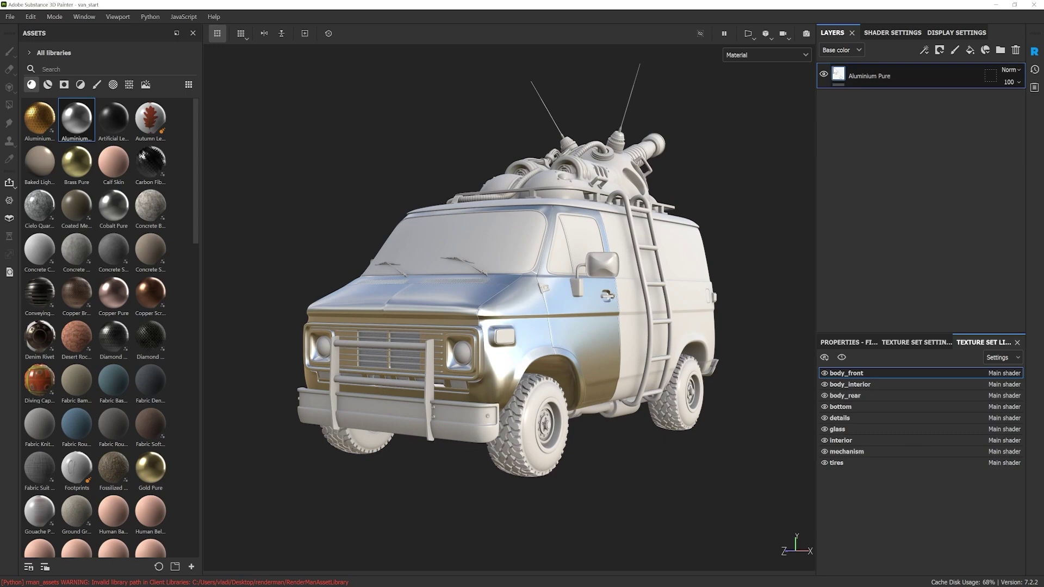
right_click(877, 80)
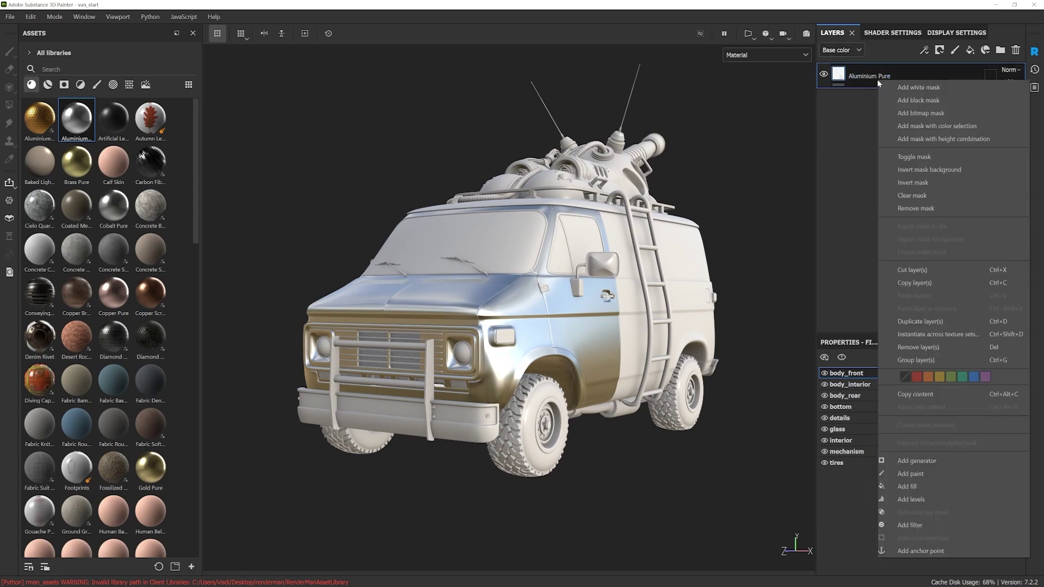
left_click(933, 103)
left_click_drag(577, 219, 629, 239, "alt")
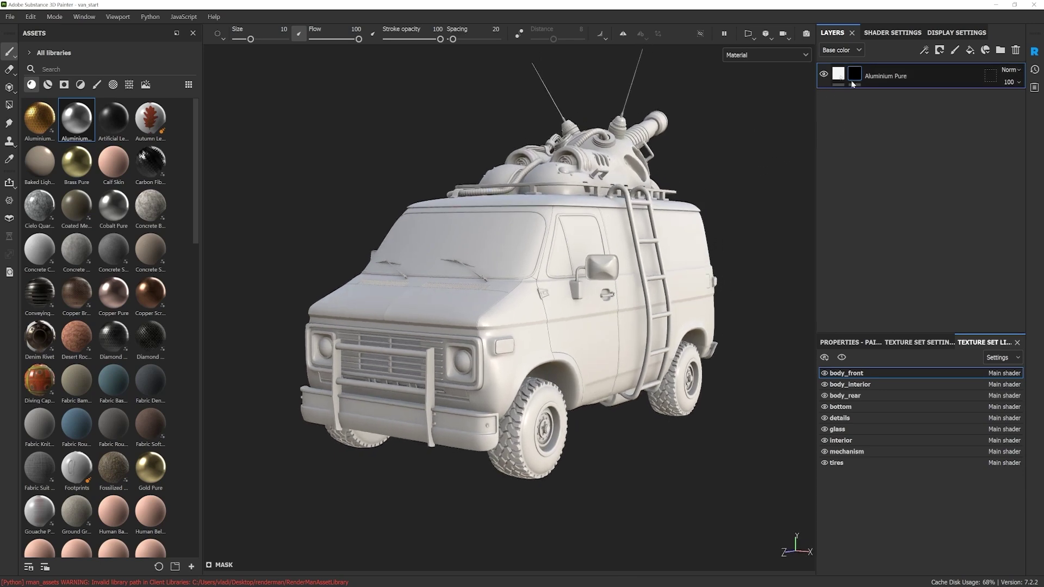
Try painting the aluminium back onto the hood and front corner through the mask, and undo the strokes
mouse_move(574, 348)
left_mouse_down("alt")
mouse_move(529, 326)
mouse_move(547, 328)
left_mouse_up("alt")
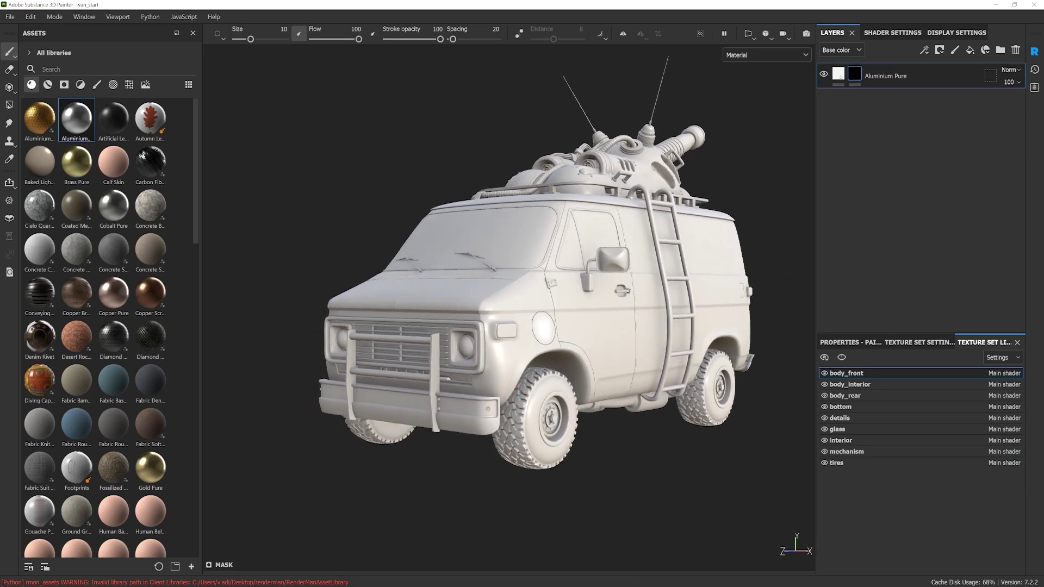
middle_click_drag(549, 317, 532, 310, "alt")
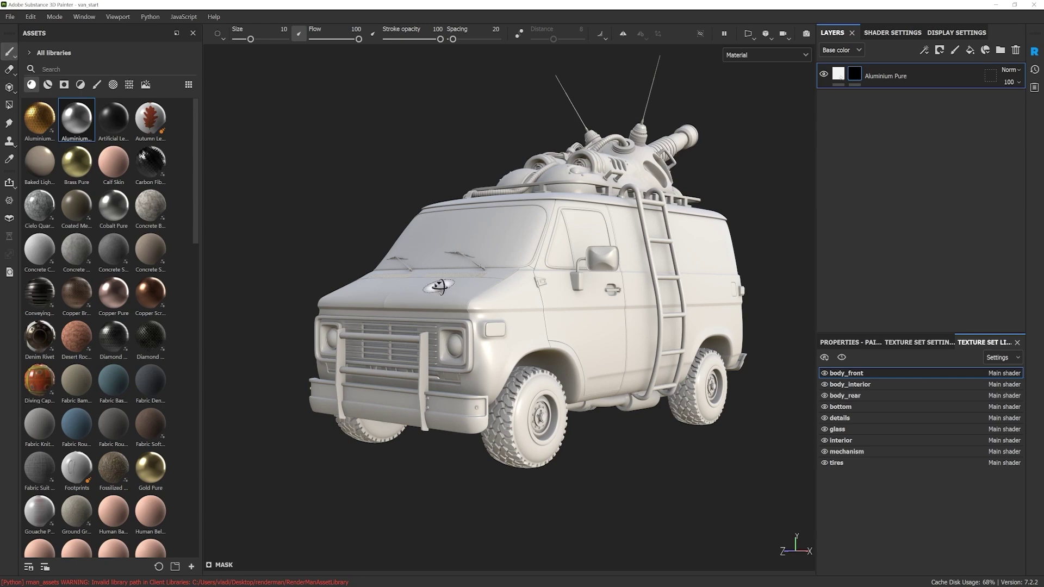
left_click_drag(440, 287, 444, 299, "alt")
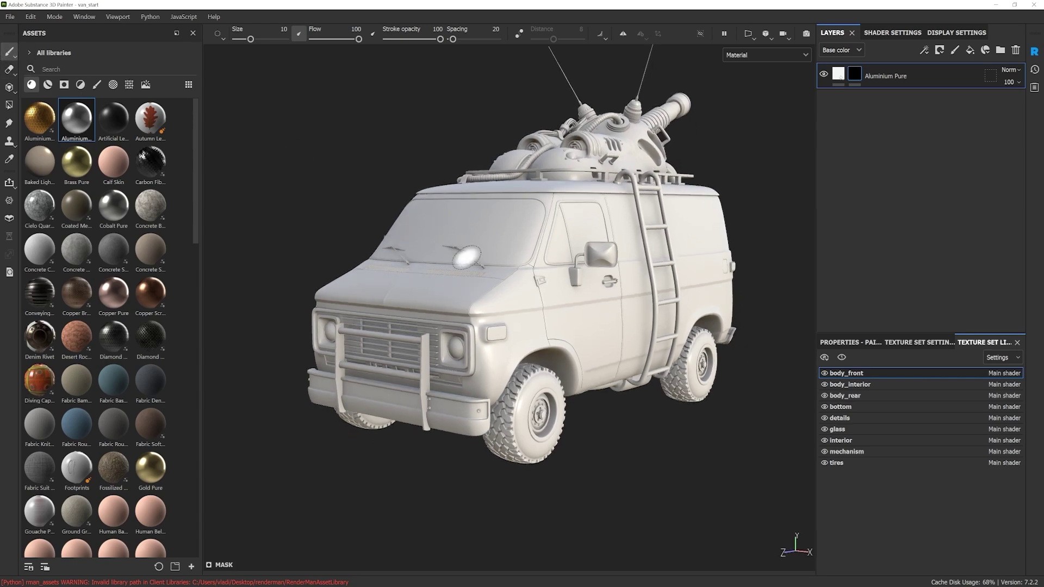
middle_click_drag(496, 253, 516, 265, "alt")
mouse_move(451, 317)
left_mouse_down()
mouse_move(522, 324)
mouse_move(509, 353)
mouse_move(511, 388)
left_mouse_up()
mouse_move(473, 334)
left_mouse_down()
mouse_move(414, 316)
mouse_move(452, 299)
mouse_move(529, 365)
mouse_move(521, 379)
left_mouse_up()
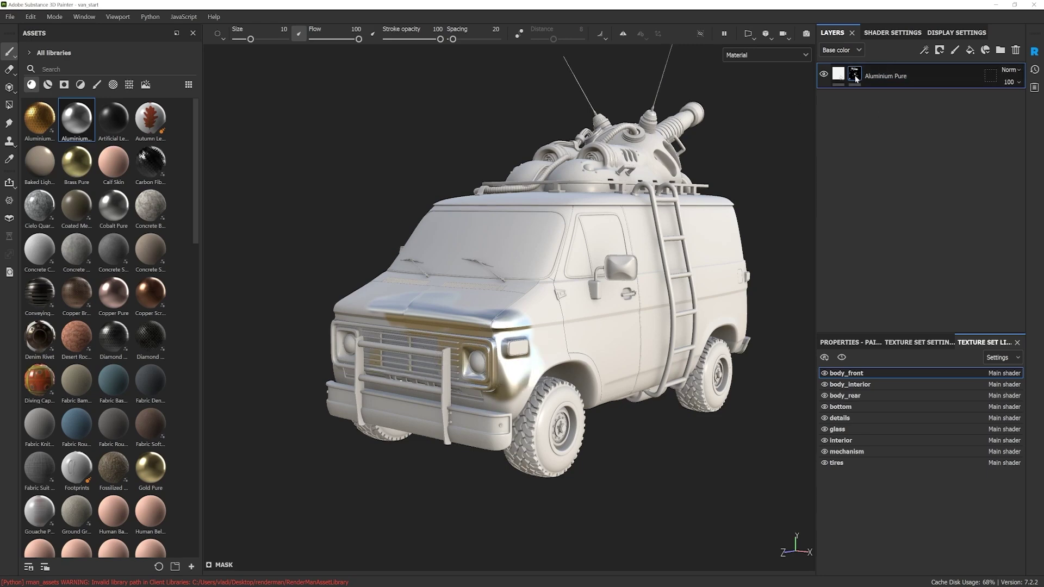
mouse_move(604, 263)
left_mouse_down("alt")
mouse_move(631, 264)
mouse_move(638, 280)
left_mouse_up("alt")
key("ctrl+z")
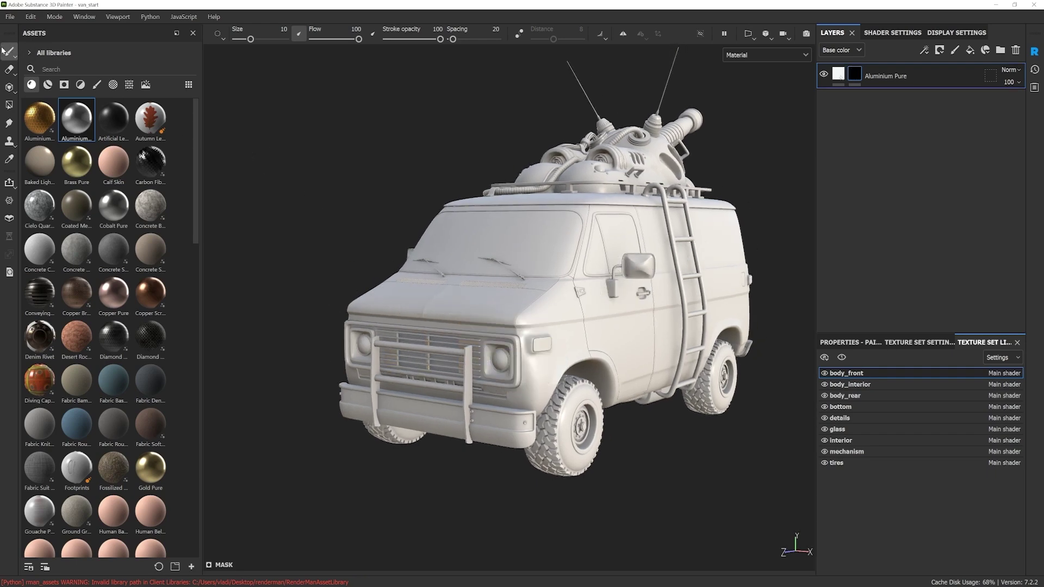
Show the brush library, look through its presets and choose the "Artistic He..." brush
left_click(96, 84)
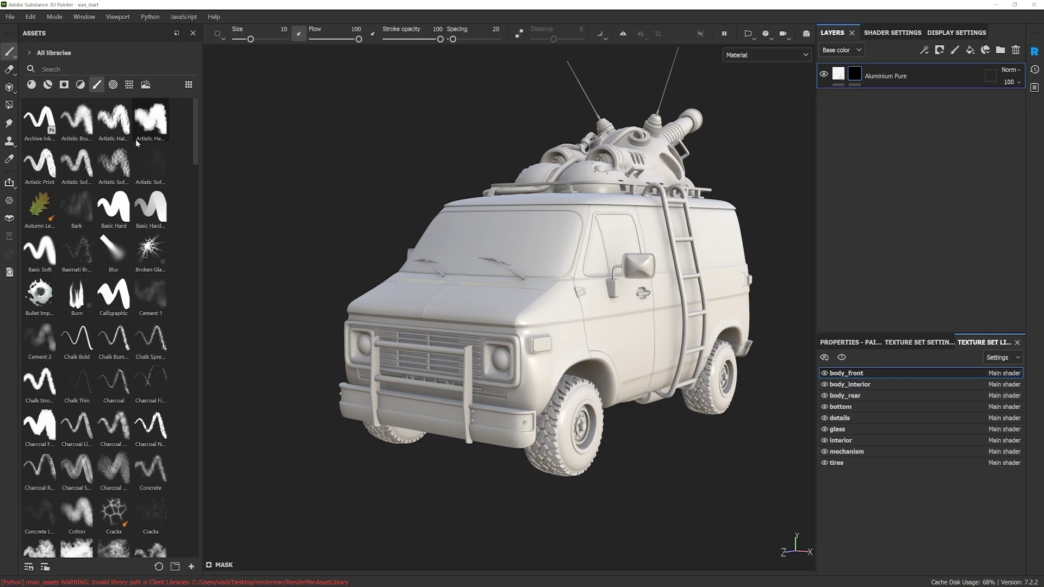
scroll(135, 142, "down", 15)
scroll(132, 275, "up", 3)
scroll(132, 275, "down", 6)
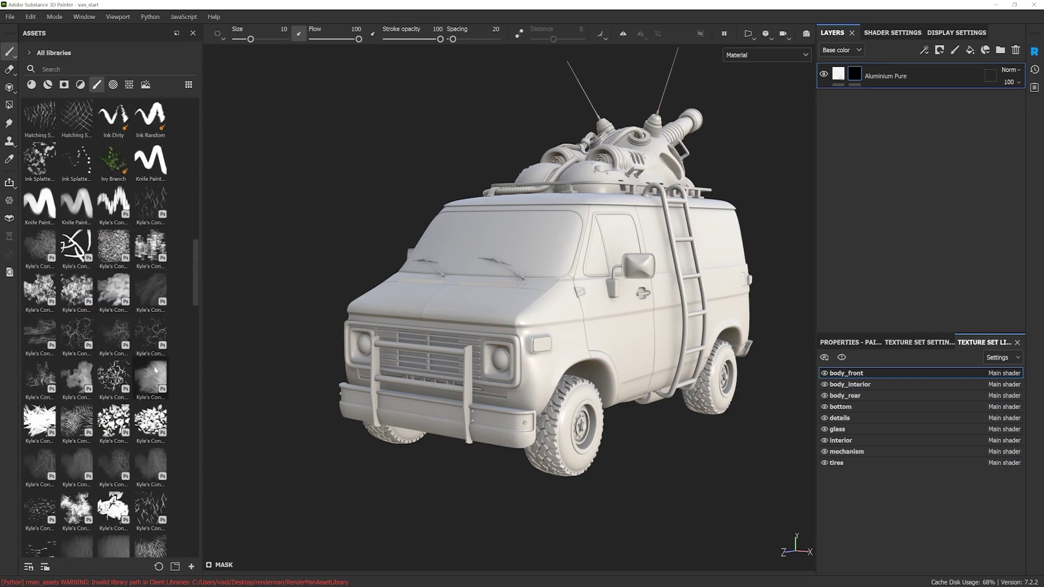
scroll(142, 362, "up", 18)
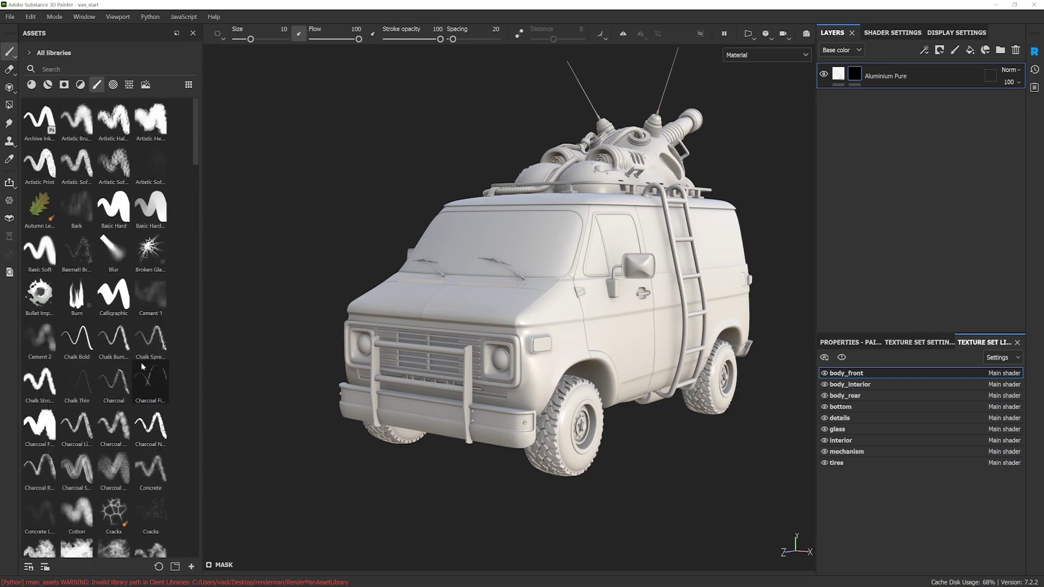
left_click(156, 123)
Paint in the mask to reveal aluminium on the driver-side hood corner and around the side marker light
mouse_move(454, 276)
left_mouse_down("alt")
mouse_move(501, 291)
mouse_move(444, 321)
mouse_move(541, 324)
left_mouse_up("alt")
scroll(541, 324, "up", 5)
scroll(575, 342, "down", 1)
mouse_move(556, 339)
left_mouse_down()
mouse_move(560, 421)
mouse_move(576, 459)
left_mouse_up()
scroll(524, 362, "down", 5)
mouse_move(510, 346)
left_mouse_down("alt")
mouse_move(520, 350)
mouse_move(493, 393)
mouse_move(515, 344)
mouse_move(492, 338)
left_mouse_up("alt")
mouse_move(488, 329)
right_mouse_down("shift")
mouse_move(505, 331)
mouse_move(479, 332)
mouse_move(538, 325)
mouse_move(527, 328)
right_mouse_up("shift")
scroll(529, 327, "down", 3)
mouse_move(529, 325)
left_mouse_down("alt")
mouse_move(520, 319)
mouse_move(508, 344)
mouse_move(482, 325)
mouse_move(516, 341)
mouse_move(507, 337)
left_mouse_up("alt")
scroll(507, 337, "down", 1)
middle_click_drag(507, 337, 436, 293, "alt")
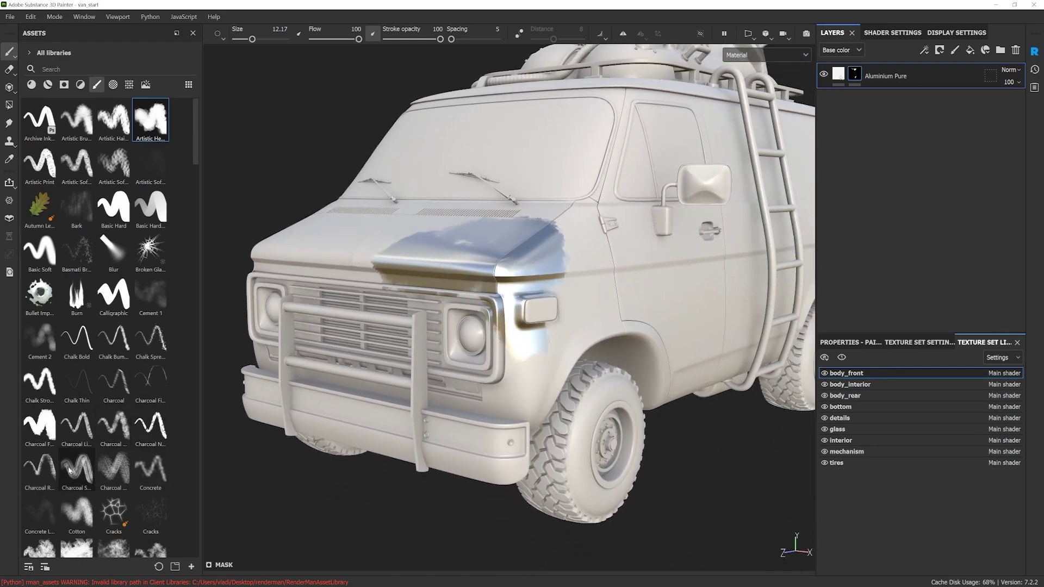
Choose the "Charcoal R..." brush and paint rough aluminium patches across the other half of the hood
left_click(40, 468)
left_click_drag(329, 252, 310, 269, "alt")
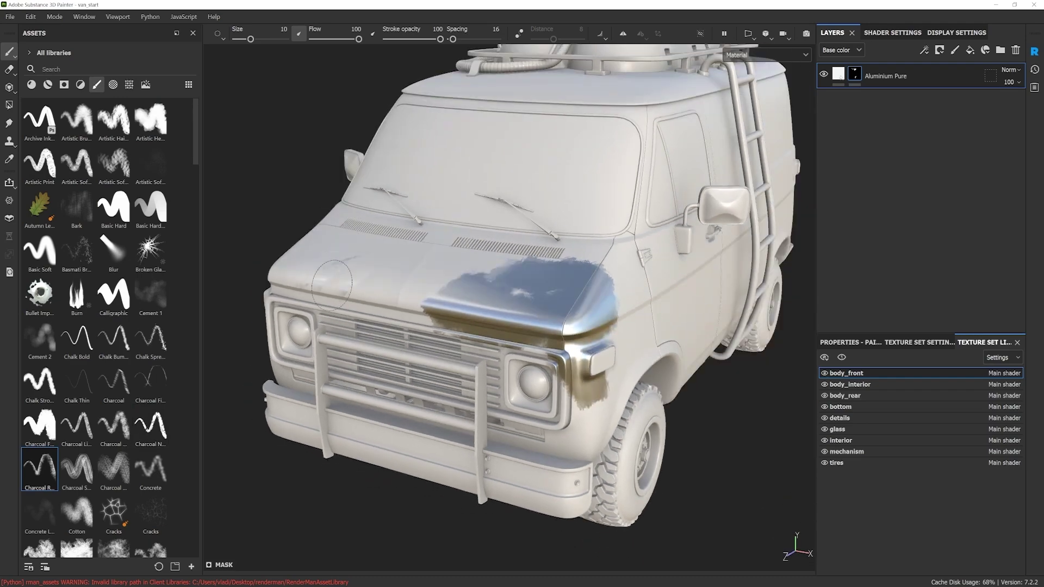
left_click_drag(407, 292, 535, 315, "alt")
right_click_drag(294, 310, 343, 307, "alt")
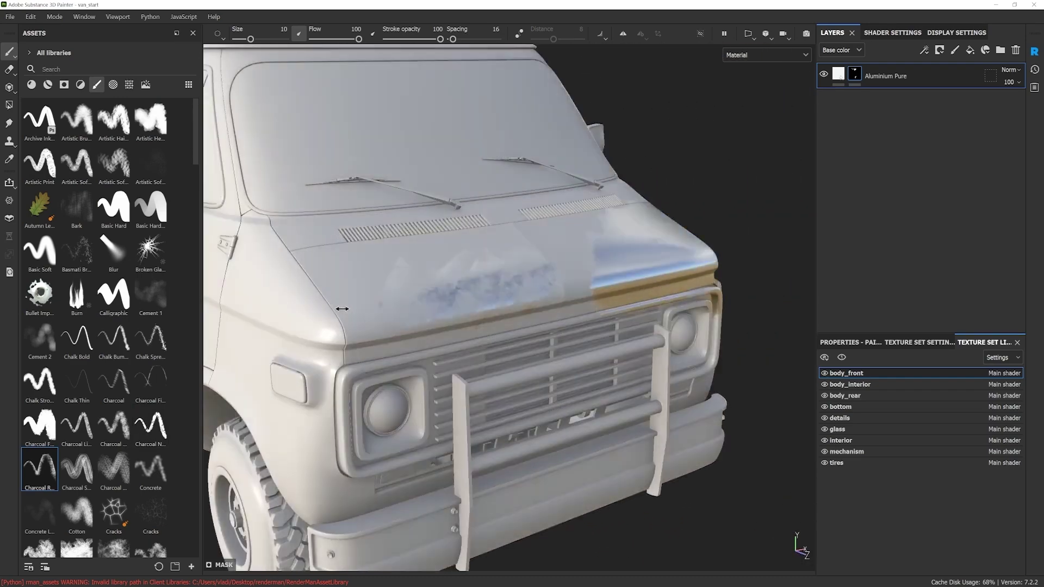
left_click_drag(343, 308, 354, 306, "alt")
mouse_move(267, 277)
left_mouse_down()
mouse_move(310, 340)
mouse_move(374, 340)
left_mouse_up()
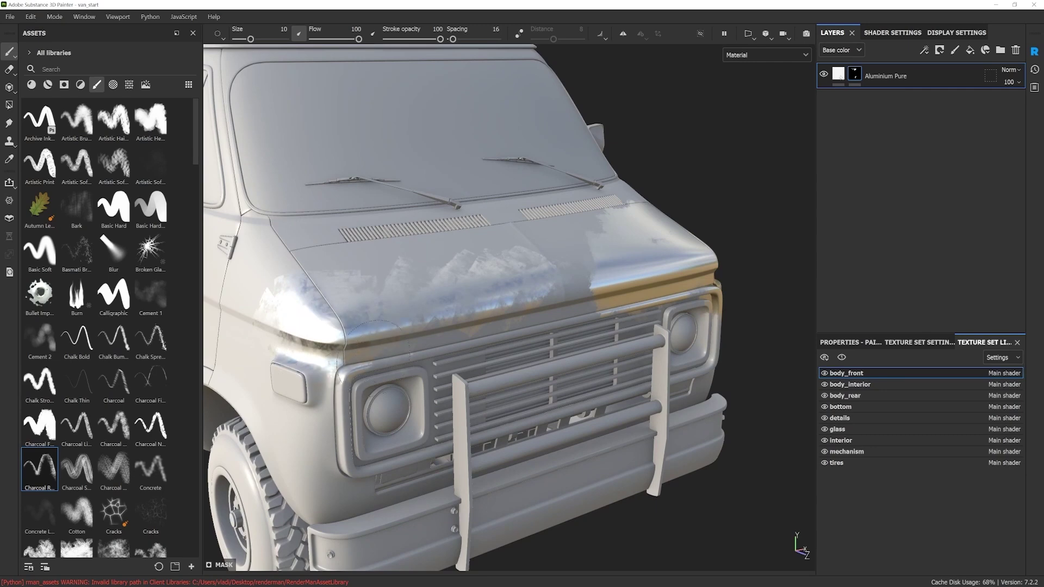
mouse_move(342, 272)
left_mouse_down()
mouse_move(296, 269)
mouse_move(549, 250)
left_mouse_up()
right_click_drag(652, 327, 632, 345, "alt")
mouse_move(631, 346)
left_mouse_down("alt")
mouse_move(420, 326)
mouse_move(601, 345)
mouse_move(534, 327)
mouse_move(520, 308)
mouse_move(529, 300)
left_mouse_up("alt")
Reset the Aluminium Pure layer's painted mask with a new black mask
left_click(858, 76)
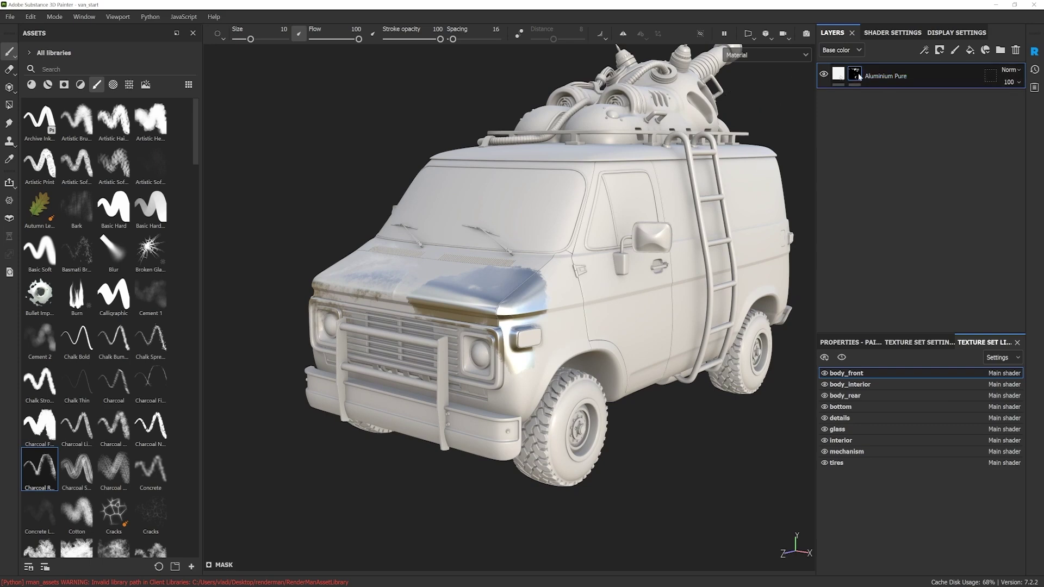
right_click(855, 77)
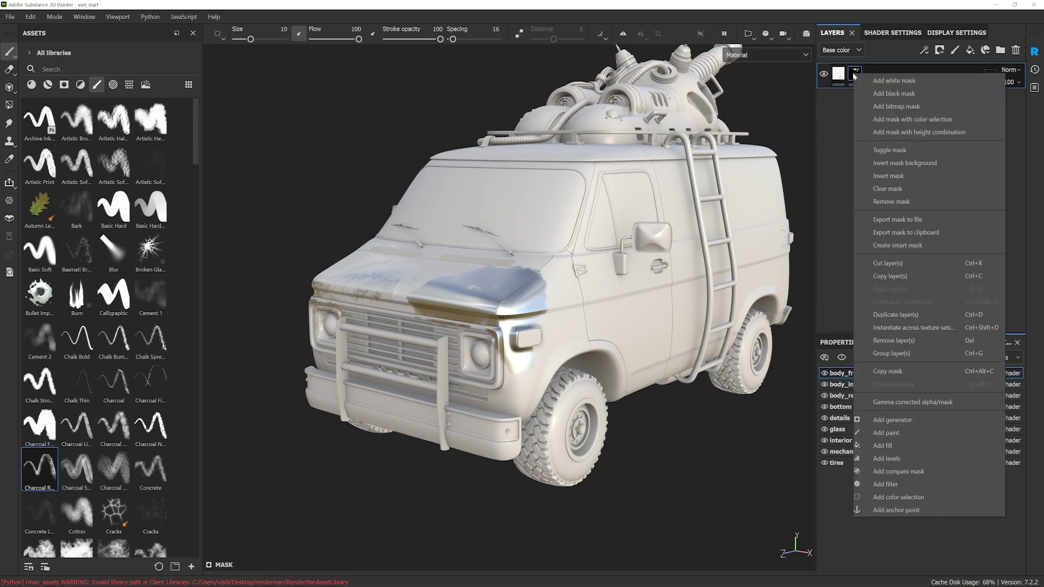
left_click(896, 94)
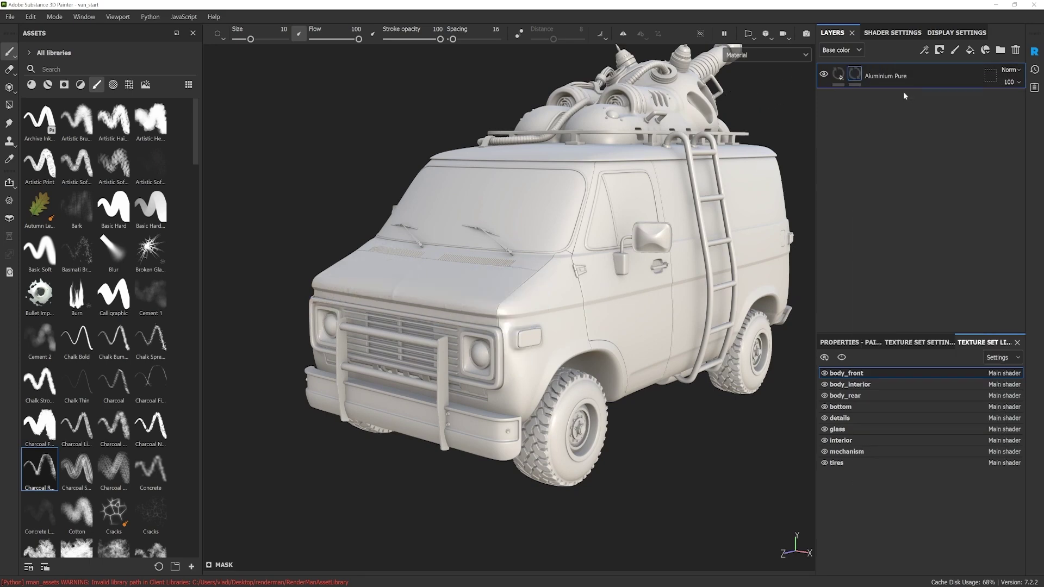
left_click_drag(563, 287, 677, 303, "alt")
right_click_drag(676, 302, 558, 319, "shift")
Show the brush properties of the mask and the layer's fill properties, and enlarge the properties area
left_click(856, 82)
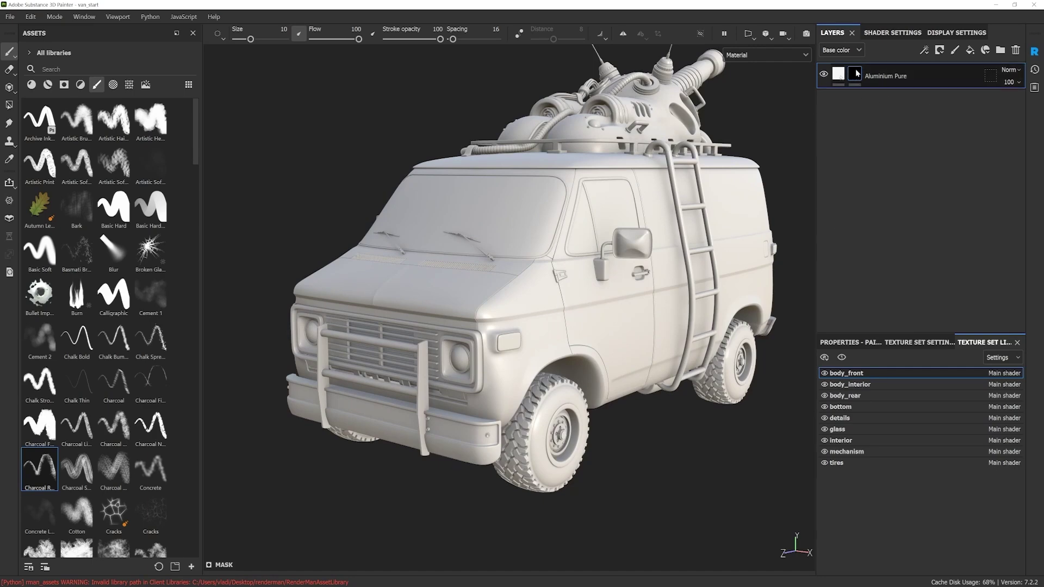
left_click(858, 343)
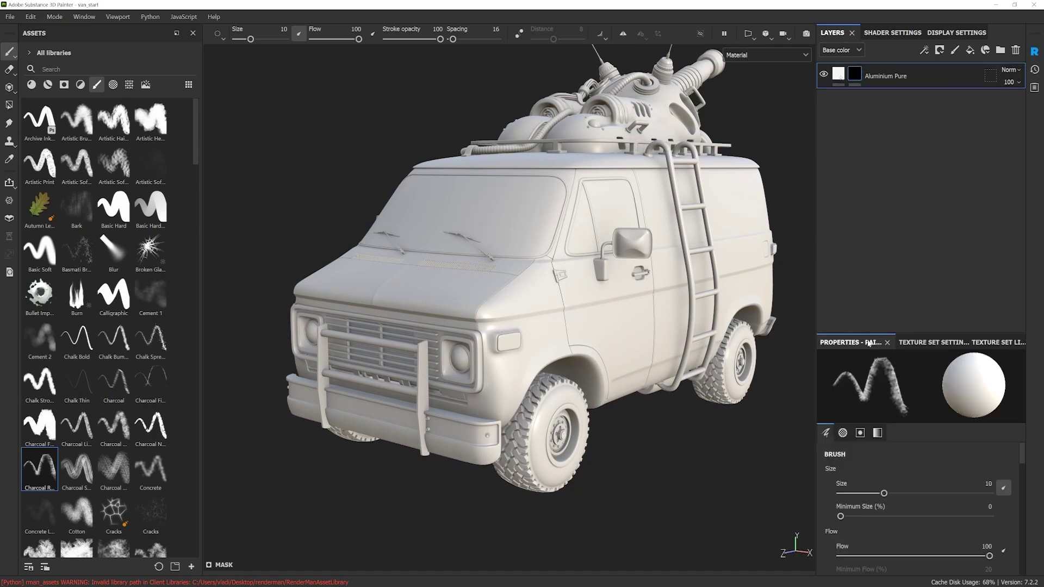
left_click(844, 72)
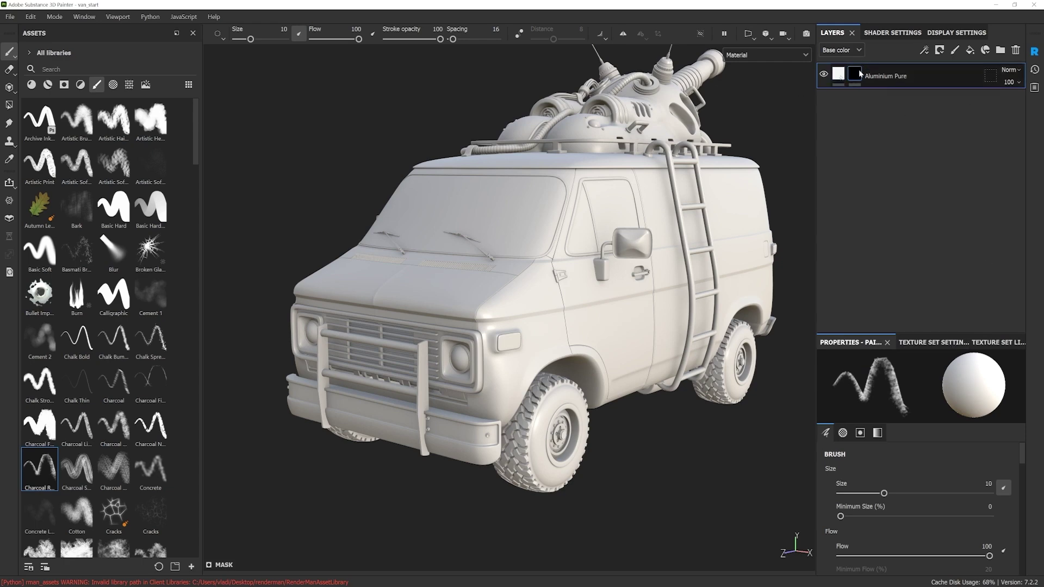
left_click(840, 74)
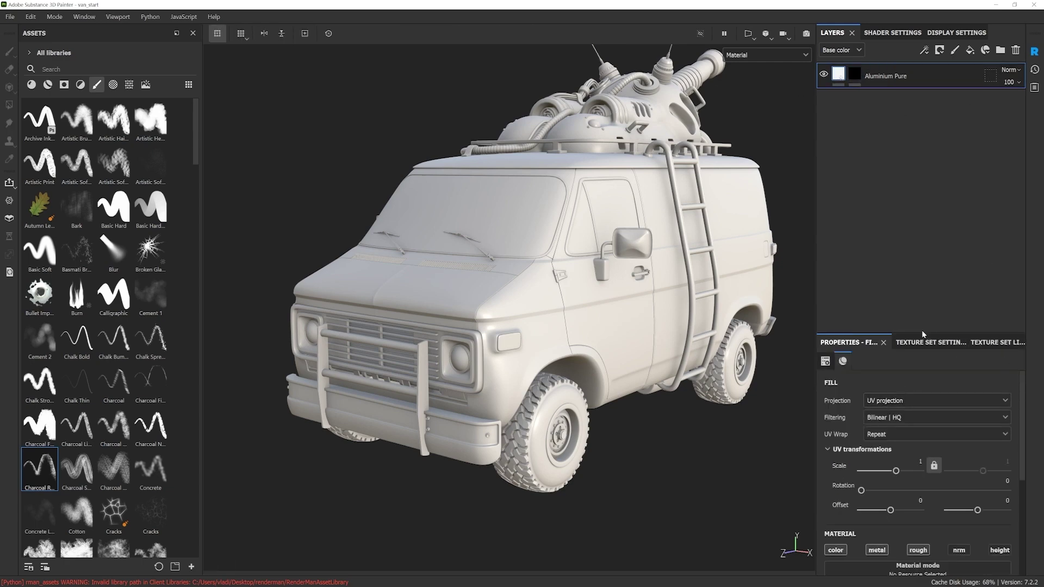
left_click_drag(922, 333, 923, 208)
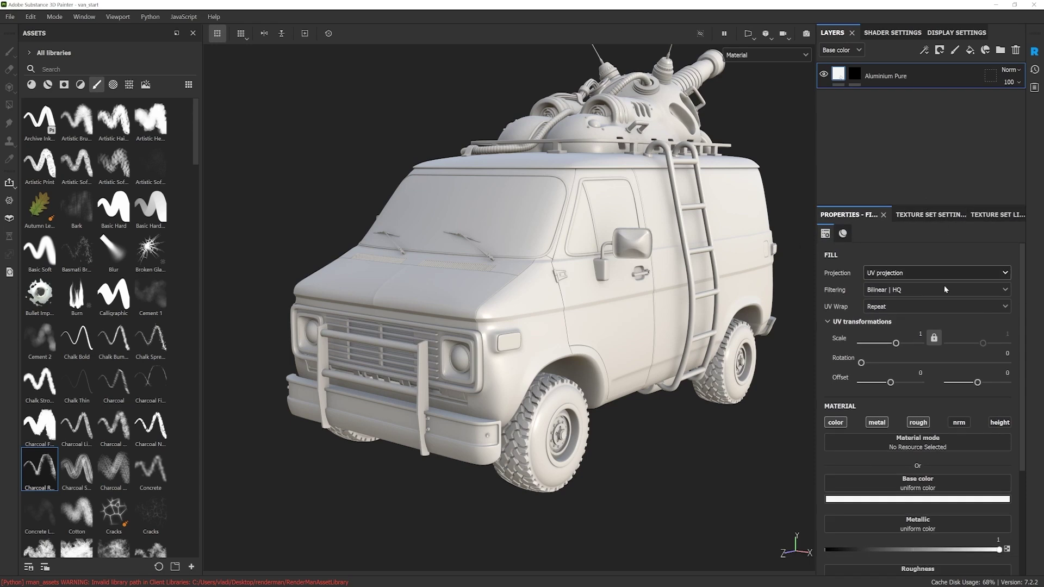
Select the Aluminium Pure mask, try a brush size of 34.4 and set it to 11.98
left_click(855, 75)
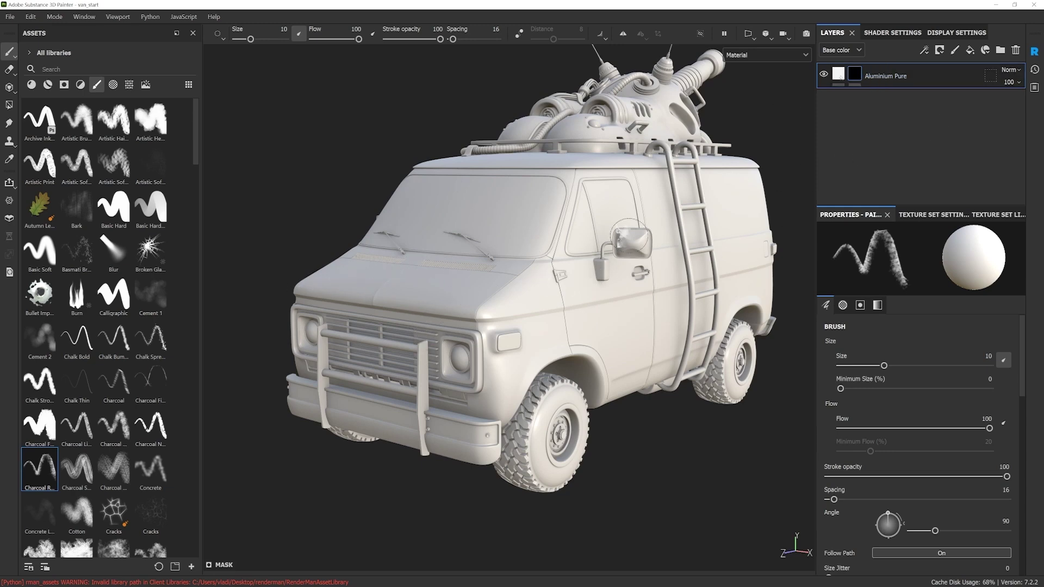
left_click_drag(885, 366, 926, 366)
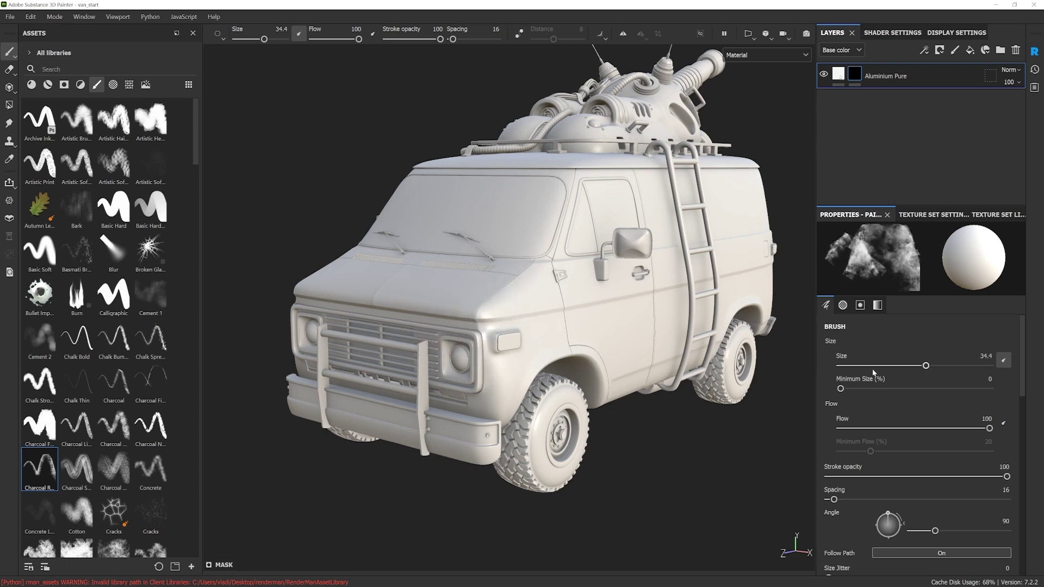
left_click_drag(924, 368, 889, 368)
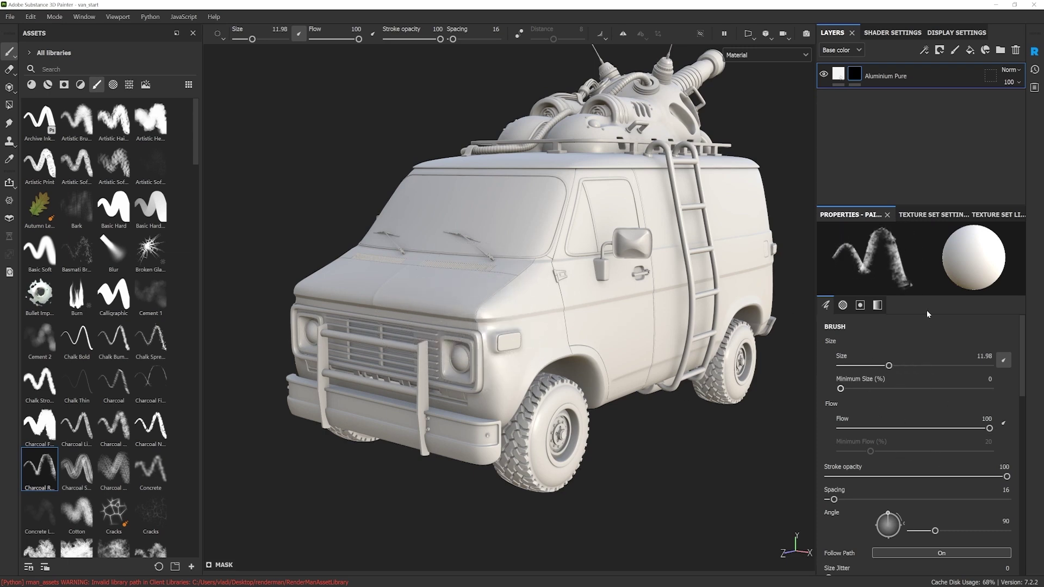
left_click_drag(569, 317, 584, 326, "alt")
middle_click_drag(584, 327, 582, 348, "alt")
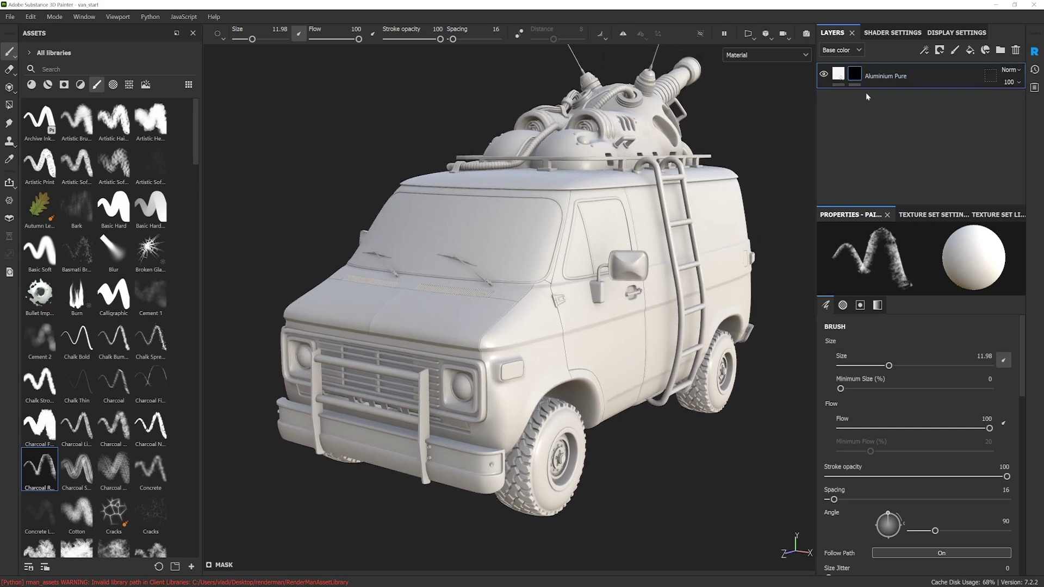
Add a Paint effect to the Aluminium Pure layer's black mask
left_click(854, 75)
mouse_move(856, 78)
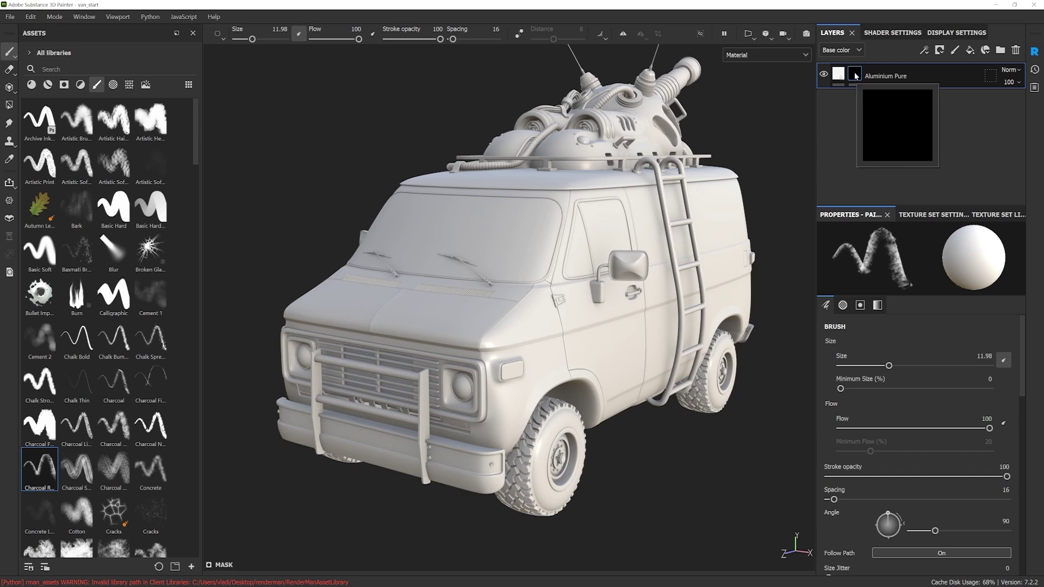
right_click(856, 76)
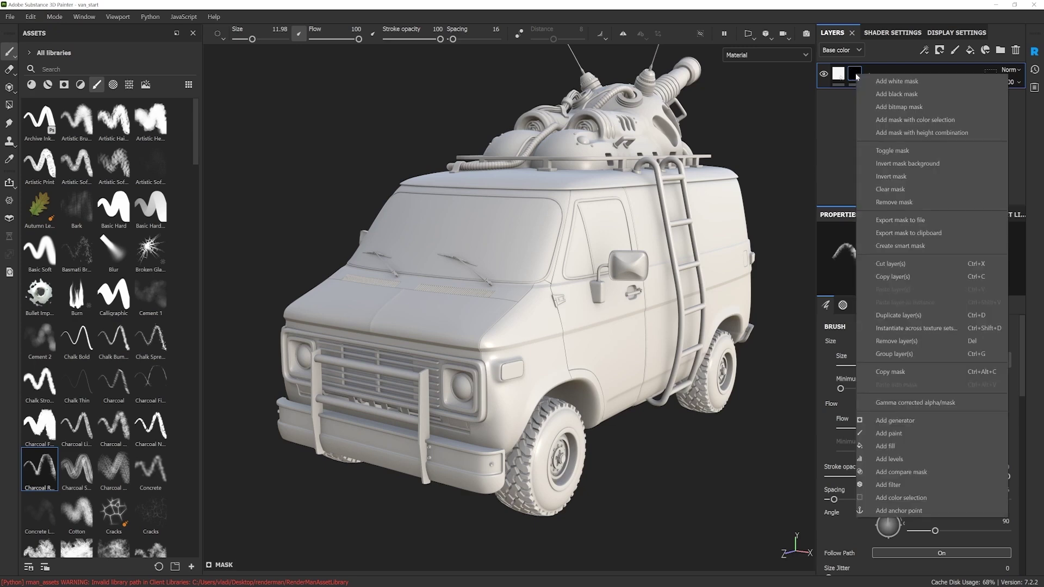
left_click(890, 433)
Paint rough charcoal strokes in the Paint effect to reveal aluminium on the hood and front fender
left_click_drag(546, 359, 489, 346, "alt")
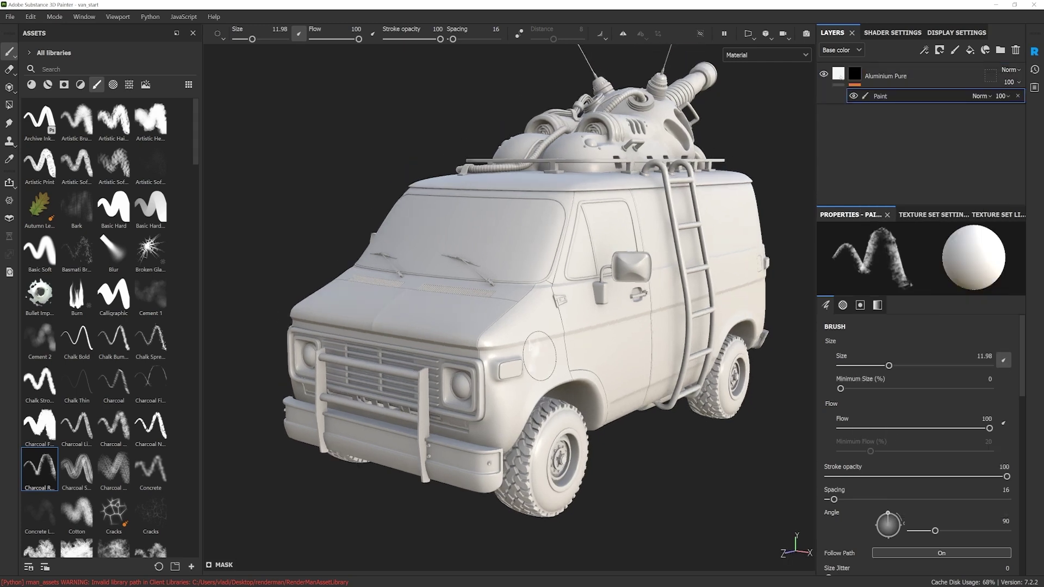
middle_click_drag(488, 344, 509, 338, "alt")
right_click_drag(519, 320, 463, 328, "shift")
mouse_move(458, 322)
left_mouse_down("alt")
mouse_move(449, 306)
mouse_move(490, 323)
mouse_move(536, 324)
mouse_move(549, 365)
left_mouse_up("alt")
left_click_drag(582, 326, 599, 356, "alt")
right_click_drag(595, 357, 532, 356, "shift")
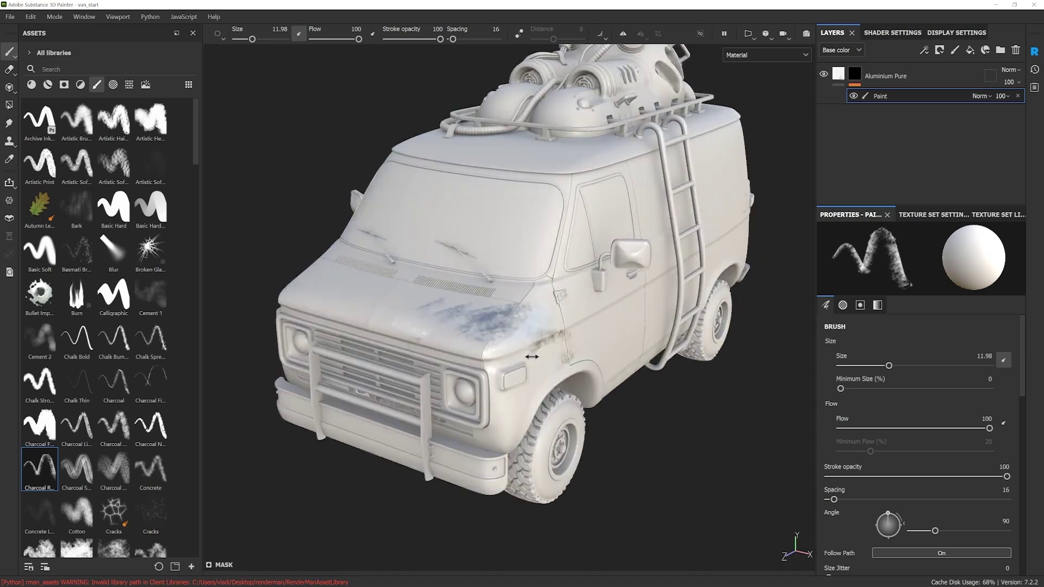
left_click_drag(684, 177, 680, 169, "alt")
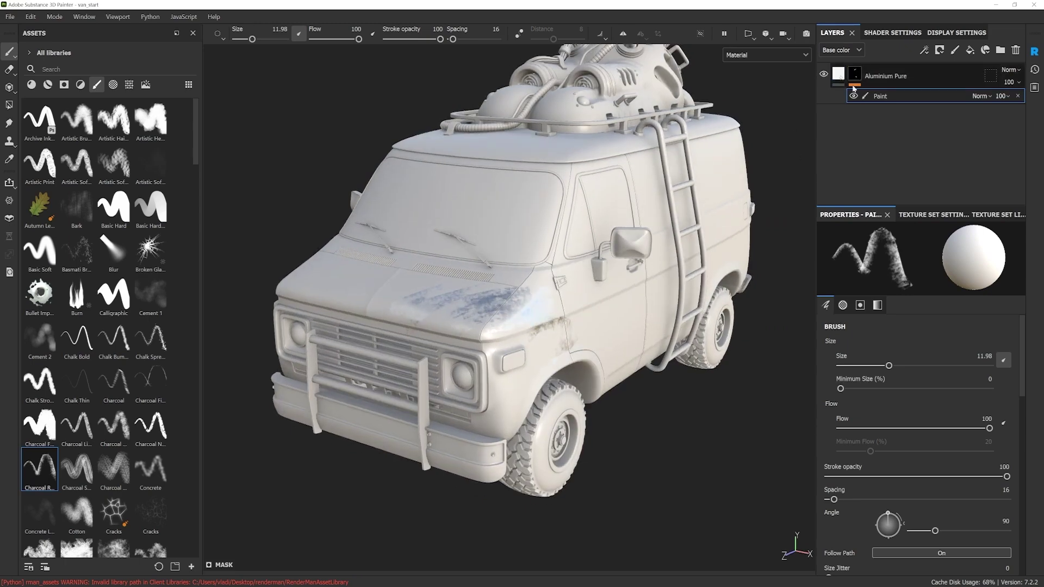
Toggle the Paint effect's visibility off and back on to compare the painted aluminium
left_click(855, 96)
left_click(855, 96)
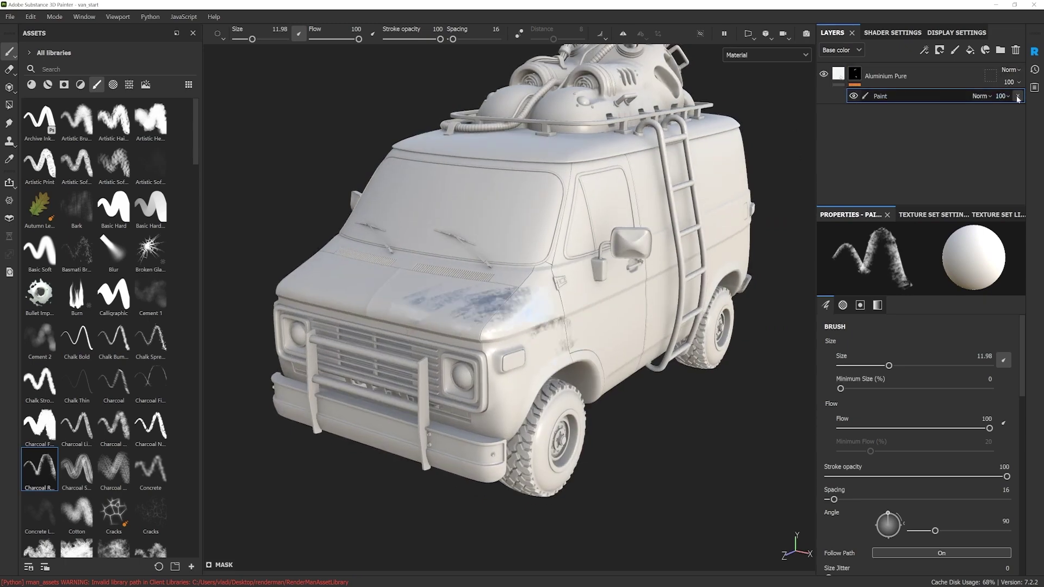
mouse_move(1024, 116)
left_mouse_down()
mouse_move(1000, 116)
mouse_move(1024, 116)
left_mouse_up()
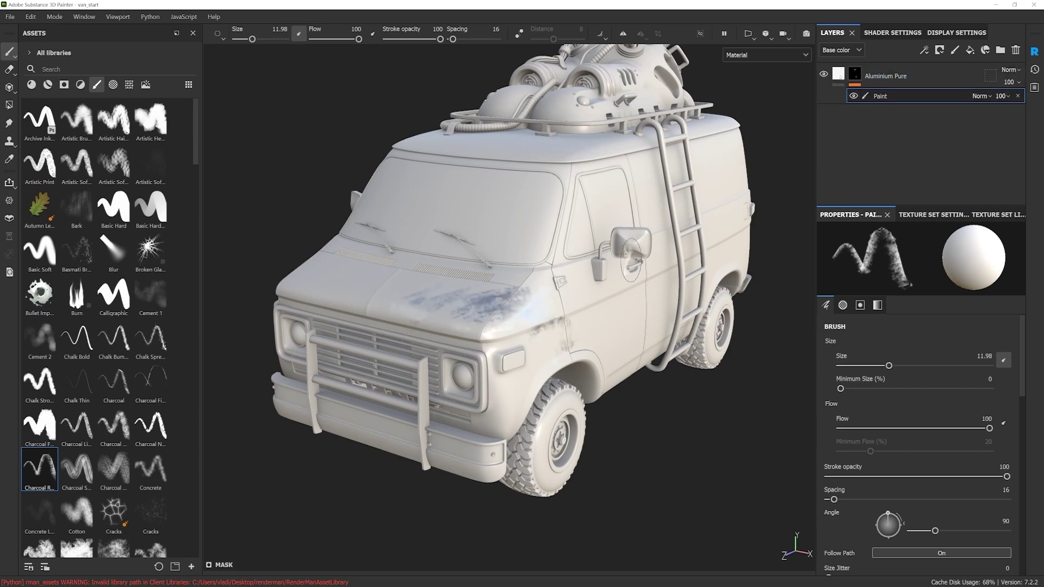
Add a second Paint effect to the Aluminium Pure mask and paint a soft cloudy Artistic brush patch on the side door
left_click_drag(646, 244, 600, 264, "alt")
right_click_drag(542, 272, 480, 292, "shift")
right_click(855, 76)
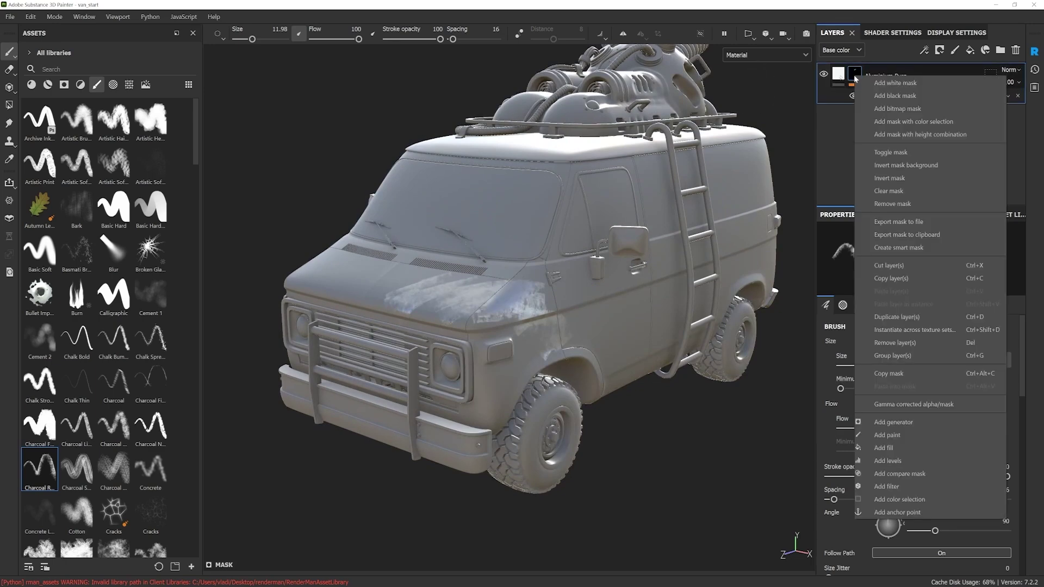
left_click(899, 435)
left_click_drag(623, 351, 570, 346, "alt")
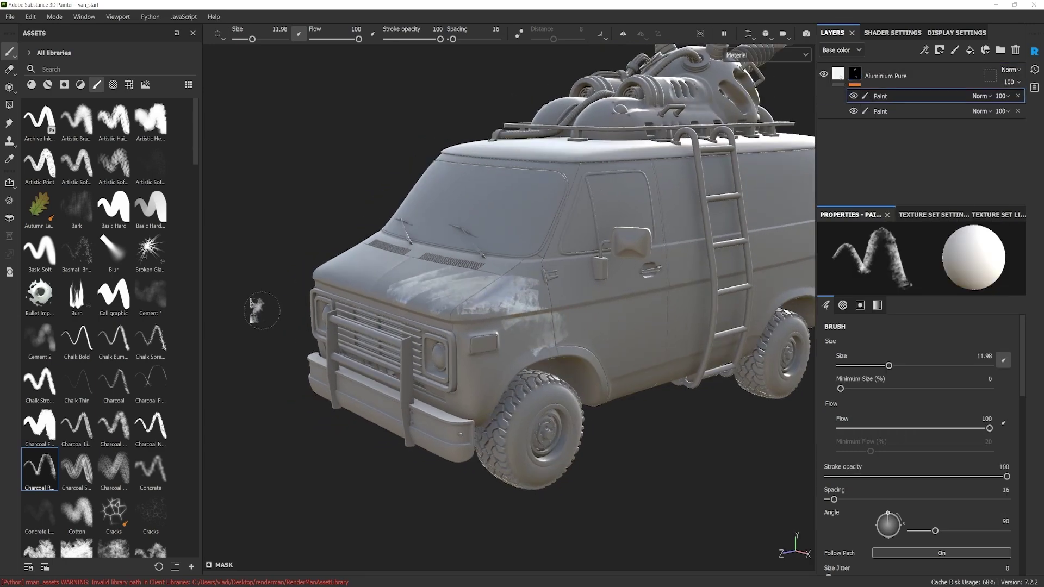
left_click(151, 118)
mouse_move(612, 301)
left_mouse_down()
mouse_move(641, 333)
mouse_move(645, 319)
mouse_move(598, 305)
left_mouse_up()
Toggle each of the two Paint effects off and on to compare the door patch with the hood strokes
left_click(853, 96)
left_click(853, 96)
left_click(853, 111)
left_click(853, 111)
left_click(853, 96)
left_click(853, 96)
mouse_move(574, 305)
left_mouse_down("alt")
mouse_move(567, 330)
mouse_move(617, 333)
left_mouse_up("alt")
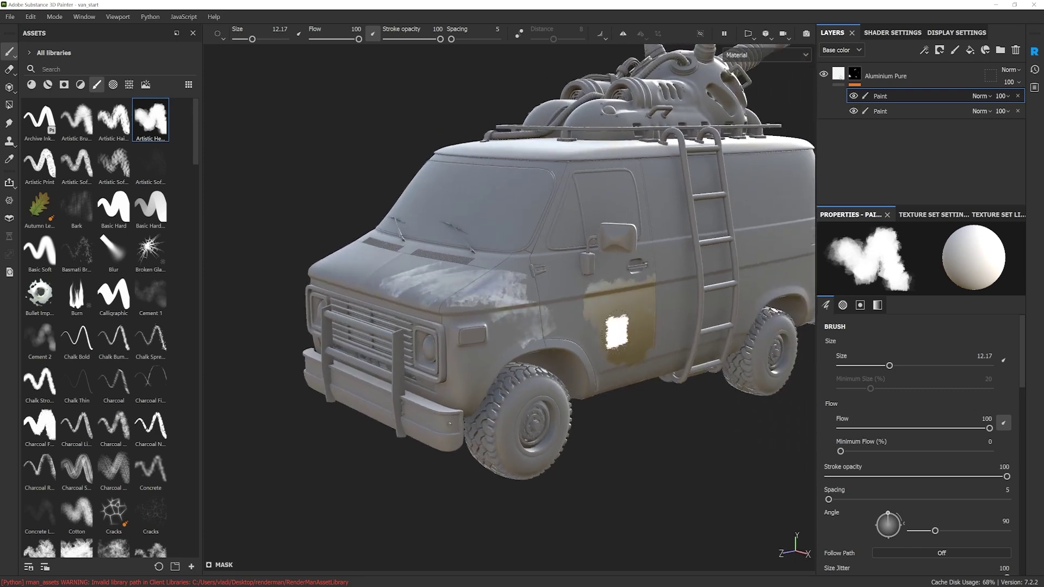
left_click_drag(543, 262, 580, 292, "alt")
left_click_drag(549, 326, 544, 324, "alt")
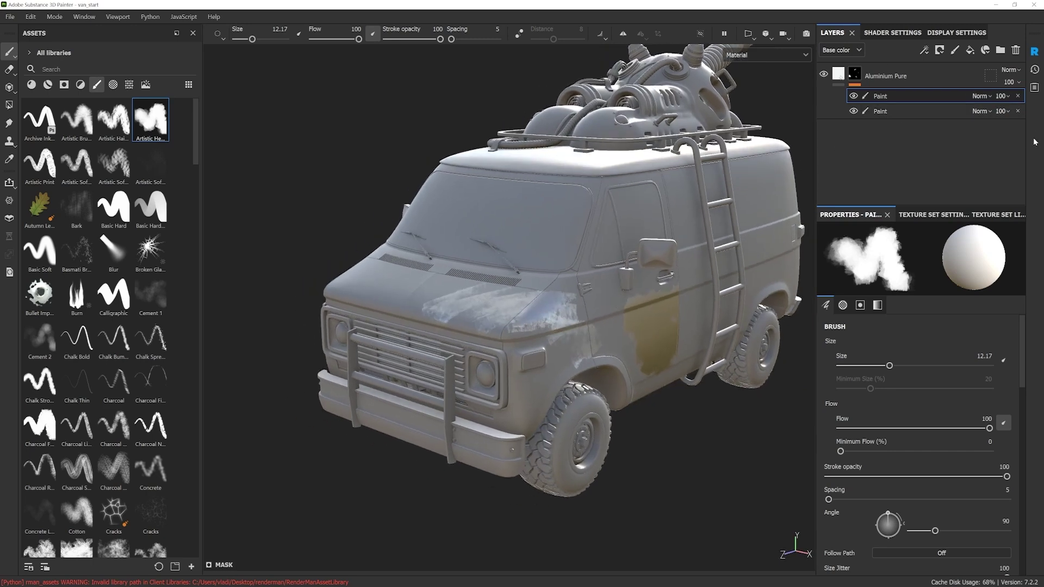
Delete both Paint effects from the Aluminium Pure mask and add a fresh Paint effect
left_click(1018, 111)
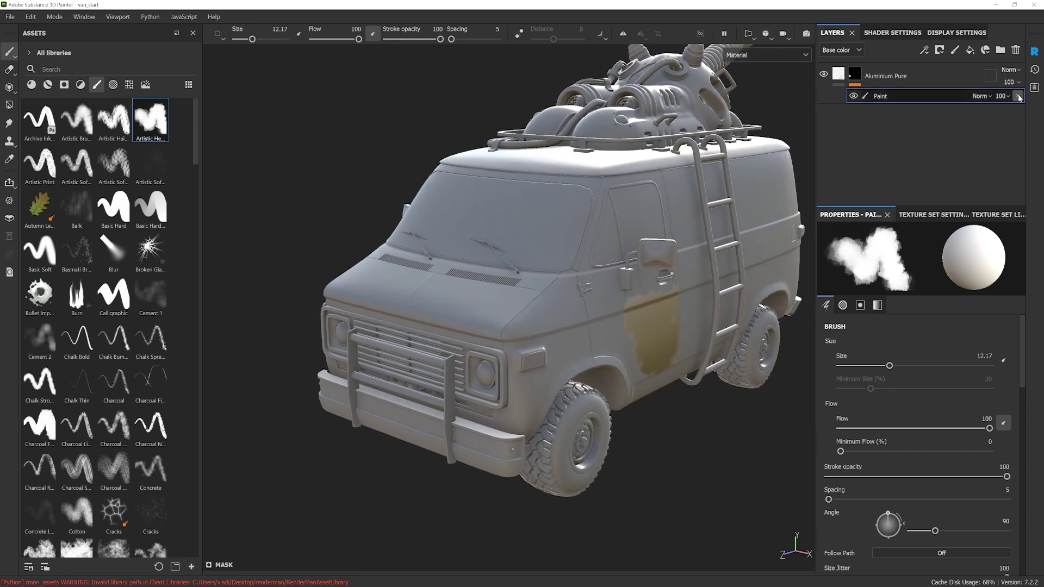
left_click(1018, 96)
right_click(858, 77)
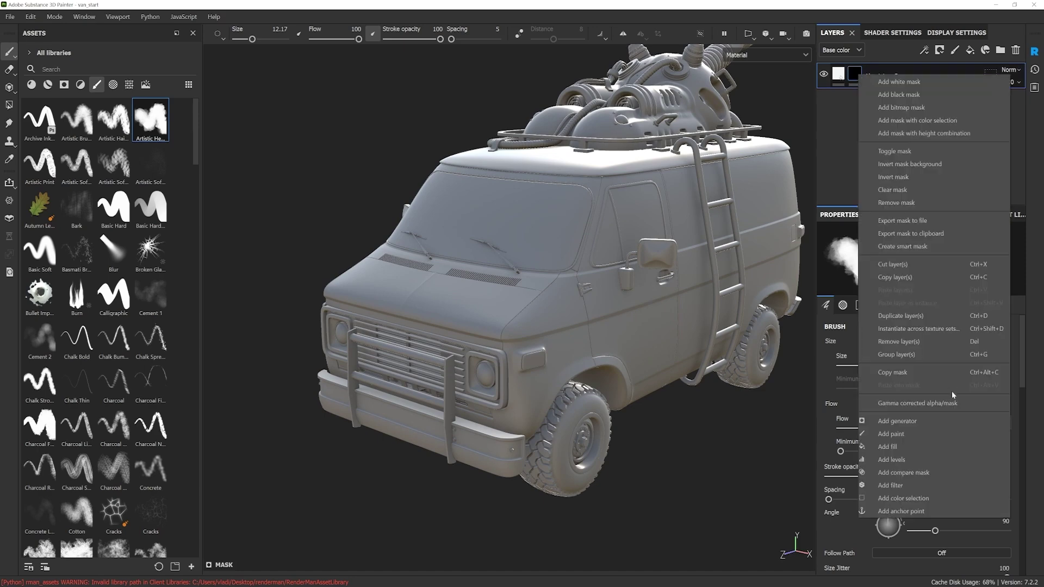
left_click(902, 434)
left_click_drag(525, 320, 530, 348, "alt")
right_click_drag(541, 333, 523, 349, "shift")
left_click_drag(541, 342, 587, 302, "alt")
key("ctrl+z")
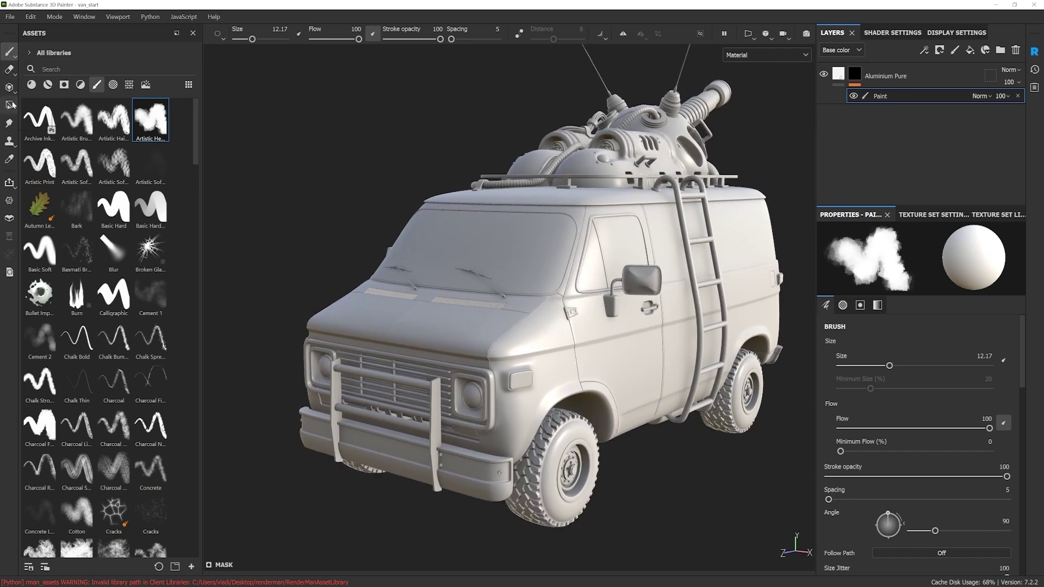
Switch to the Polygon Fill tool for filling the mask by mesh geometry
left_click(10, 105)
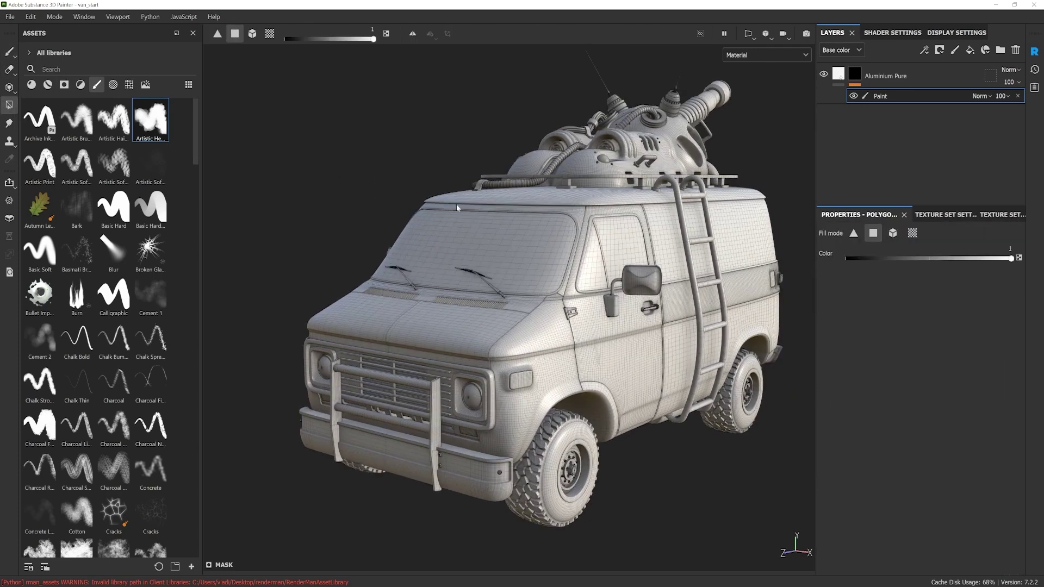
left_click_drag(455, 245, 426, 240, "alt")
left_click_drag(463, 276, 478, 274, "alt")
left_click_drag(463, 358, 438, 338, "alt")
left_click_drag(556, 391, 534, 343, "alt")
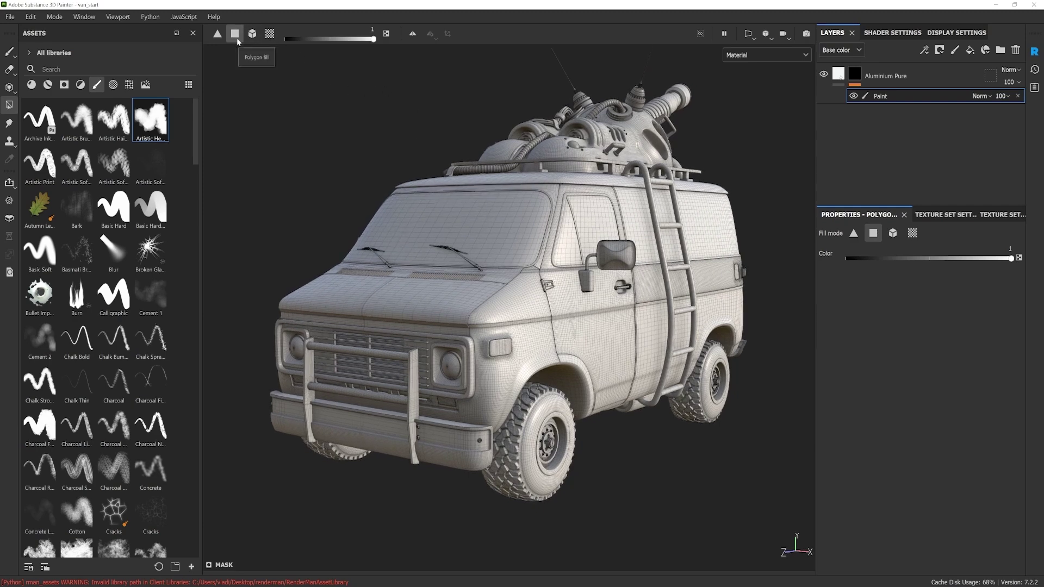
Try polygon fill on an area across the van's hood and windshield, and undo it
left_click_drag(366, 271, 348, 280, "alt")
mouse_move(291, 253)
left_mouse_down()
mouse_move(377, 327)
mouse_move(453, 332)
mouse_move(439, 325)
left_mouse_up()
key("ctrl+z")
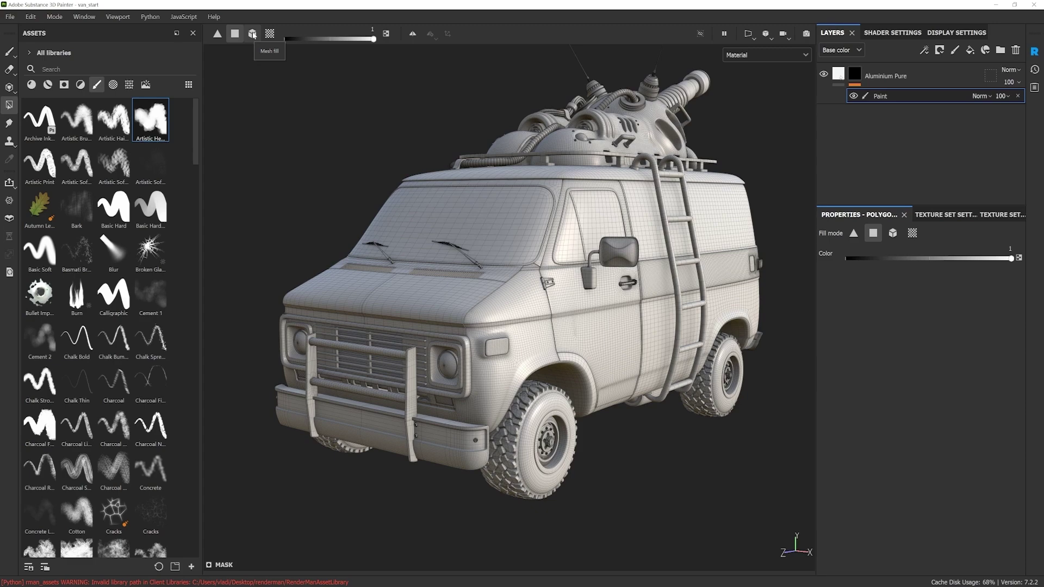
Use mesh fill to reveal aluminium on the whole frame around the front grille
left_click(253, 35)
scroll(493, 311, "up", 5)
scroll(493, 314, "down", 6)
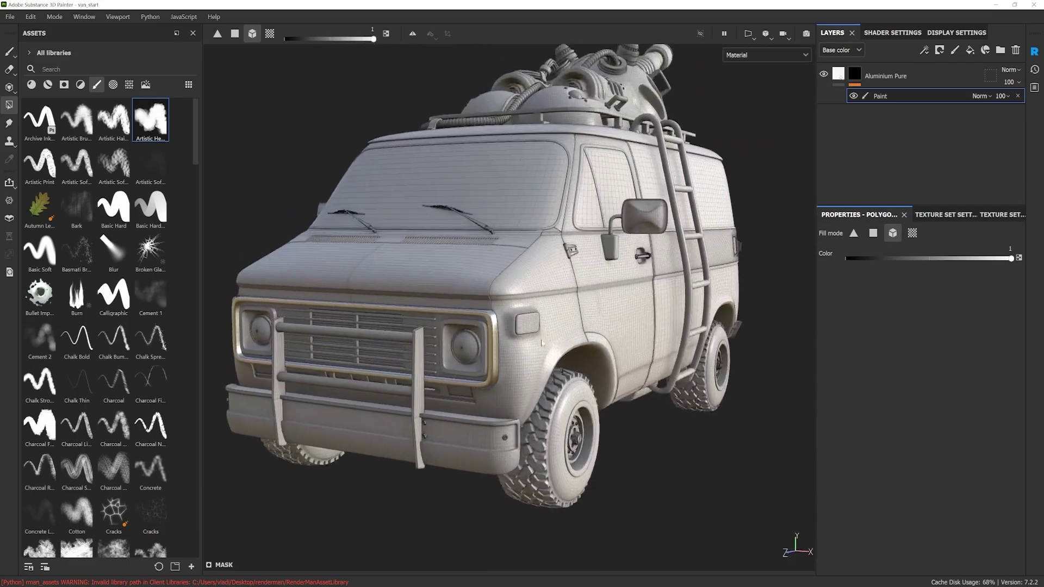
scroll(542, 343, "down", 5)
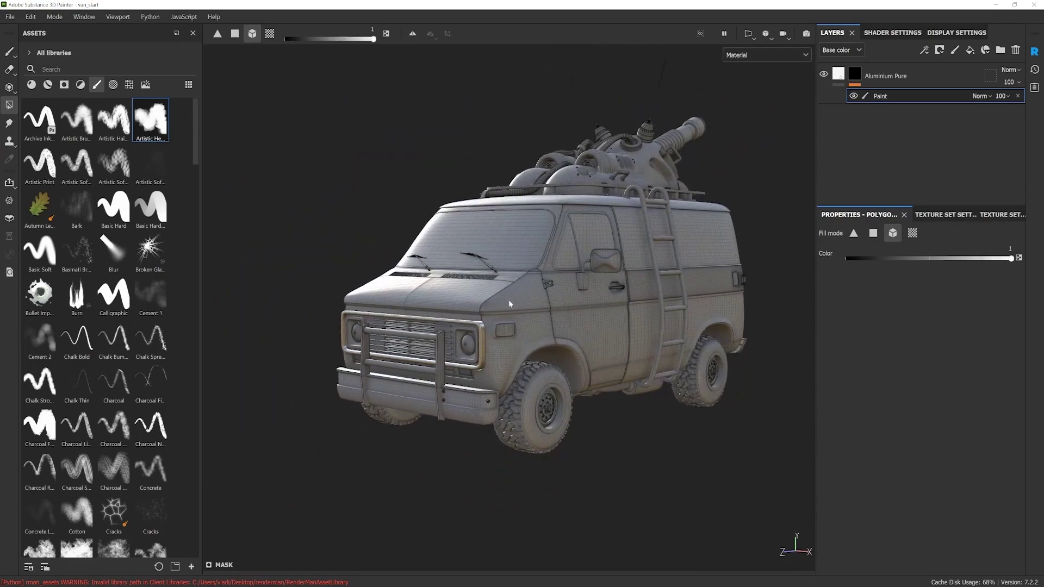
left_click_drag(509, 301, 523, 318, "alt")
middle_click_drag(498, 357, 462, 350, "alt")
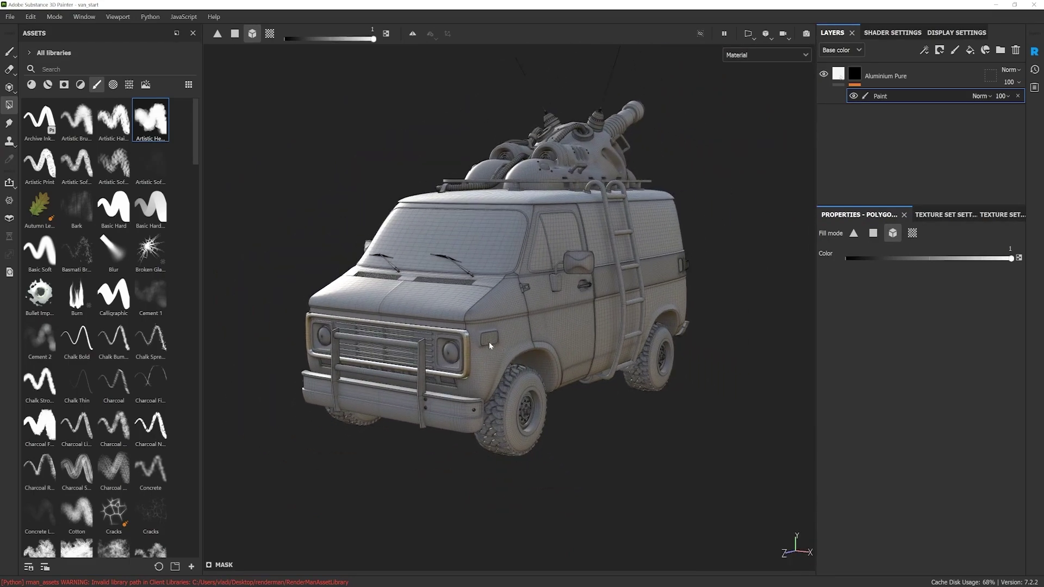
Show the 3D and 2D views side by side and fill one front door's UV island using the UV fill mode
key("F1")
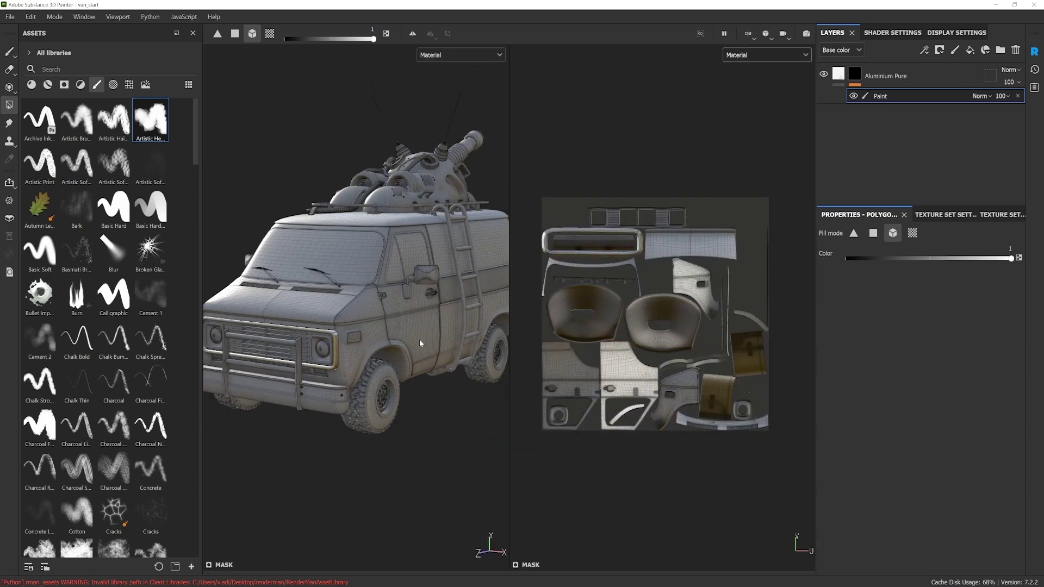
left_click_drag(422, 351, 420, 304, "alt")
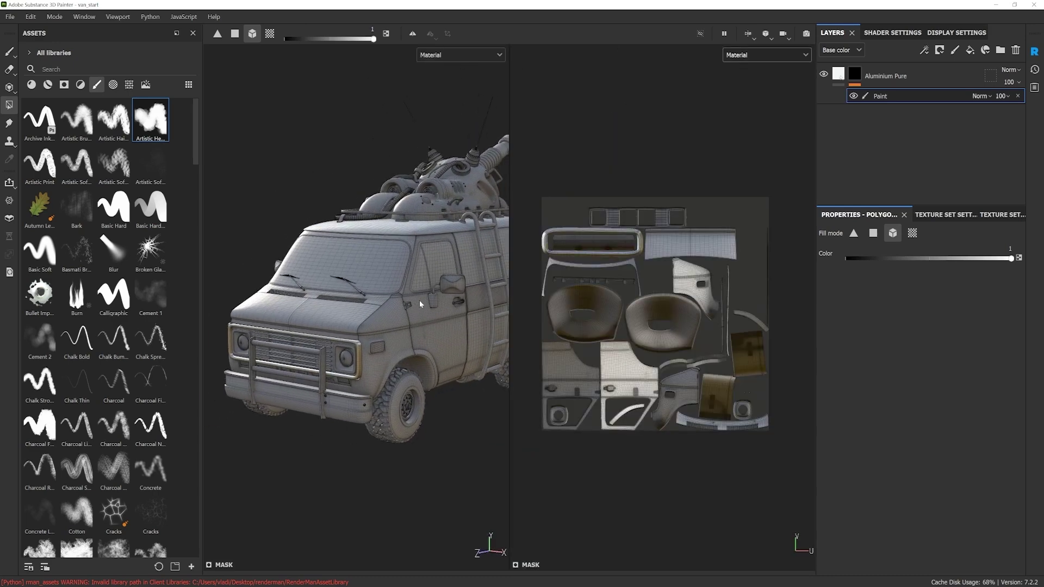
left_click(270, 34)
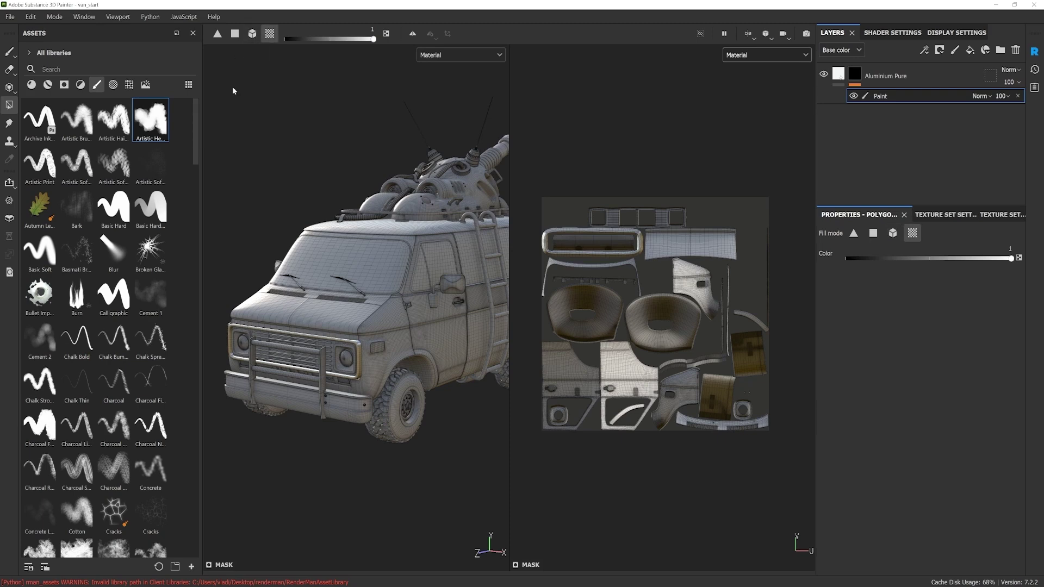
left_click(596, 300)
key("ctrl+z")
left_click(564, 368)
scroll(449, 334, "up", 5)
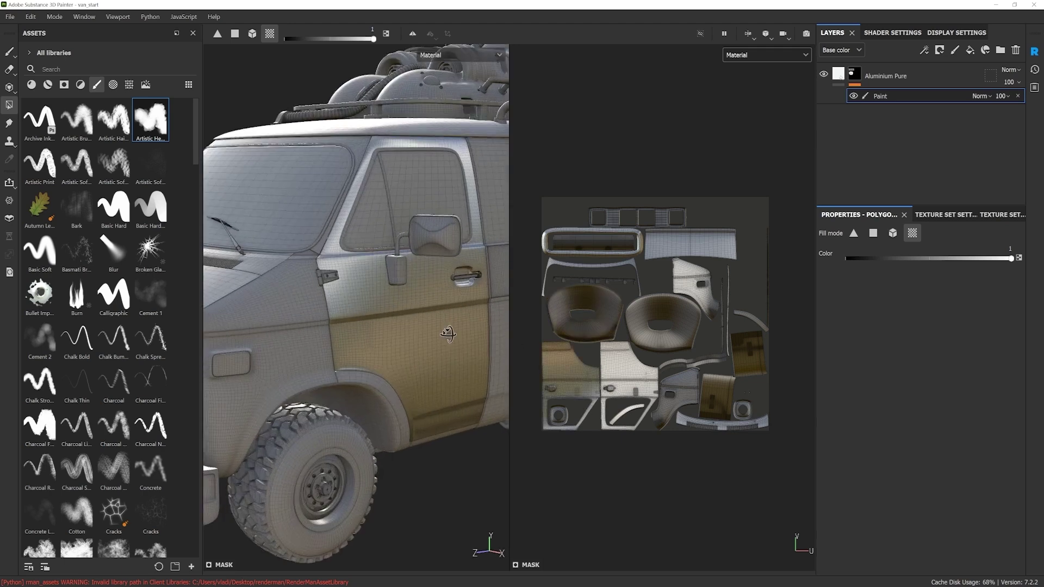
scroll(430, 341, "down", 5)
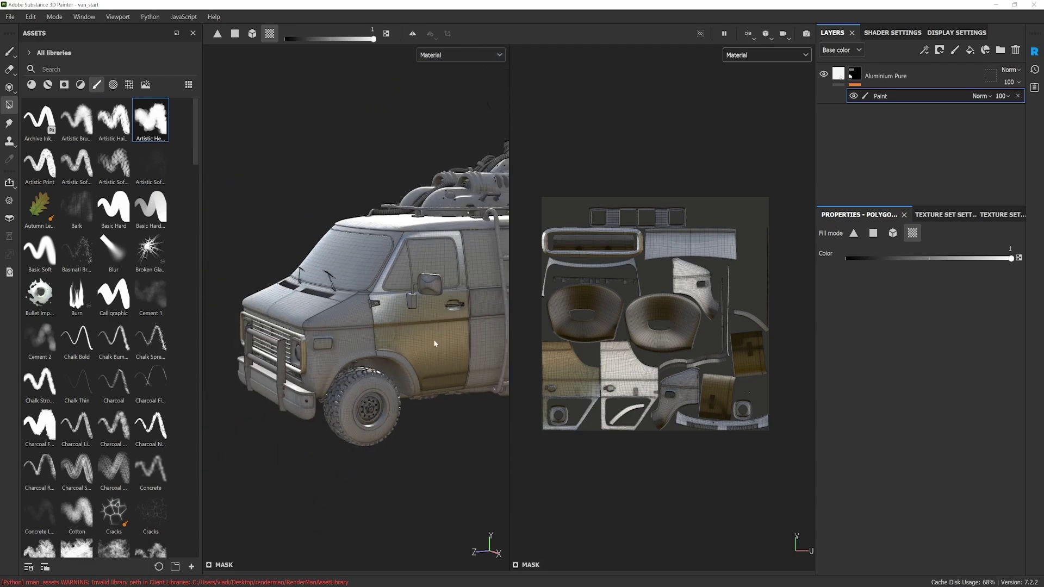
Fill the UV island of the front door on the van's opposite side with aluminium
left_click_drag(433, 340, 468, 331, "alt")
left_click_drag(326, 353, 630, 382, "alt")
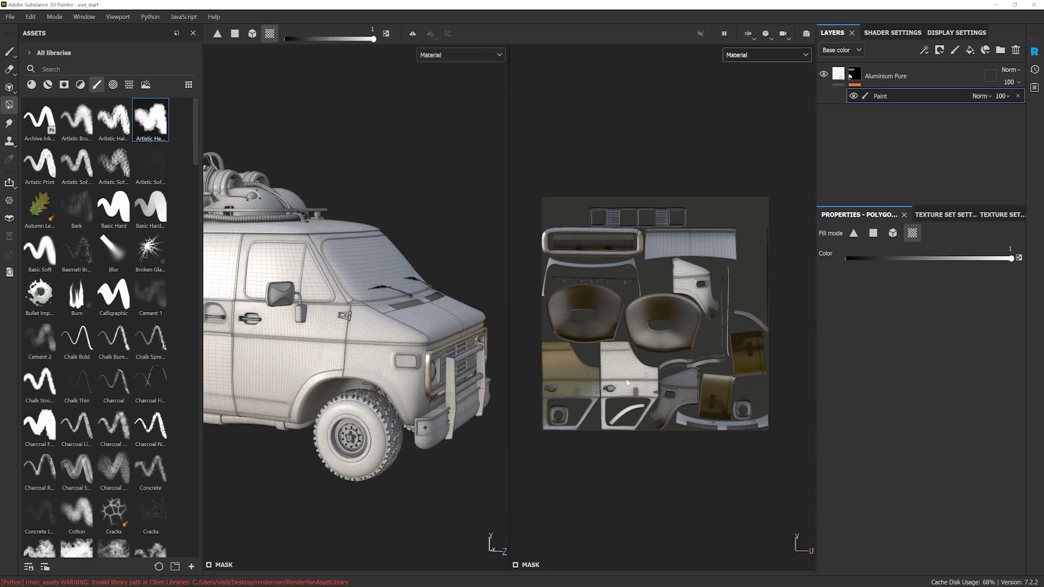
left_click(615, 372)
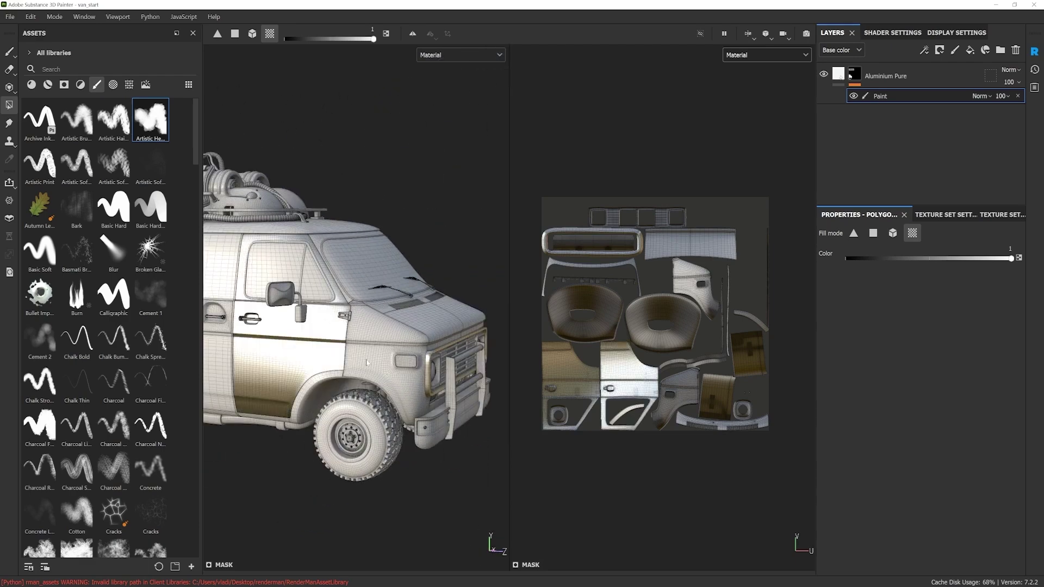
Examine the aluminium-filled doors on the van from several angles
left_click_drag(351, 354, 364, 375, "alt")
right_click_drag(363, 370, 321, 347, "shift")
left_click_drag(322, 348, 253, 351, "alt")
middle_click_drag(345, 326, 261, 275, "alt")
left_click_drag(485, 367, 466, 369, "alt")
middle_click_drag(474, 356, 464, 376, "alt")
left_click_drag(463, 310, 442, 286, "alt")
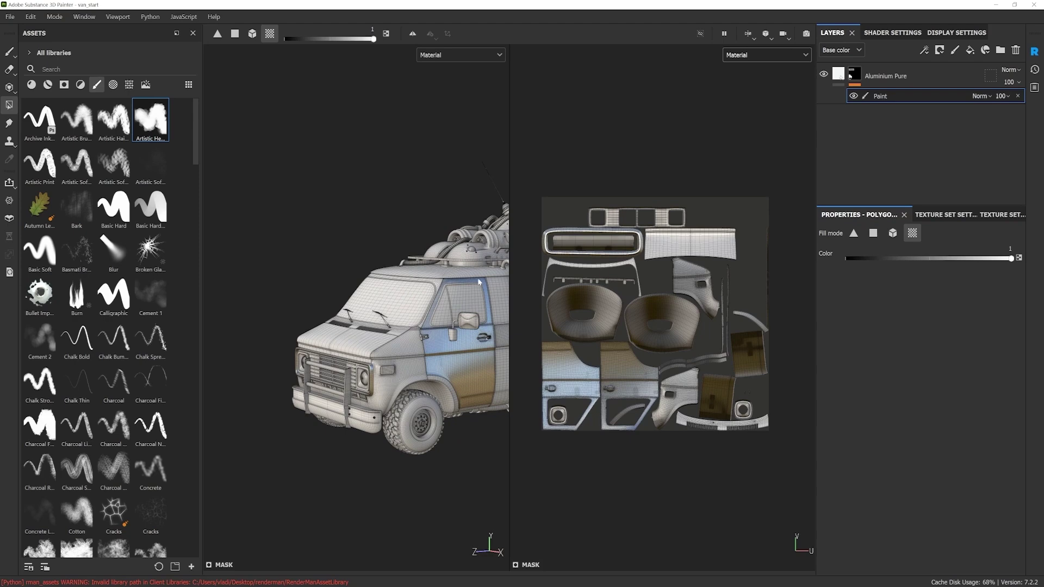
left_click_drag(464, 381, 426, 360, "alt")
right_click_drag(426, 360, 437, 365, "shift")
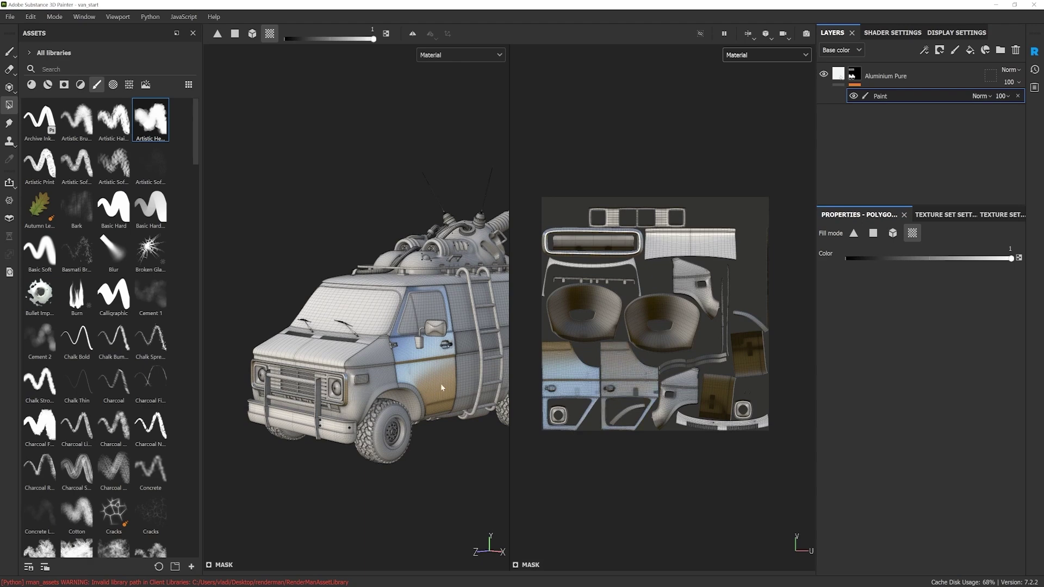
Undo the aluminium fills on both front doors
key("ctrl+z")
middle_click_drag(434, 384, 445, 385, "alt")
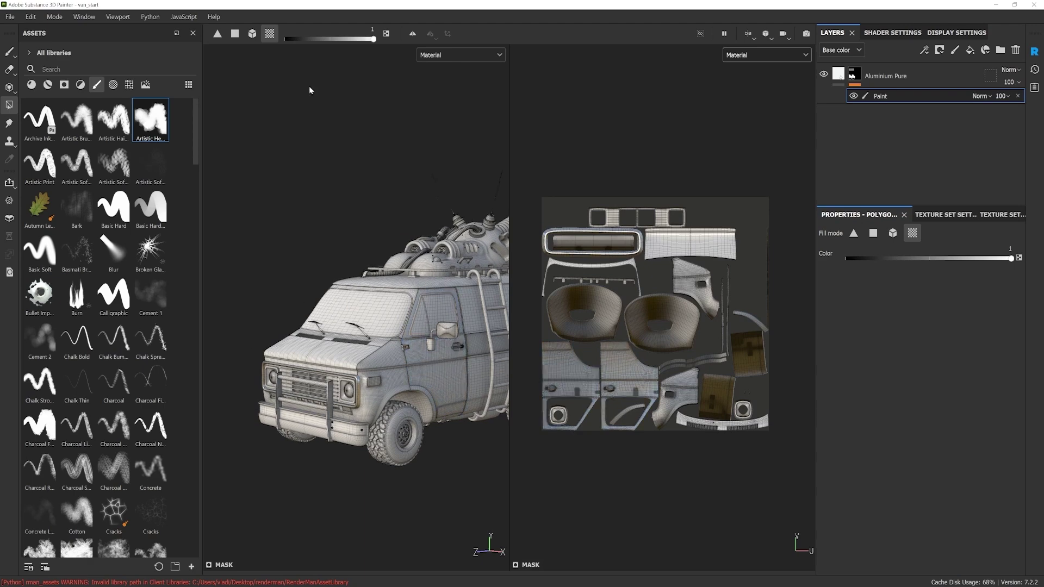
Set the fill mode back to mesh fill and show only the 3D view
left_click(253, 34)
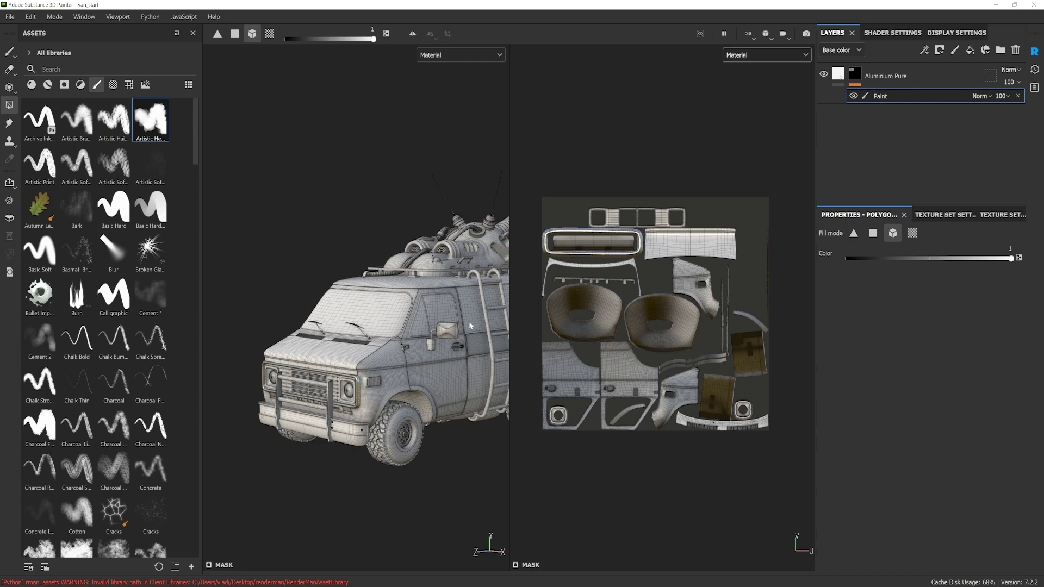
key("F2")
scroll(547, 386, "up", 3)
left_click_drag(547, 386, 571, 383, "alt")
right_click_drag(573, 380, 581, 372, "alt")
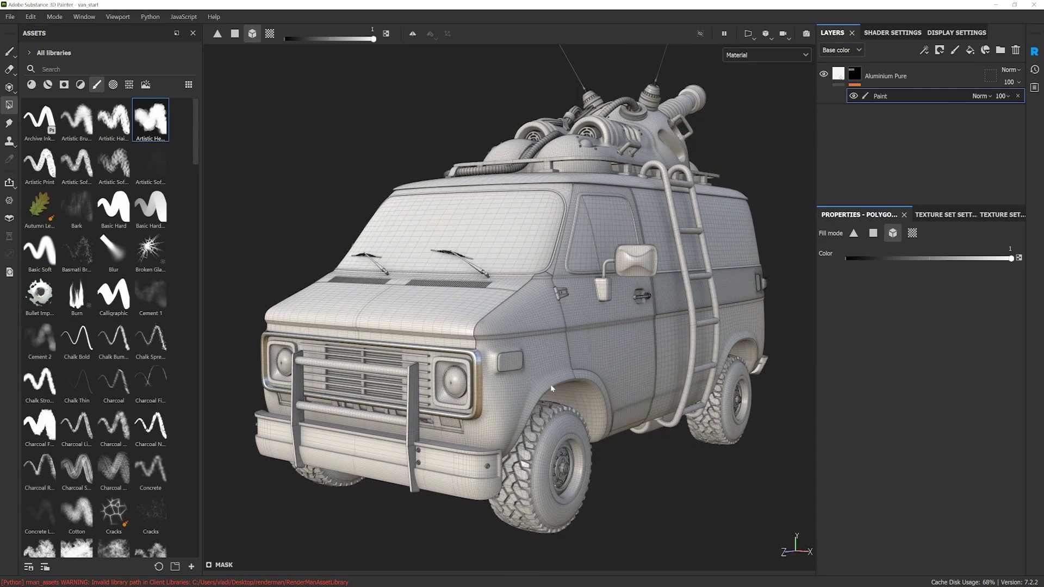
left_click_drag(551, 386, 553, 381, "alt")
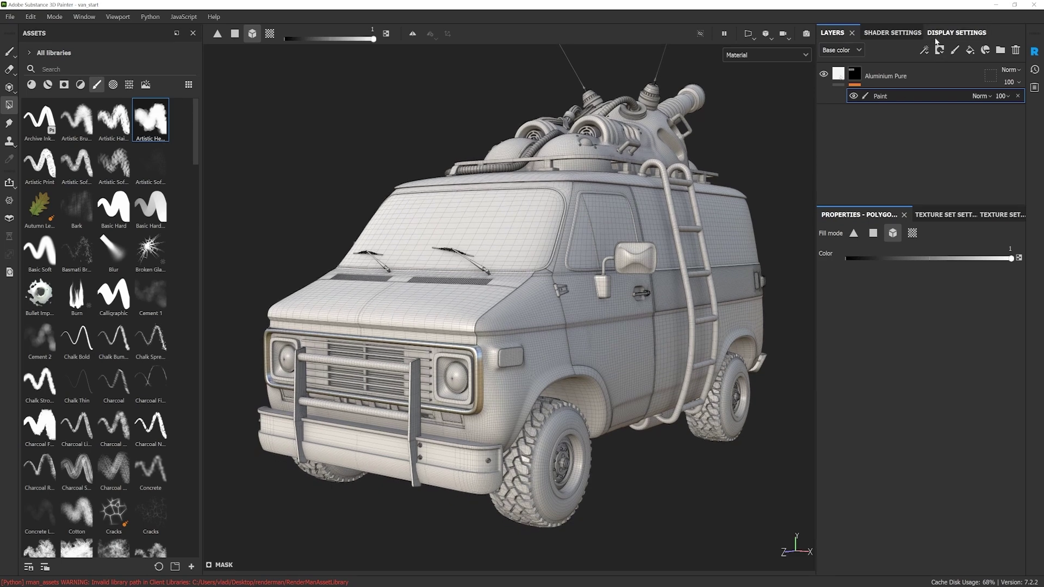
Set the mesh wireframe opacity to 0 in the display settings
left_click(952, 33)
scroll(878, 154, "down", 5)
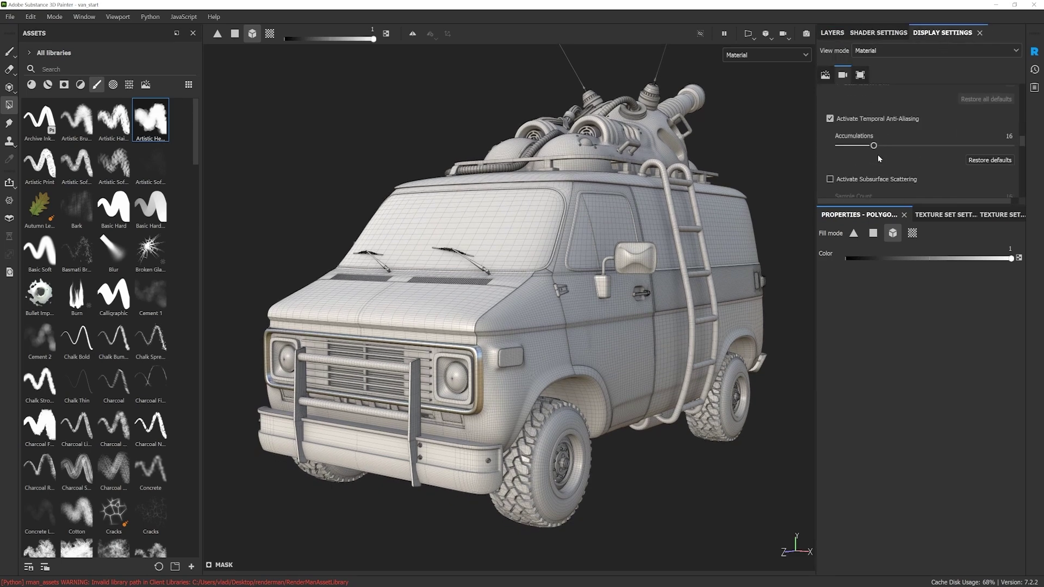
scroll(854, 157, "down", 6)
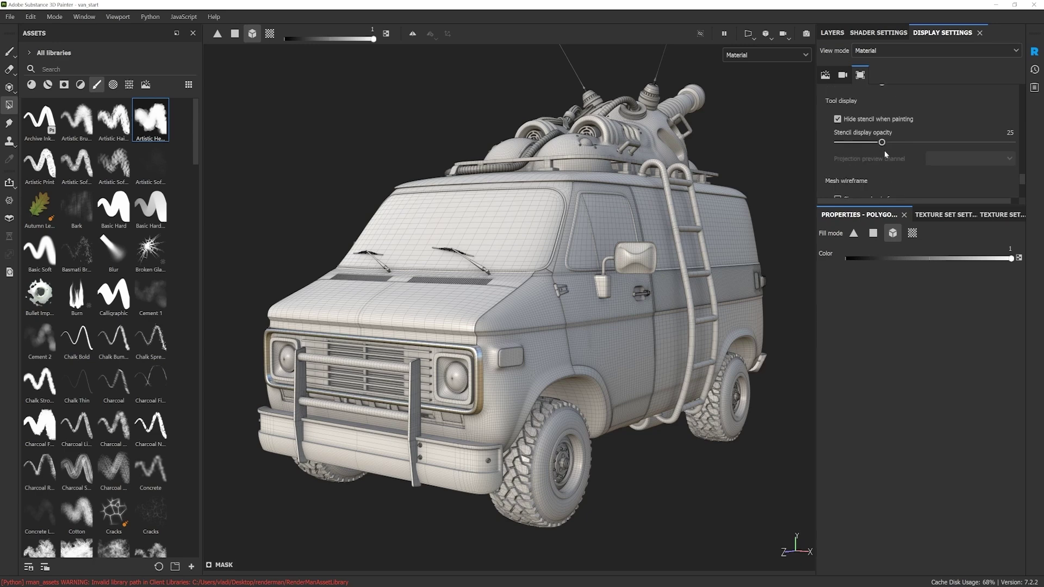
scroll(863, 169, "down", 5)
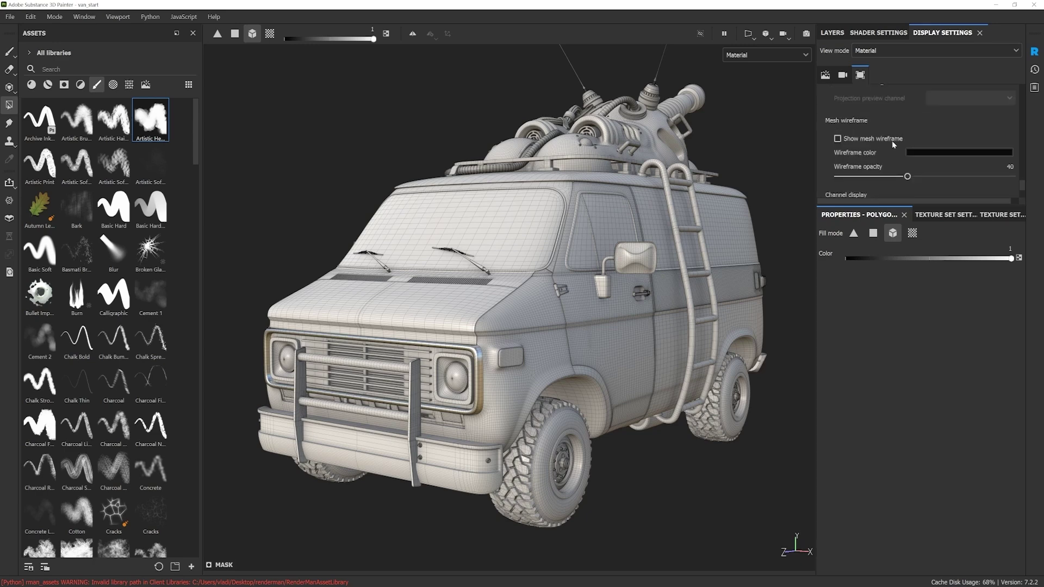
left_click_drag(906, 178, 816, 182)
left_click_drag(609, 302, 587, 307, "alt")
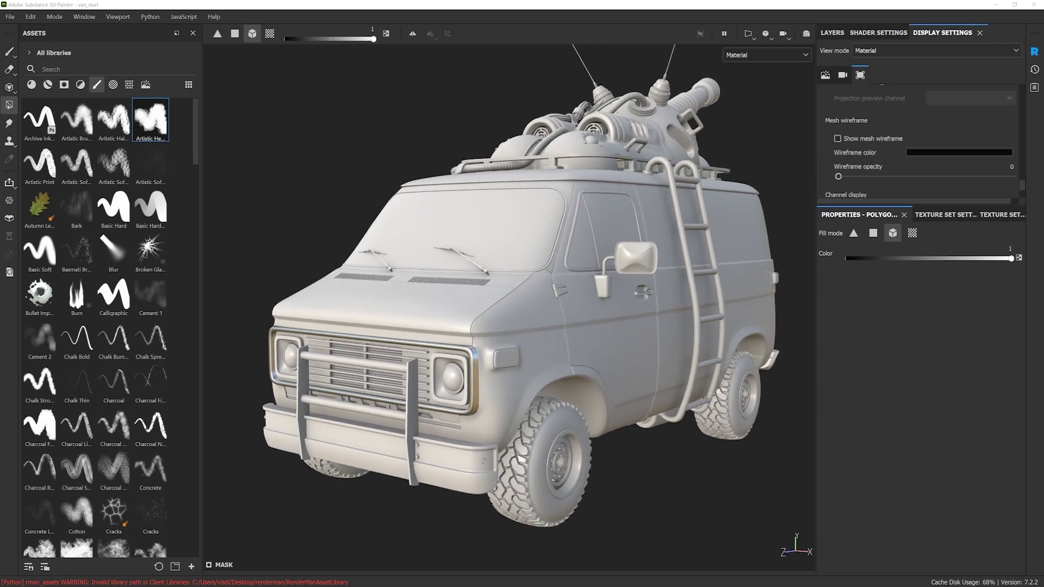
Reveal aluminium on both headlight surrounds with mesh fill
left_click_drag(1043, 92, 498, 94)
double_click(497, 93)
scroll(496, 339, "up", 5)
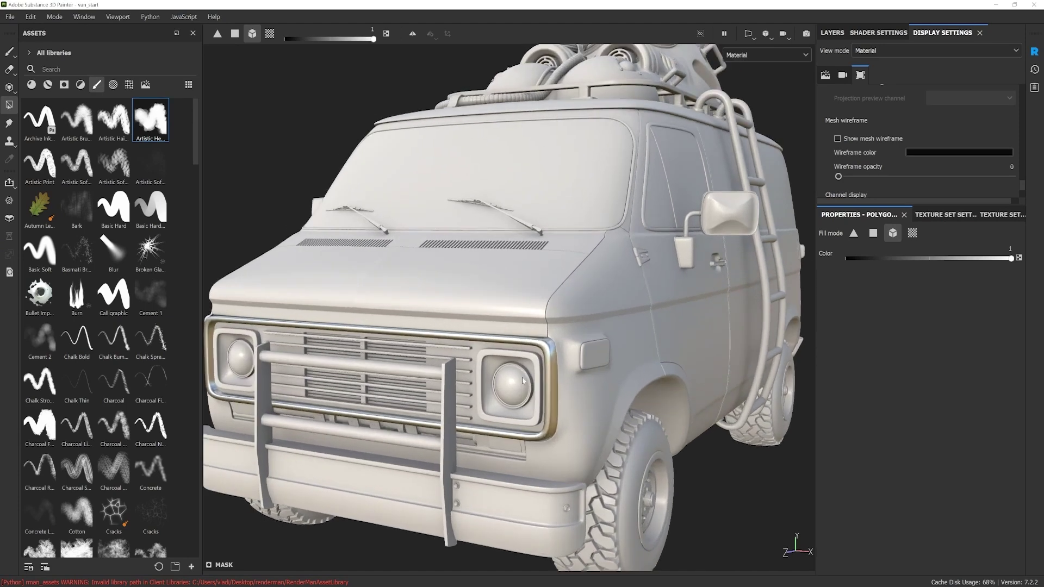
scroll(479, 354, "down", 5)
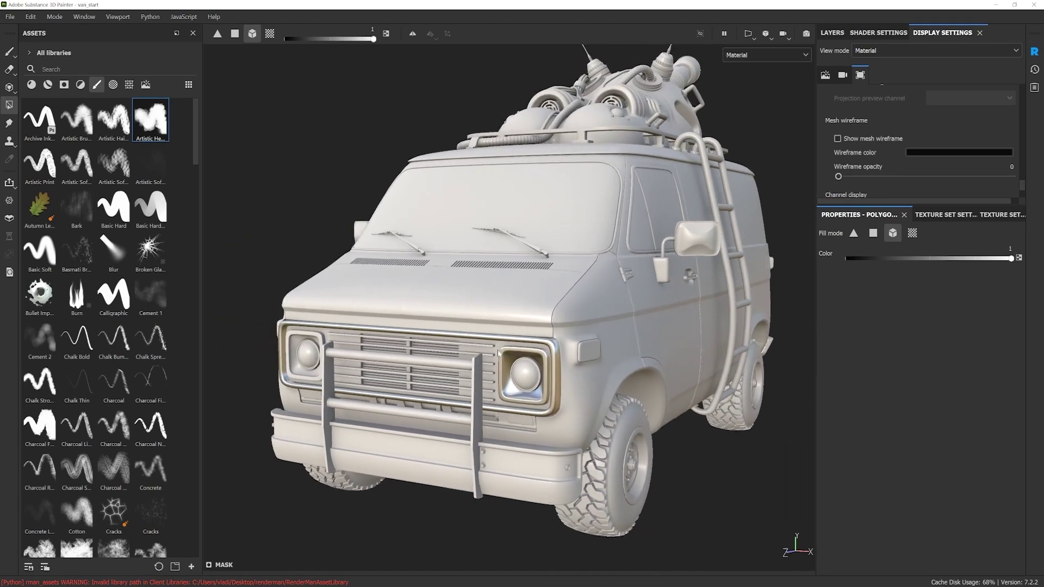
scroll(326, 351, "up", 2)
left_click(326, 336)
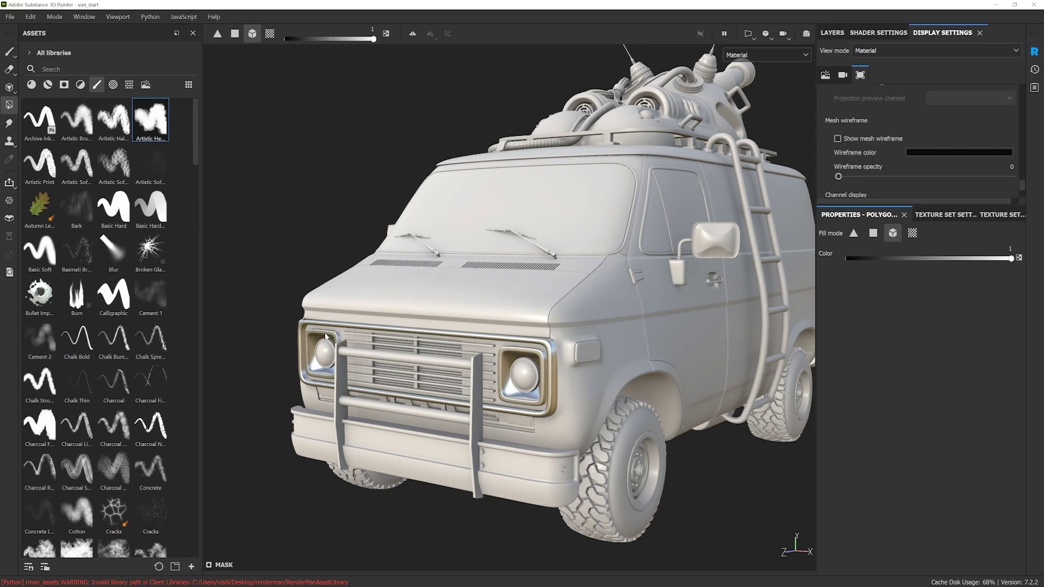
Open the Texture Set List showing the van's texture sets
scroll(332, 343, "up", 2)
scroll(331, 342, "down", 2)
middle_click_drag(348, 348, 310, 342, "alt")
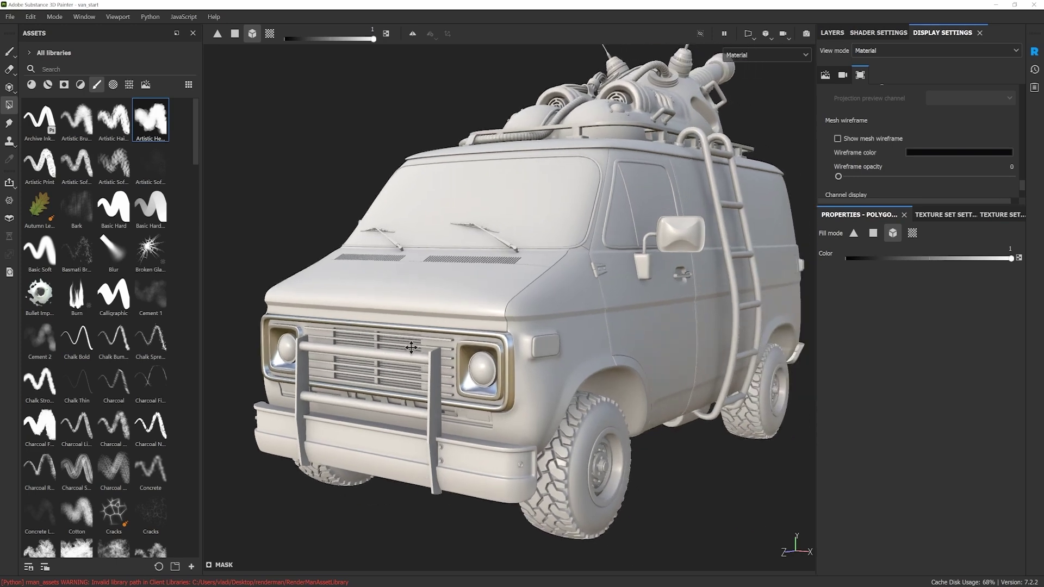
left_click(946, 215)
left_click(997, 216)
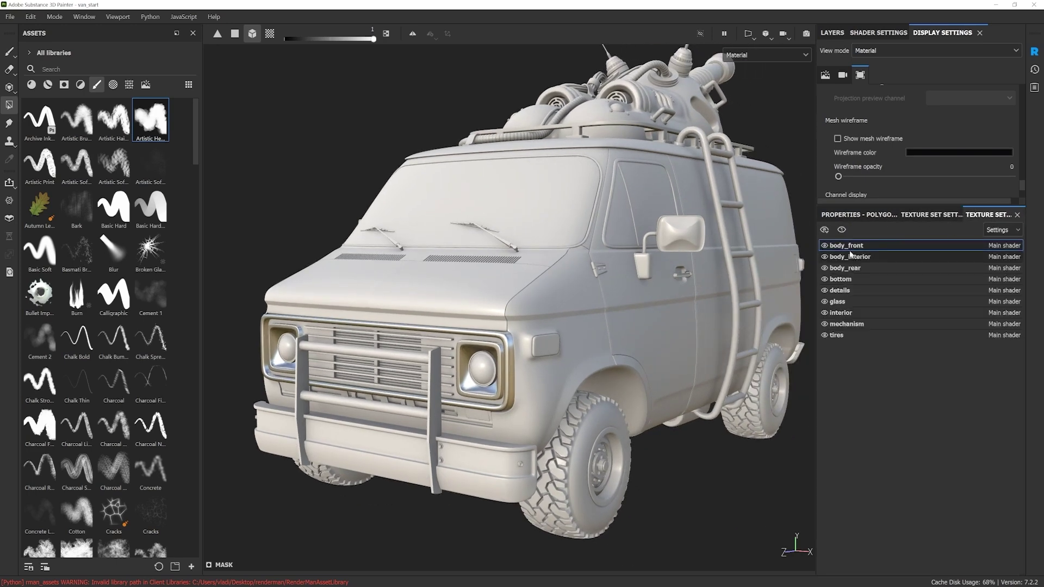
Hide all texture sets, then show only body_front
left_click(826, 230)
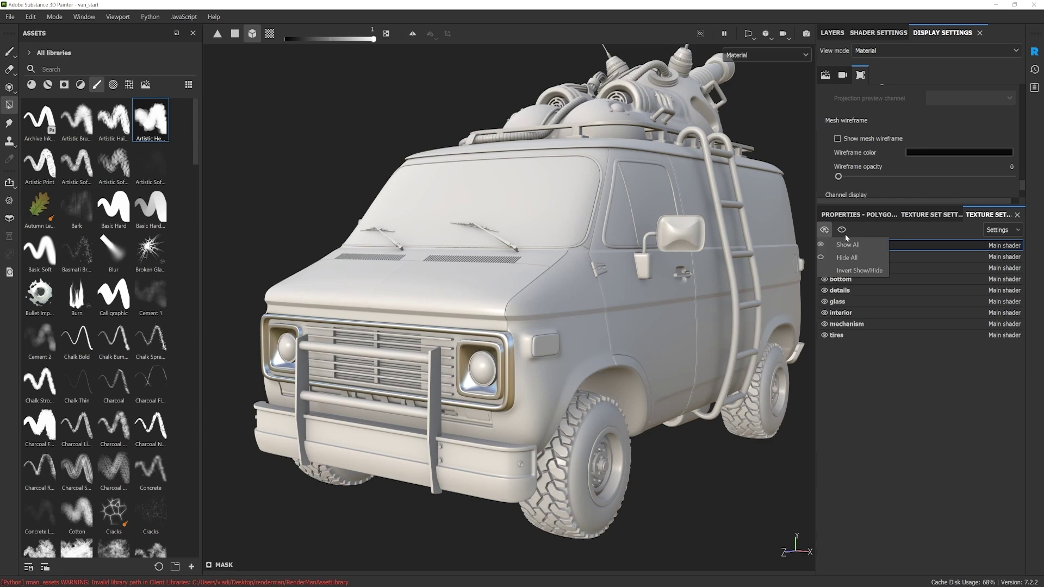
left_click(843, 258)
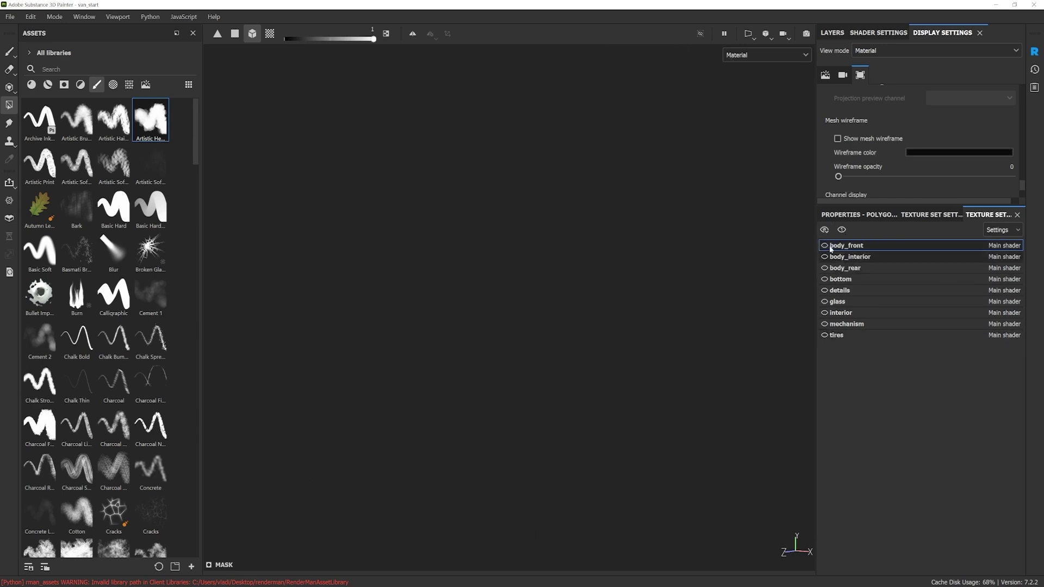
left_click(825, 245)
left_click_drag(531, 352, 560, 353, "alt")
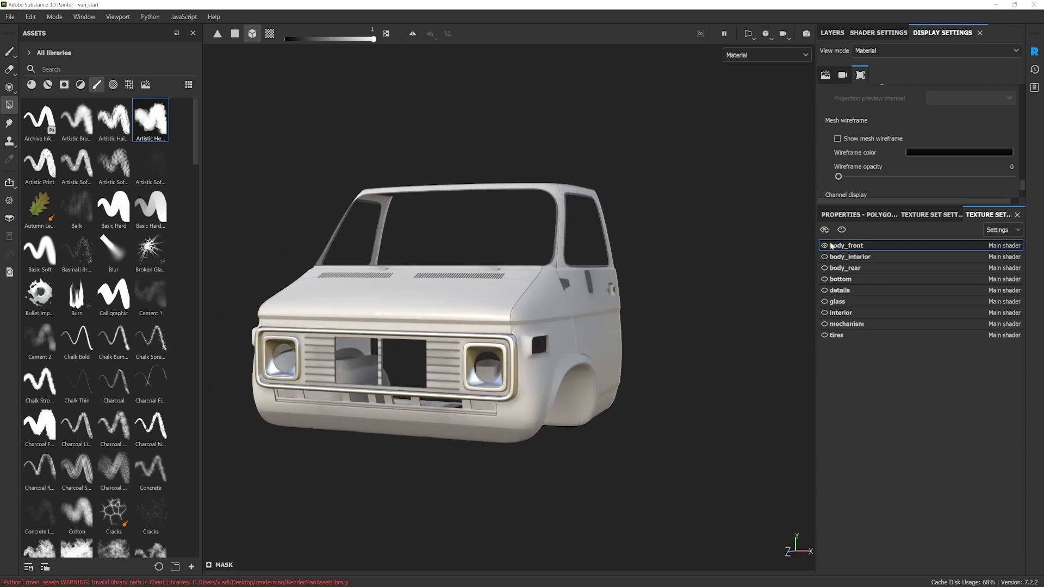
Reveal aluminium on the trim of the lower grille opening with mesh fill
left_click_drag(570, 352, 497, 349, "alt")
scroll(609, 375, "up", 4)
left_click_drag(566, 384, 563, 375, "alt")
left_click(515, 389)
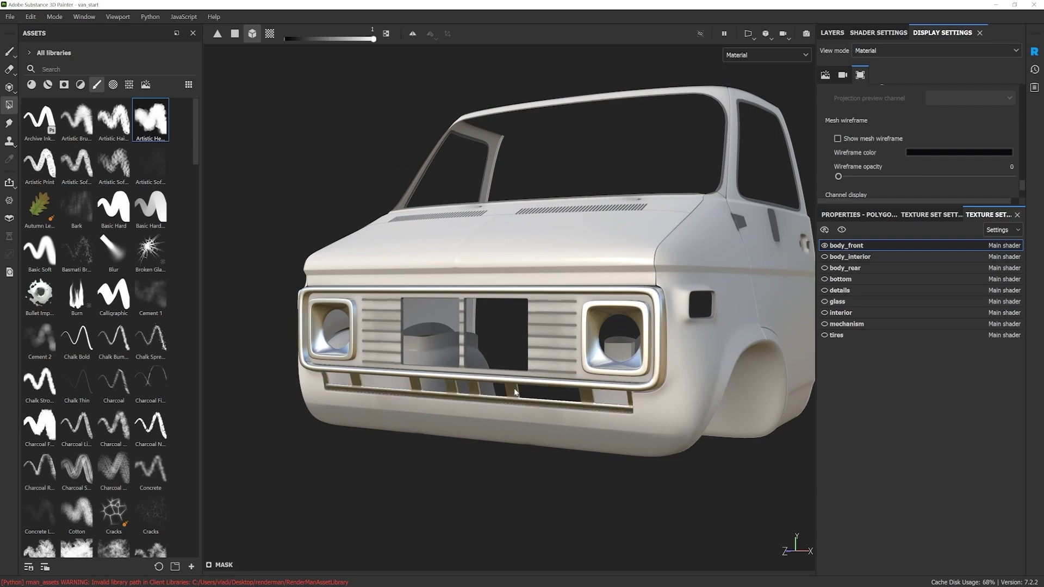
scroll(576, 383, "down", 2)
left_click_drag(653, 382, 513, 360, "alt")
right_click_drag(512, 360, 489, 361, "shift")
scroll(566, 386, "down", 3)
left_click_drag(571, 397, 644, 361, "alt")
Show all of the van's texture sets again
left_click(825, 230)
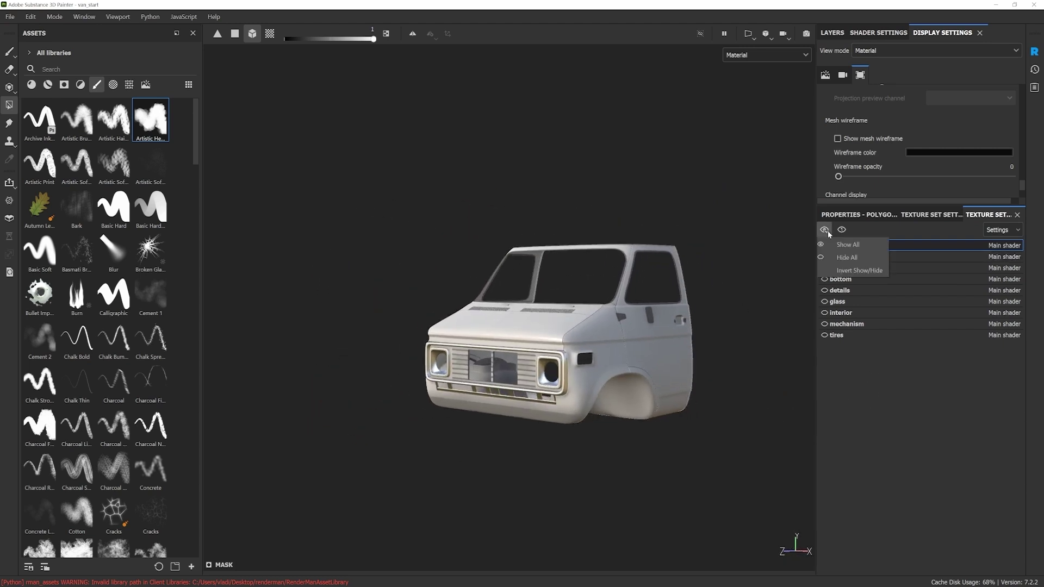
left_click(853, 245)
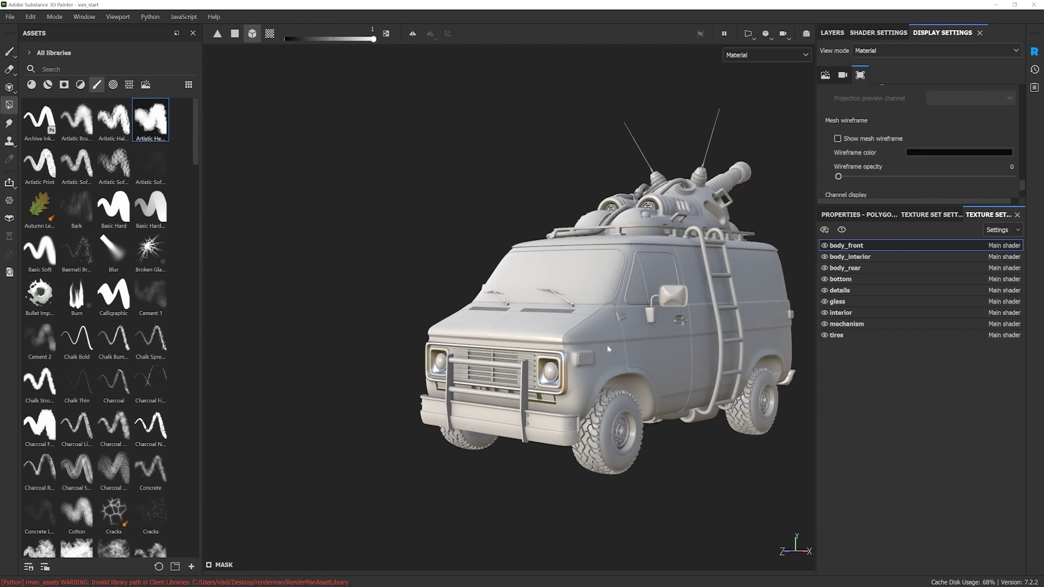
middle_click_drag(608, 346, 575, 331, "alt")
right_click_drag(621, 315, 529, 321, "shift")
mouse_move(529, 321)
left_mouse_down("alt")
mouse_move(514, 323)
mouse_move(517, 331)
left_mouse_up("alt")
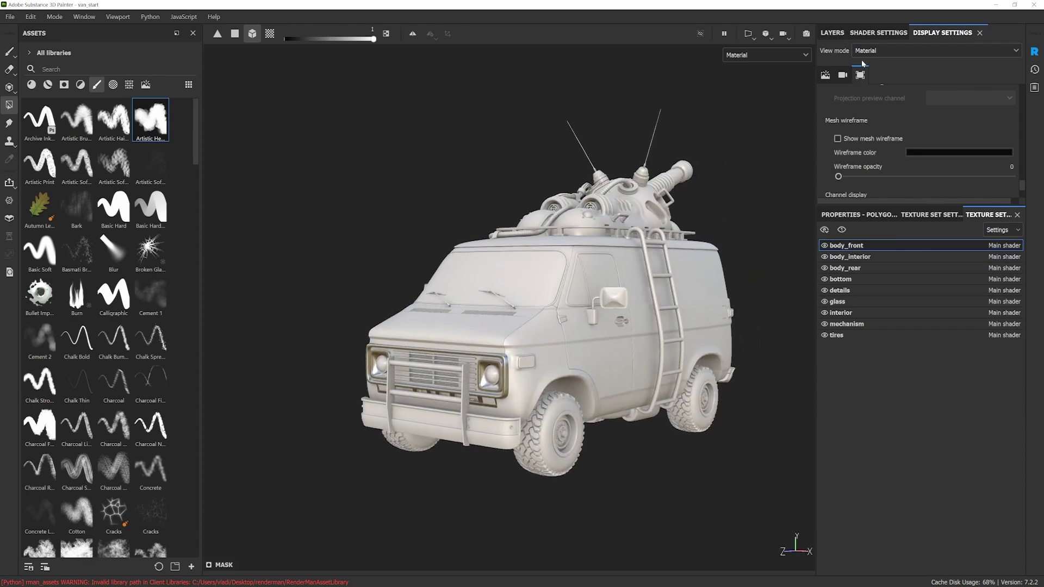
left_click_drag(577, 318, 675, 348, "alt")
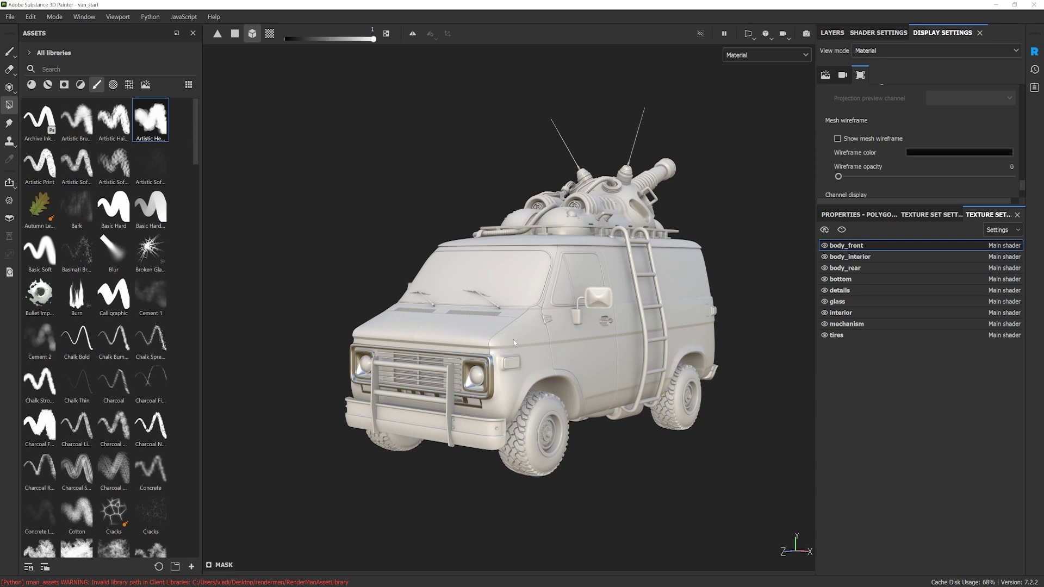
left_click_drag(500, 350, 527, 358, "alt")
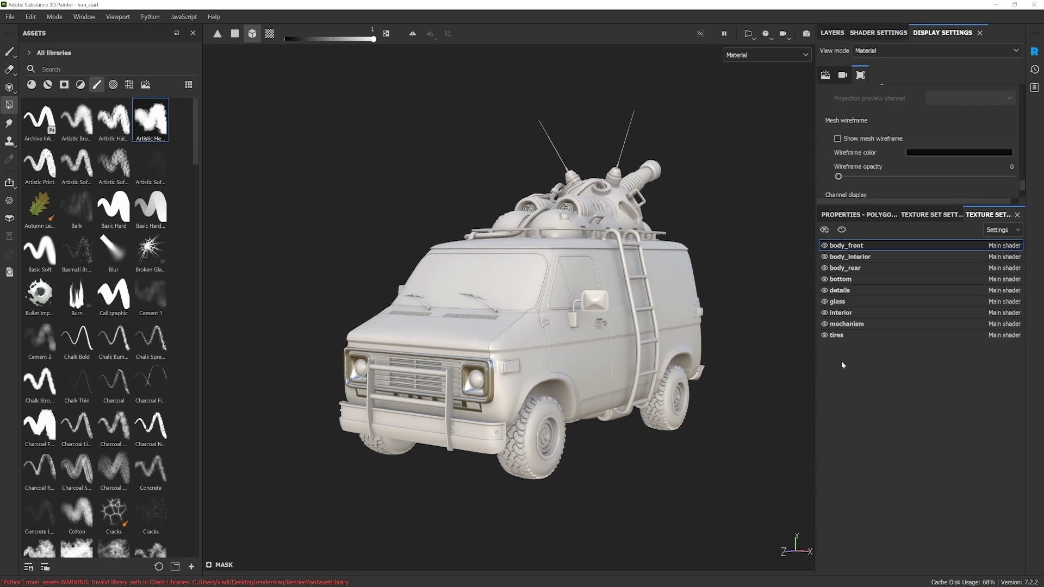
Instantiate the Aluminium Pure layer across the body_interior, body_rear, bottom, details, mechanism and tires texture sets, leaving out glass and interior
left_click(833, 34)
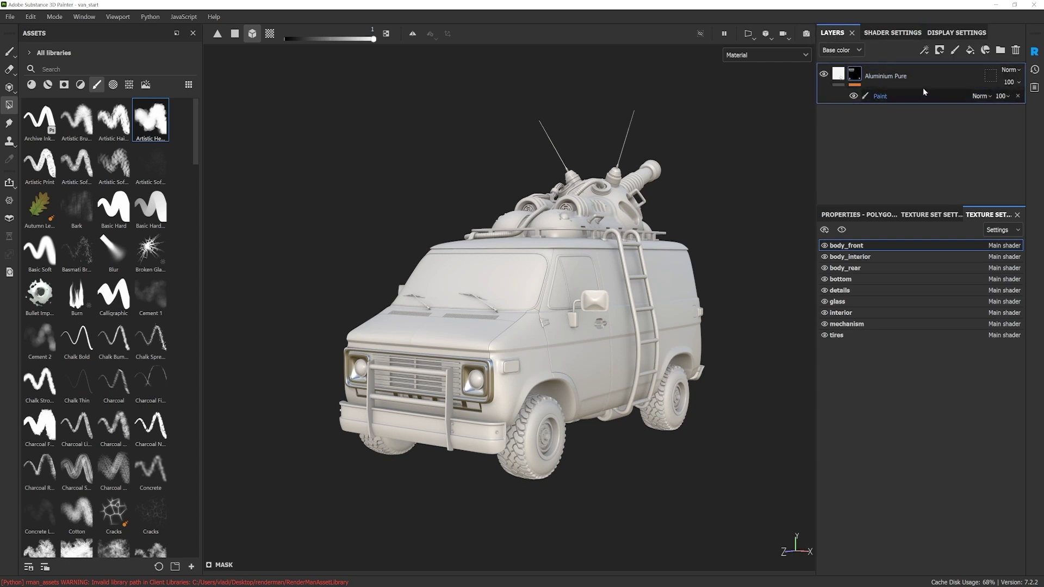
right_click(897, 77)
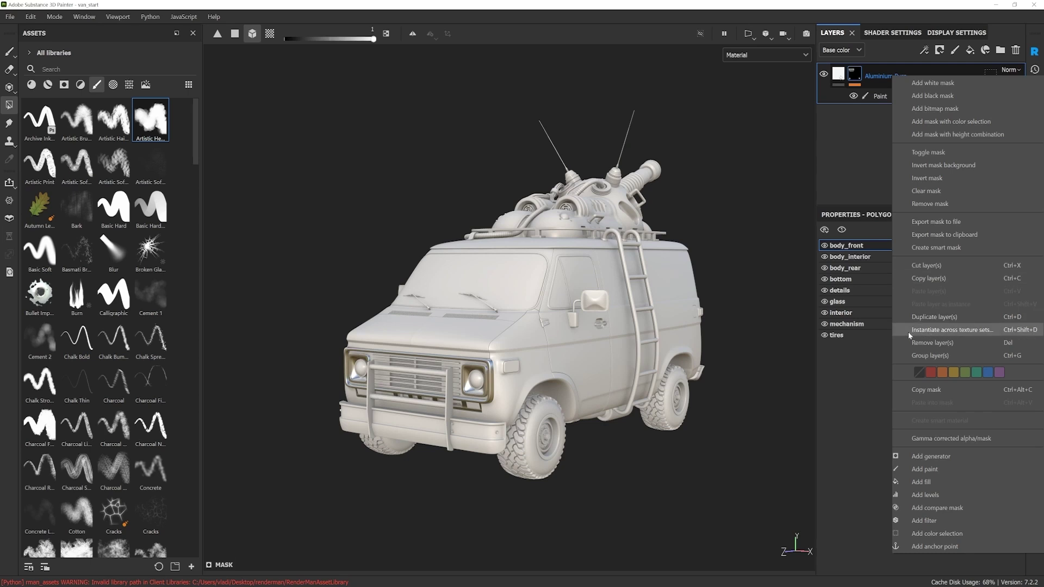
left_click(953, 330)
left_click_drag(504, 196, 759, 152)
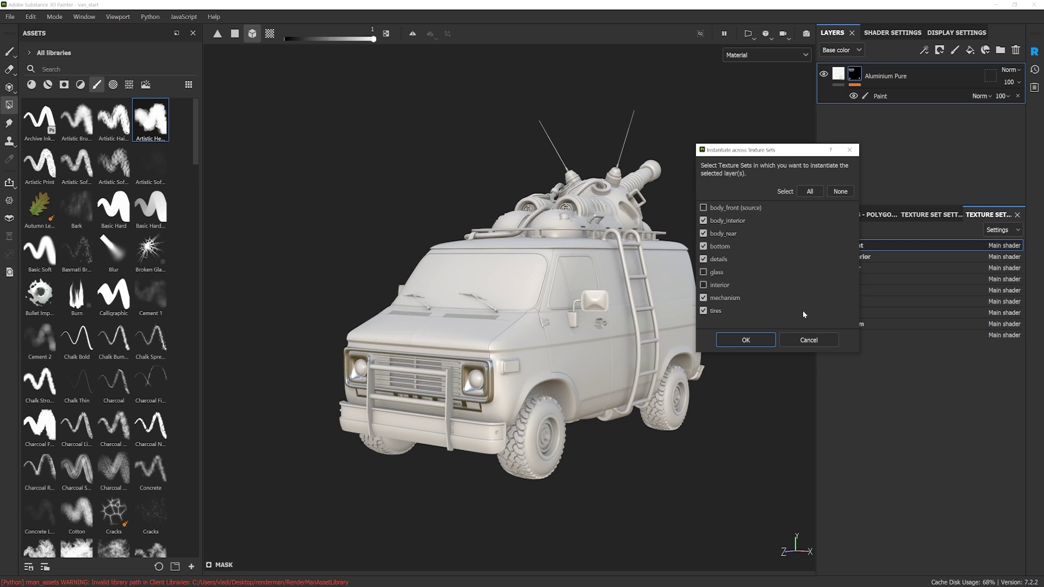
left_click(745, 340)
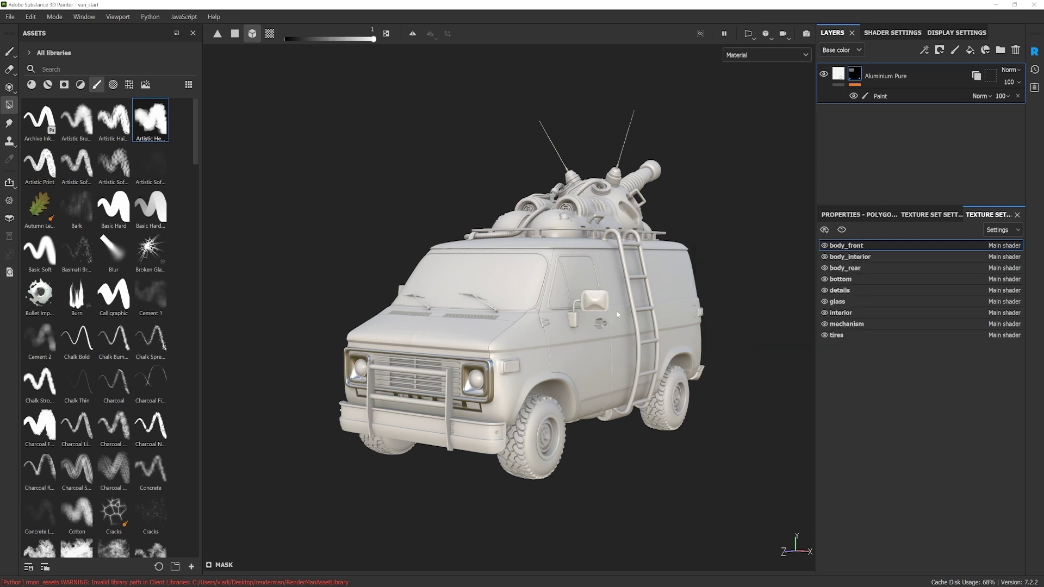
scroll(533, 289, "down", 2)
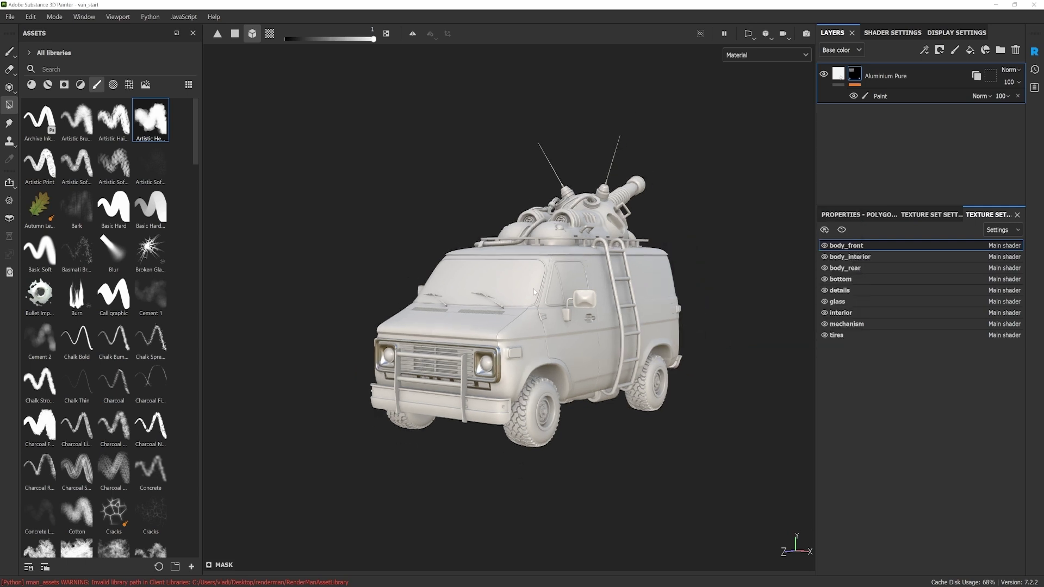
Check the instanced aluminium layer in the body_interior and body_rear texture sets, then return to body_front
left_click(897, 257)
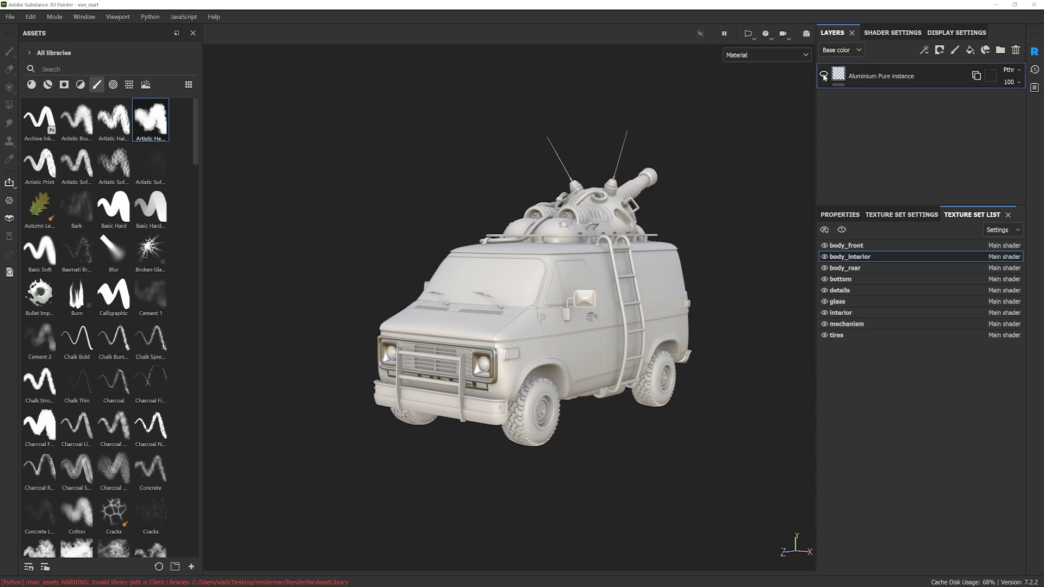
scroll(594, 320, "up", 5)
scroll(594, 321, "down", 5)
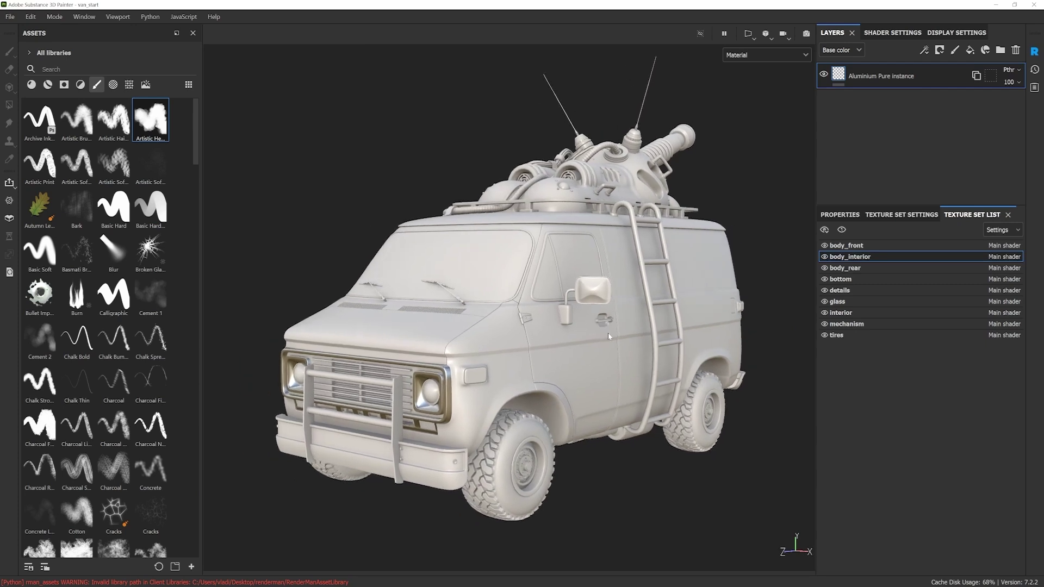
left_click(849, 268)
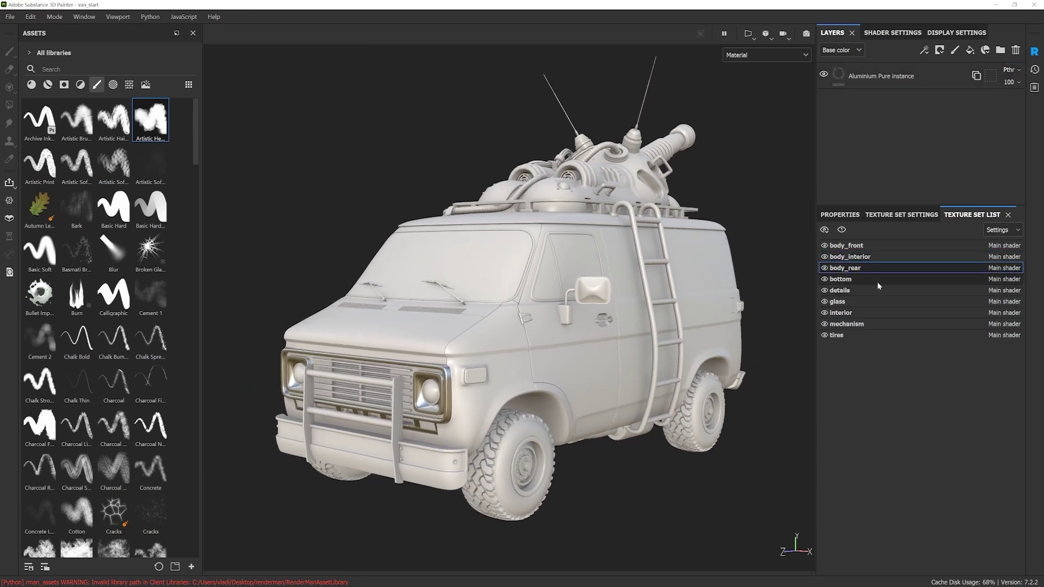
left_click(840, 248)
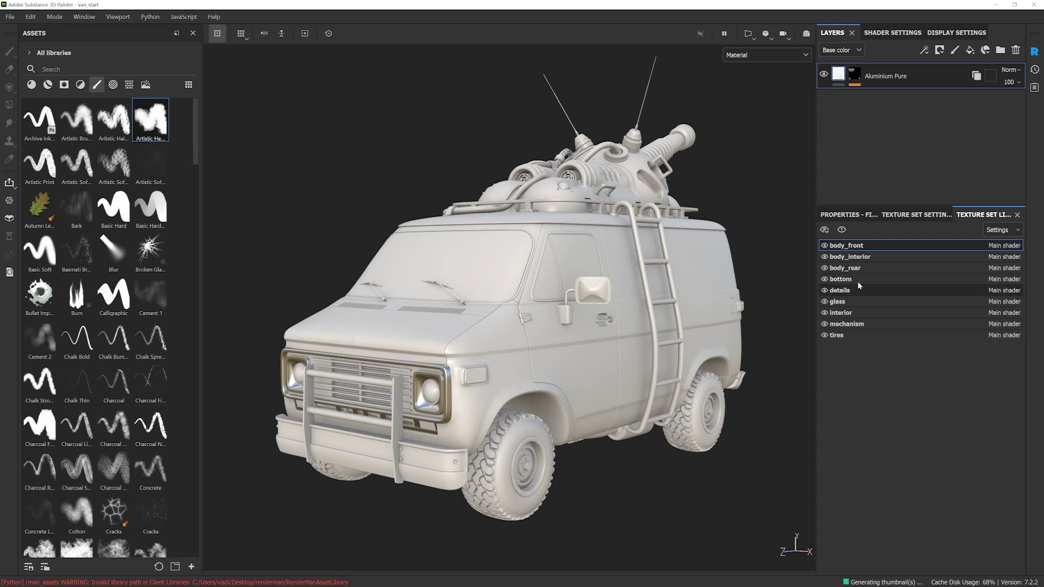
right_click_drag(618, 325, 577, 325, "alt")
left_click_drag(577, 325, 586, 321, "alt")
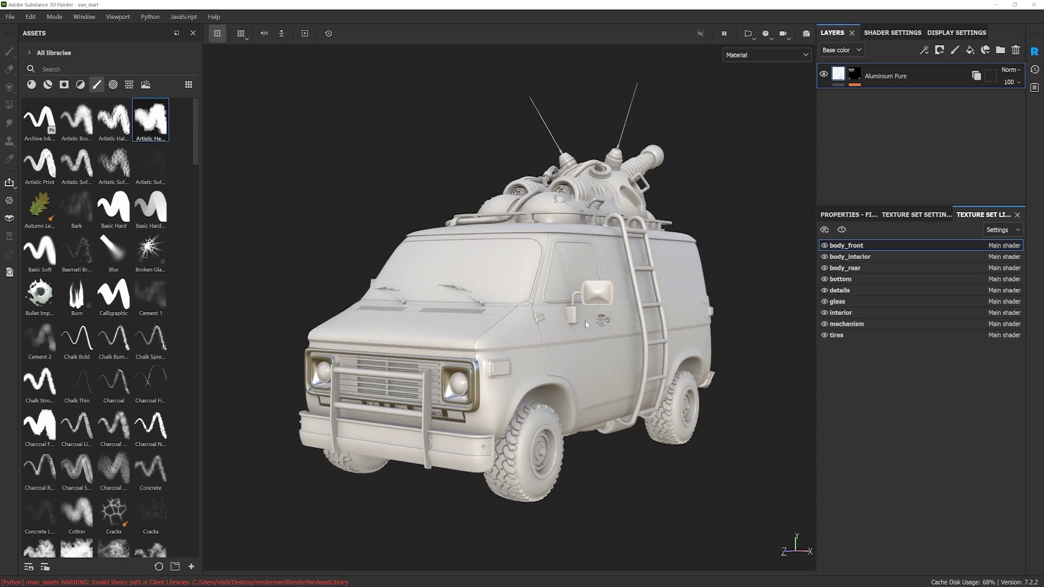
middle_click_drag(546, 407, 557, 396, "alt")
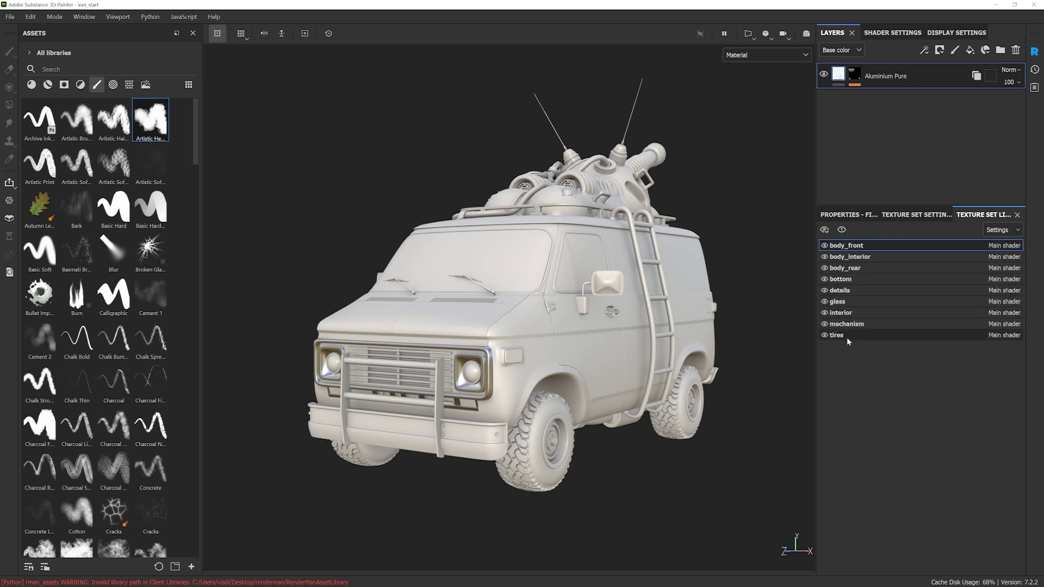
Remove the mask from the Aluminium Pure layer in body_front
right_click(859, 75)
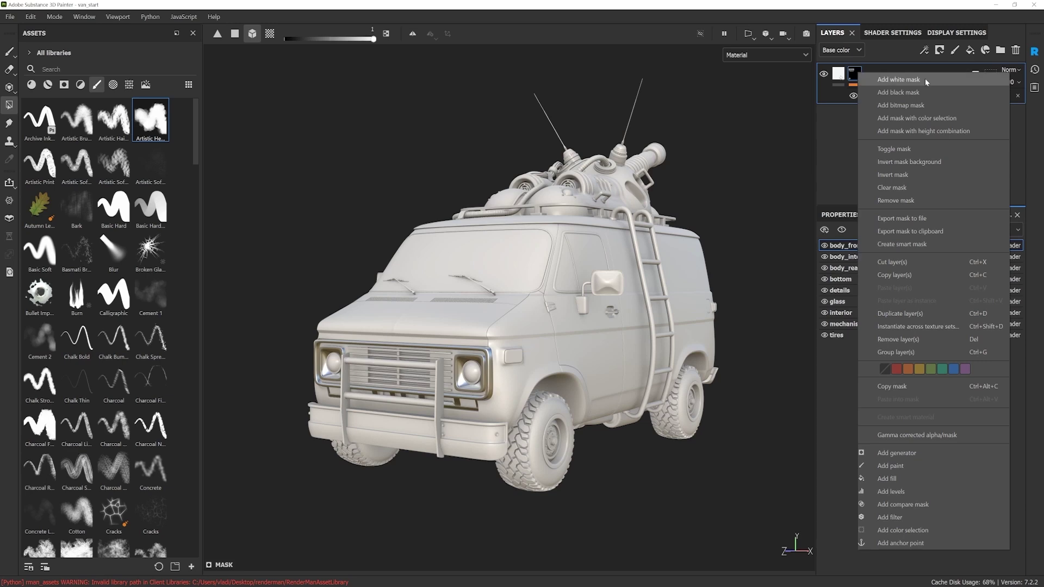
left_click(896, 200)
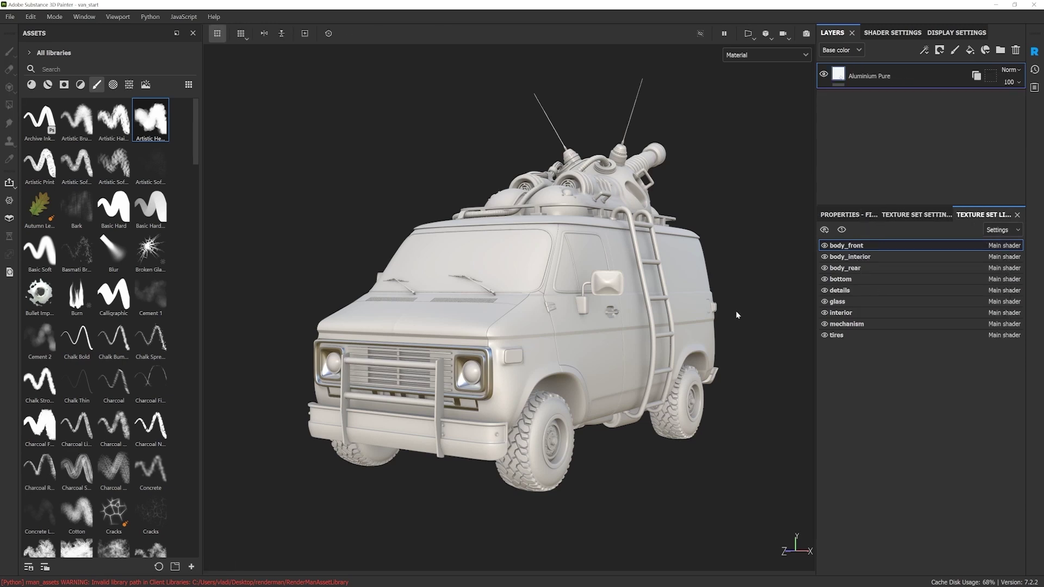
left_click_drag(642, 332, 625, 355, "alt")
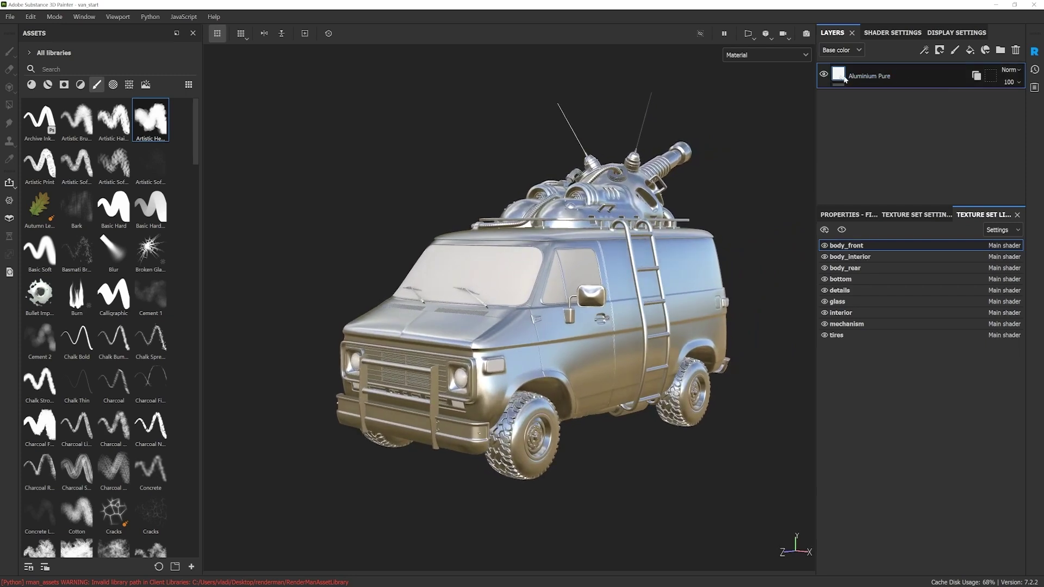
left_click_drag(553, 353, 546, 354, "alt")
left_click_drag(435, 253, 462, 248, "alt")
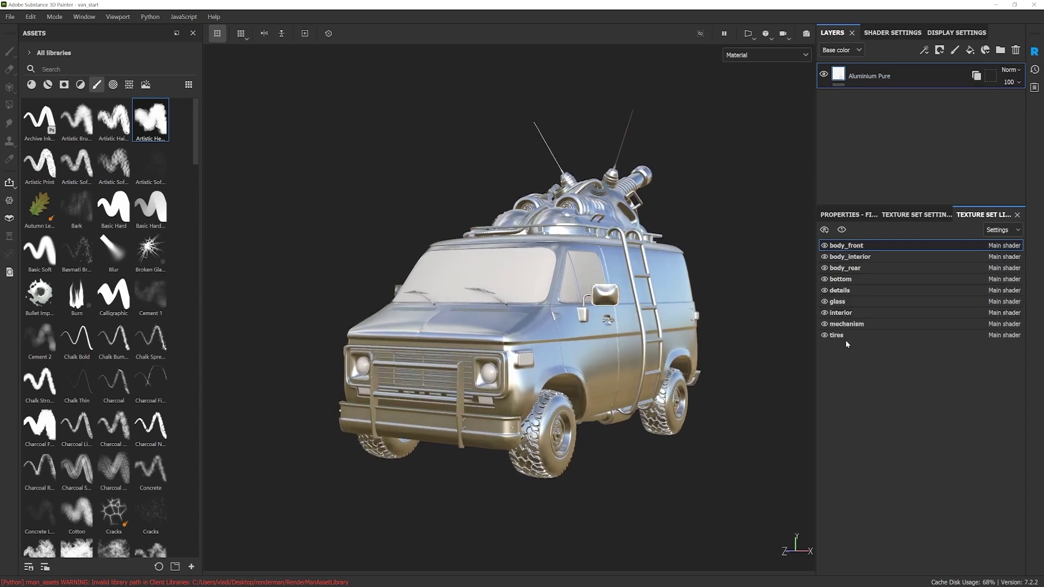
Hide the glass texture set
left_click(825, 301)
left_click_drag(579, 348, 564, 348, "alt")
middle_click_drag(633, 293, 617, 283, "alt")
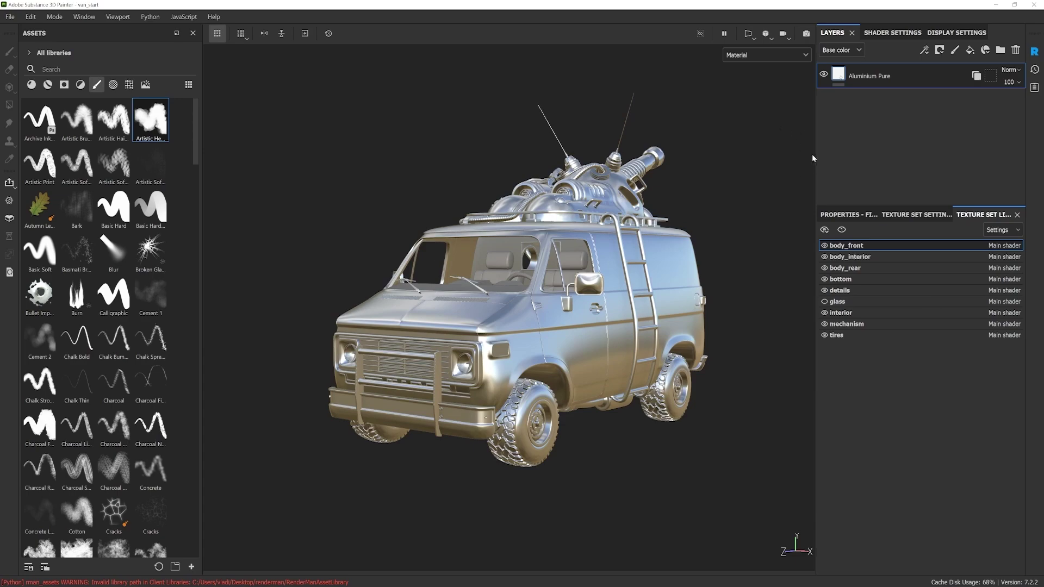
mouse_move(580, 247)
left_mouse_down("alt")
mouse_move(762, 296)
mouse_move(554, 251)
mouse_move(579, 259)
left_mouse_up("alt")
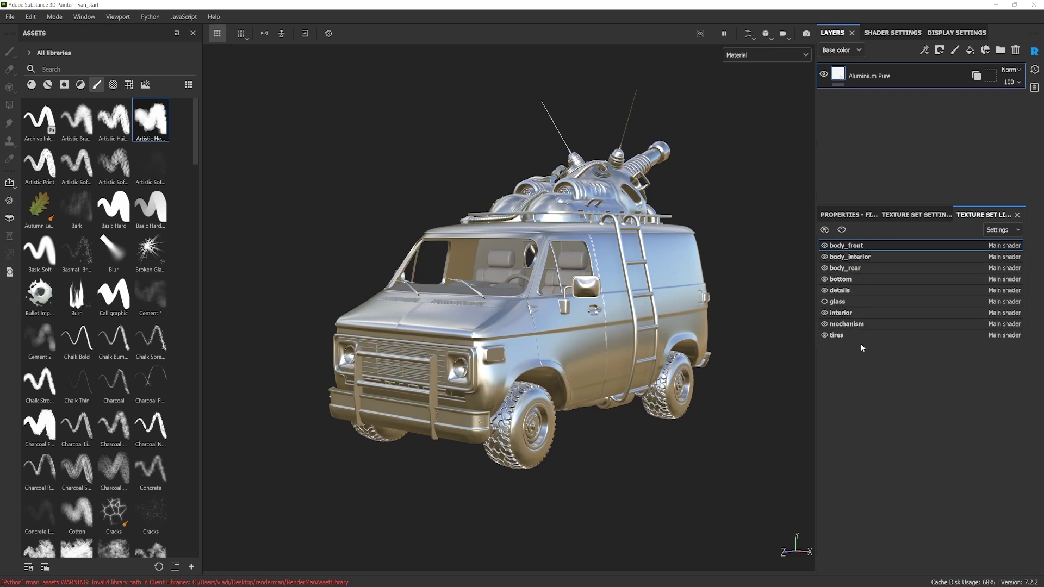
left_click_drag(583, 379, 603, 377, "alt")
middle_click_drag(596, 306, 650, 307, "alt")
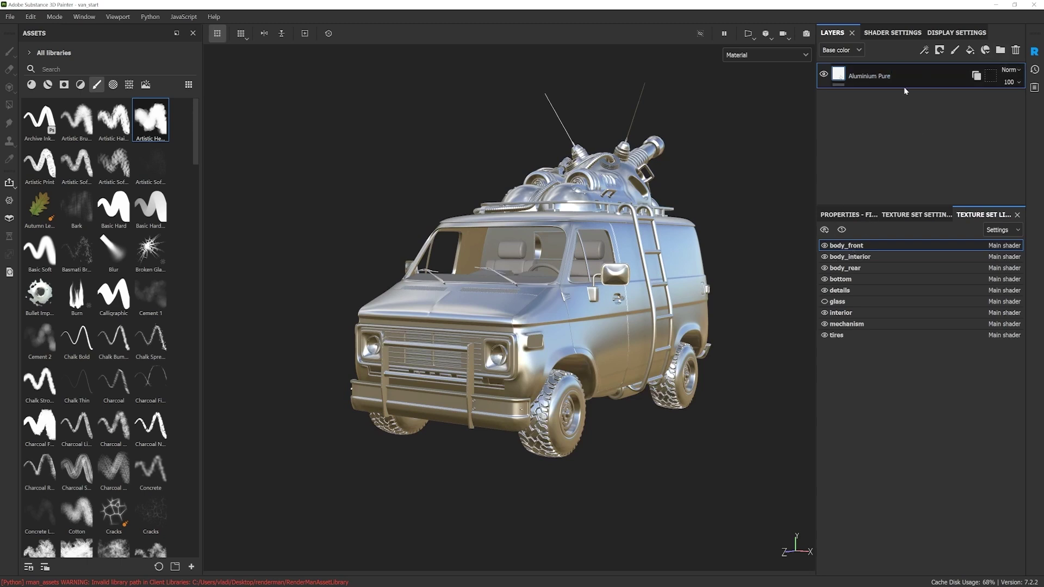
Create a layer folder named chrome and move the Aluminium Pure layer into it
left_click(1000, 50)
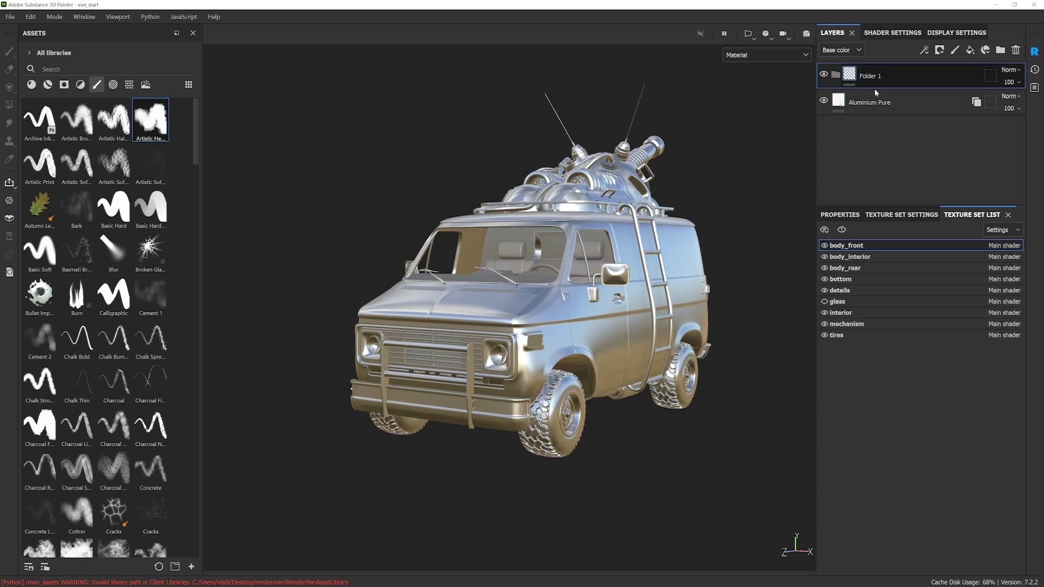
left_click_drag(857, 102, 873, 77)
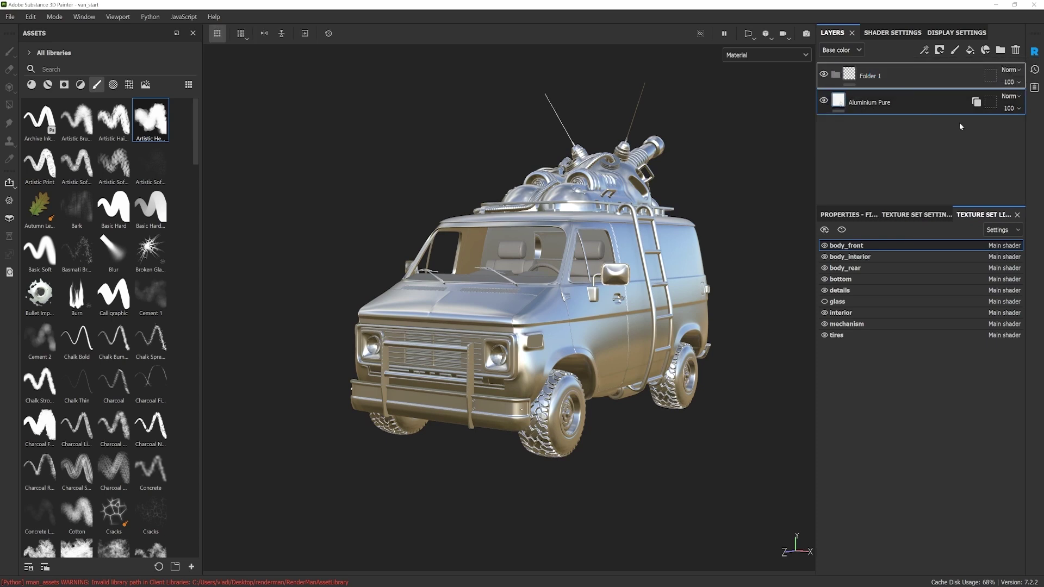
double_click(869, 76)
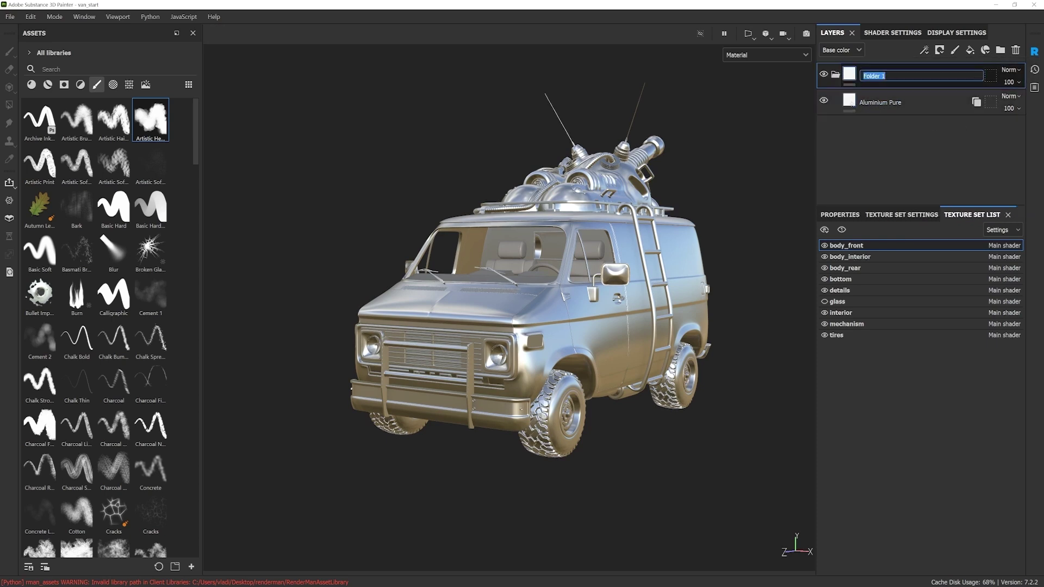
key("Return")
Add a black mask to the chrome folder
right_click(872, 76)
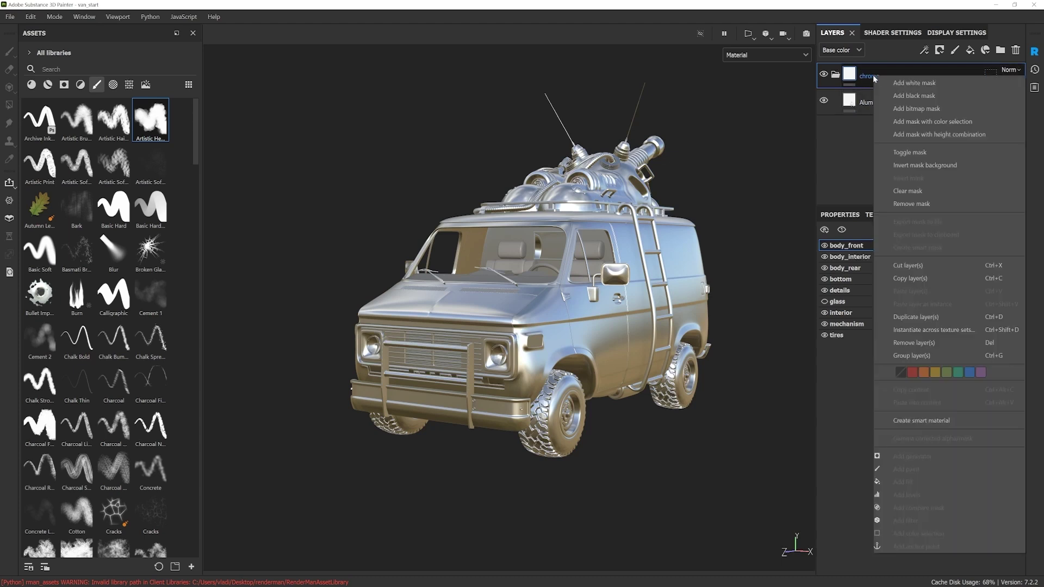
left_click(915, 96)
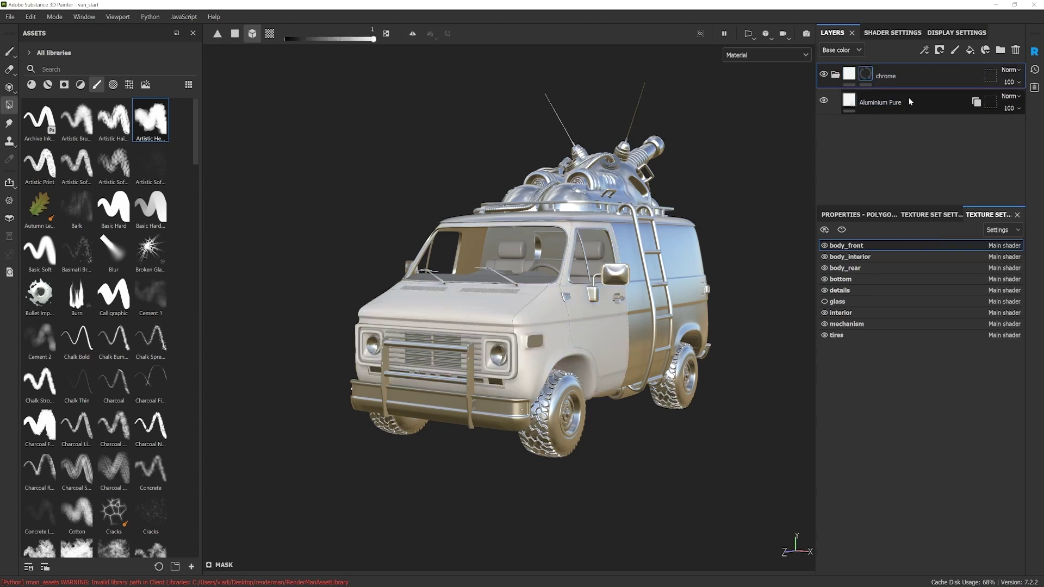
left_click_drag(621, 315, 623, 320, "alt")
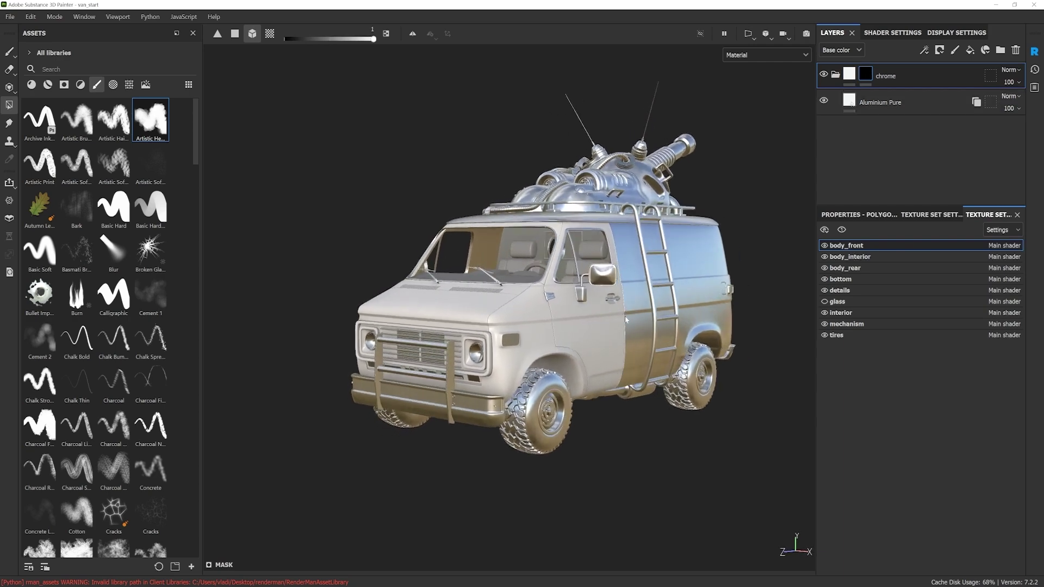
Add a paint effect to the chrome folder's mask in body_front and fill the grille surround with whole-mesh Polygon Fill
left_click(867, 74)
left_click_drag(556, 324, 564, 323, "alt")
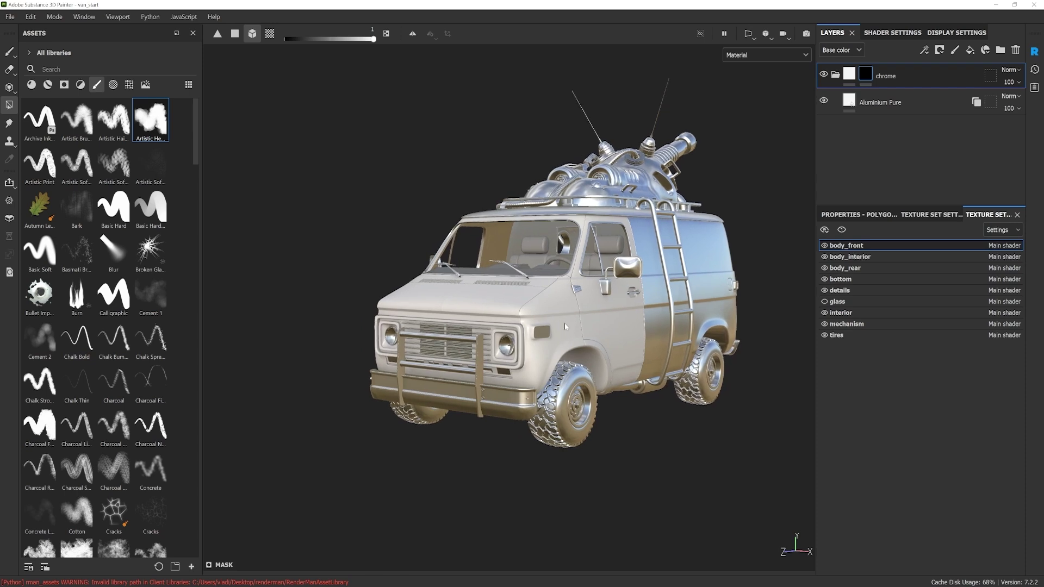
right_click(868, 73)
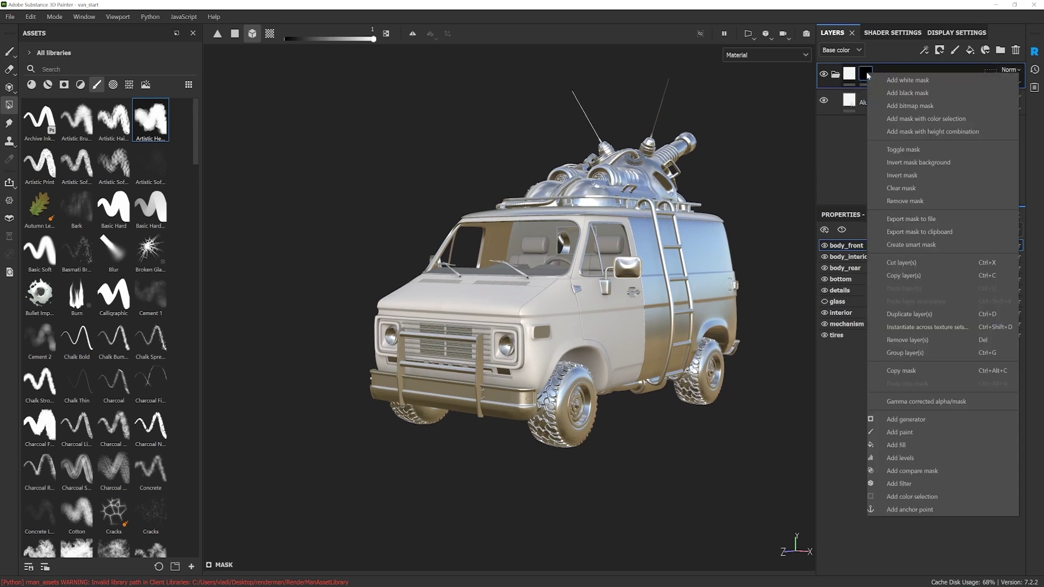
left_click(900, 432)
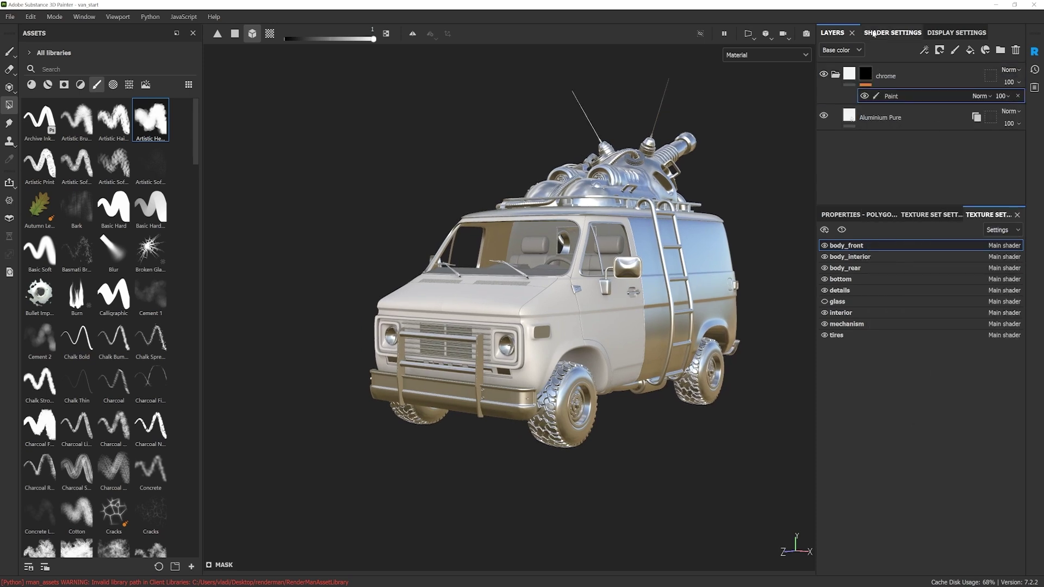
scroll(544, 304, "up", 6)
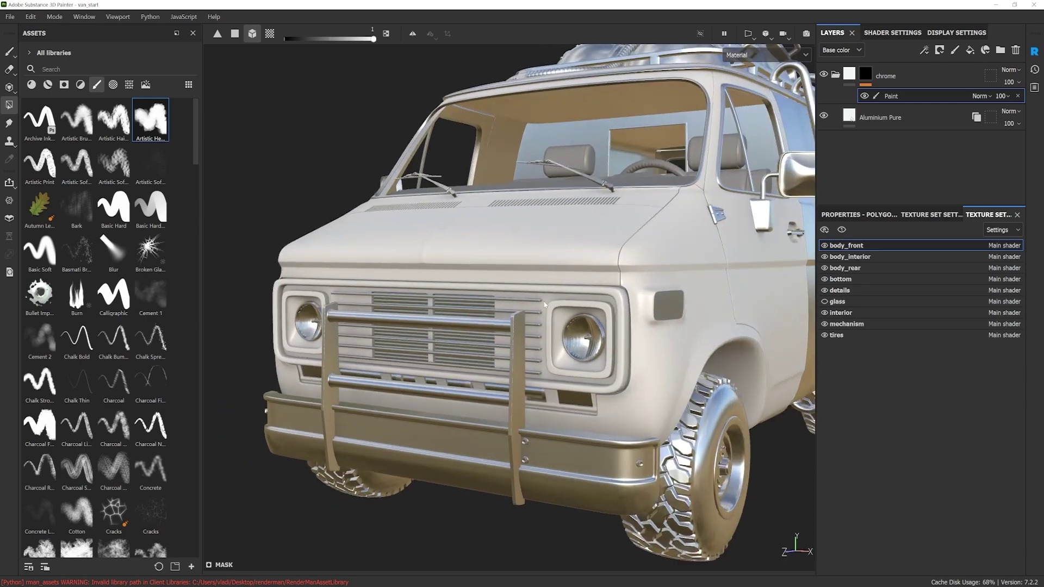
left_click(550, 292)
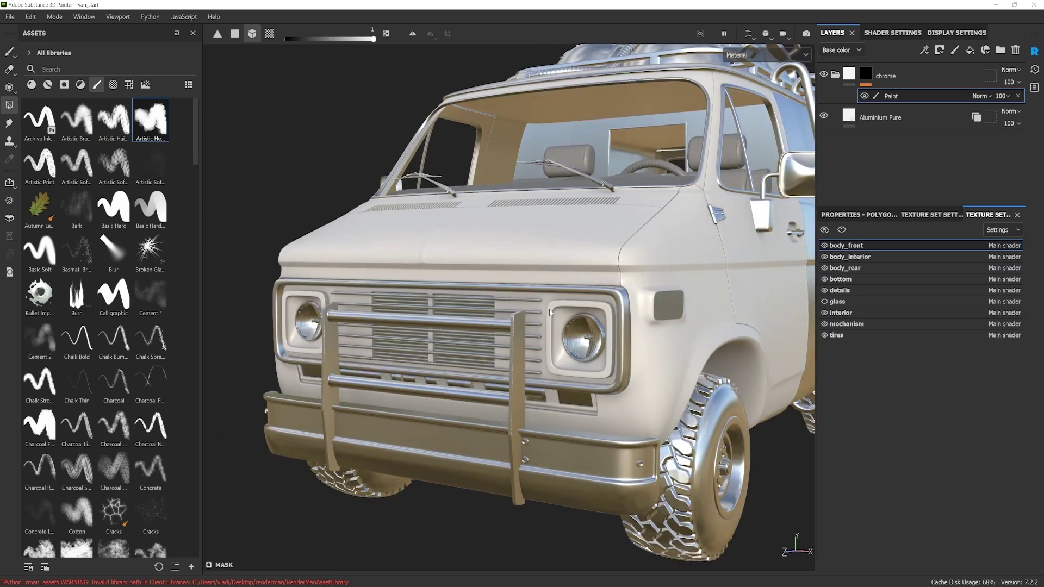
scroll(549, 312, "down", 6)
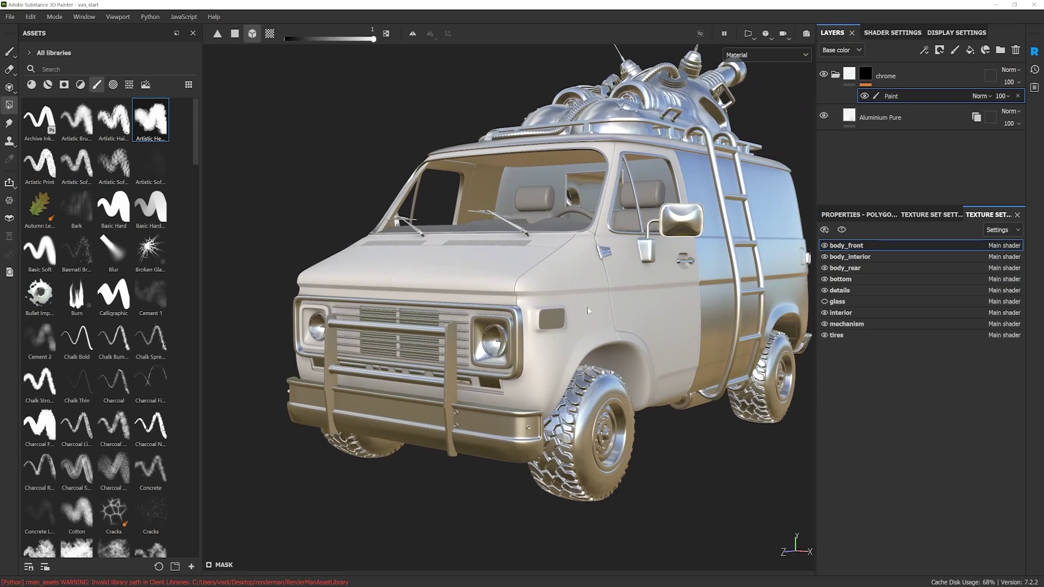
Hide all remaining texture sets except body_front to isolate the front body
left_click(824, 267)
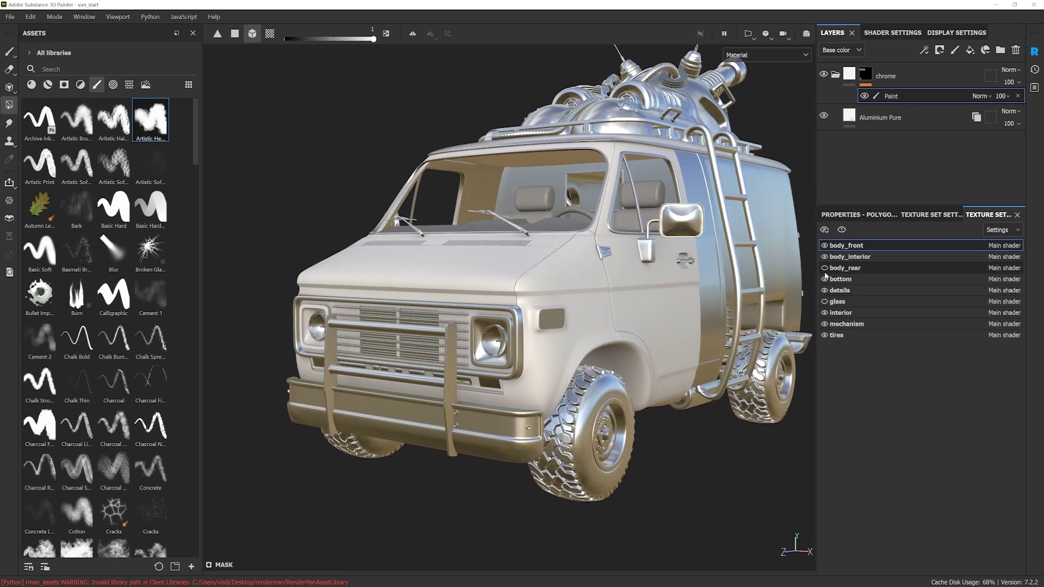
left_click(824, 279)
left_click(825, 290)
left_click(824, 301)
left_click(824, 312)
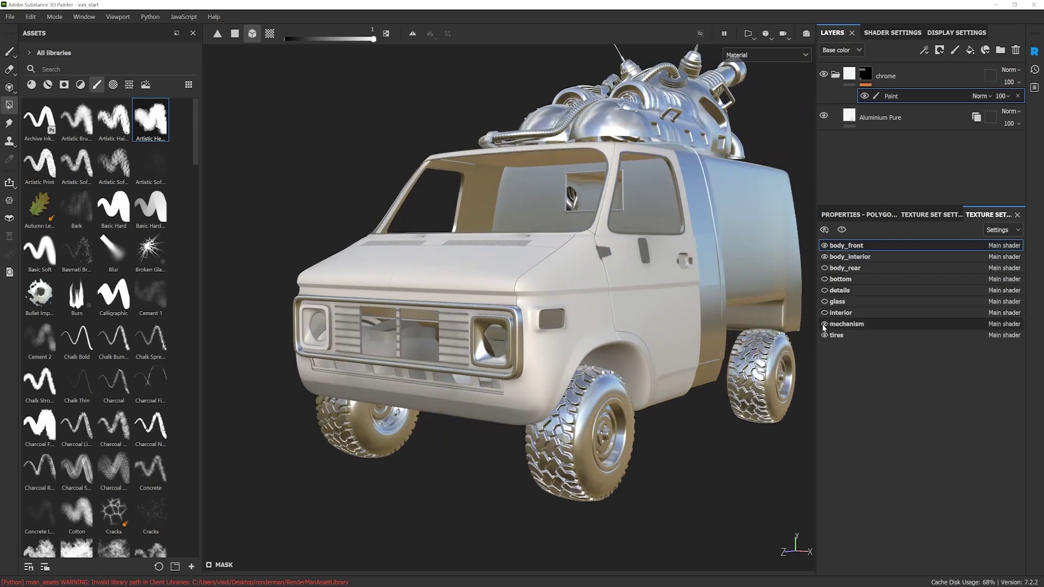
left_click(824, 324)
left_click(824, 335)
left_click_drag(680, 362, 705, 370, "alt")
right_click_drag(706, 370, 691, 276, "alt")
left_click_drag(691, 276, 627, 322, "alt")
left_click(824, 268)
left_click(825, 257)
Examine the isolated front body around the grille surround and headlight openings
middle_click_drag(680, 302, 640, 298, "alt")
mouse_move(641, 297)
left_mouse_down("alt")
mouse_move(582, 299)
mouse_move(633, 298)
left_mouse_up("alt")
middle_click_drag(414, 355, 446, 360, "alt")
left_click_drag(446, 360, 451, 352, "alt")
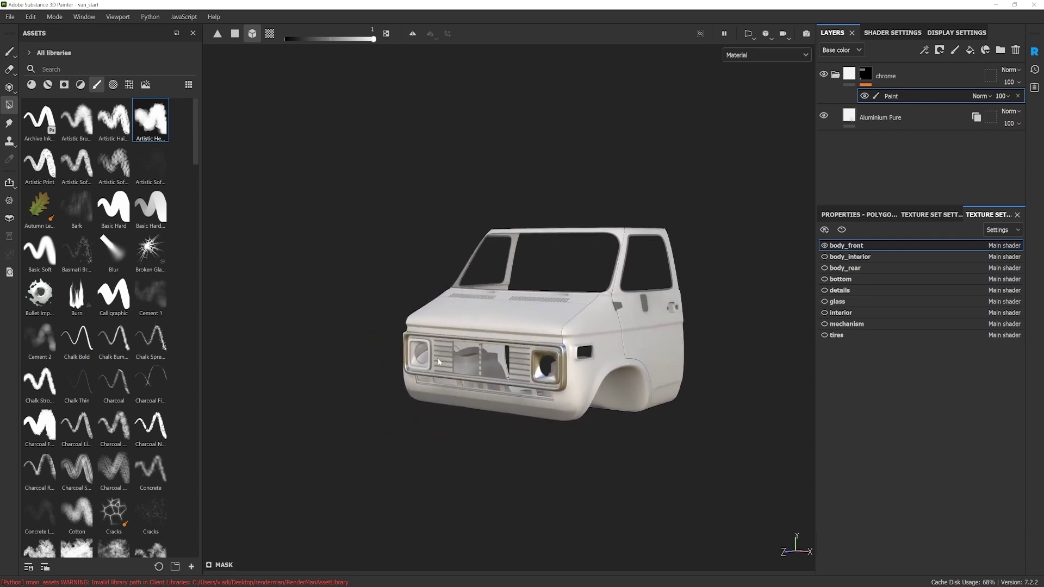
middle_click_drag(548, 365, 591, 334, "alt")
right_click_drag(591, 334, 572, 356, "alt")
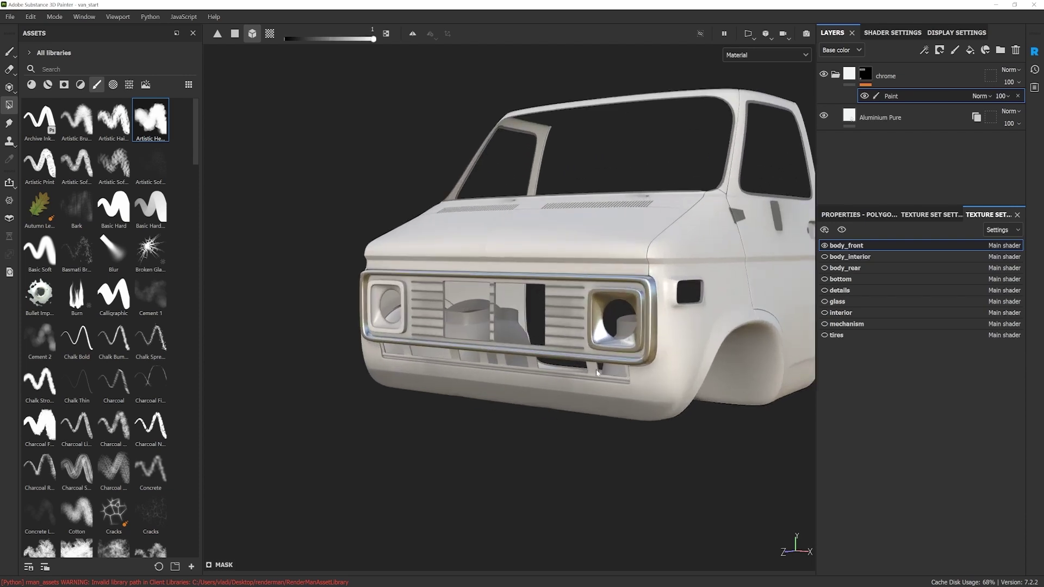
left_click_drag(717, 202, 702, 202, "alt")
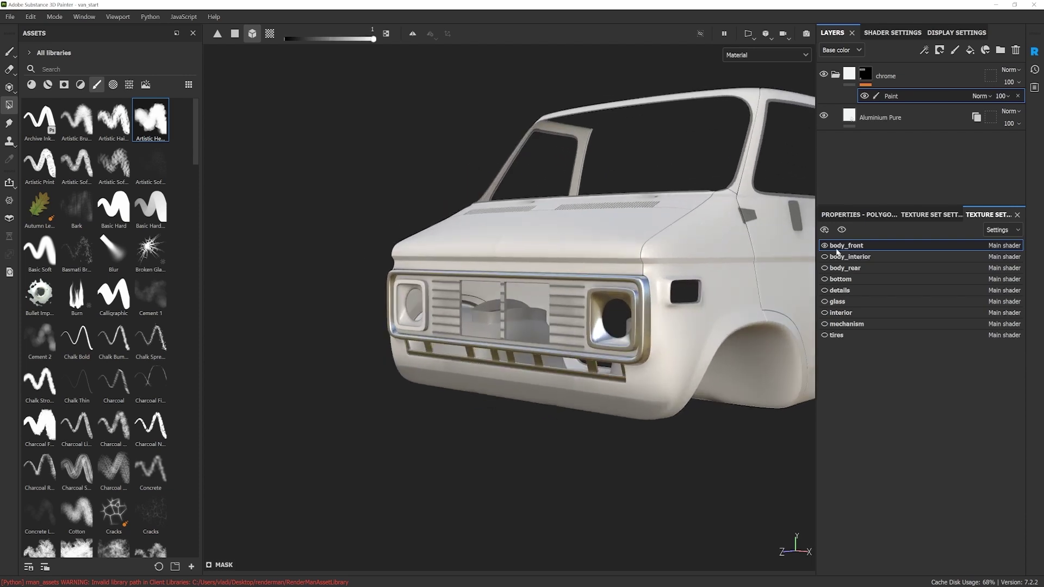
Show the body_interior texture set, hide body_front, and inspect the interior shell
left_click(848, 258)
left_click(825, 257)
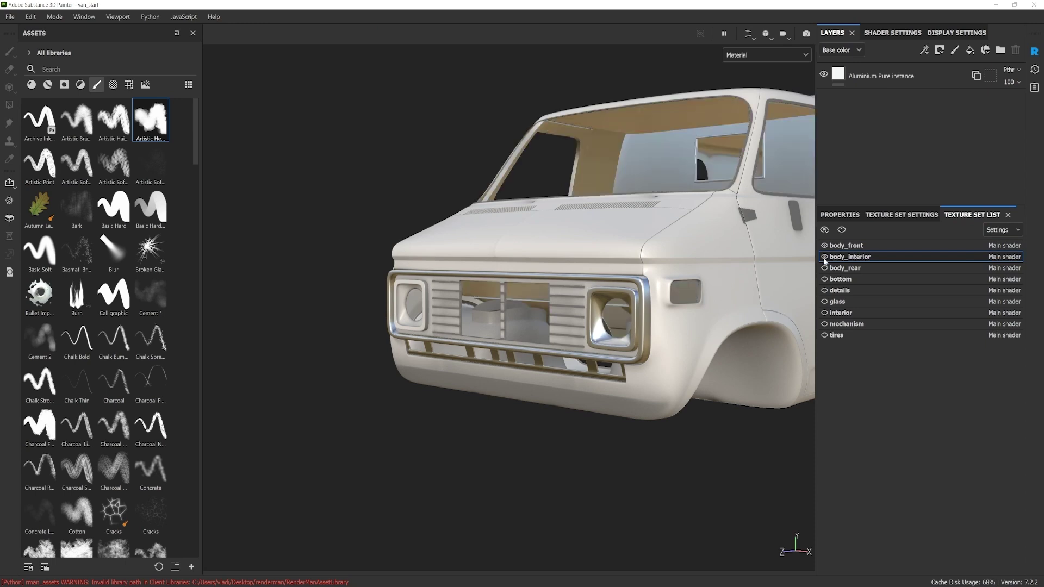
scroll(703, 309, "down", 3)
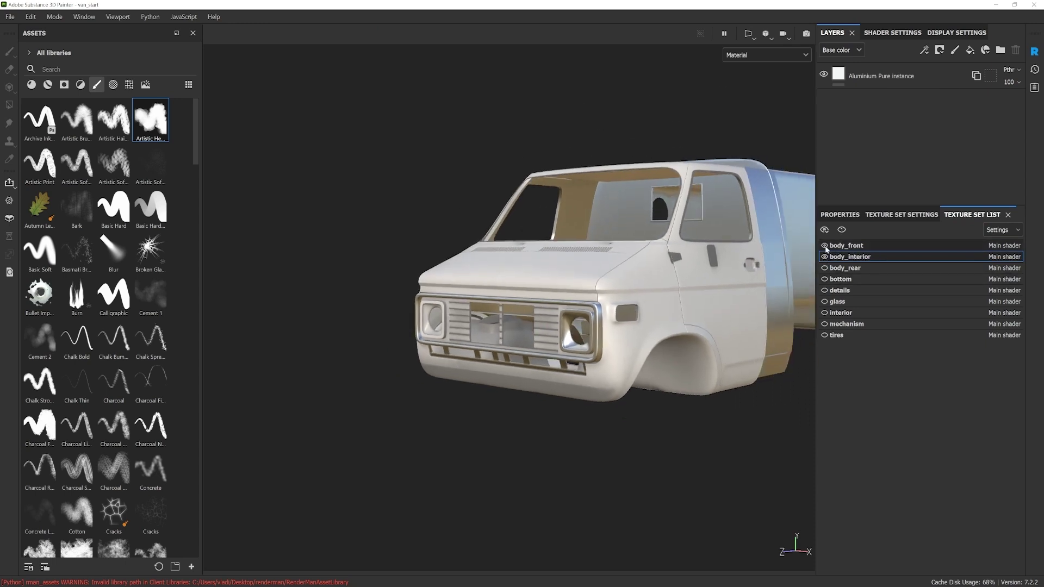
left_click(825, 247)
left_click_drag(634, 287, 649, 311, "alt")
key("f")
Isolate body_rear and place its Aluminium Pure instance in a new folder named chrome with a black mask
left_click(824, 267)
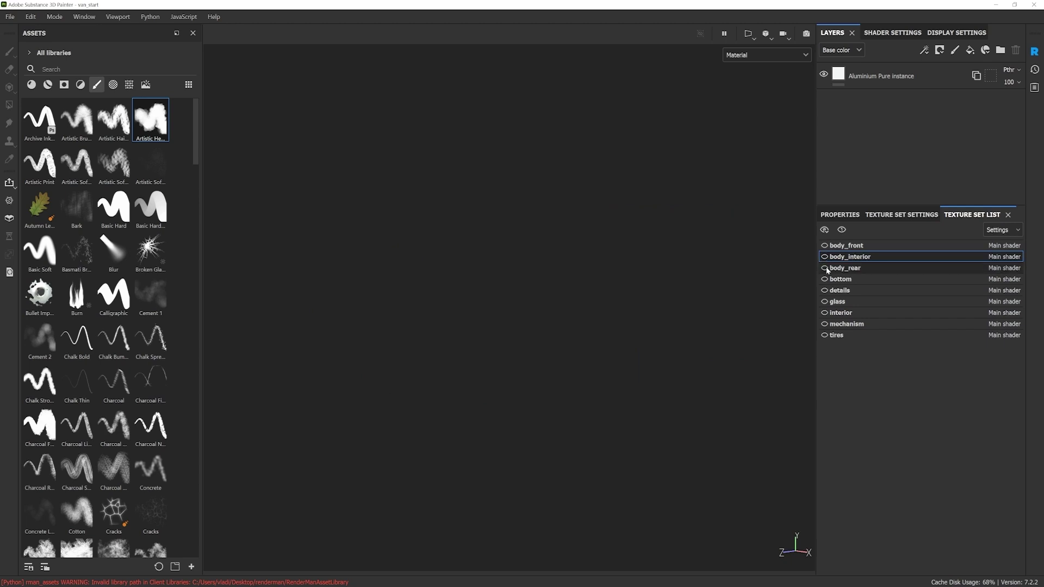
left_click_drag(685, 326, 607, 321, "alt")
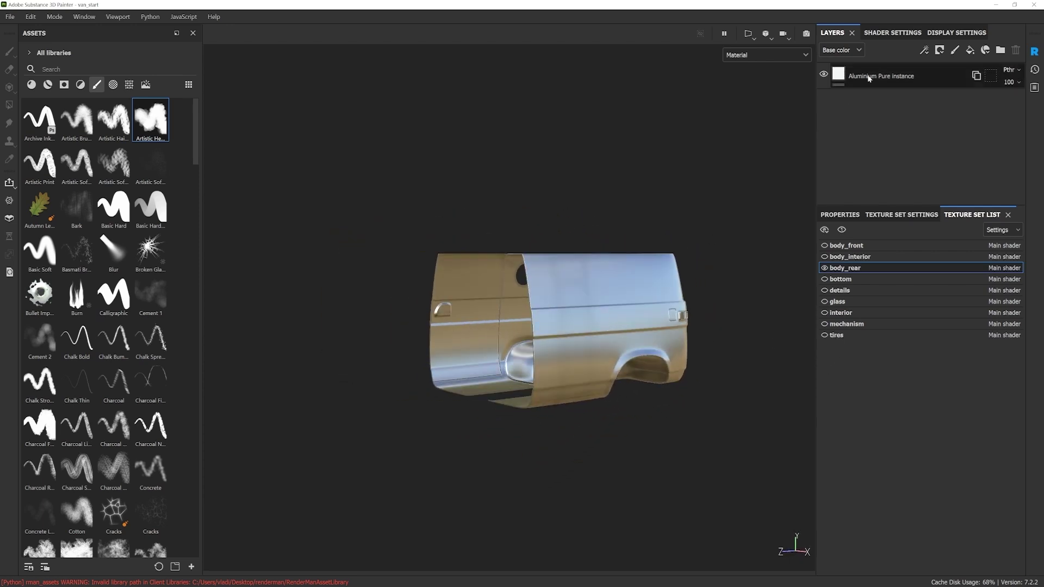
left_click(882, 77)
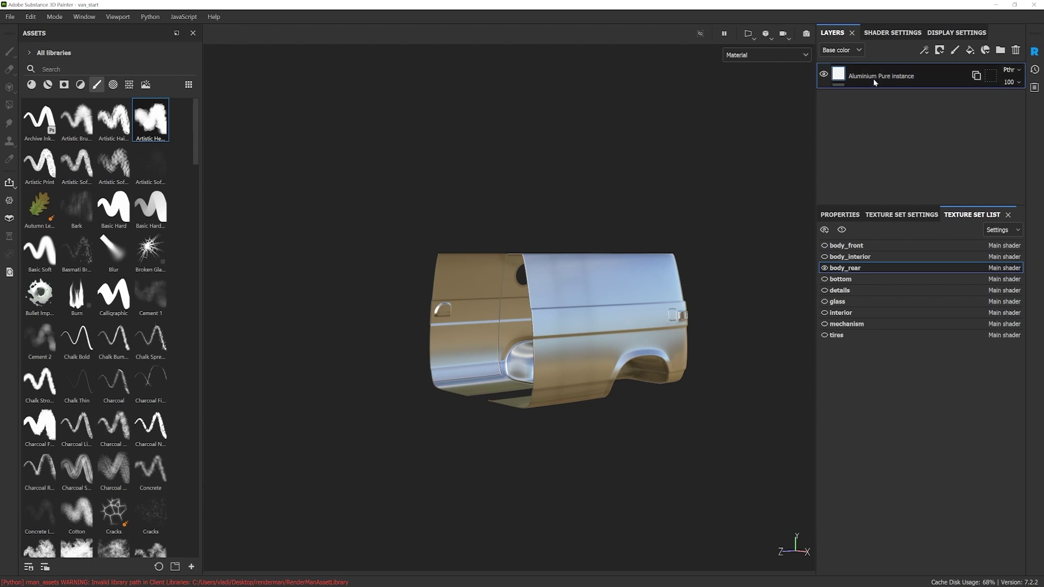
left_click(1000, 50)
left_click_drag(883, 91, 877, 81)
double_click(878, 78)
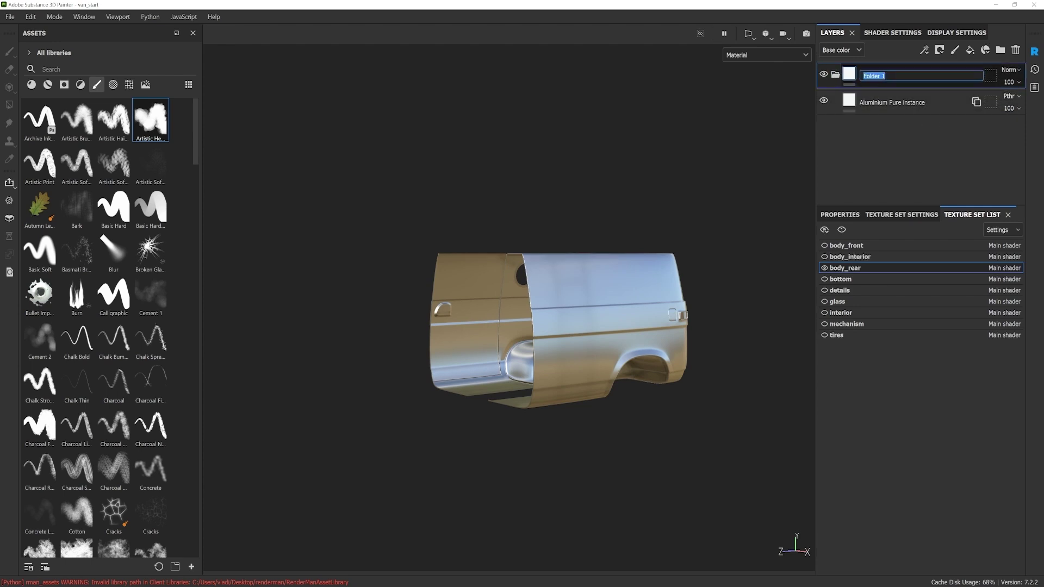
right_click(864, 76)
left_click(919, 79)
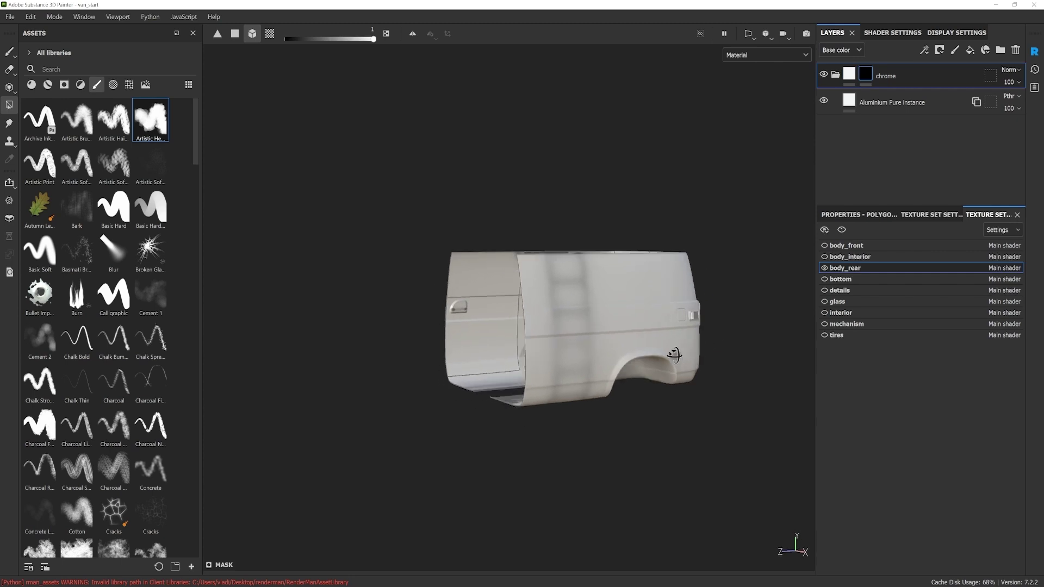
Display only the bottom texture set and examine the undercarriage parts
left_click(824, 268)
left_click(824, 279)
left_click_drag(609, 415, 681, 322, "alt")
scroll(420, 351, "up", 3)
left_click_drag(419, 352, 489, 343, "alt")
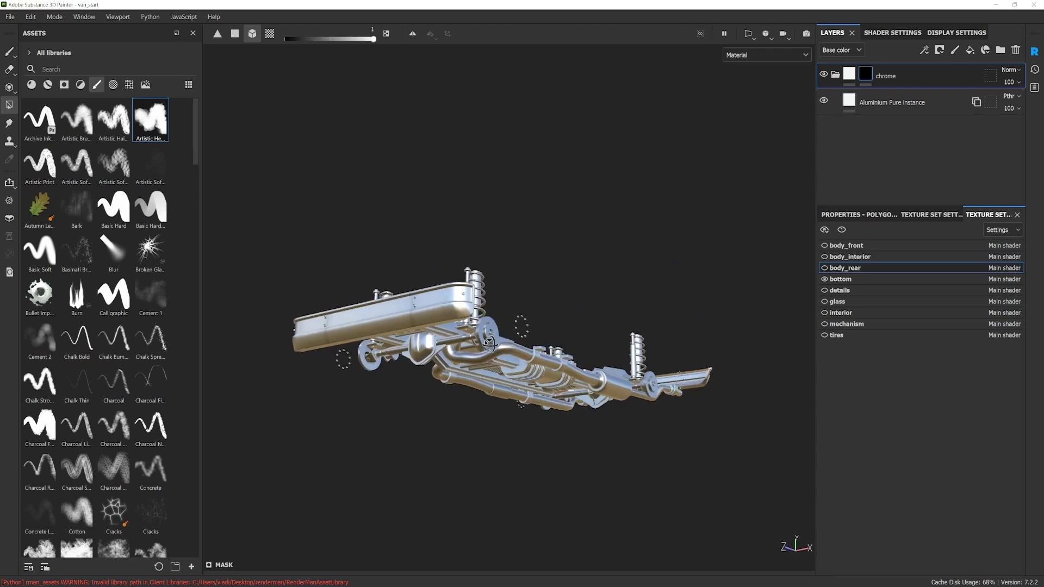
Display only the details texture set and place its Aluminium Pure instance in a new folder named chrome
left_click(825, 279)
left_click(824, 290)
left_click_drag(626, 348, 593, 313, "alt")
left_click_drag(525, 264, 491, 260, "alt")
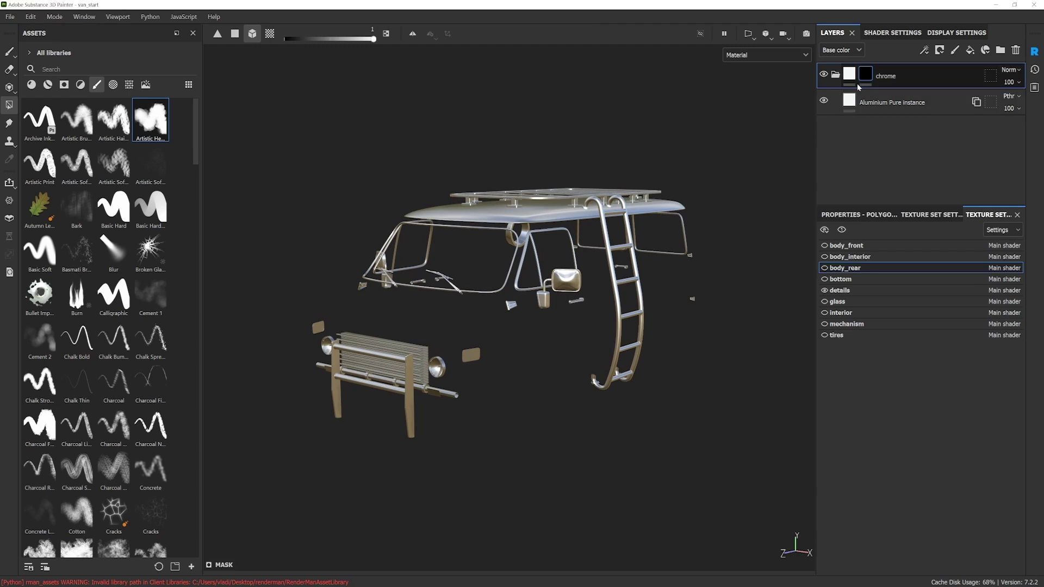
left_click(848, 291)
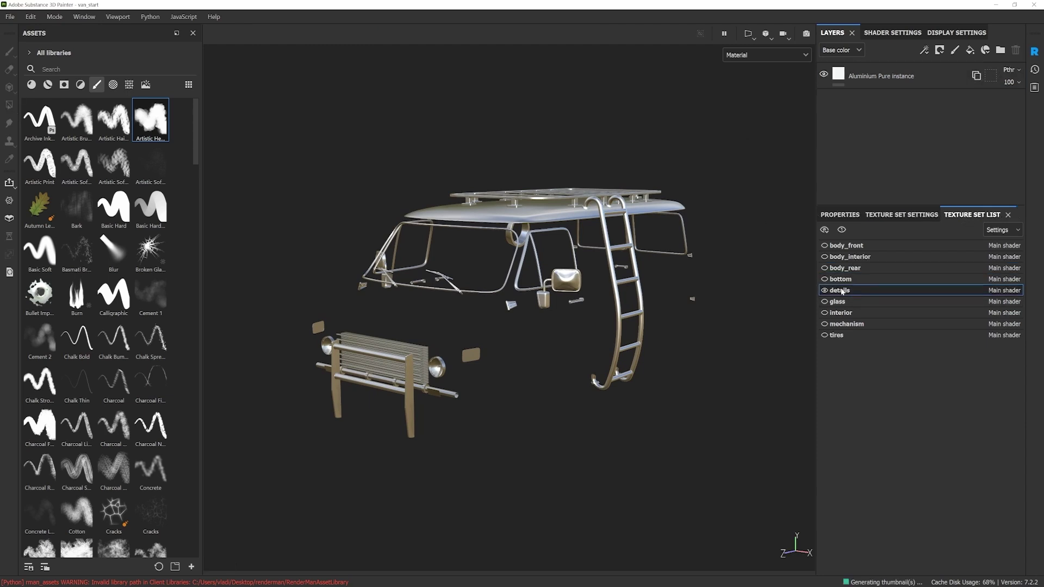
left_click(875, 76)
double_click(860, 78)
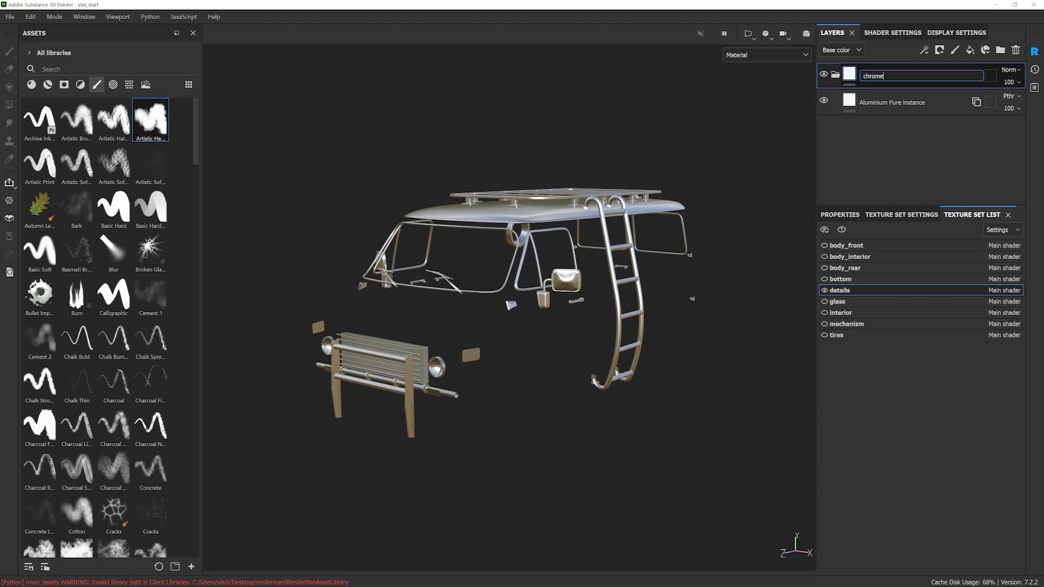
Add a black mask with a paint effect to the chrome folder in details
right_click(873, 81)
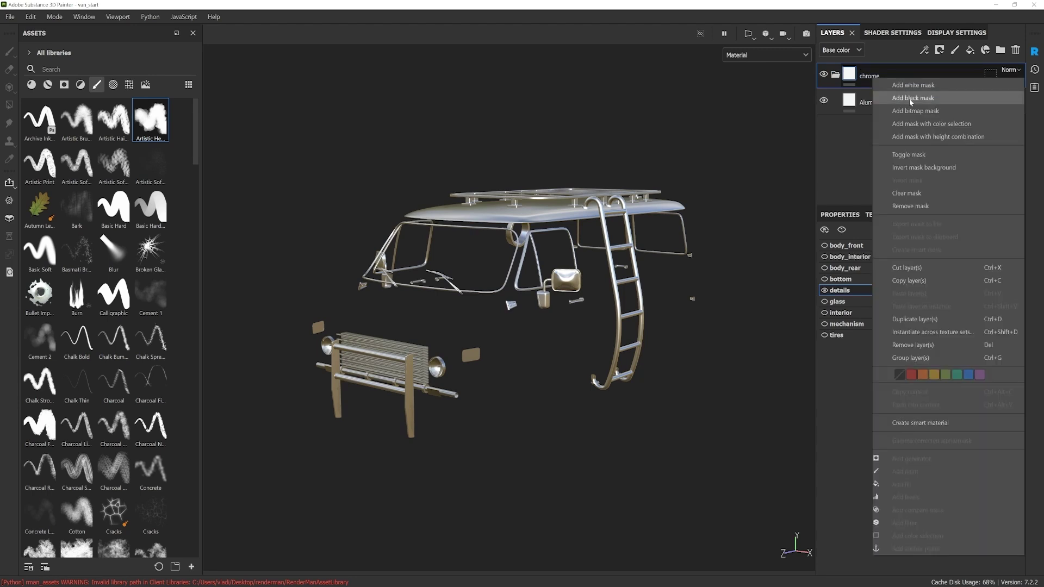
left_click(910, 99)
right_click(870, 77)
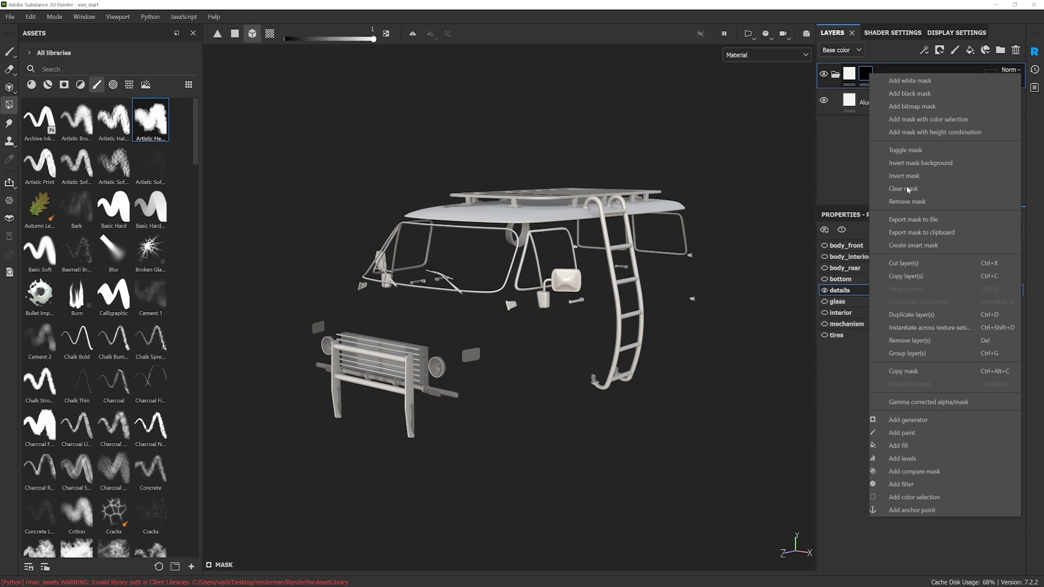
left_click(911, 433)
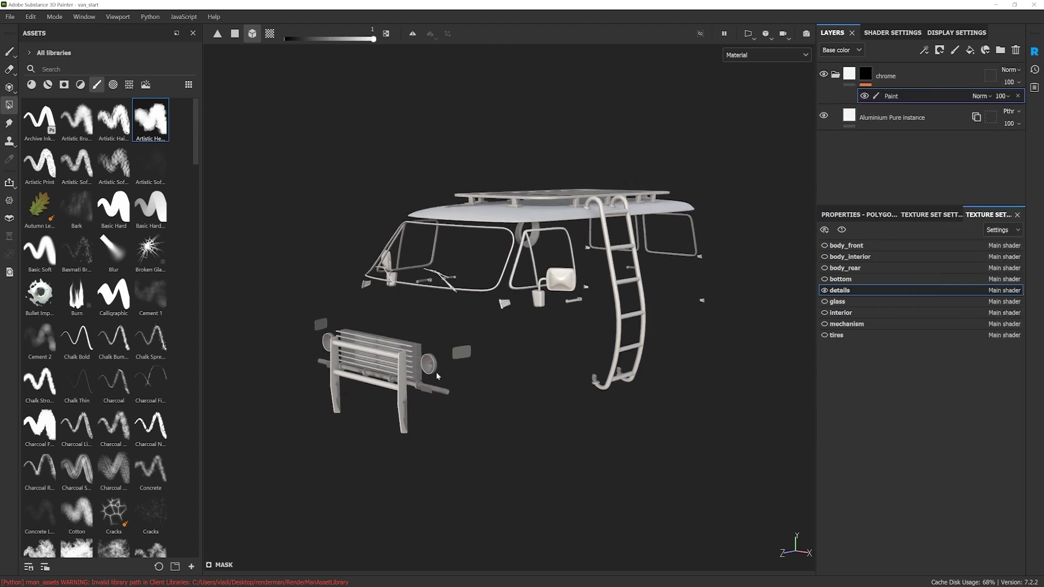
Fill the front grille slats in the chrome mask
scroll(429, 383, "up", 5)
left_click_drag(507, 407, 459, 372, "alt")
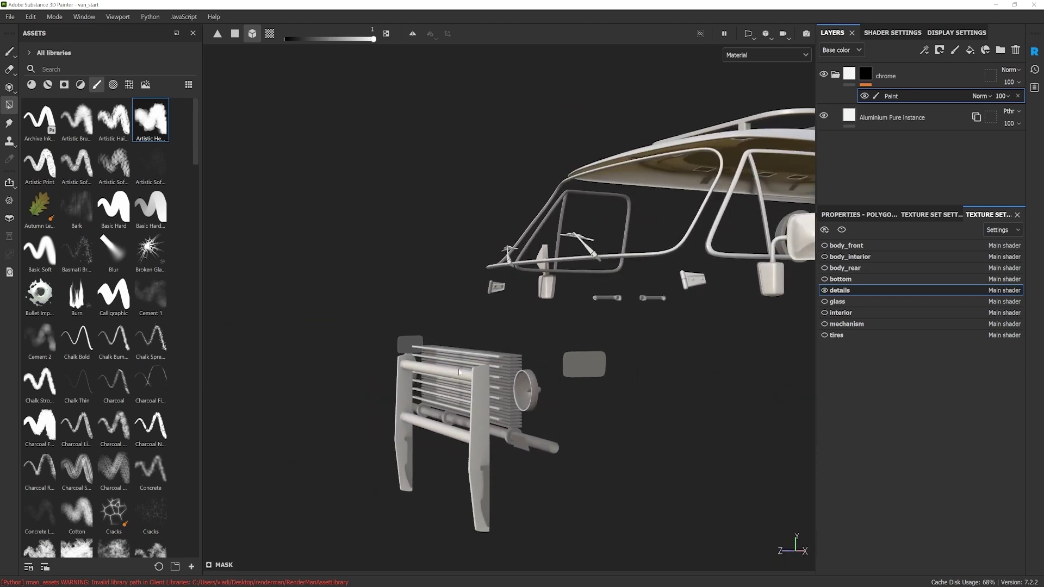
left_click_drag(504, 420, 589, 397, "alt")
scroll(590, 397, "up", 2)
left_click(574, 383)
Fill both headlights in the chrome mask
left_click_drag(485, 388, 535, 381, "alt")
middle_click_drag(535, 380, 552, 366, "alt")
scroll(396, 370, "up", 3)
left_click(392, 367)
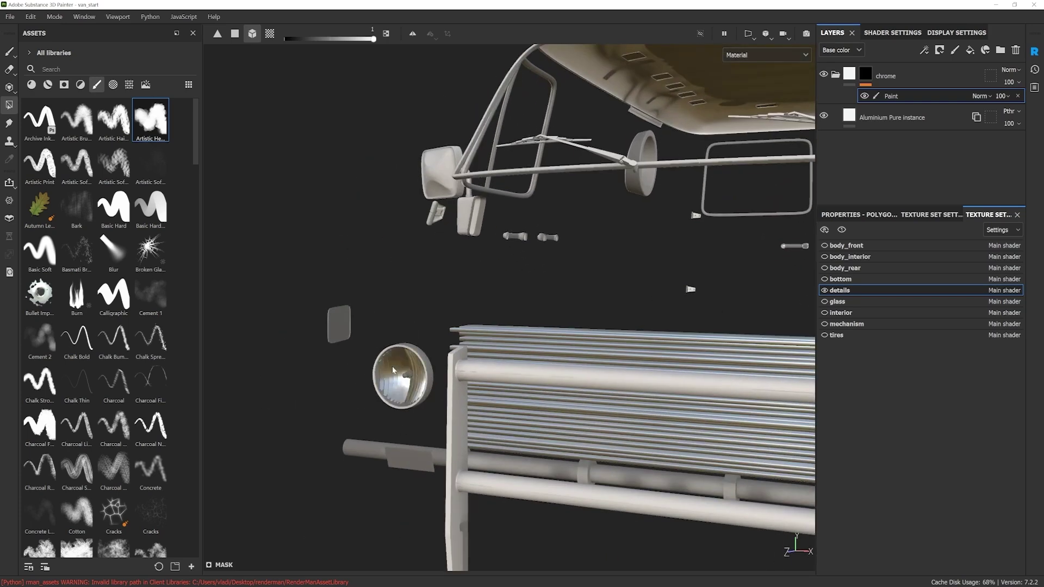
scroll(394, 366, "down", 2)
left_click(407, 354)
scroll(632, 366, "down", 2)
middle_click_drag(633, 356, 545, 358, "alt")
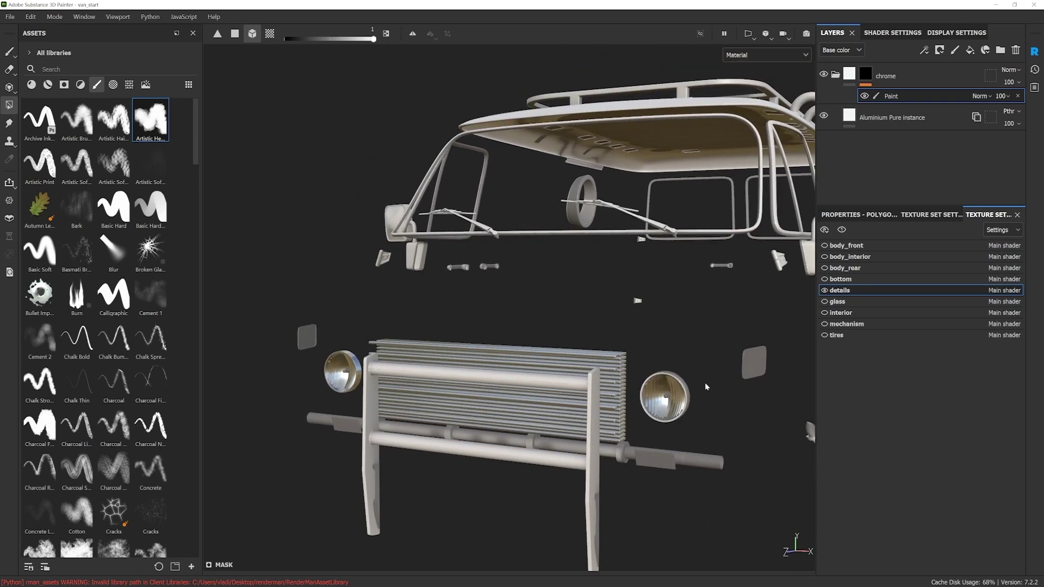
Enable symmetry and fill the side mirrors with their brackets in the chrome mask
left_click_drag(675, 380, 573, 364, "alt")
middle_click_drag(702, 375, 517, 381, "alt")
left_click_drag(517, 380, 521, 354, "alt")
left_click_drag(521, 384, 520, 185, "alt")
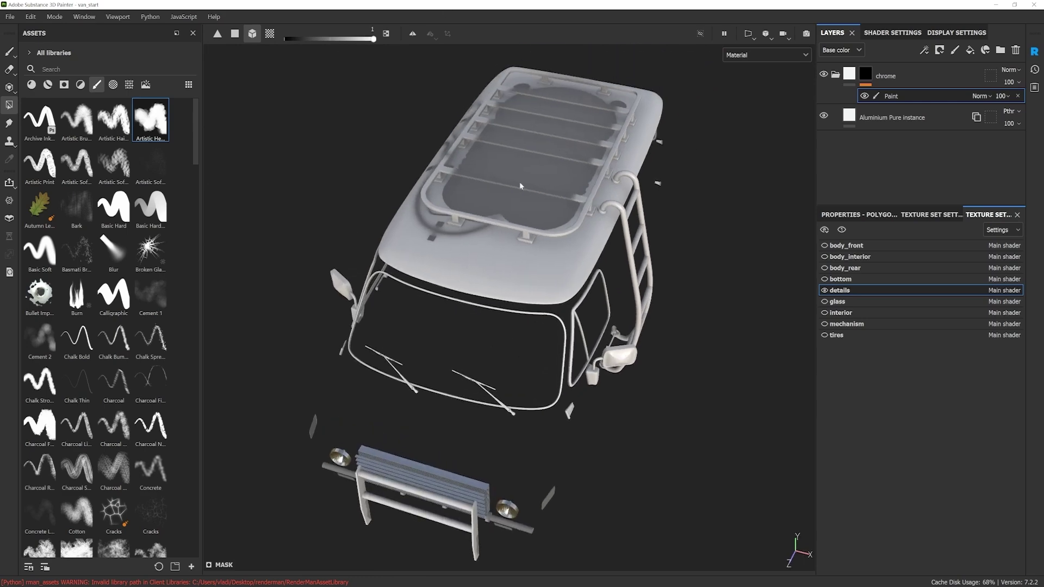
left_click(412, 36)
left_click_drag(626, 365, 676, 412, "alt")
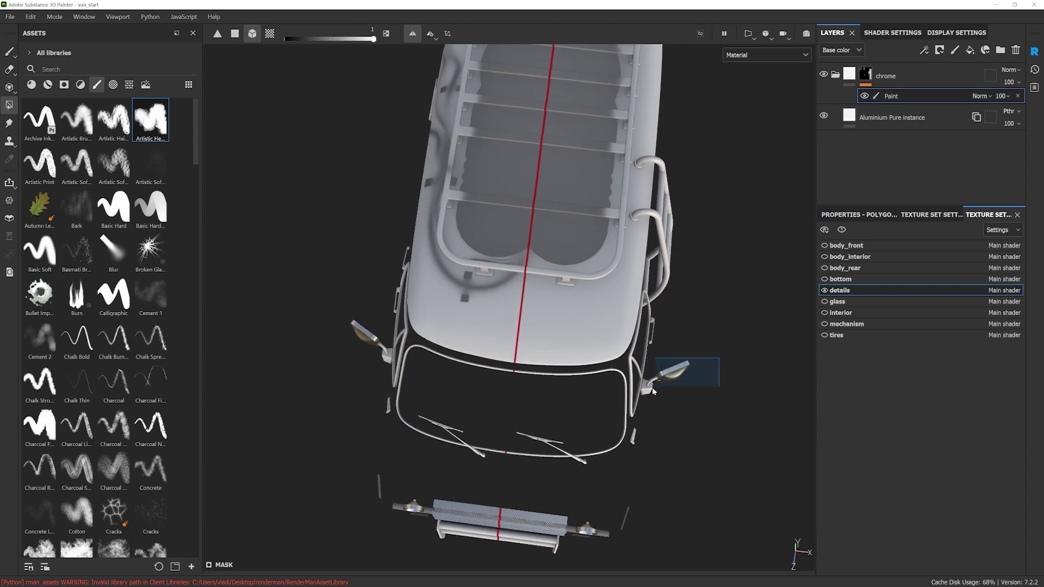
left_click_drag(683, 403, 689, 297, "alt")
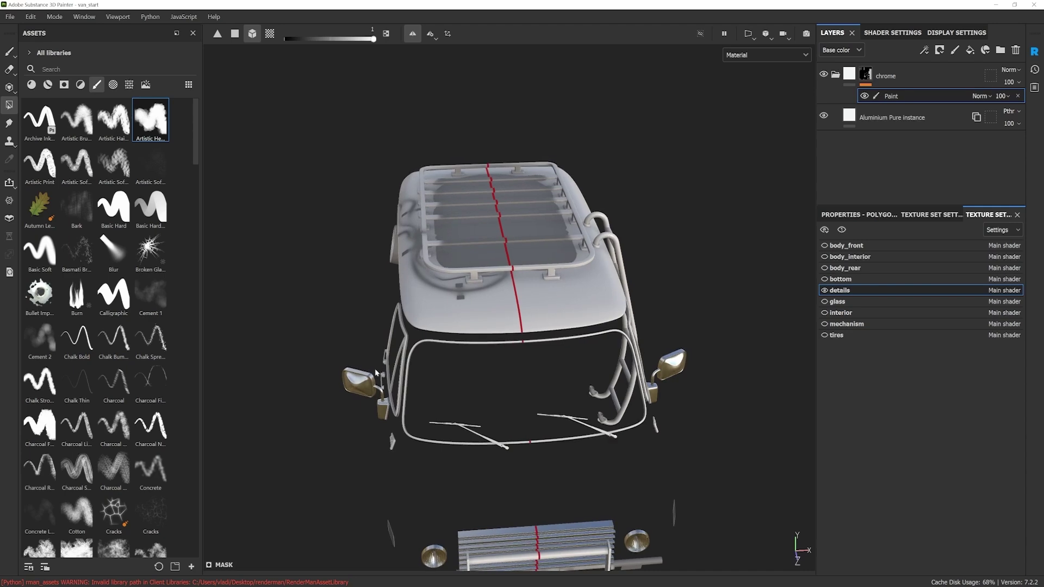
Fill the rear door hinges and the rear door handle in the chrome mask, and turn symmetry off
left_click_drag(502, 322, 511, 220, "alt")
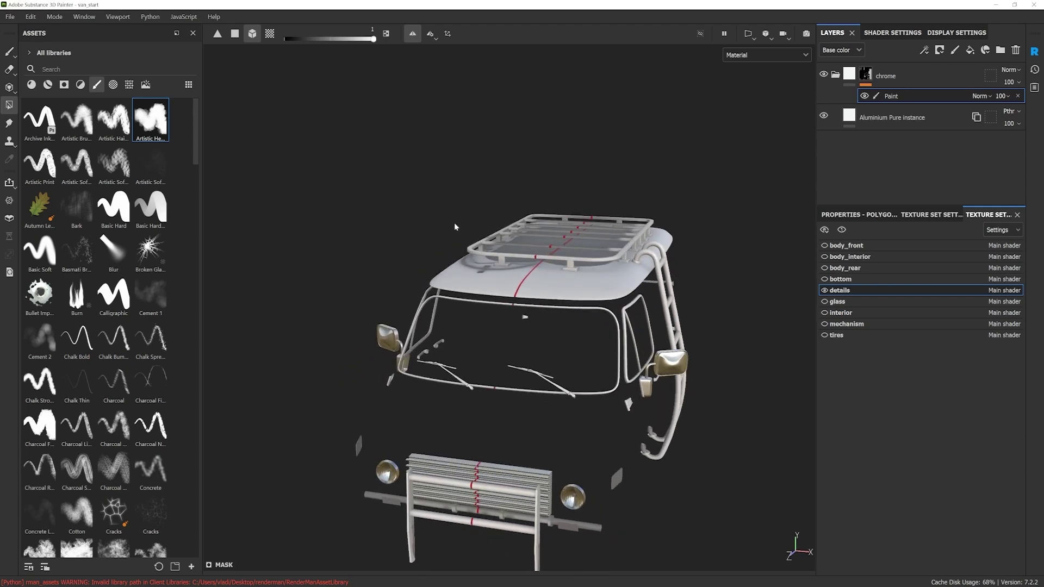
left_click_drag(526, 287, 469, 337, "alt")
left_click_drag(441, 383, 420, 375, "alt")
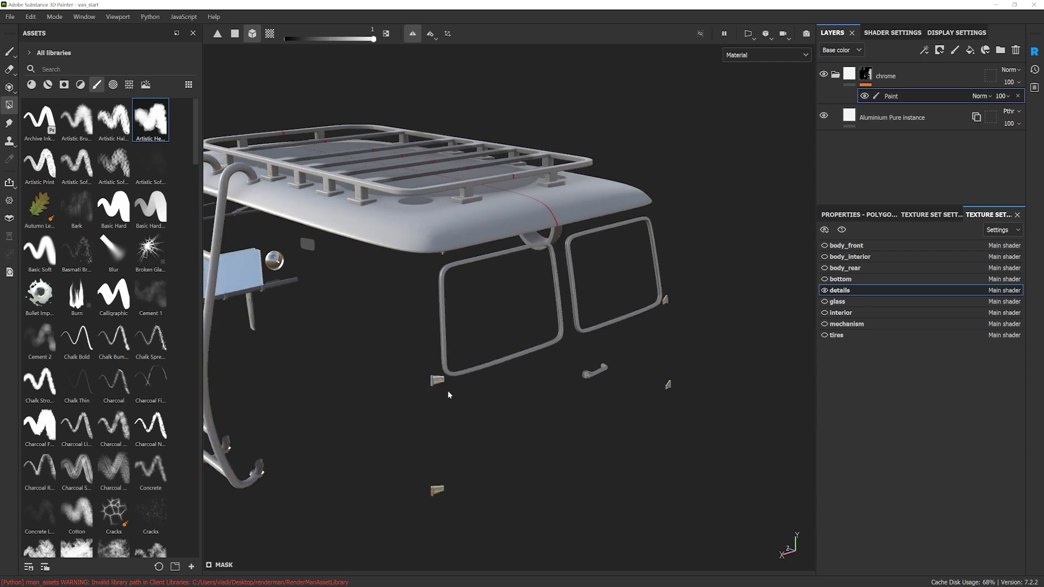
right_click_drag(448, 390, 589, 421, "alt")
middle_click_drag(588, 421, 492, 396, "alt")
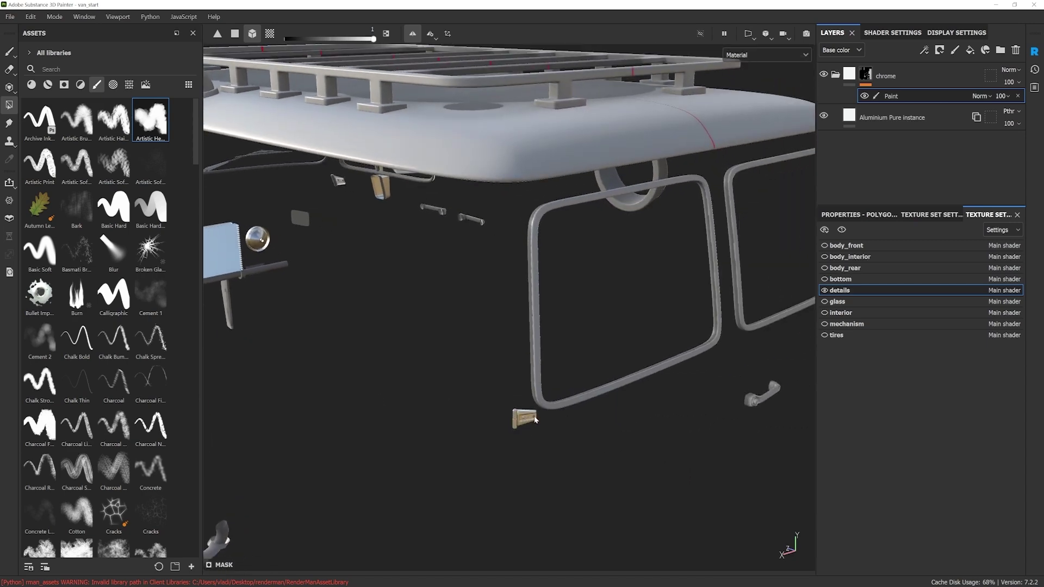
scroll(533, 417, "down", 5)
mouse_move(621, 430)
left_mouse_down("alt")
mouse_move(654, 434)
mouse_move(637, 434)
left_mouse_up("alt")
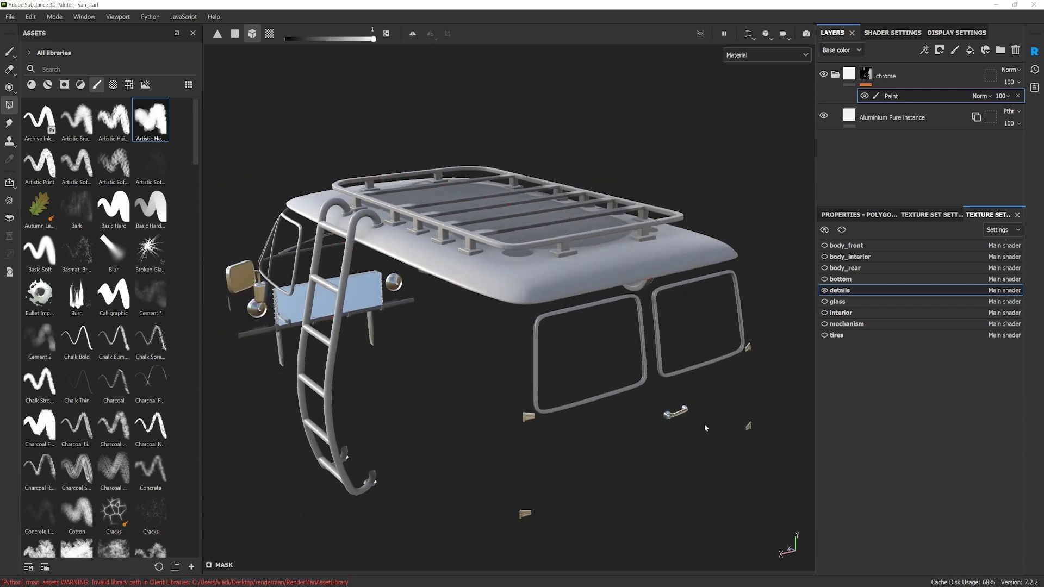
Fill the small hinge piece below the front windshield corner in the chrome mask
left_click_drag(704, 423, 435, 441, "alt")
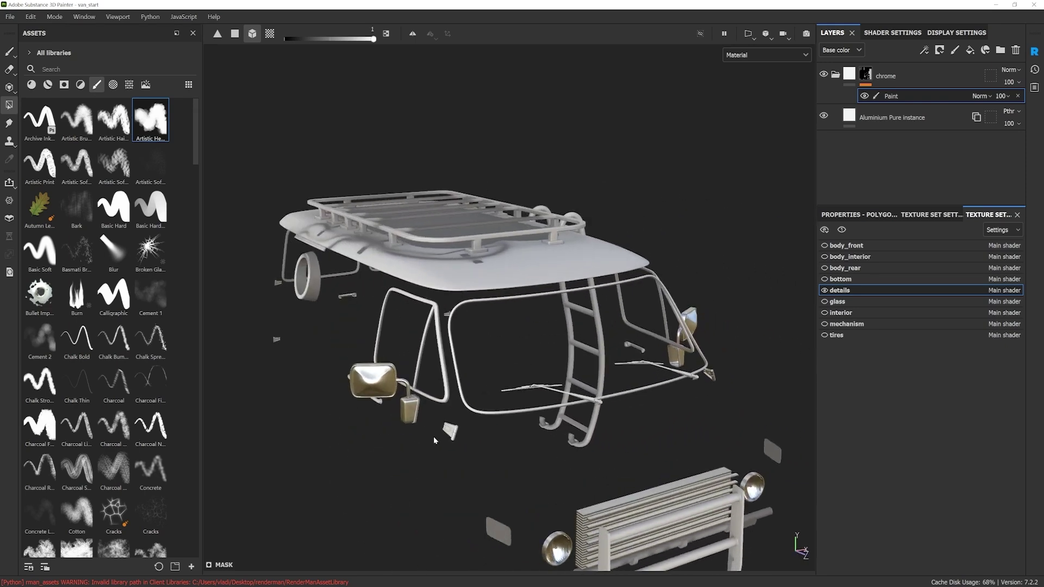
left_click(448, 429)
scroll(635, 436, "down", 3)
left_click_drag(635, 435, 559, 404, "alt")
left_click_drag(522, 435, 579, 370, "alt")
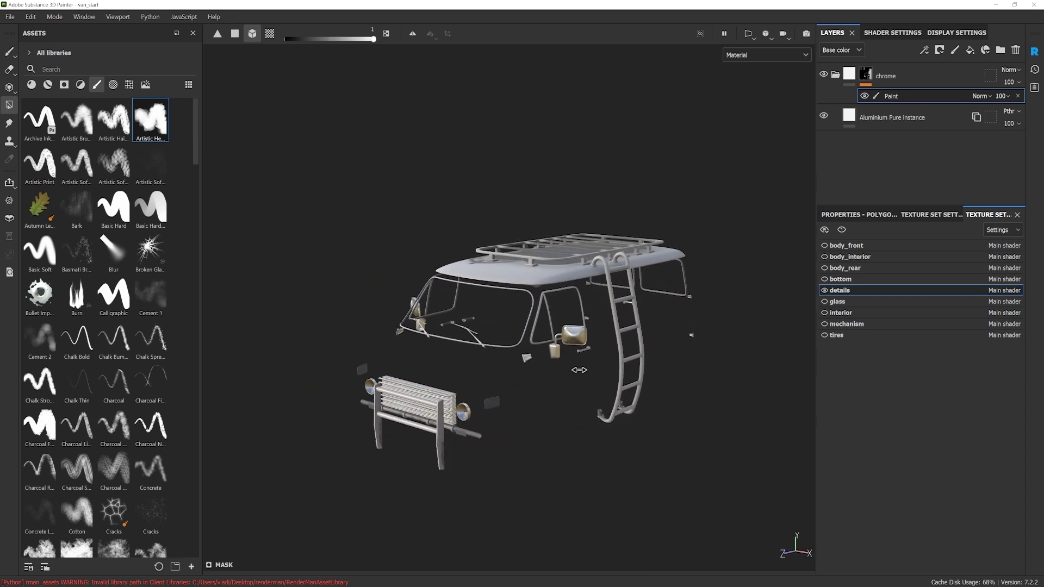
Hide the details and interior texture sets and make mechanism the only visible, active texture set
left_click(840, 313)
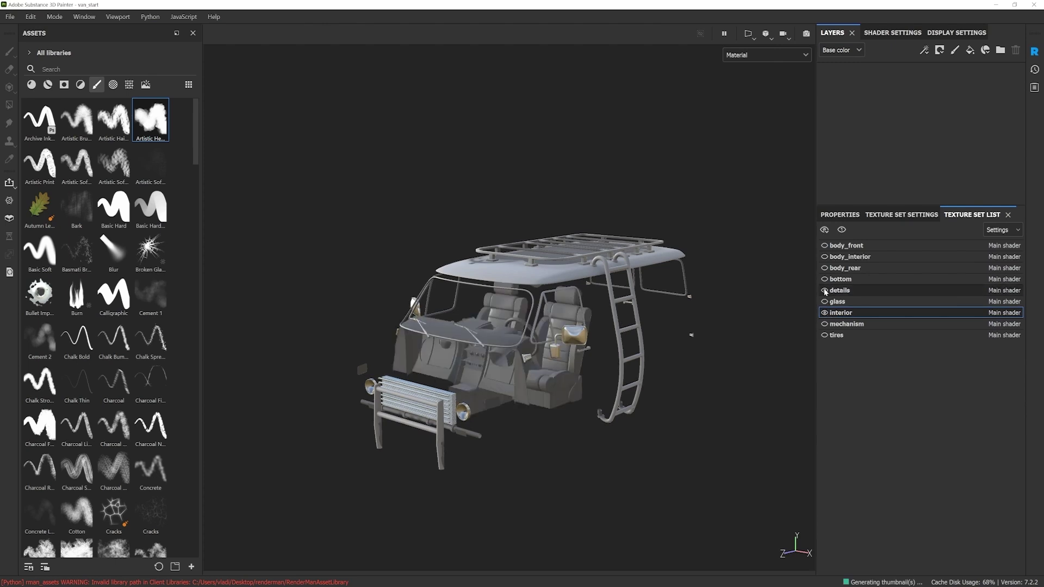
left_click_drag(660, 334, 562, 366, "alt")
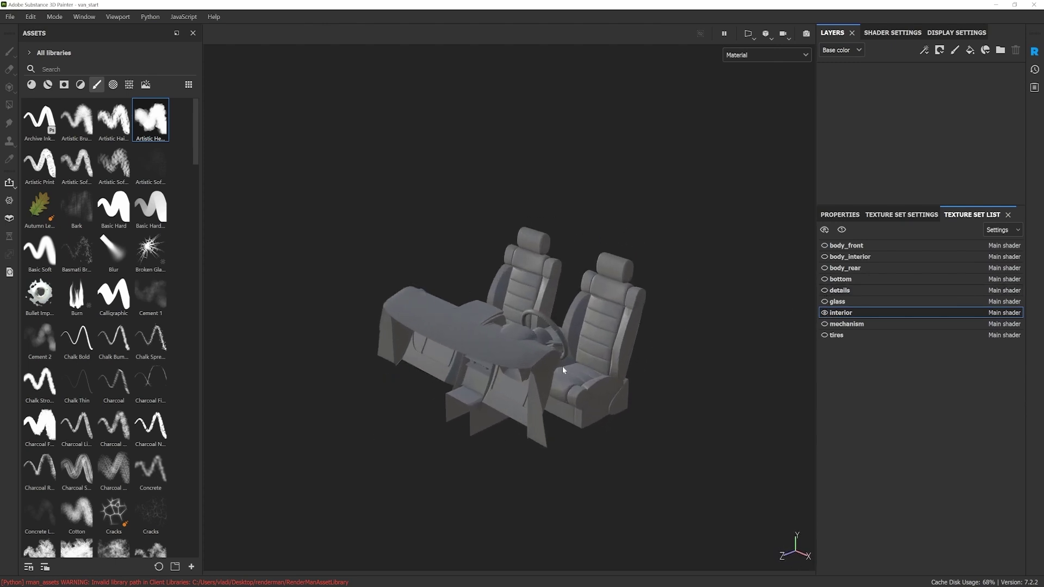
left_click(824, 313)
left_click(824, 324)
left_click(835, 325)
Group the mechanism's Aluminium Pure instance into a folder named chrome
middle_click_drag(571, 233, 508, 357, "alt")
left_click_drag(508, 357, 549, 332, "alt")
right_click_drag(549, 332, 576, 318, "alt")
middle_click_drag(576, 318, 586, 405, "alt")
left_click_drag(587, 406, 557, 400, "alt")
key("ctrl+g")
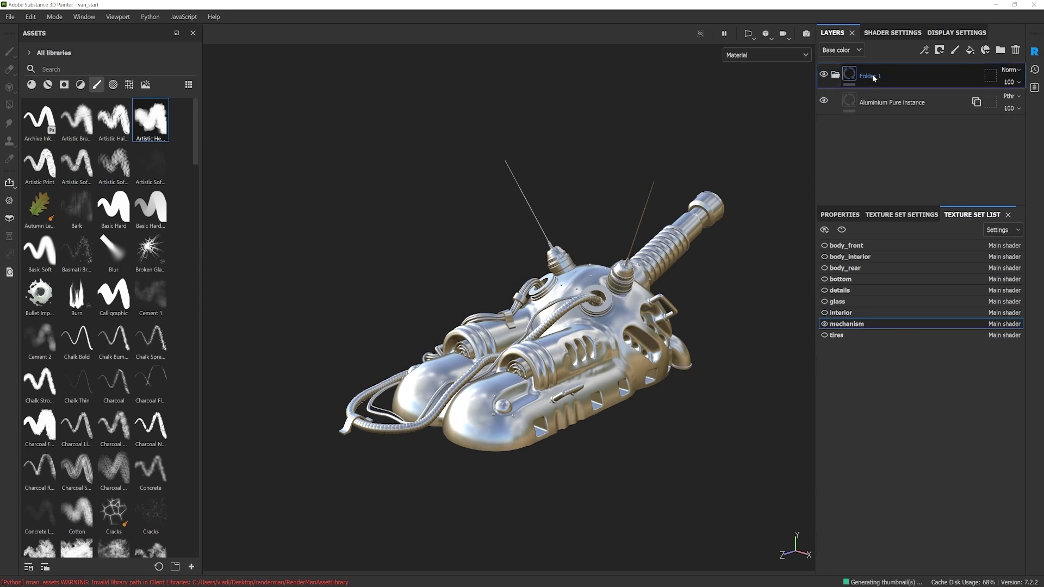
double_click(865, 76)
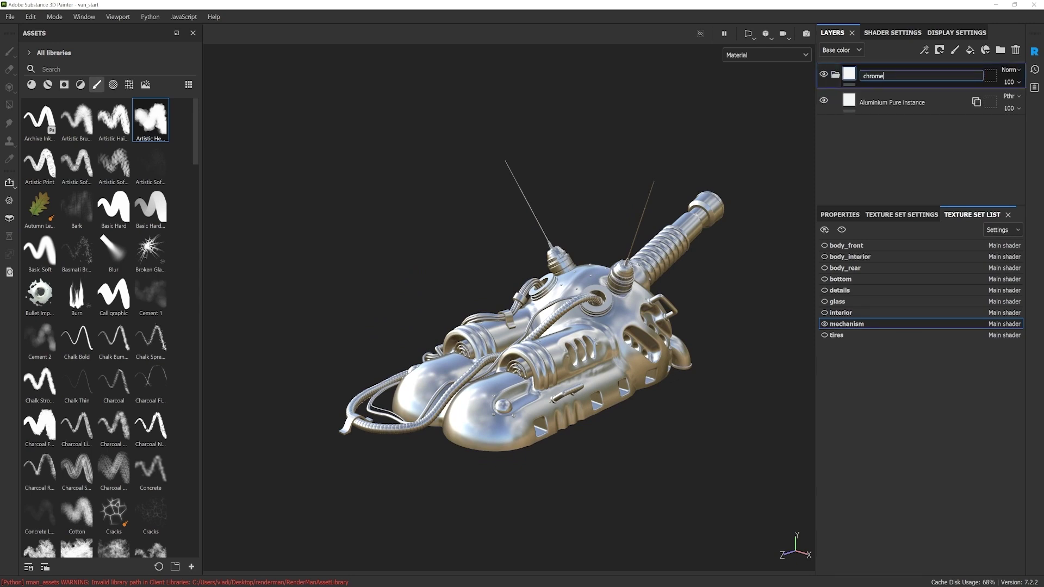
key("Return")
Add a black mask with a paint effect to the mechanism's chrome folder
right_click(865, 77)
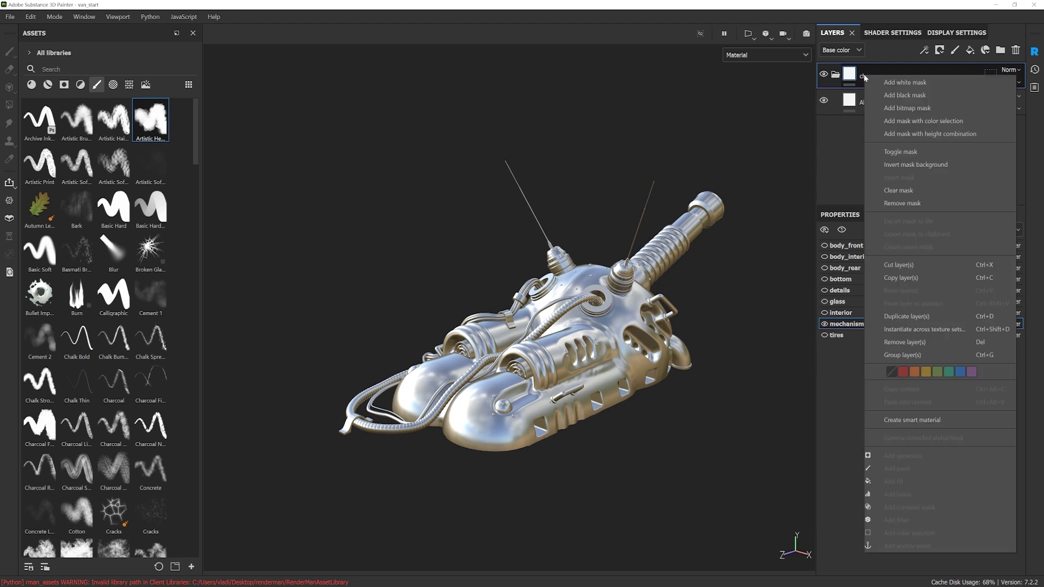
left_click(868, 80)
right_click(867, 79)
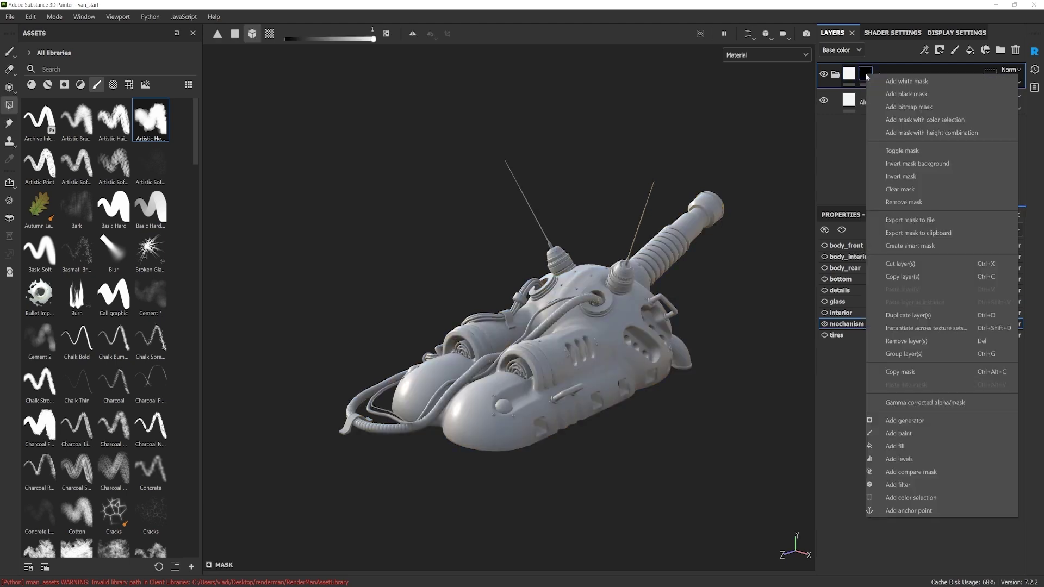
left_click(896, 445)
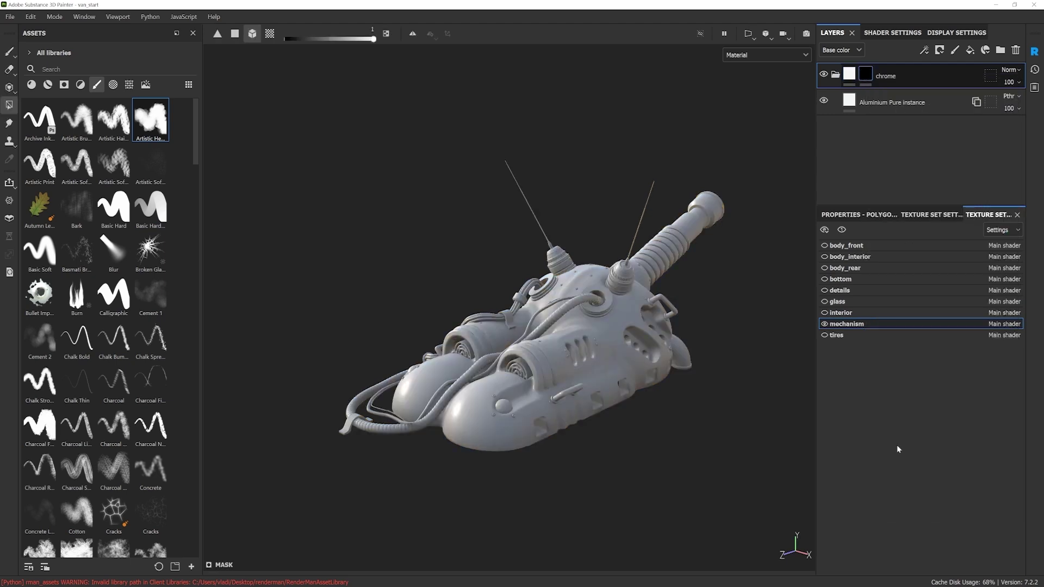
right_click(866, 75)
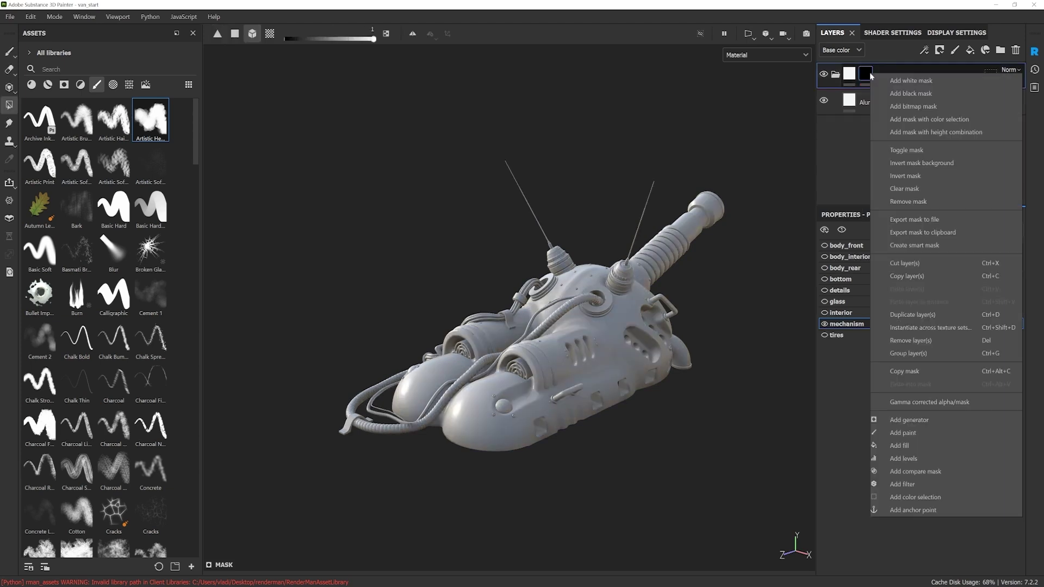
left_click(913, 432)
Enable symmetry and fill the two antennas with their domed caps in the mechanism's chrome mask
left_click_drag(590, 301, 543, 171, "alt")
scroll(601, 278, "up", 3)
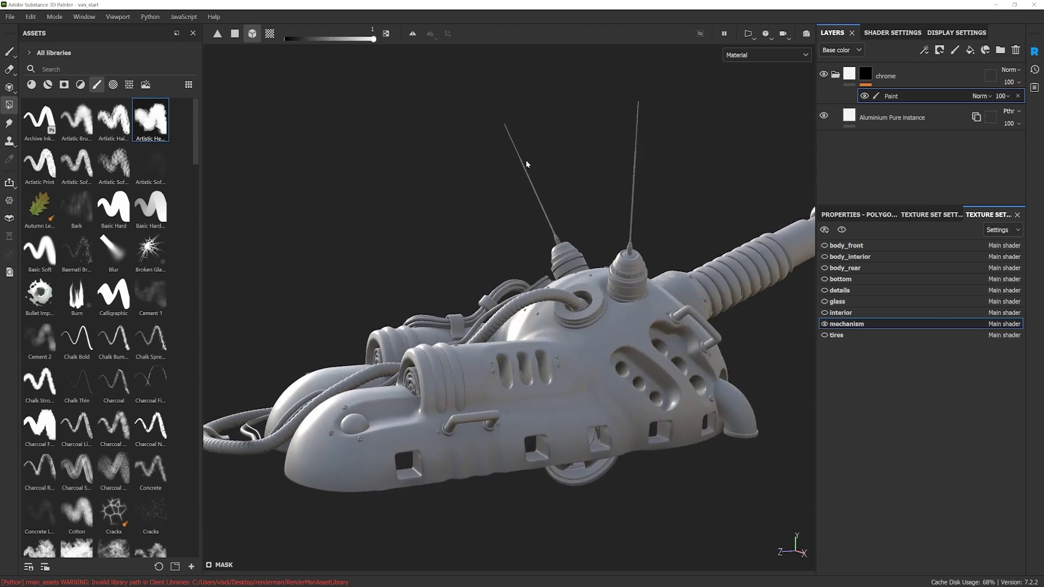
left_click(411, 36)
left_click_drag(657, 206, 617, 215, "alt")
scroll(591, 235, "up", 6)
left_click(617, 260)
Fill the round coils inside both front openings and the screws around the front domes in the chrome mask
left_click_drag(618, 260, 555, 305, "alt")
right_click_drag(554, 305, 451, 353, "alt")
left_click_drag(452, 354, 535, 338, "alt")
left_click_drag(613, 385, 603, 420, "alt")
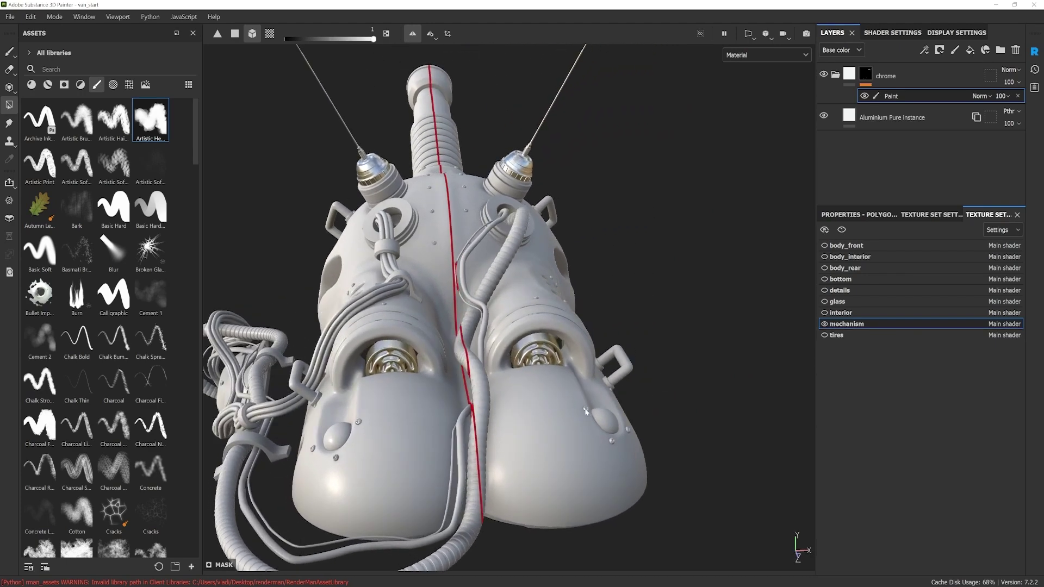
scroll(613, 458, "up", 3)
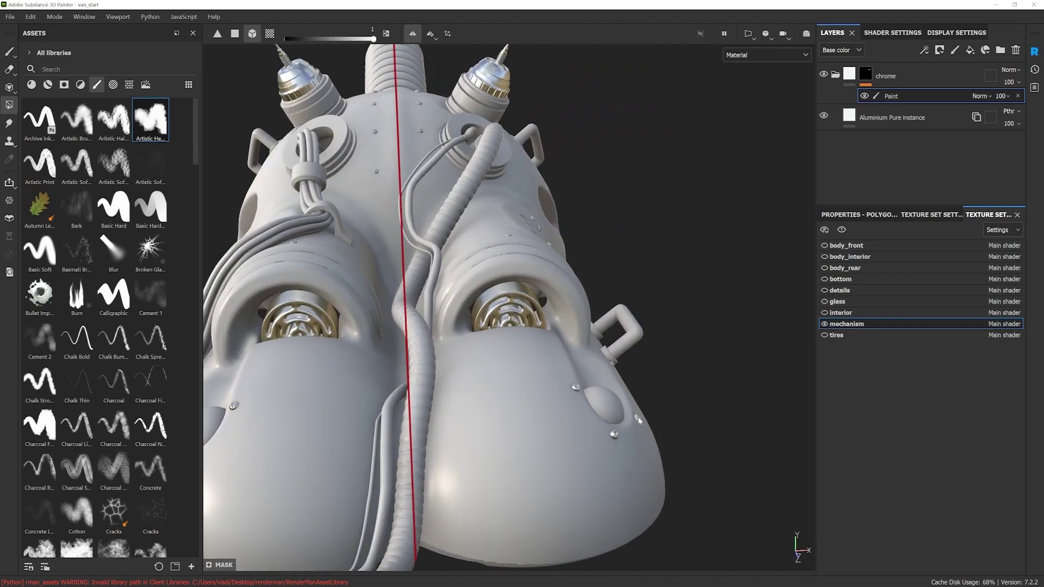
scroll(641, 414, "down", 3)
Fill the screws on both sides of the three vent slots in the chrome mask
left_click_drag(643, 412, 517, 370, "alt")
scroll(545, 336, "up", 4)
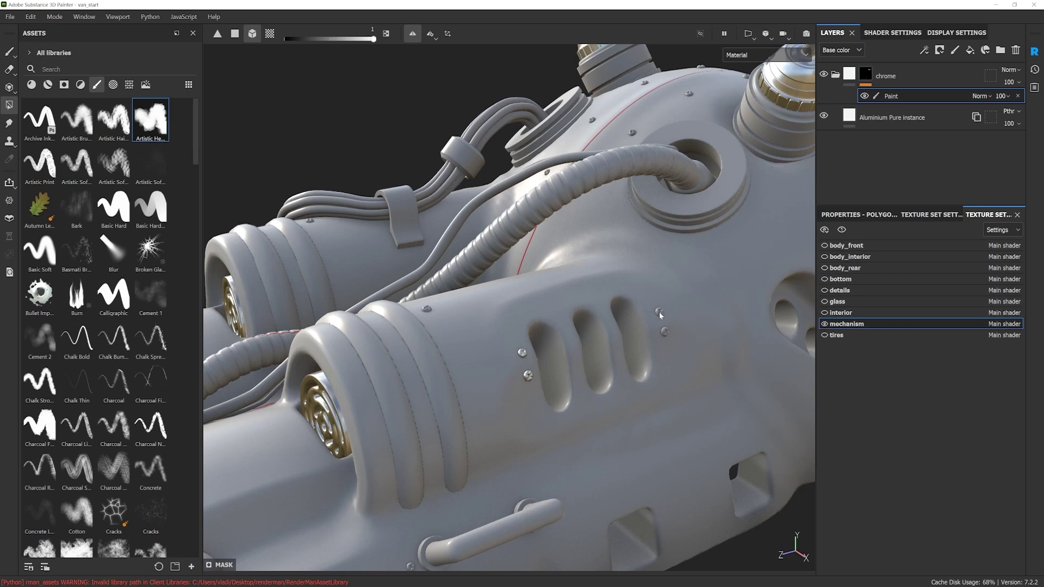
Fill the screws along the centre line on top of the mechanism's body in the chrome mask
left_click_drag(461, 292, 635, 212, "alt")
middle_click_drag(635, 211, 598, 326, "alt")
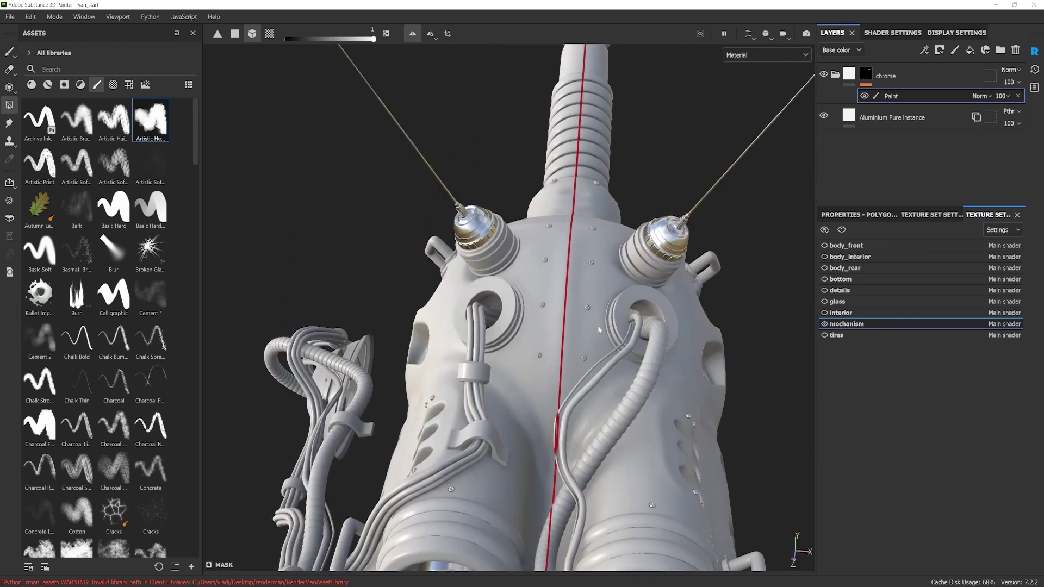
right_click_drag(598, 325, 570, 365, "alt")
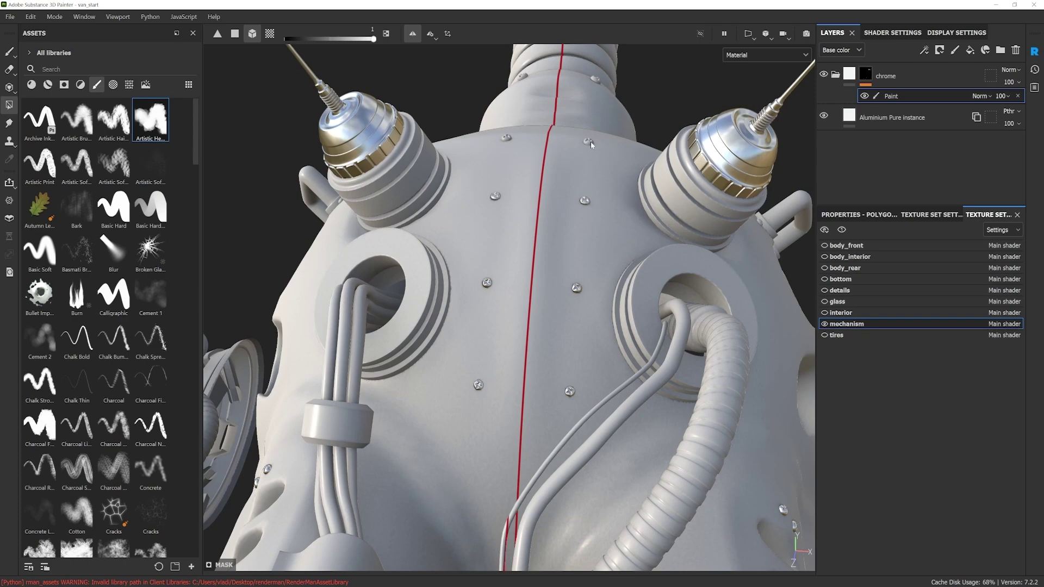
left_click_drag(590, 143, 538, 360, "alt")
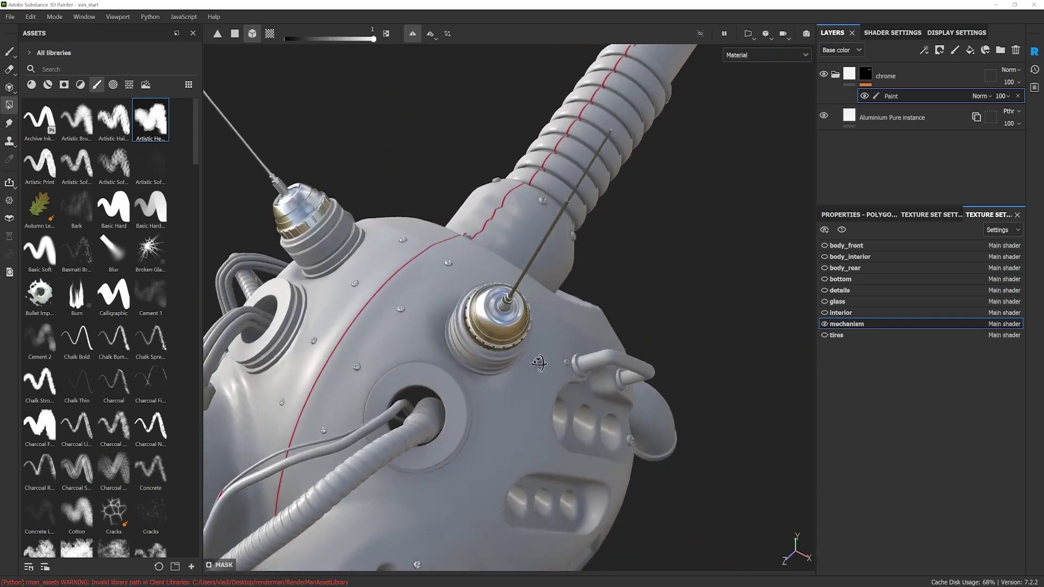
Fill the screws beside the rear side handle and around the bent side pipe in the chrome mask
right_click_drag(539, 360, 563, 377, "alt")
left_click_drag(564, 377, 565, 367, "alt")
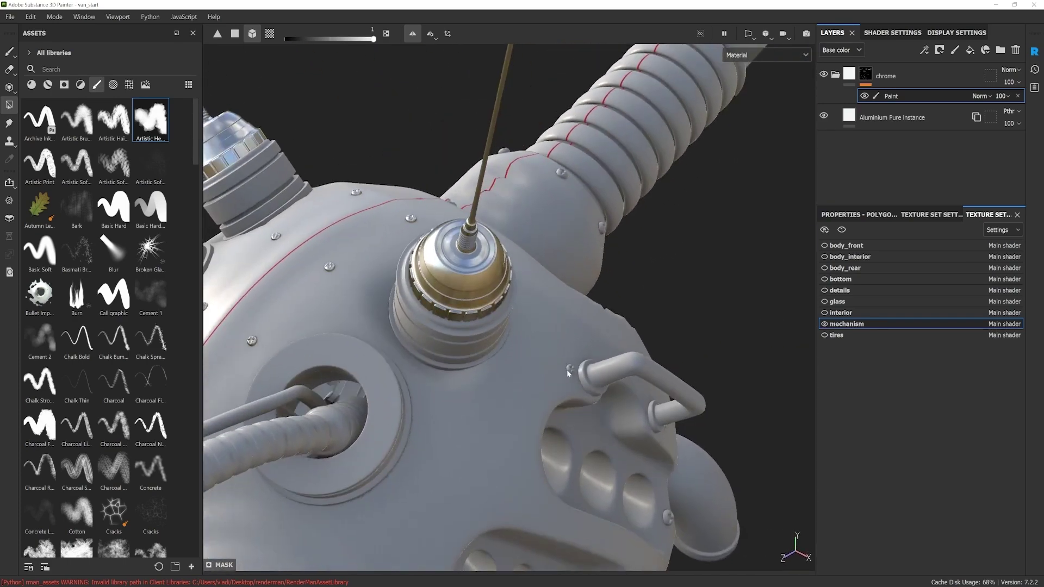
scroll(570, 369, "down", 2)
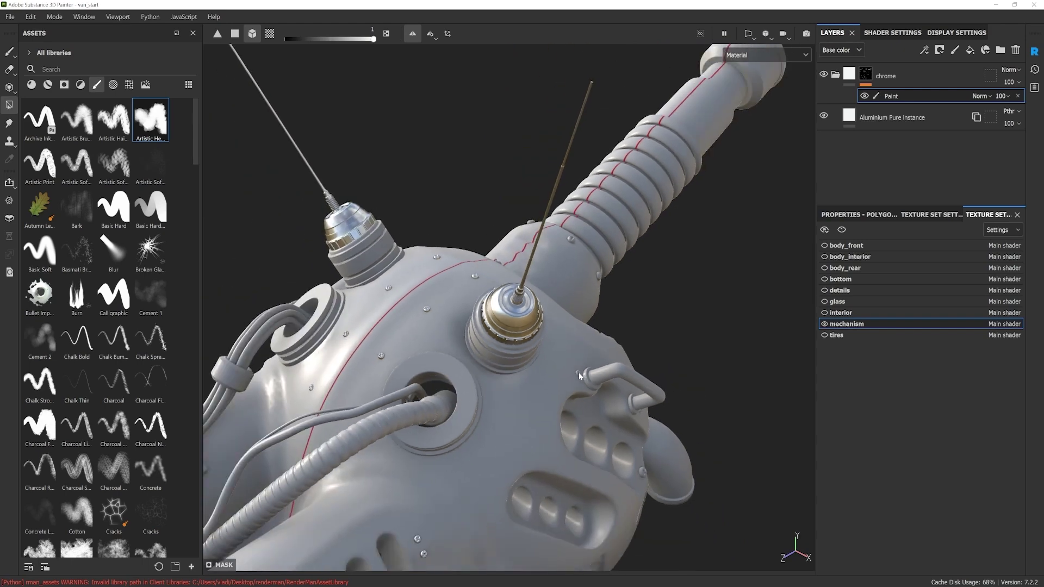
left_click_drag(673, 421, 644, 491, "alt")
left_click_drag(693, 458, 618, 482, "alt")
scroll(675, 393, "down", 2)
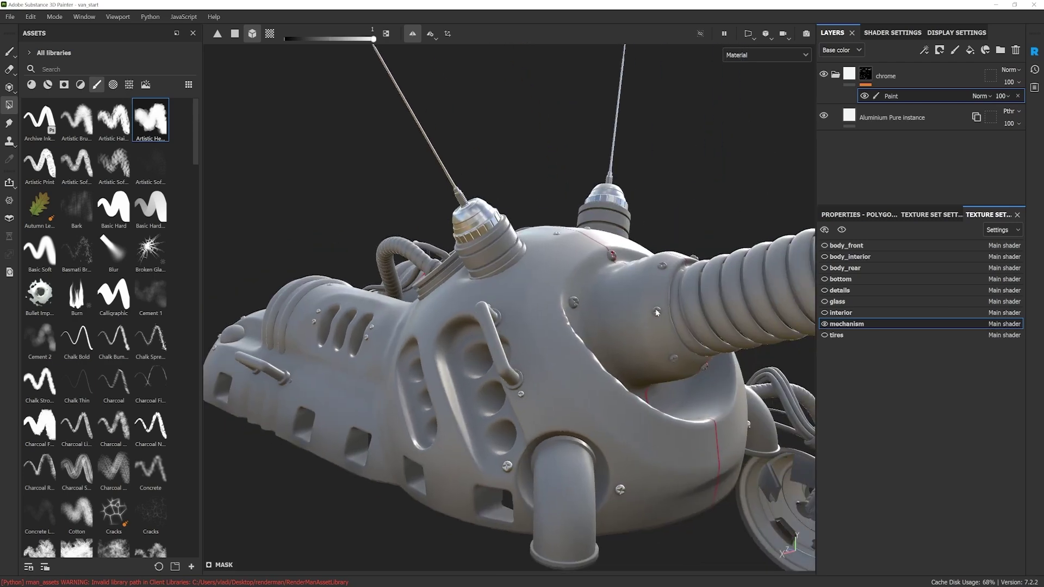
left_click_drag(594, 298, 654, 324, "alt")
scroll(579, 301, "up", 3)
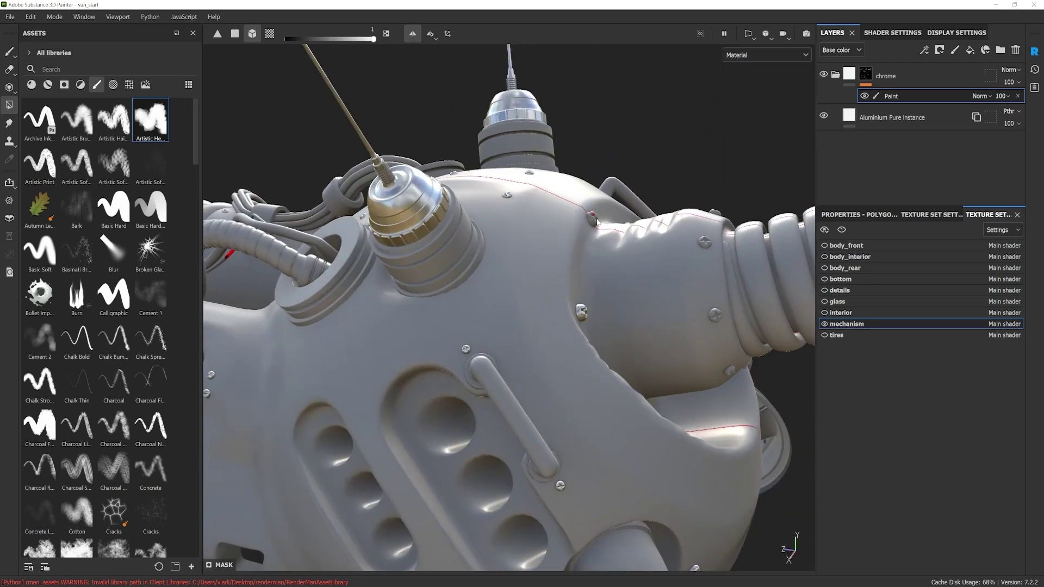
Fill the screws around the base of the large ribbed tube in the chrome mask
scroll(596, 223, "down", 3)
left_click_drag(597, 289, 615, 348, "alt")
scroll(611, 345, "up", 4)
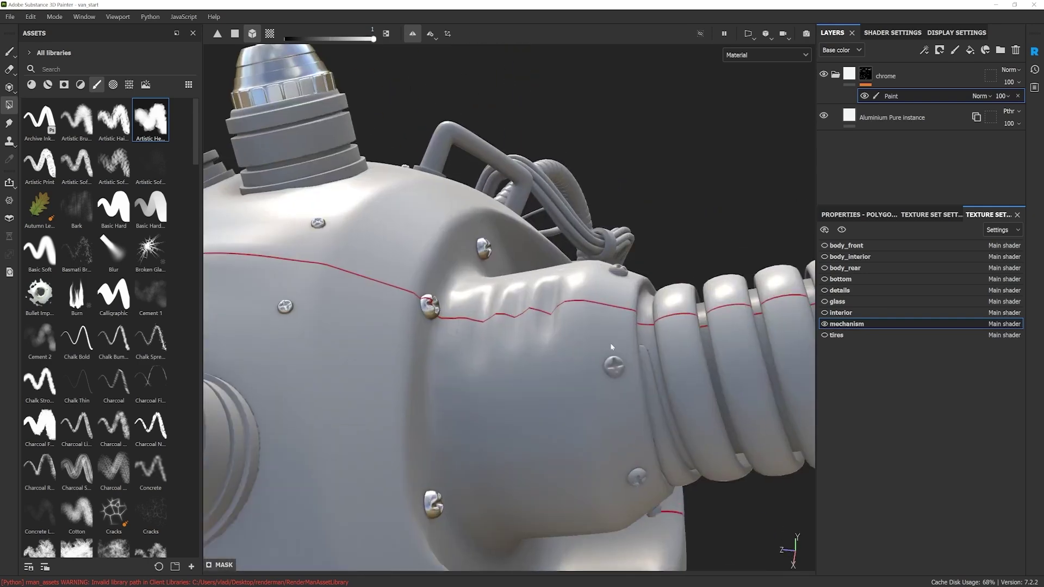
scroll(636, 409, "down", 2)
left_click_drag(635, 409, 547, 433, "alt")
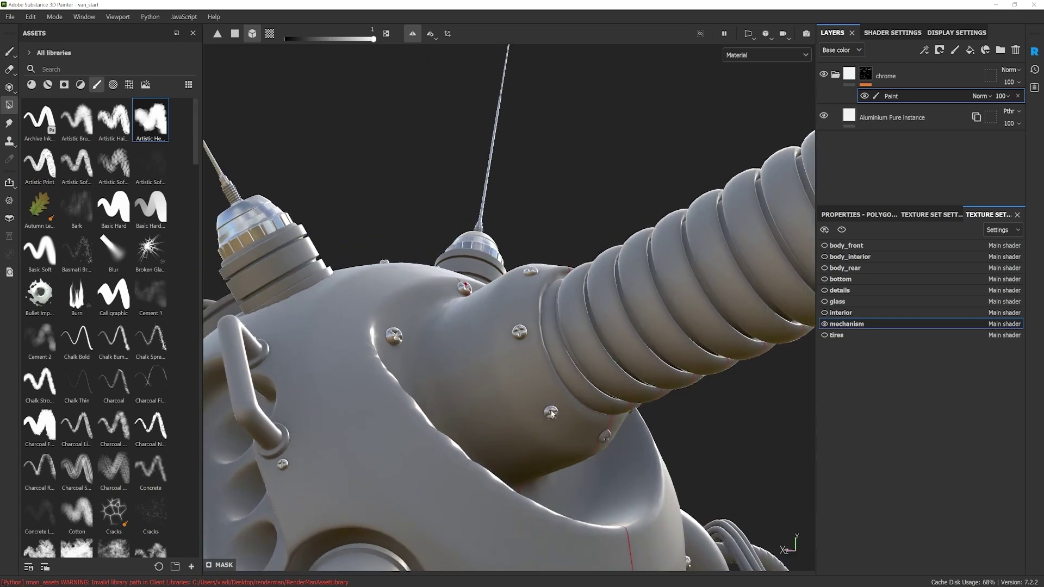
Try to fill the large ribbed tube in the chrome mask, and undo the fill
left_click_drag(553, 305, 409, 356, "alt")
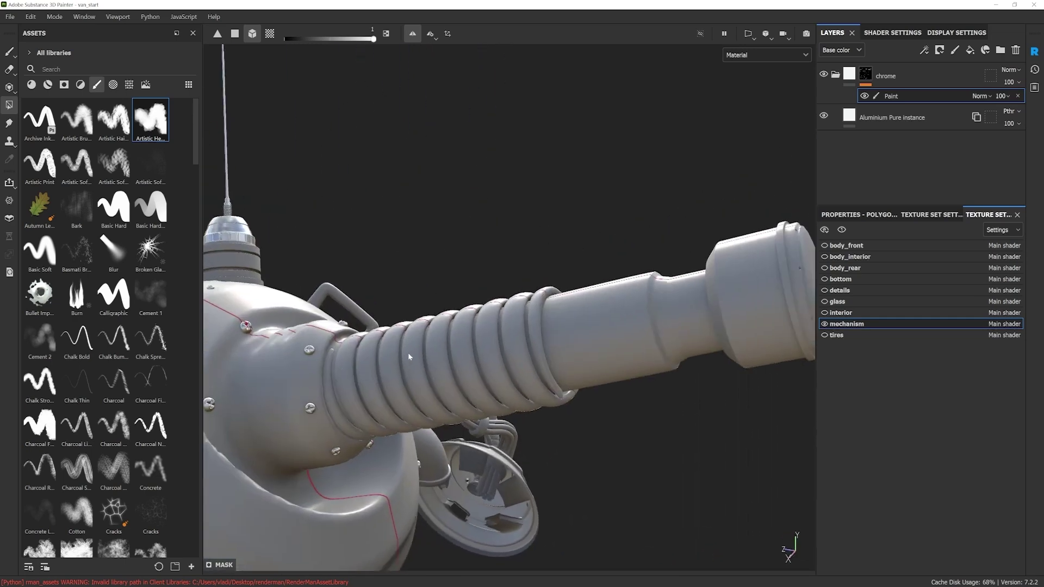
scroll(489, 361, "up", 3)
left_click(494, 364)
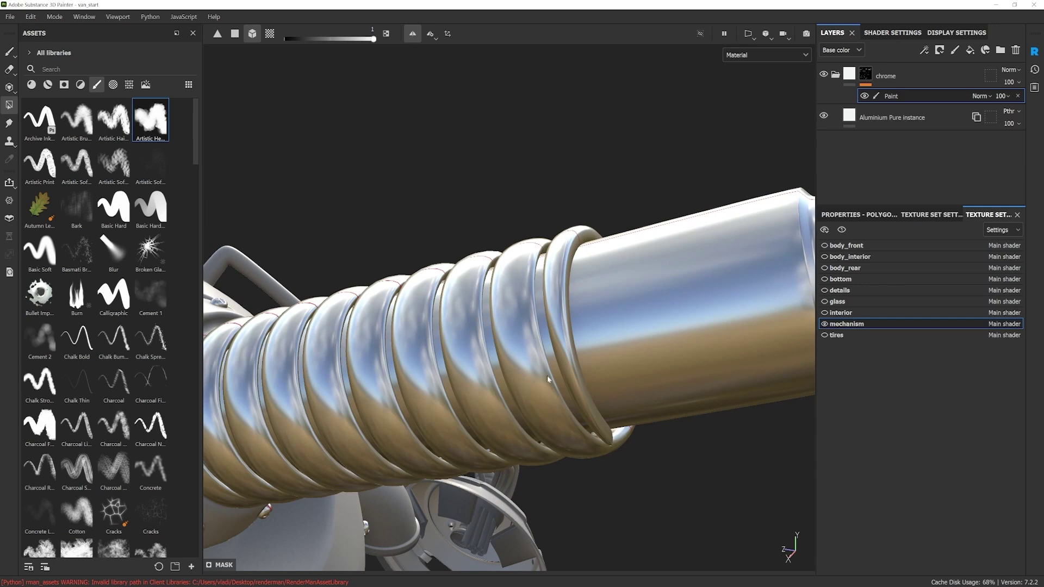
scroll(545, 378, "down", 3)
key("ctrl+z")
Fill only the smooth tube section between the ribbed part and the end cap in the chrome mask
scroll(546, 374, "down", 3)
left_click_drag(550, 376, 609, 422, "alt")
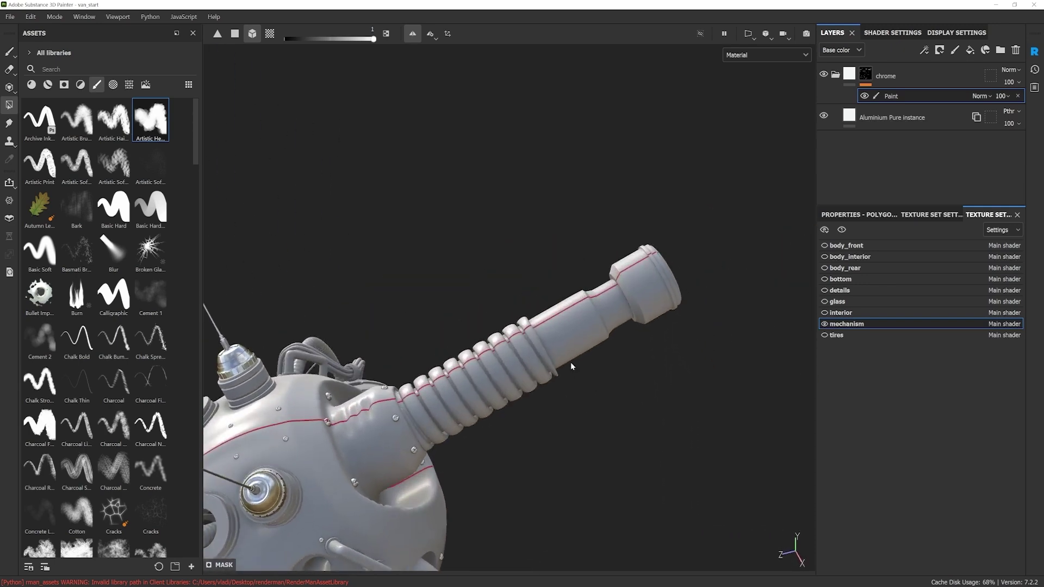
left_click(565, 340)
Turn symmetry off and fill the bundled thin cables running along the body to the round disc in the chrome mask
left_click_drag(565, 339, 674, 353, "alt")
scroll(462, 421, "up", 3)
middle_click_drag(456, 416, 476, 377, "alt")
scroll(557, 426, "up", 3)
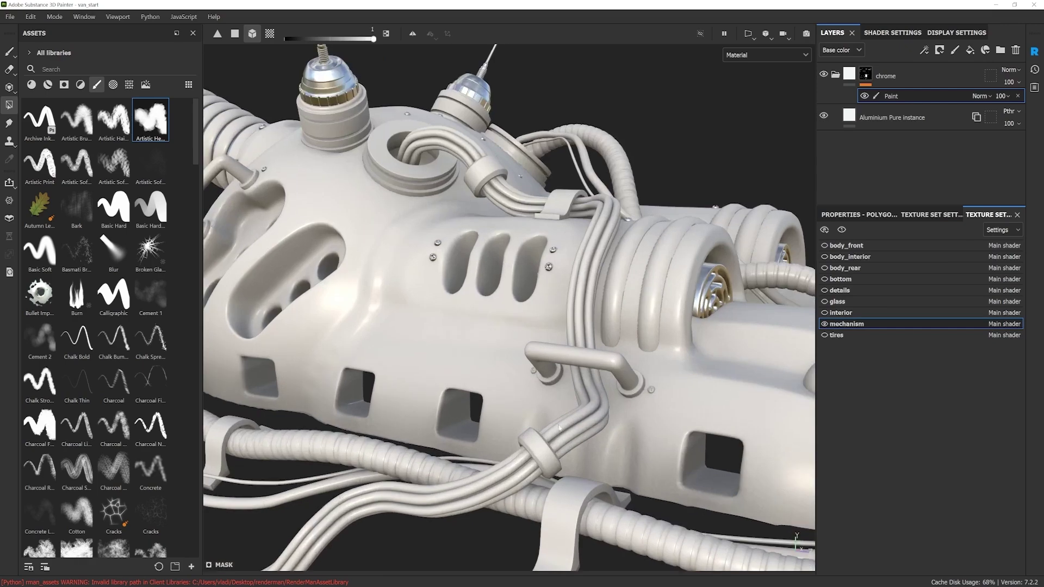
scroll(595, 439, "down", 8)
left_click_drag(595, 439, 420, 497, "alt")
scroll(556, 422, "up", 5)
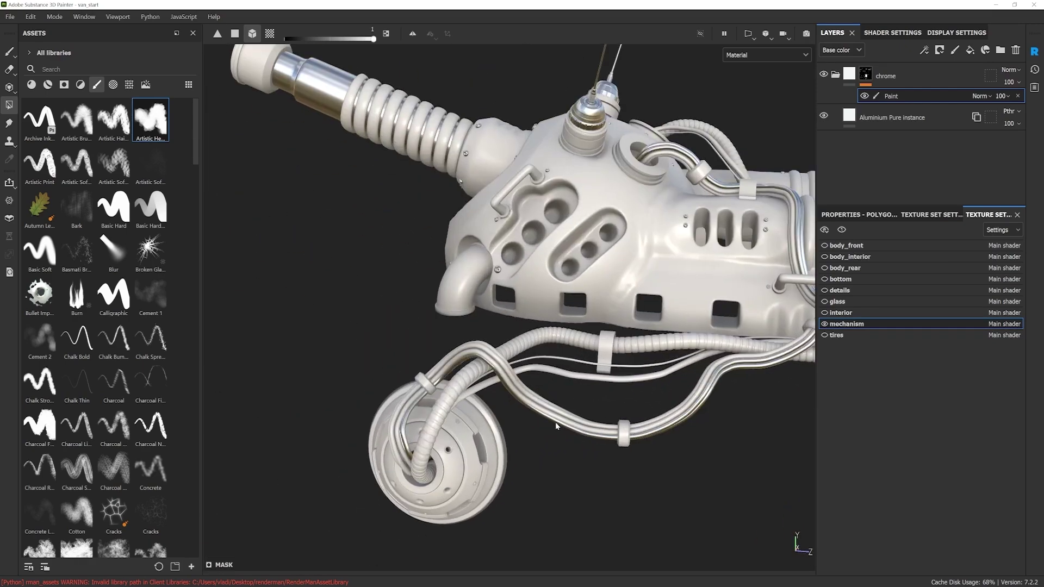
Examine the mechanism's chrome parts from different angles and under rotated environment lighting
scroll(548, 428, "down", 5)
left_click_drag(548, 428, 620, 415, "alt")
right_click_drag(620, 415, 526, 410, "shift")
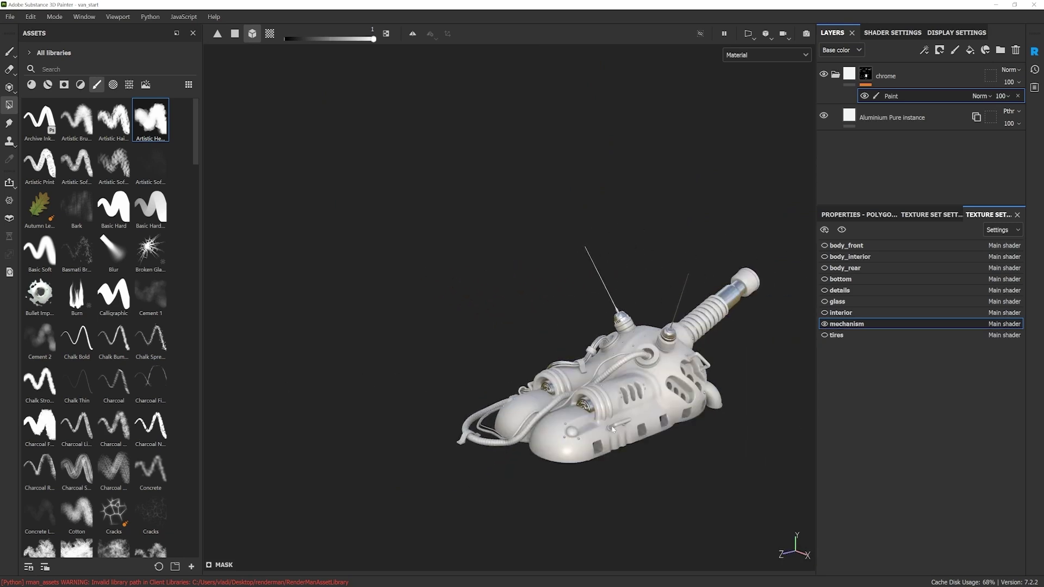
left_click_drag(612, 428, 616, 403, "alt")
scroll(615, 404, "up", 5)
middle_click_drag(616, 403, 607, 397, "alt")
scroll(607, 398, "down", 5)
left_click_drag(608, 398, 601, 413, "alt")
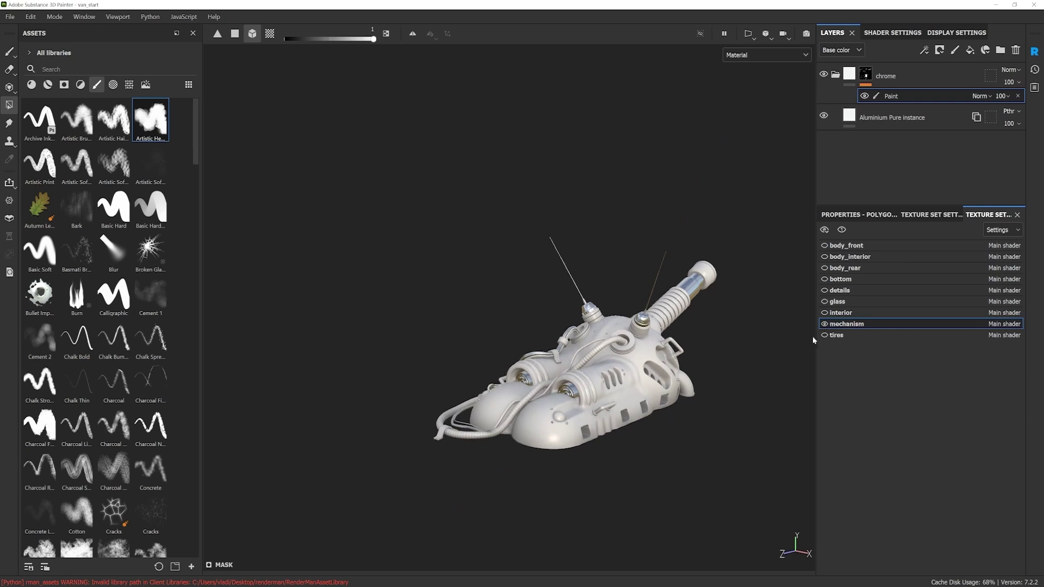
Show only the tires texture set and group its Aluminium Pure instance into a folder named chrome
left_click(830, 335)
middle_click_drag(493, 292, 612, 321, "alt")
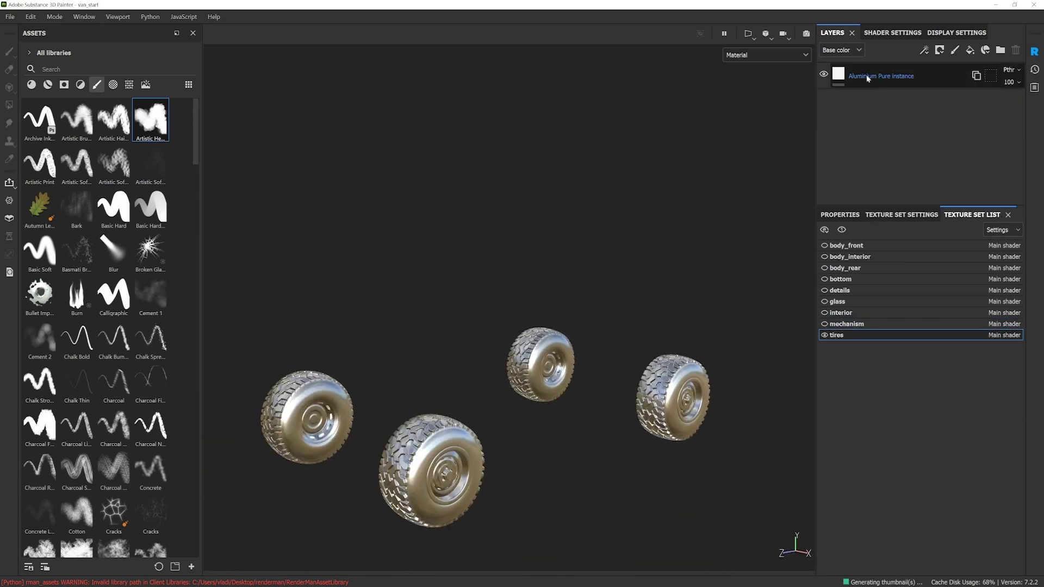
key("ctrl+g")
right_click(871, 73)
double_click(871, 73)
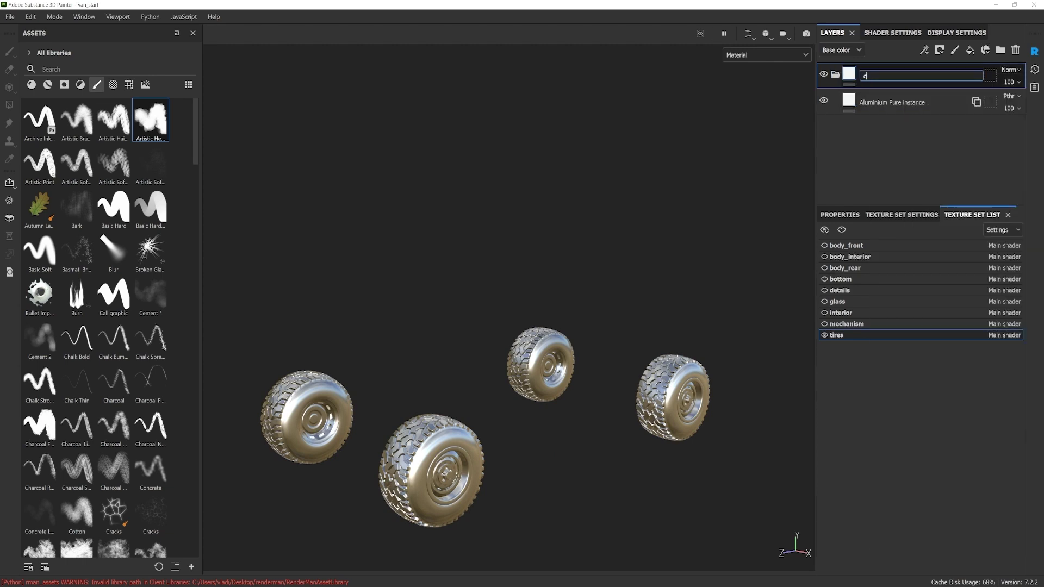
key("Return")
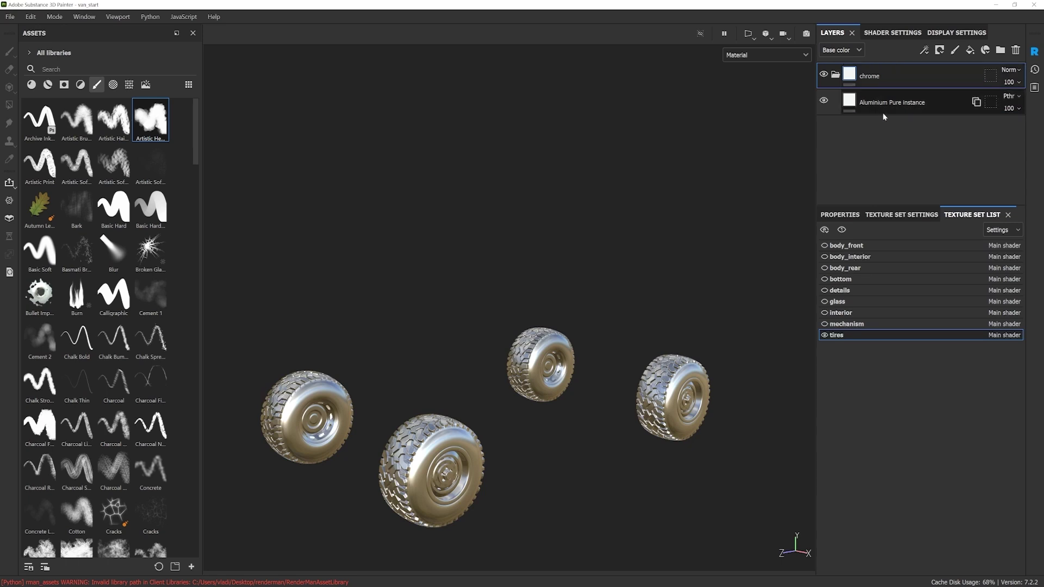
Add a black mask with a paint effect to the tires' chrome folder
right_click(872, 76)
left_click(902, 85)
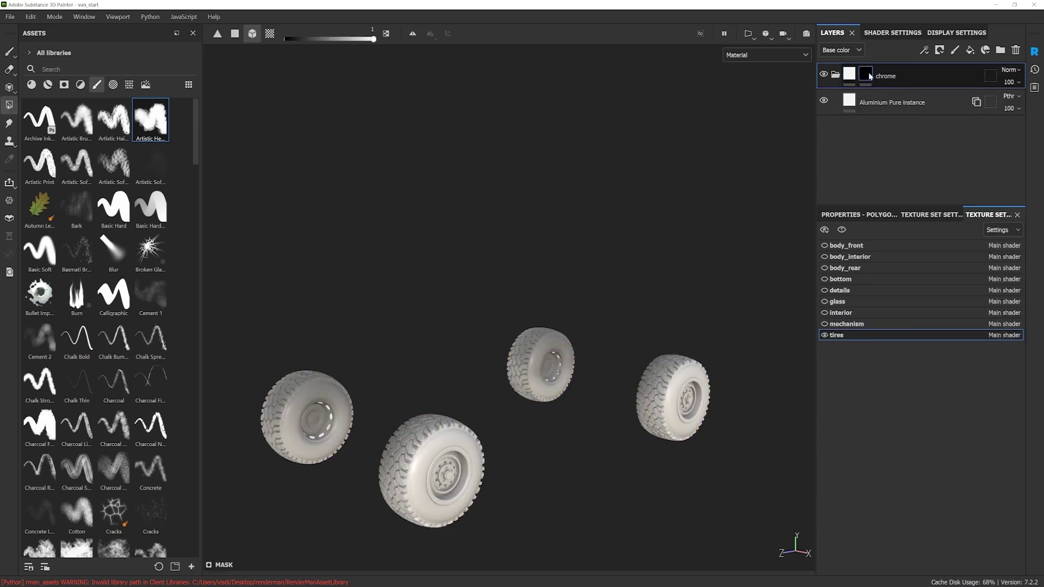
right_click(869, 73)
left_click(914, 435)
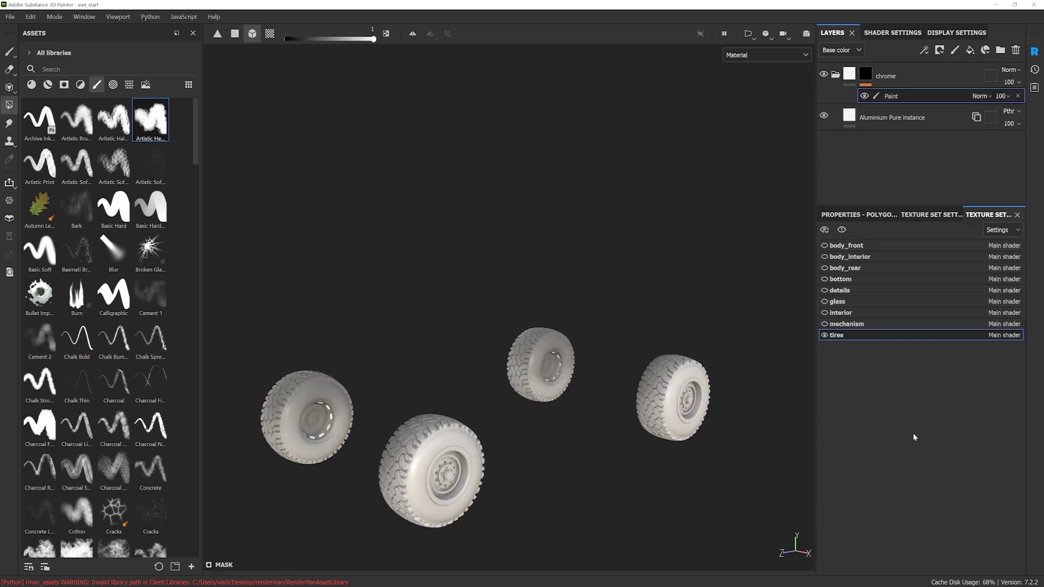
middle_click_drag(474, 471, 513, 427, "alt")
left_click_drag(514, 427, 512, 418, "alt")
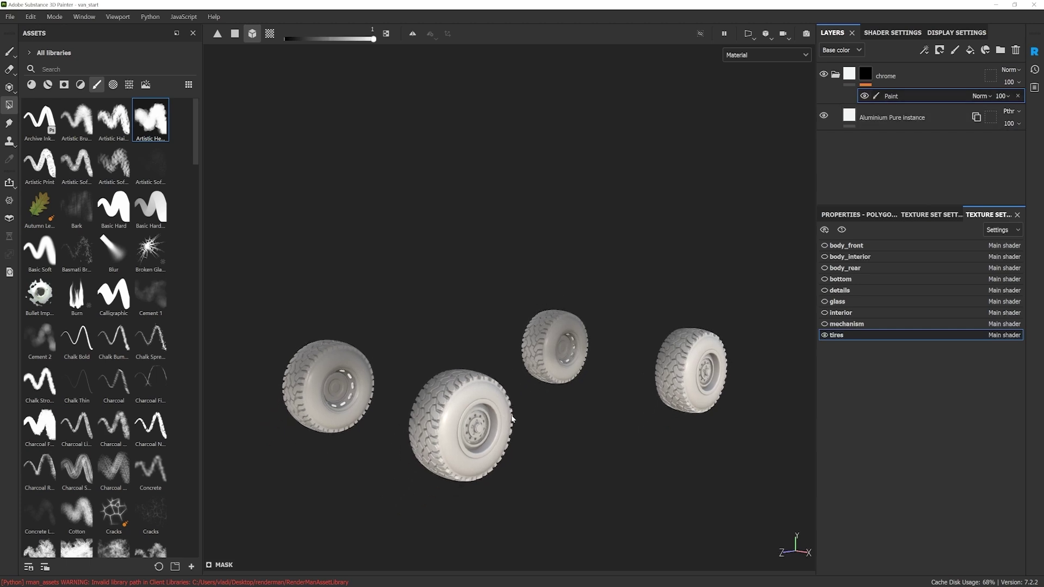
right_click_drag(504, 421, 533, 422, "alt")
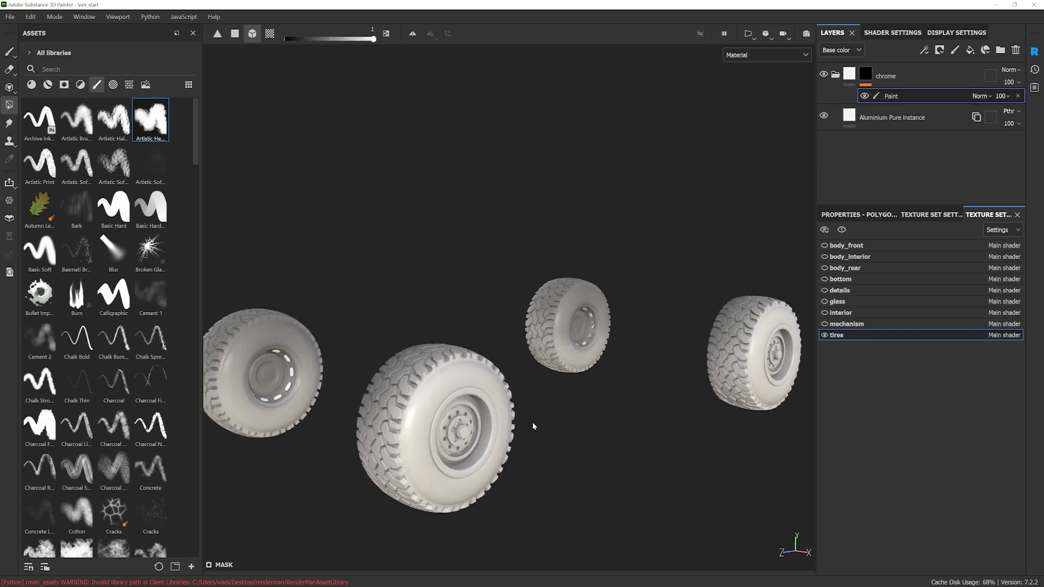
middle_click_drag(485, 416, 523, 374, "alt")
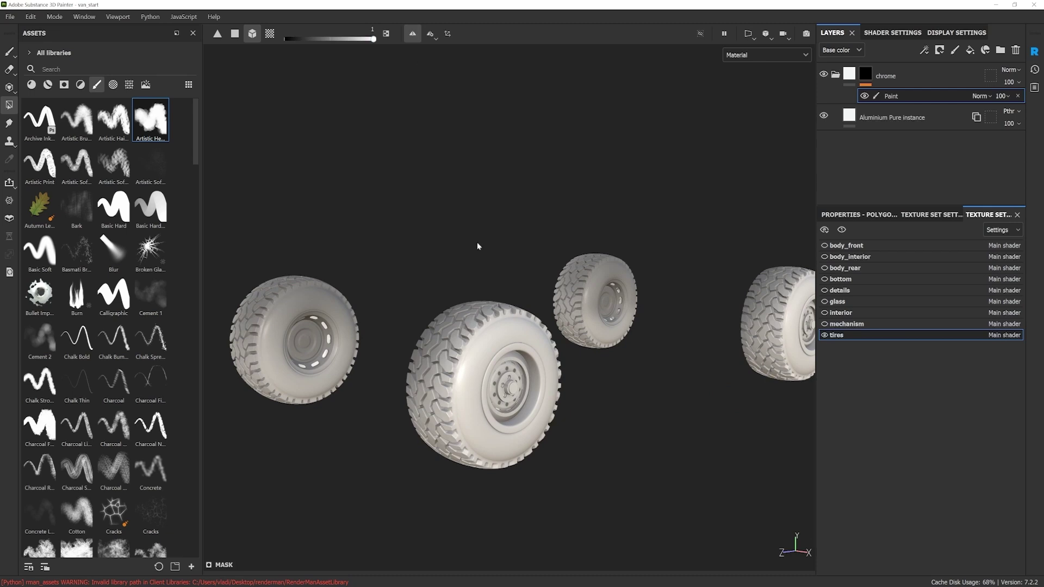
scroll(530, 443, "up", 5)
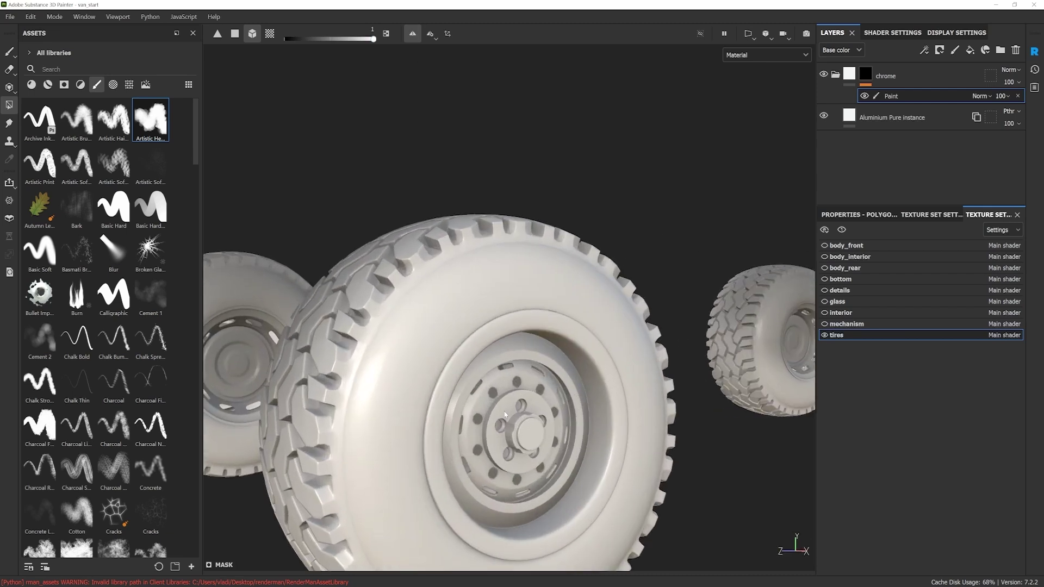
left_click(505, 415)
key("ctrl+z")
left_click_drag(554, 432, 517, 334, "alt")
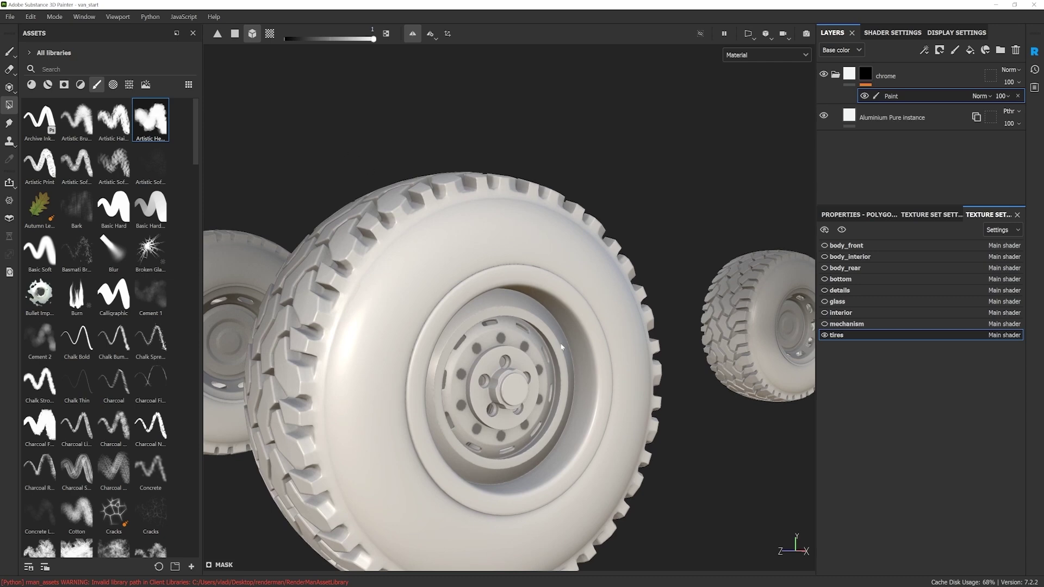
Show the 3D and UV views side by side and fill the front wheel's central hub by UV island in the tires' chrome mask
key("F1")
left_click_drag(343, 342, 388, 346, "alt")
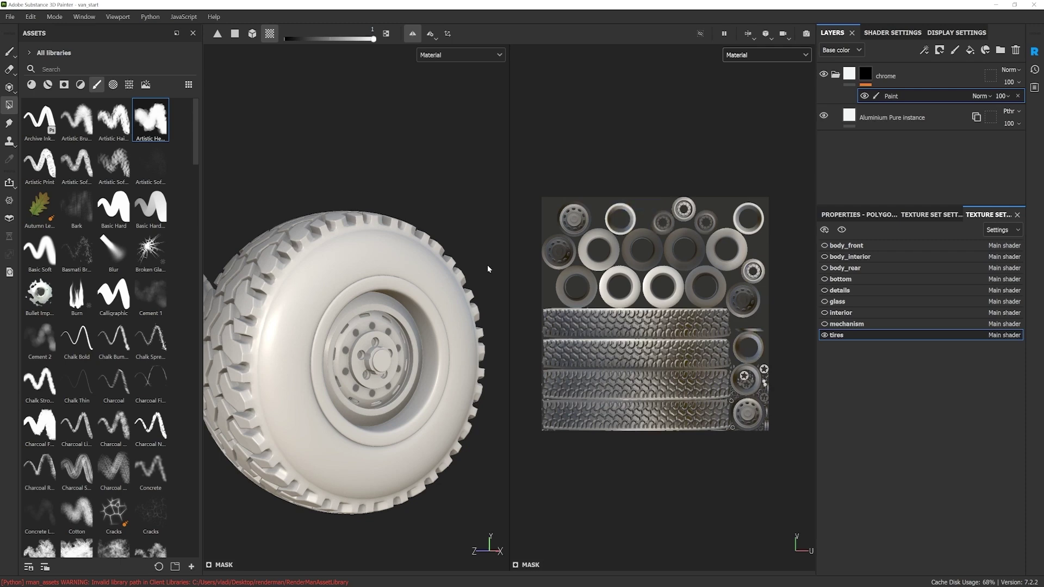
left_click_drag(365, 346, 327, 348, "alt")
right_click_drag(326, 348, 371, 348, "alt")
left_click_drag(371, 348, 387, 370, "alt")
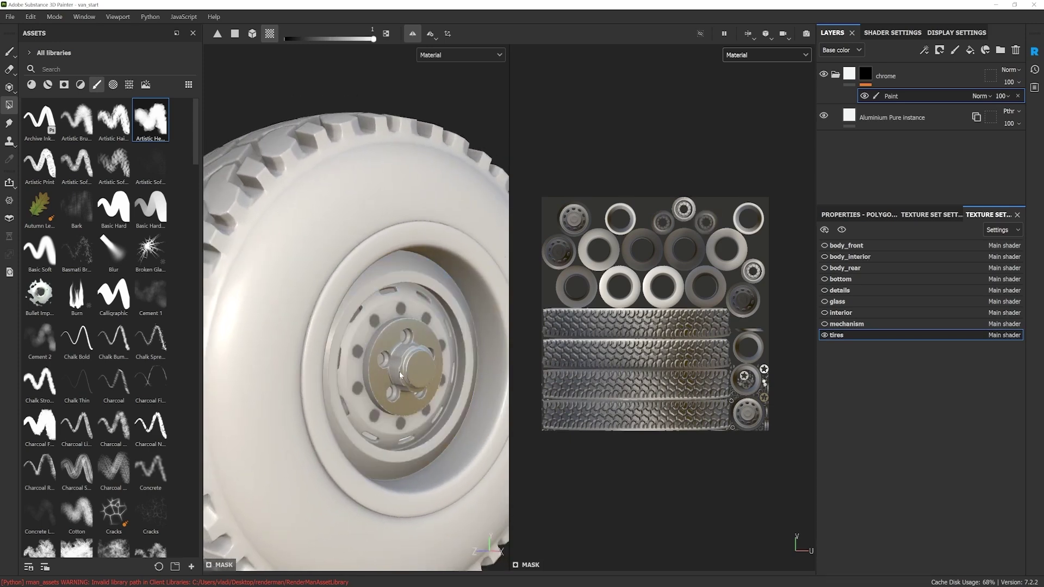
right_click_drag(400, 374, 399, 348, "alt")
mouse_move(399, 364)
left_mouse_down("alt")
mouse_move(342, 375)
mouse_move(401, 369)
left_mouse_up("alt")
right_click_drag(401, 370, 414, 147, "alt")
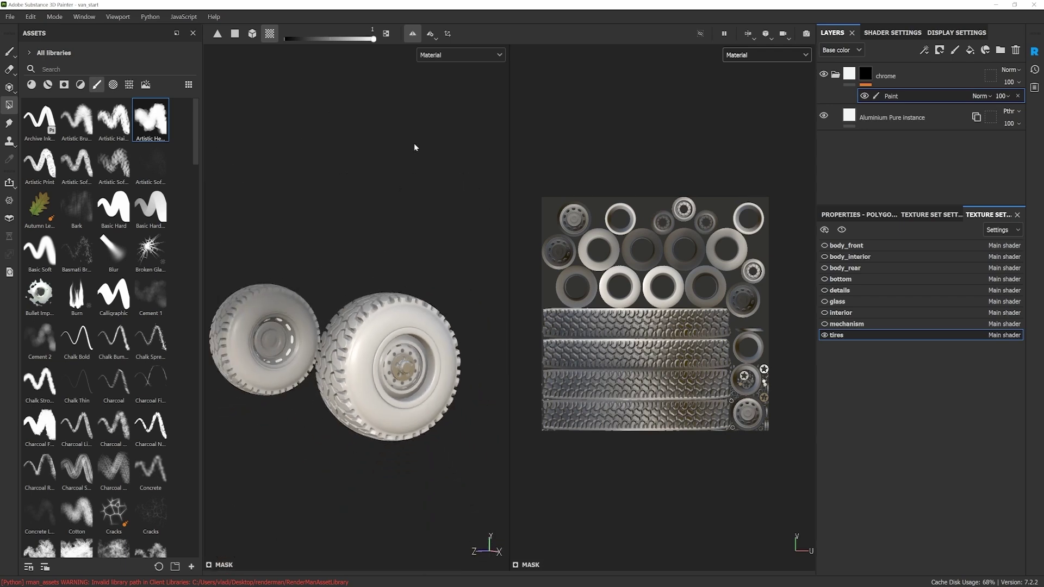
Fill the rear wheel's central hub parts by UV island in the tires' chrome mask
left_click_drag(306, 338, 427, 357, "alt")
middle_click_drag(419, 347, 354, 359, "alt")
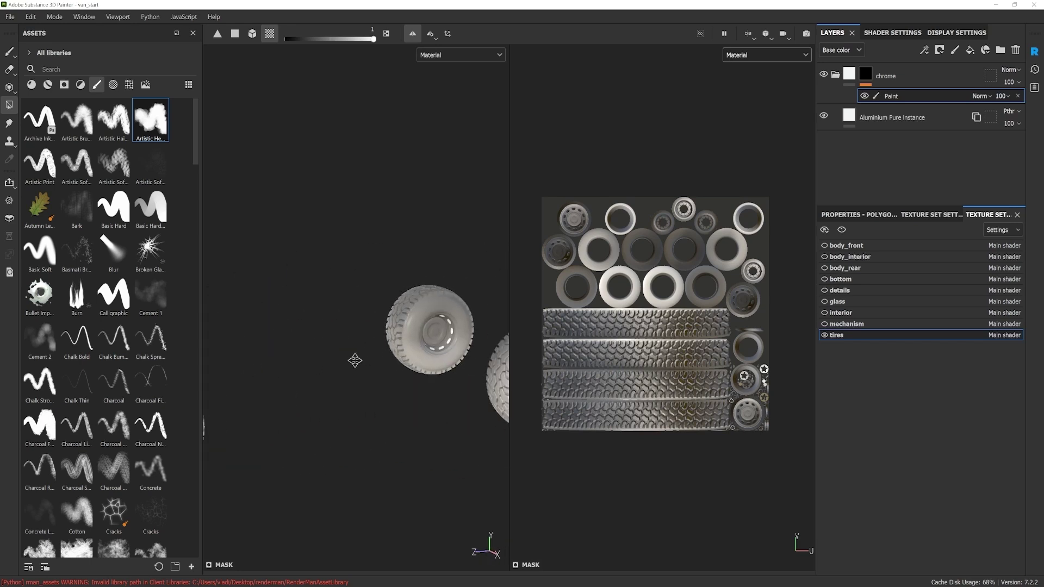
right_click_drag(354, 359, 403, 375, "alt")
middle_click_drag(402, 375, 304, 354, "alt")
right_click_drag(304, 353, 334, 381, "alt")
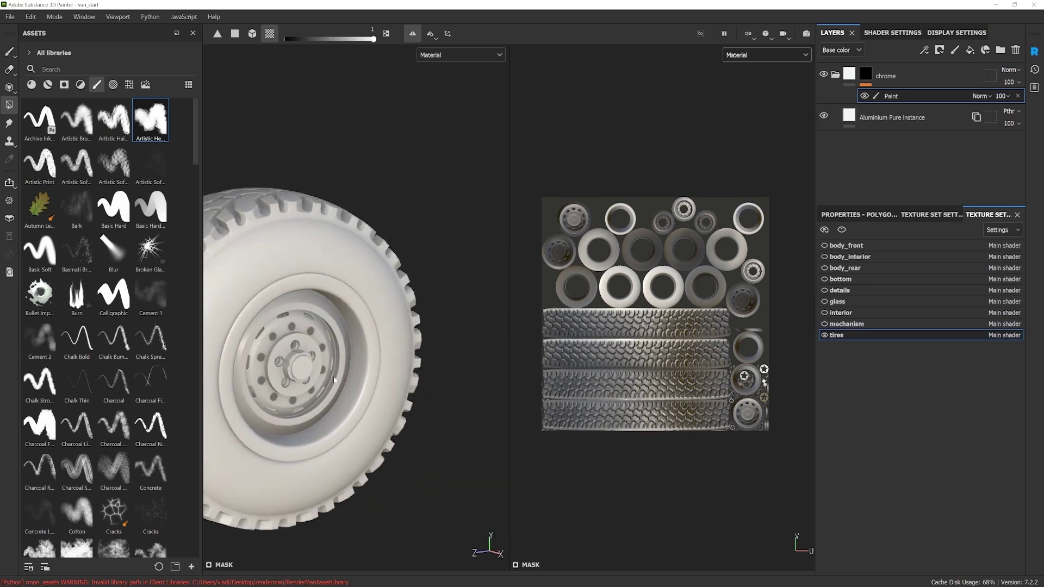
left_click(278, 374)
left_click(302, 366)
scroll(293, 367, "down", 1)
left_click_drag(279, 371, 296, 369, "alt")
scroll(294, 367, "up", 3)
left_click(297, 361)
right_click_drag(297, 361, 259, 353, "alt")
middle_click_drag(258, 353, 373, 359, "alt")
right_click_drag(372, 359, 320, 403, "alt")
left_click_drag(321, 402, 370, 403, "alt")
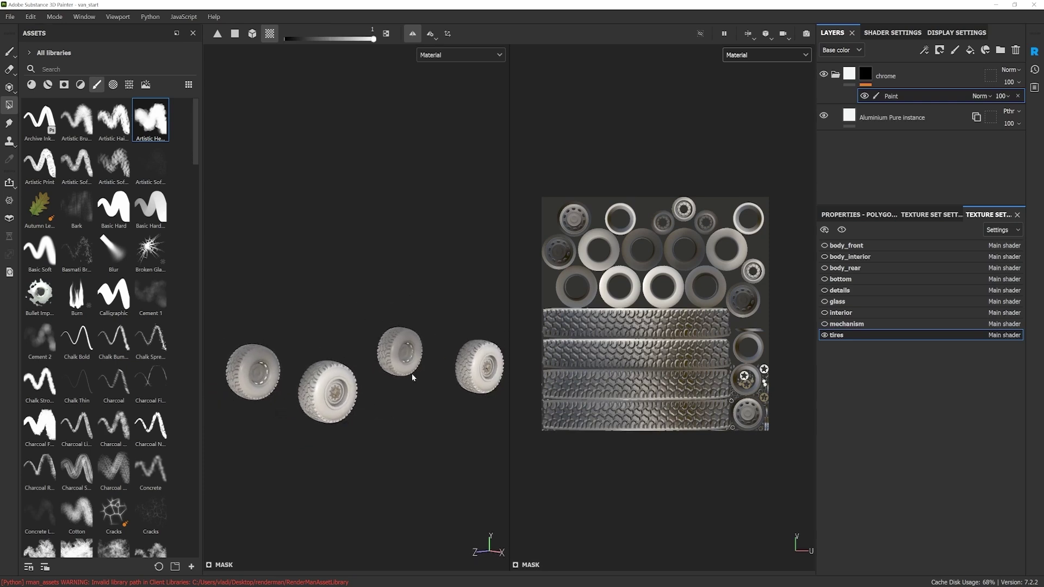
Make all texture sets visible again and return to the 3D-only view facing the front of the van
left_click(842, 229)
left_click(850, 245)
left_click_drag(432, 380, 635, 372, "alt")
key("F2")
right_click_drag(385, 399, 432, 371, "alt")
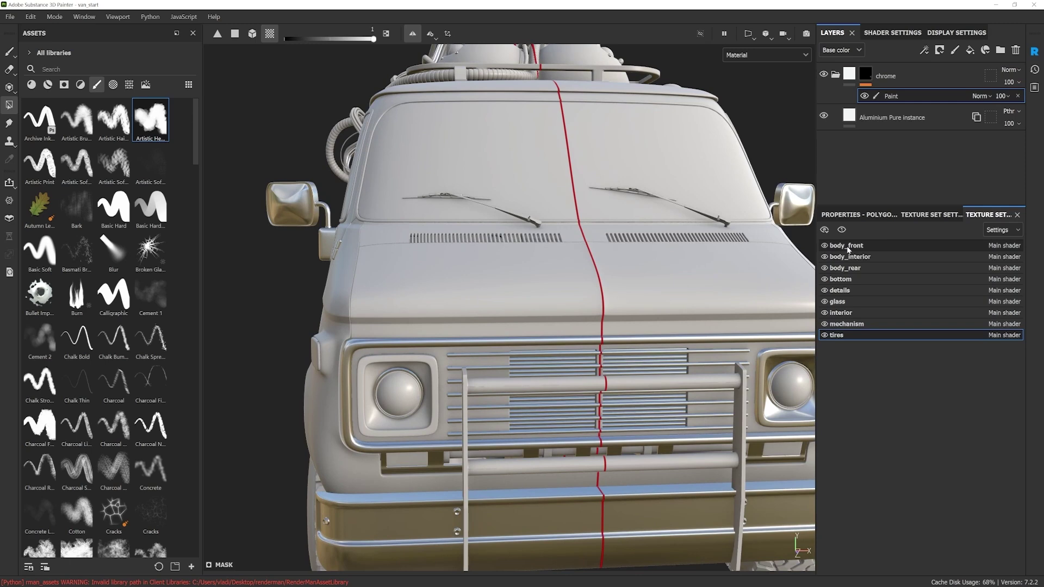
Select the paint effect of body_front's chrome mask and fill the square headlight surrounds by mesh
left_click(847, 247)
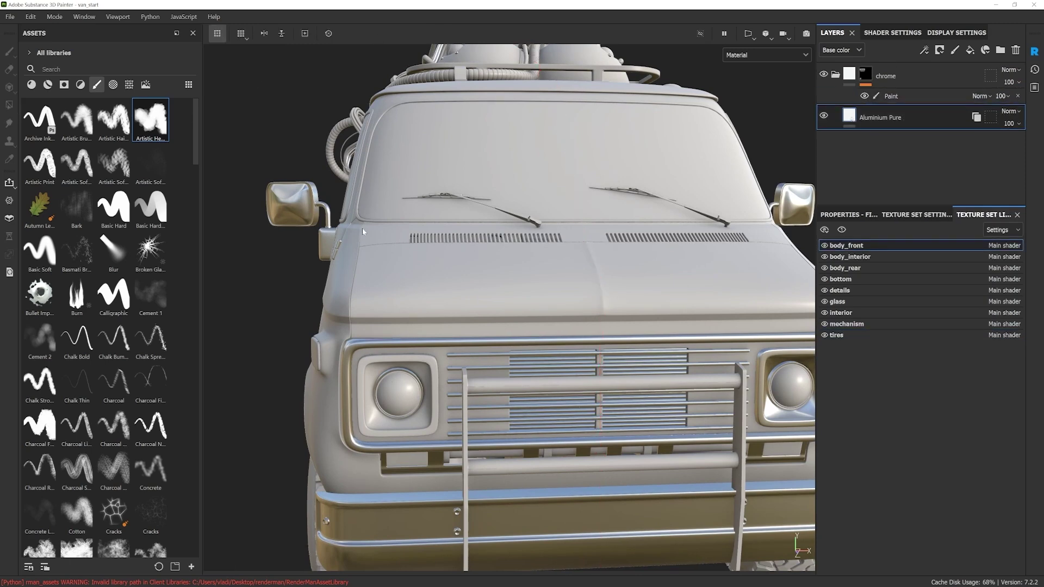
left_click(895, 97)
left_click(253, 33)
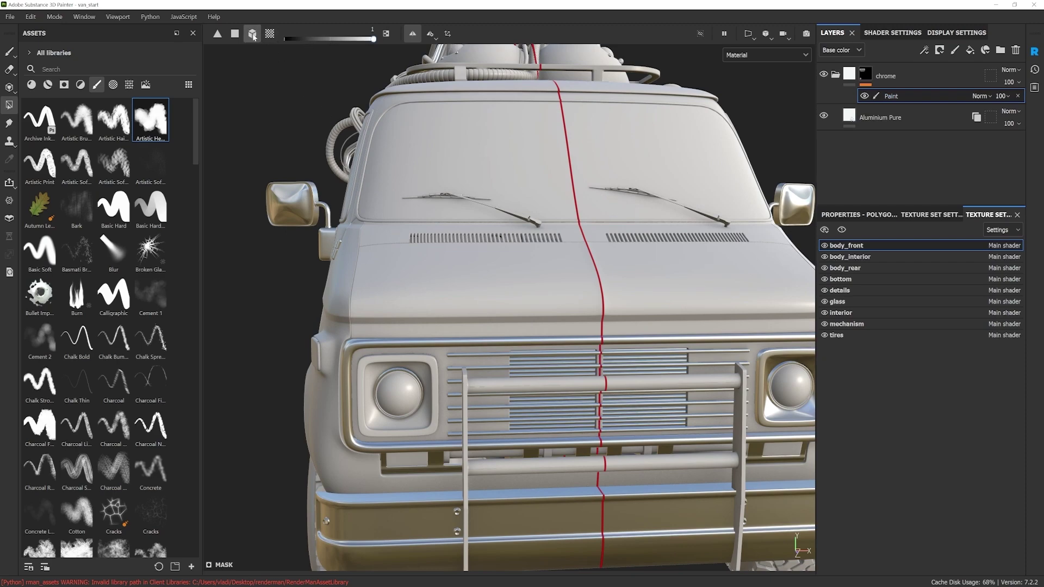
left_click(428, 370)
scroll(425, 376, "down", 3)
left_click_drag(425, 375, 586, 322, "alt")
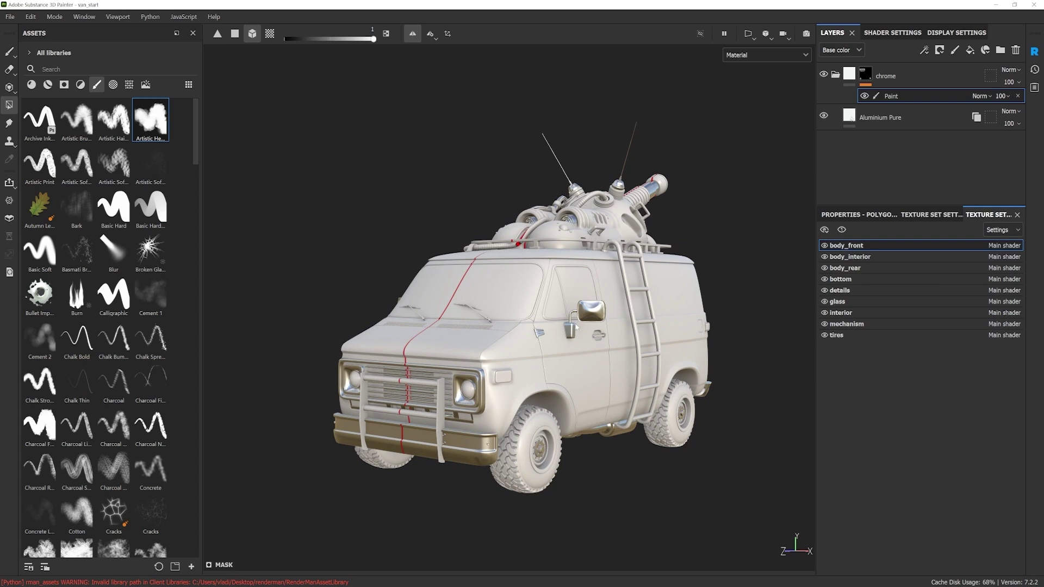
left_click_drag(587, 375, 593, 348, "alt")
left_click_drag(691, 187, 691, 208, "alt")
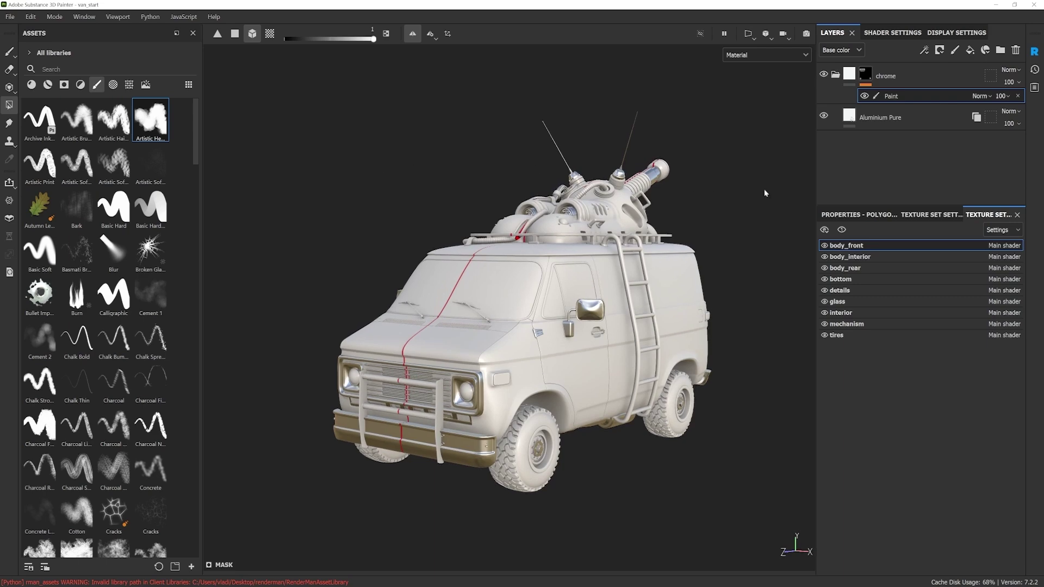
Switch to Adobe XD, examine the blue GMC van reference photo up close, and return to Substance 3D Painter
key("alt+Tab")
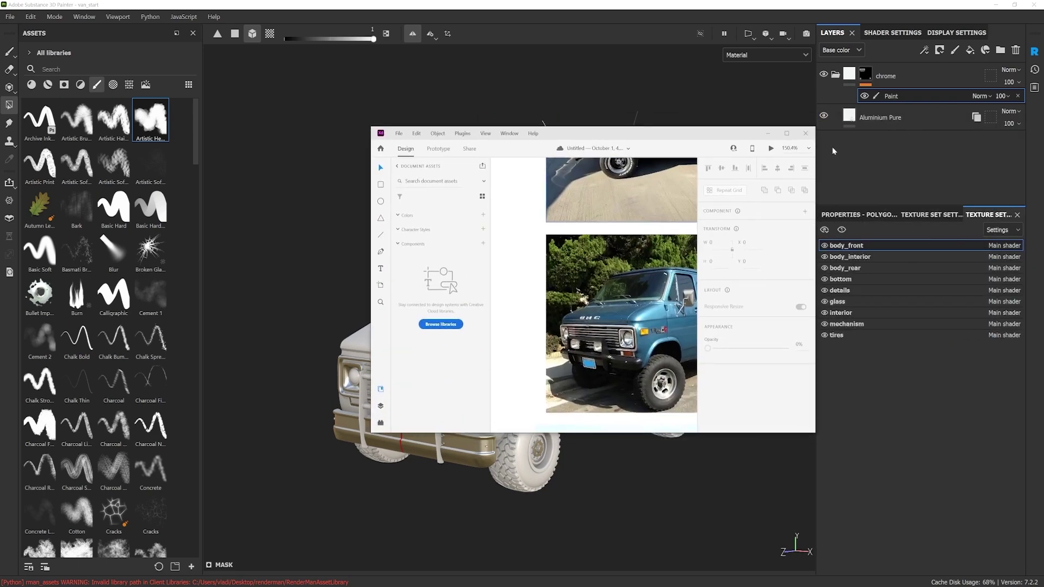
left_click(787, 134)
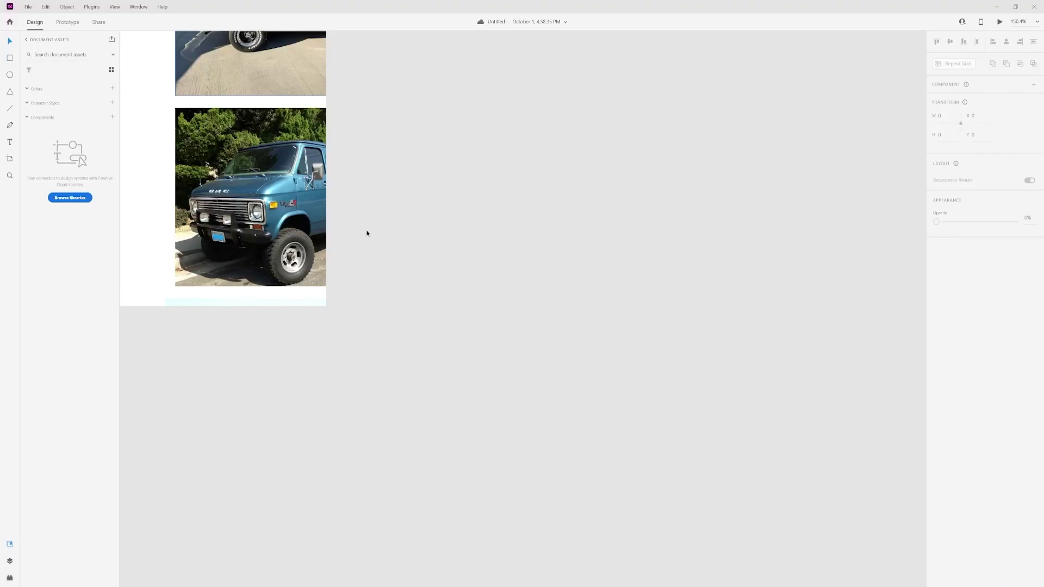
scroll(228, 188, "up", 5, "ctrl")
scroll(228, 188, "up", 1, "ctrl")
scroll(454, 226, "down", 2, "ctrl")
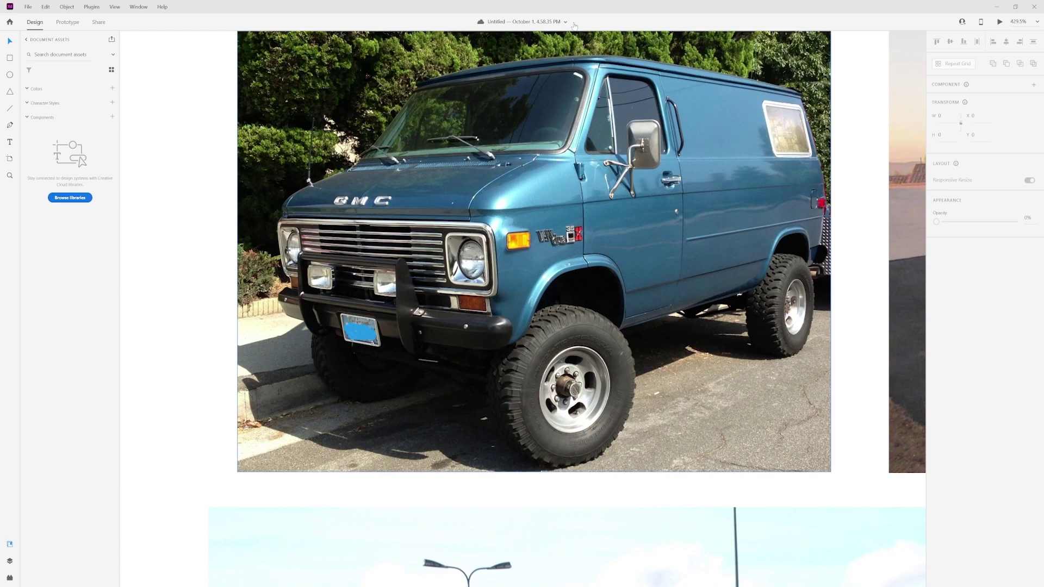
mouse_move(882, 6)
left_mouse_down()
mouse_move(901, 17)
mouse_move(1043, 22)
left_mouse_up()
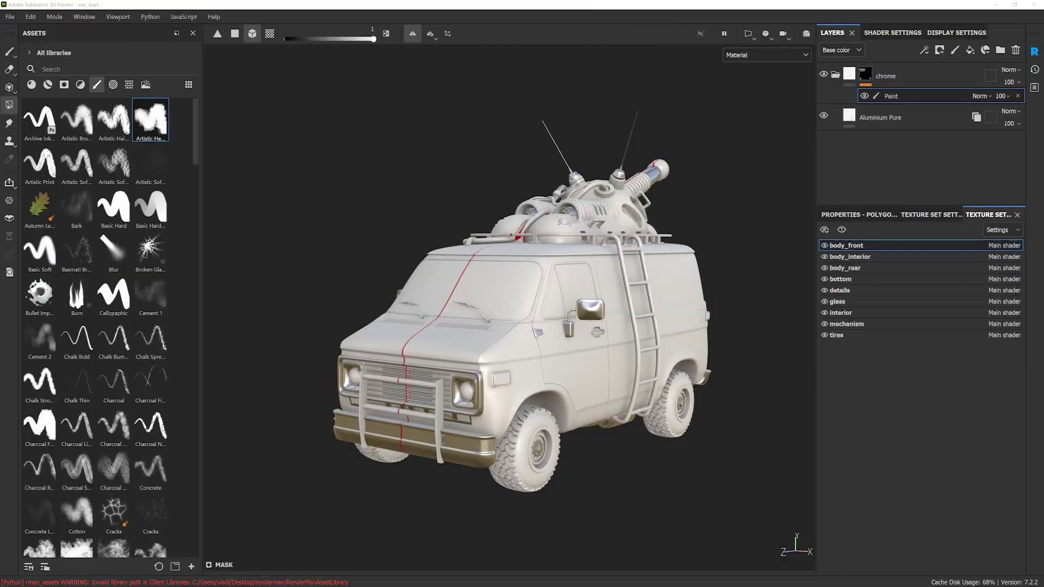